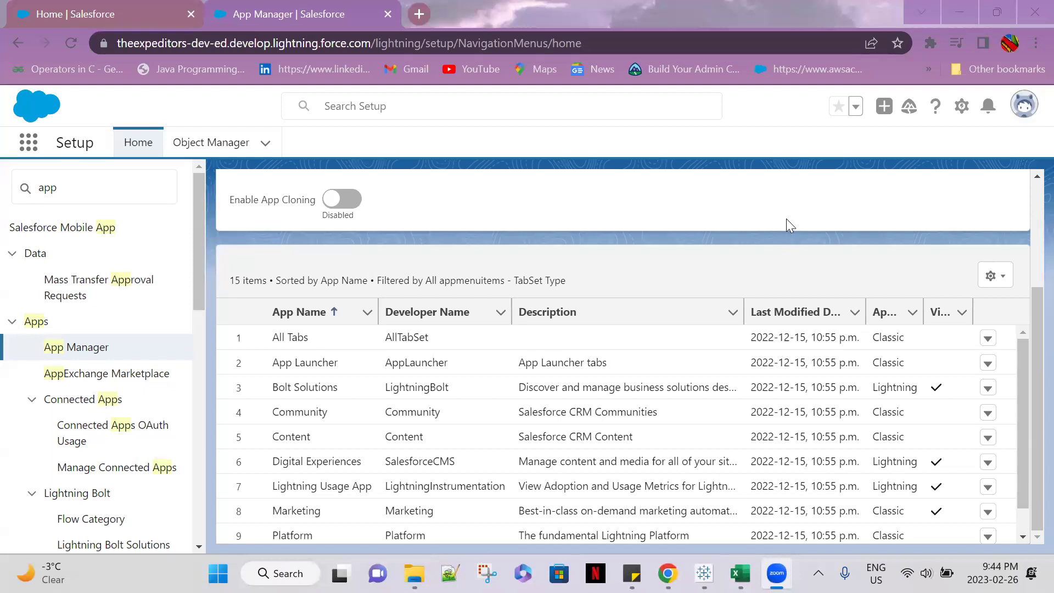
Step: Go to the Setup home page, open Setup in a new browser tab and close the previous one
{"action": "left_click", "coordinate": [791, 232]}
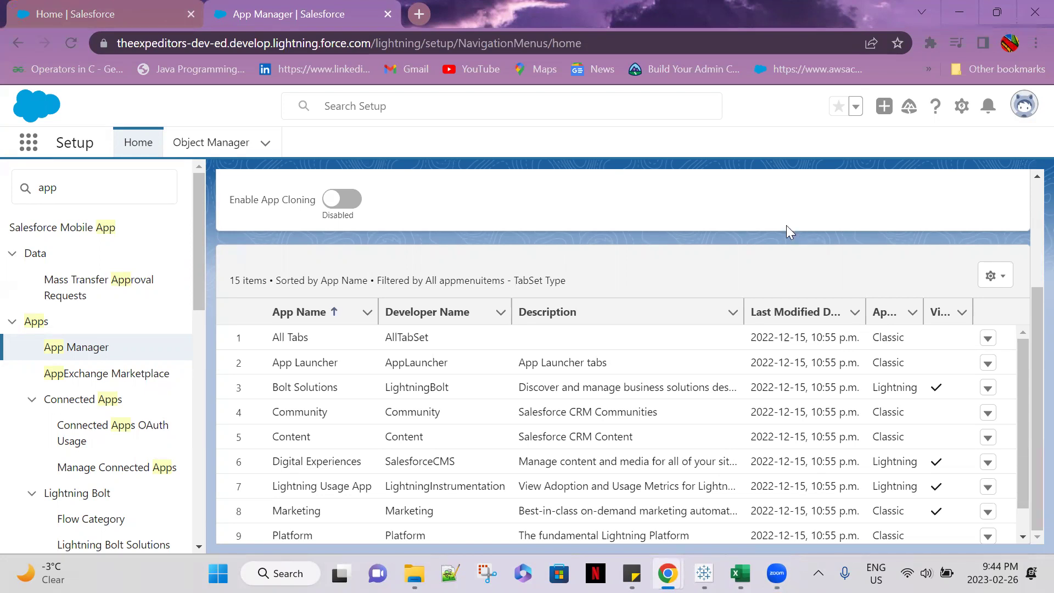
{"action": "left_click", "coordinate": [134, 137]}
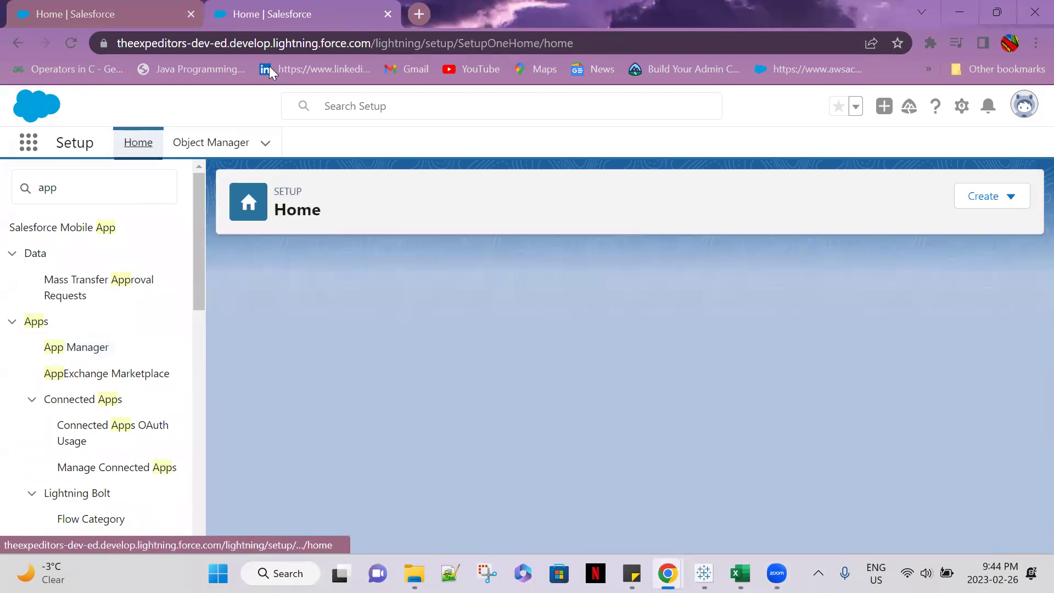
{"action": "left_click", "coordinate": [948, 107]}
{"action": "left_click", "coordinate": [916, 145]}
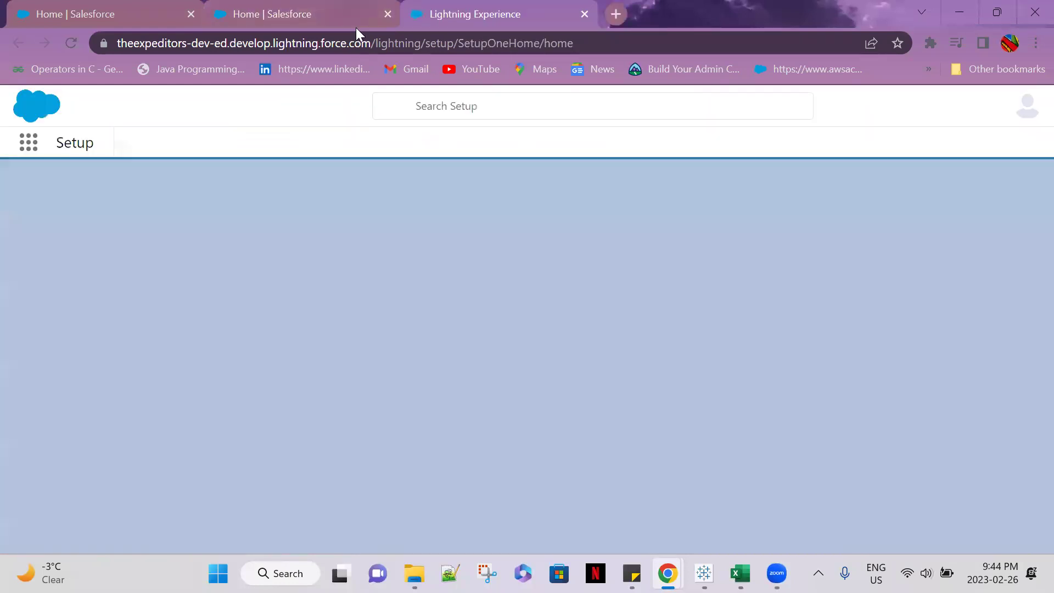
{"action": "key", "text": "ctrl+w"}
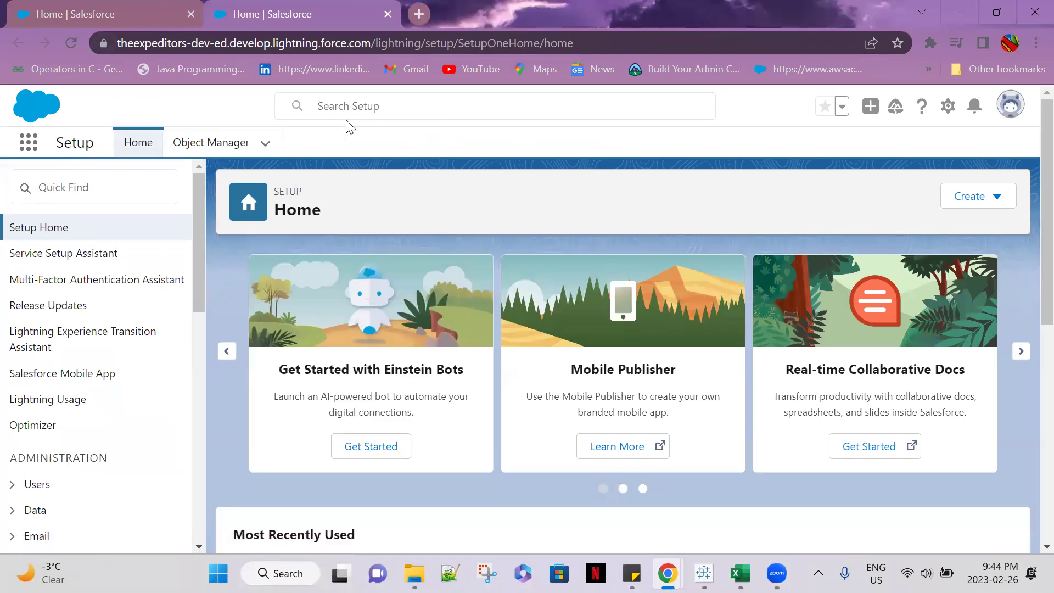
{"action": "left_click", "coordinate": [948, 112]}
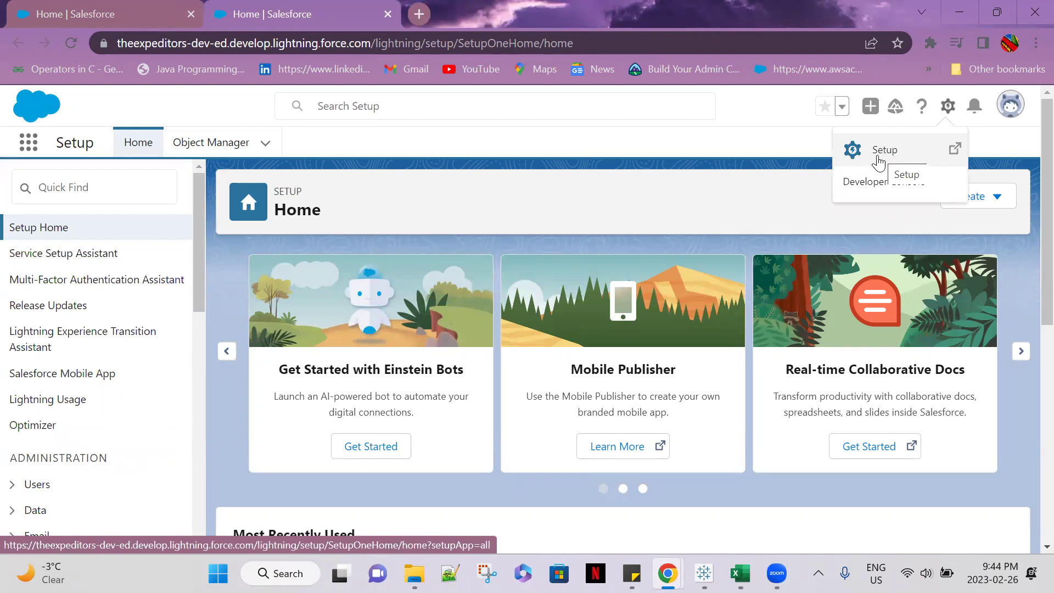
{"action": "left_click", "coordinate": [626, 159]}
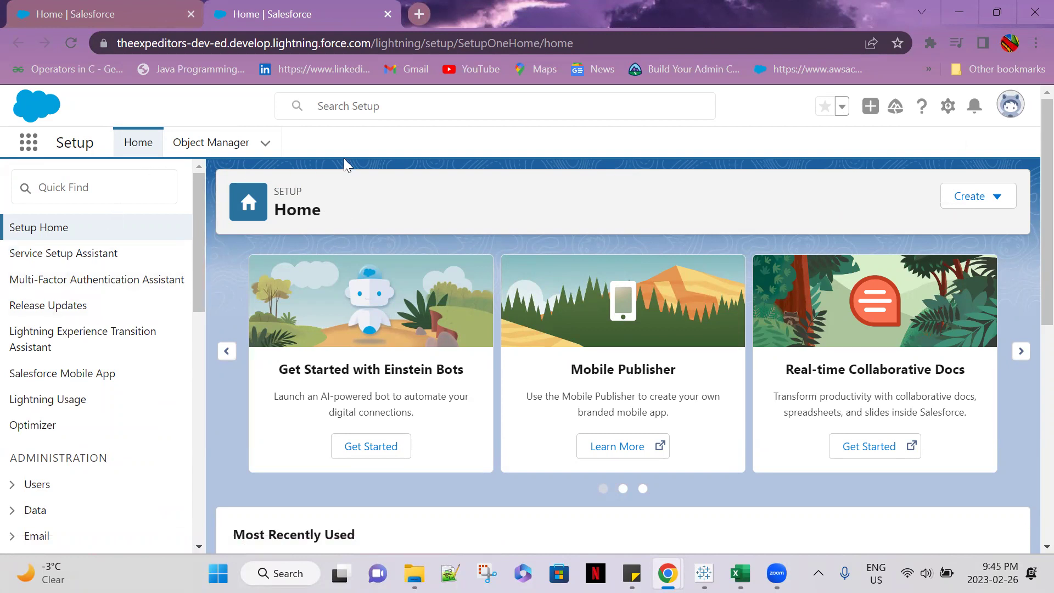
Step: Search the setup pages for "app" and open App Manager
{"action": "left_click", "coordinate": [144, 179]}
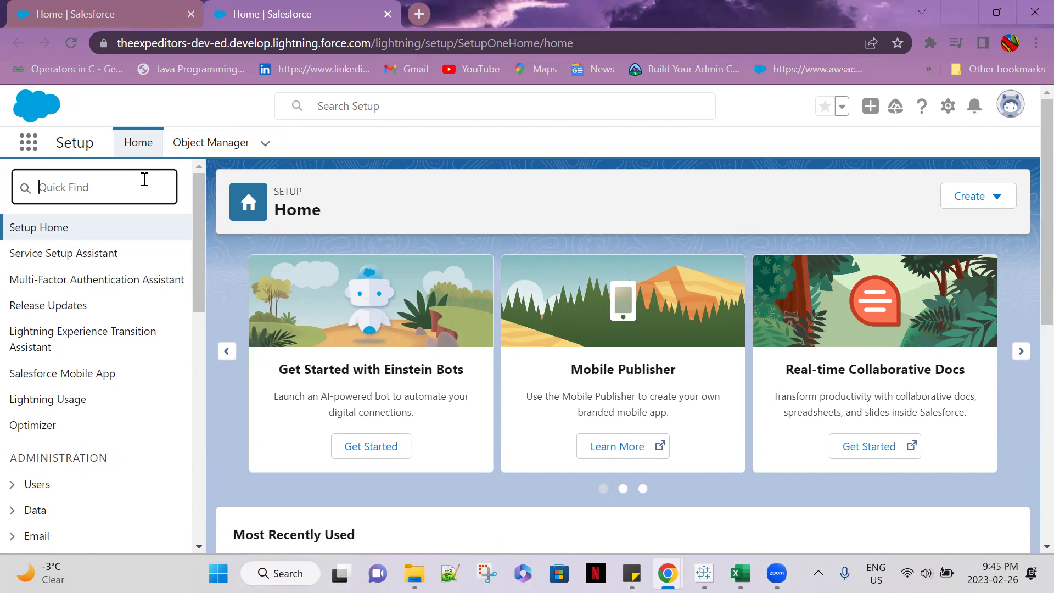
{"action": "type", "text": "app"}
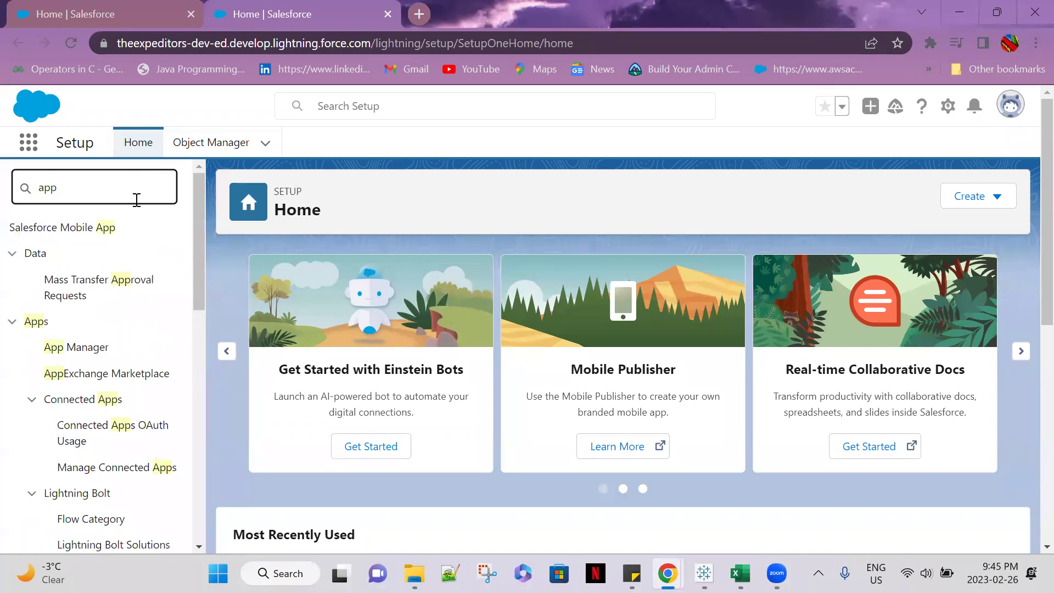
{"action": "left_click", "coordinate": [168, 355]}
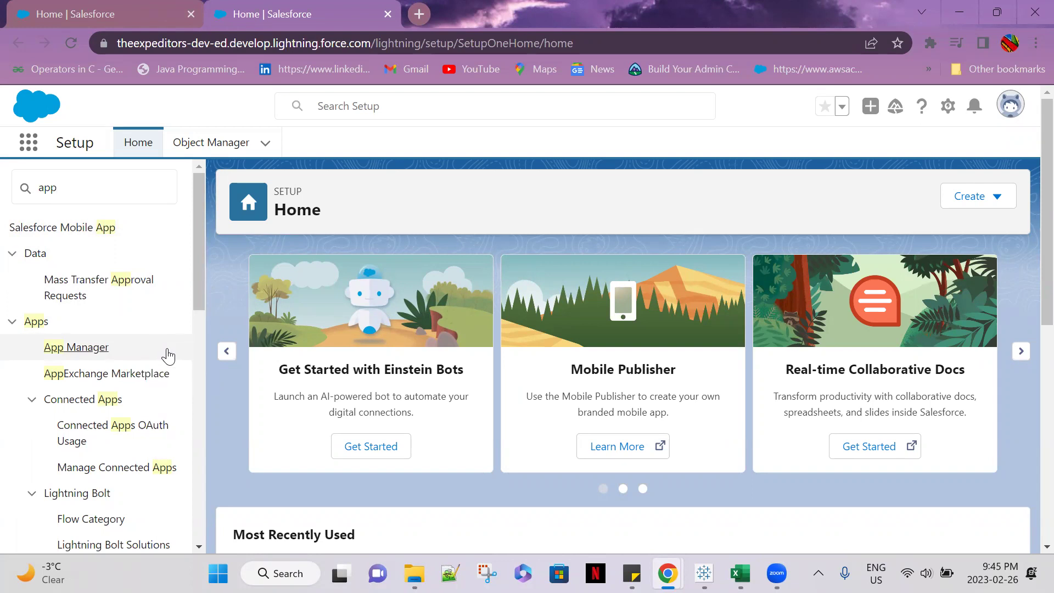
{"action": "left_click", "coordinate": [86, 353]}
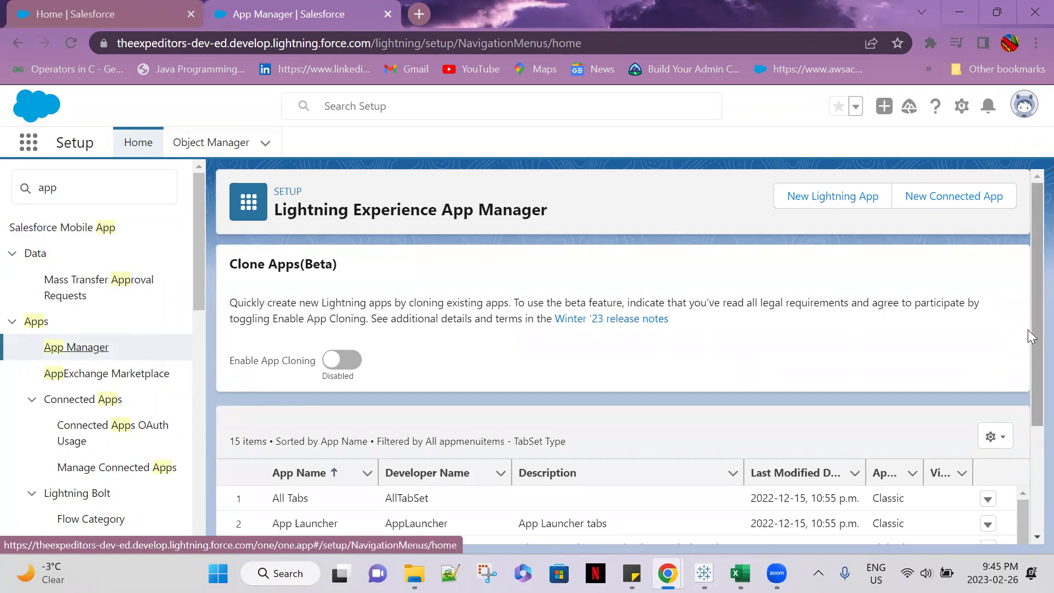
Step: Start a new Lightning app and name it Recruitment, letting the developer name fill in from the app name
{"action": "scroll", "coordinate": [1028, 329], "scroll_direction": "down", "scroll_amount": 1}
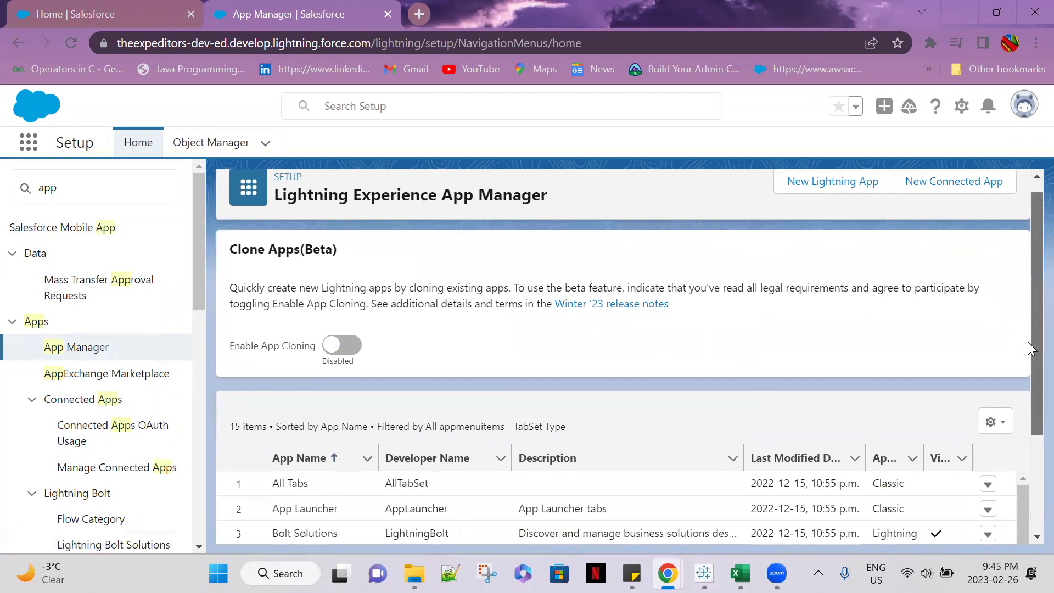
{"action": "scroll", "coordinate": [1027, 335], "scroll_direction": "down", "scroll_amount": 2}
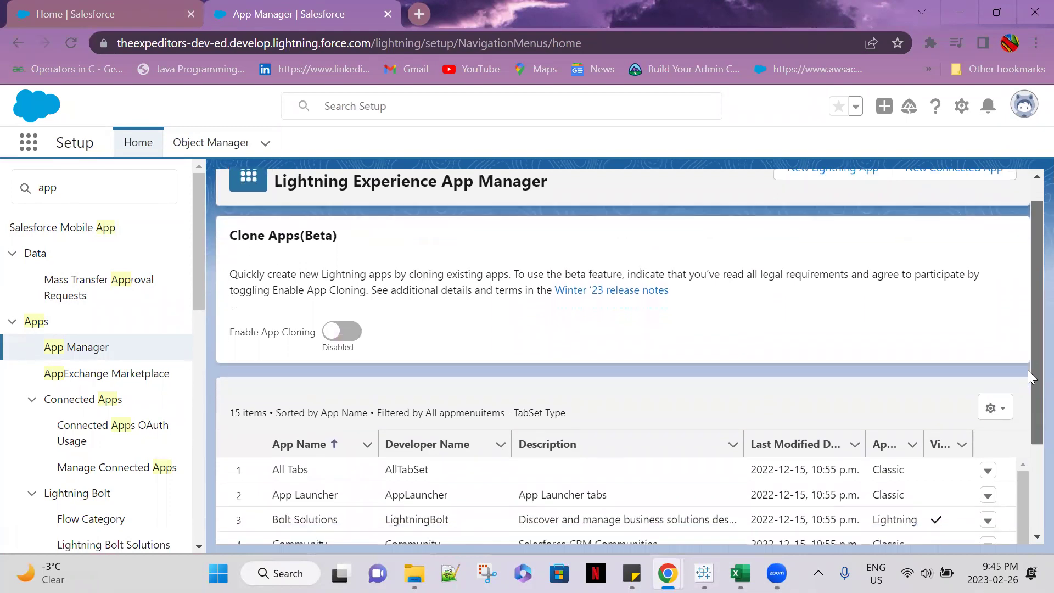
{"action": "scroll", "coordinate": [1029, 431], "scroll_direction": "up", "scroll_amount": 2}
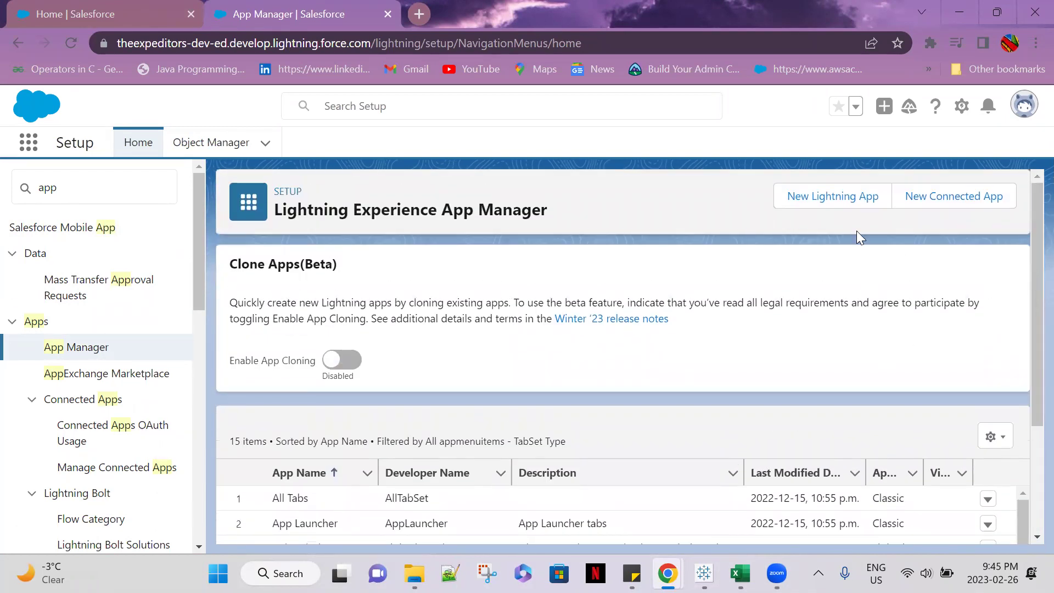
{"action": "left_click", "coordinate": [841, 199]}
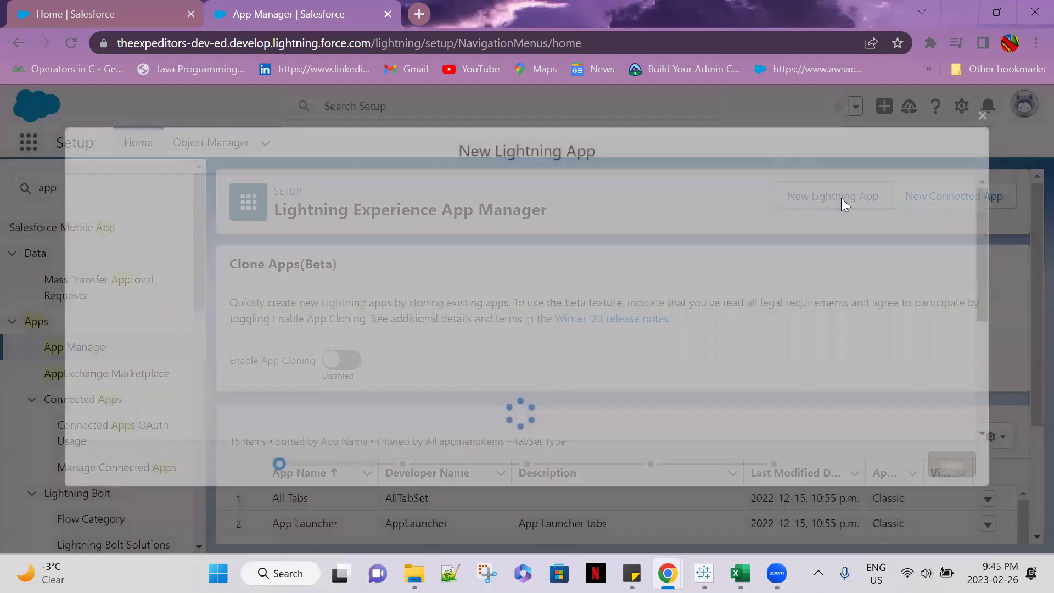
{"action": "scroll", "coordinate": [829, 411], "scroll_direction": "down", "scroll_amount": 1}
{"action": "left_click", "coordinate": [384, 263]}
{"action": "type", "text": "Rec"}
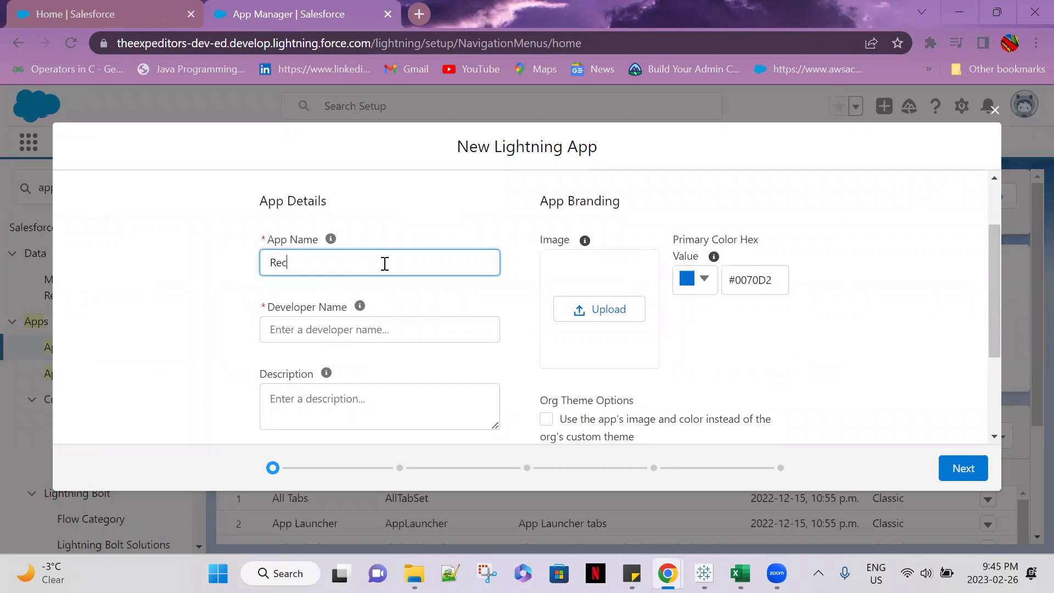
{"action": "type", "text": "ruitment"}
{"action": "scroll", "coordinate": [511, 377], "scroll_direction": "down", "scroll_amount": 3}
{"action": "scroll", "coordinate": [510, 376], "scroll_direction": "up", "scroll_amount": 3}
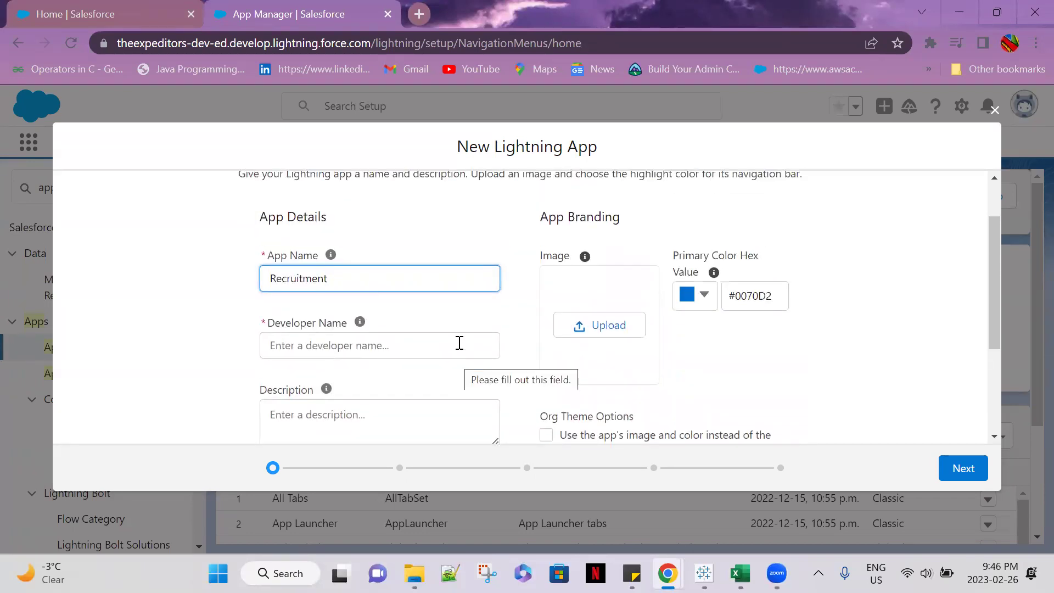
{"action": "key", "text": "Tab"}
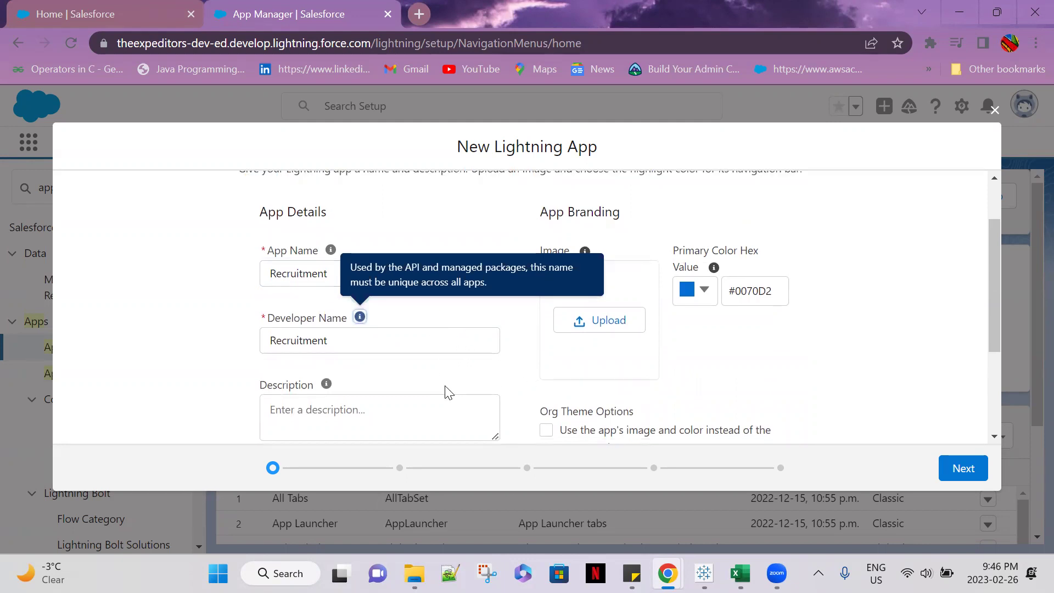
Step: Enter "This app is to help organization in recruitment" as the app's description
{"action": "scroll", "coordinate": [447, 388], "scroll_direction": "down", "scroll_amount": 2}
{"action": "left_click", "coordinate": [384, 349]}
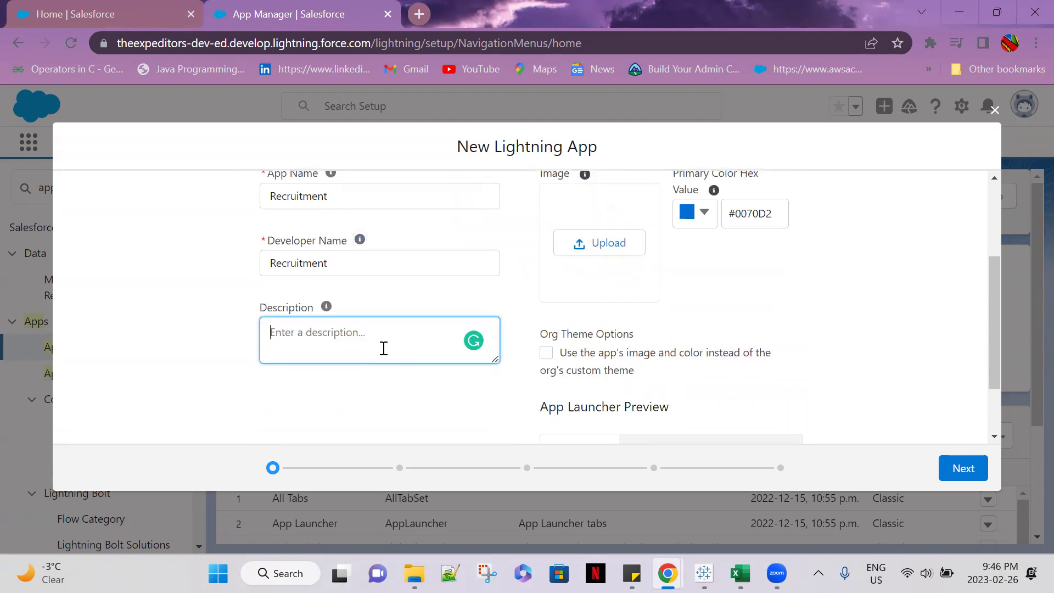
{"action": "type", "text": "this"}
{"action": "key", "text": "BackSpace"}
{"action": "key", "text": "BackSpace"}
{"action": "key", "text": "BackSpace"}
{"action": "key", "text": "BackSpace"}
{"action": "type", "text": "This app is "}
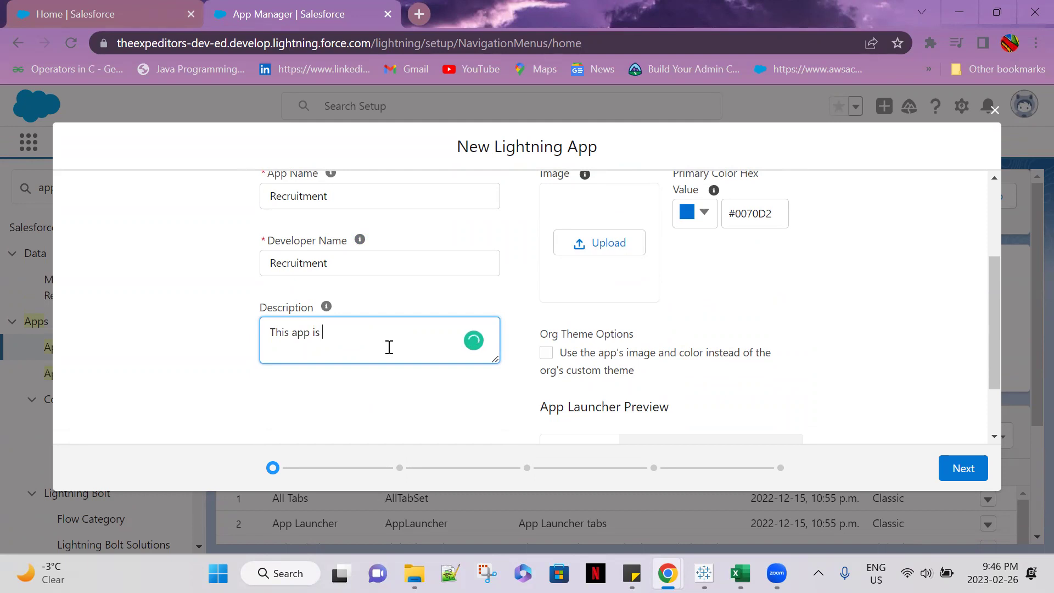
{"action": "type", "text": "to help organization in recruitment"}
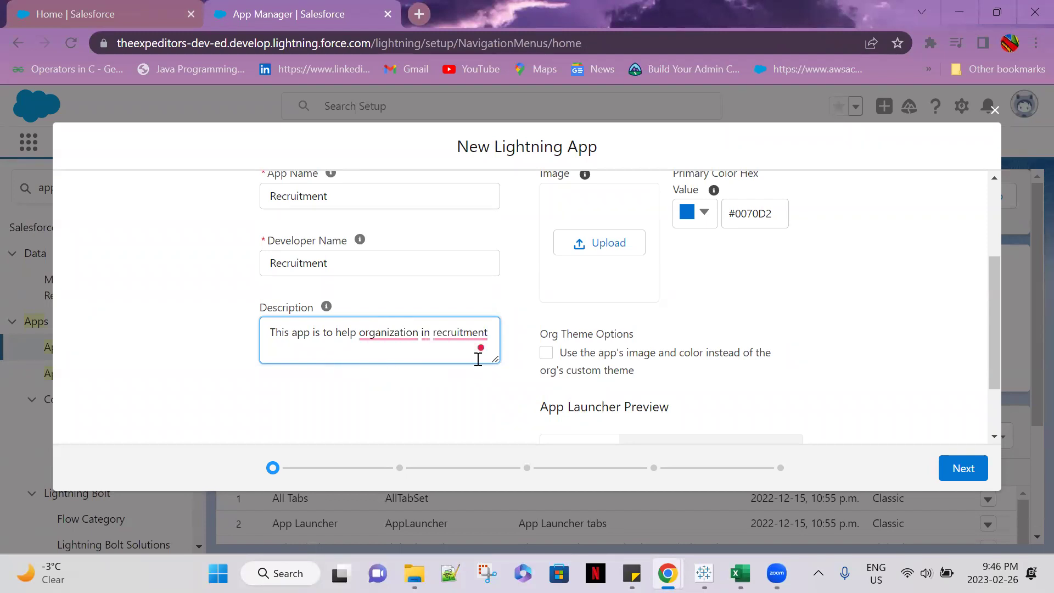
Step: Accept the grammar corrections so the description reads "This app is to help organizations with recruitment"
{"action": "left_click", "coordinate": [386, 333]}
{"action": "left_click", "coordinate": [429, 363]}
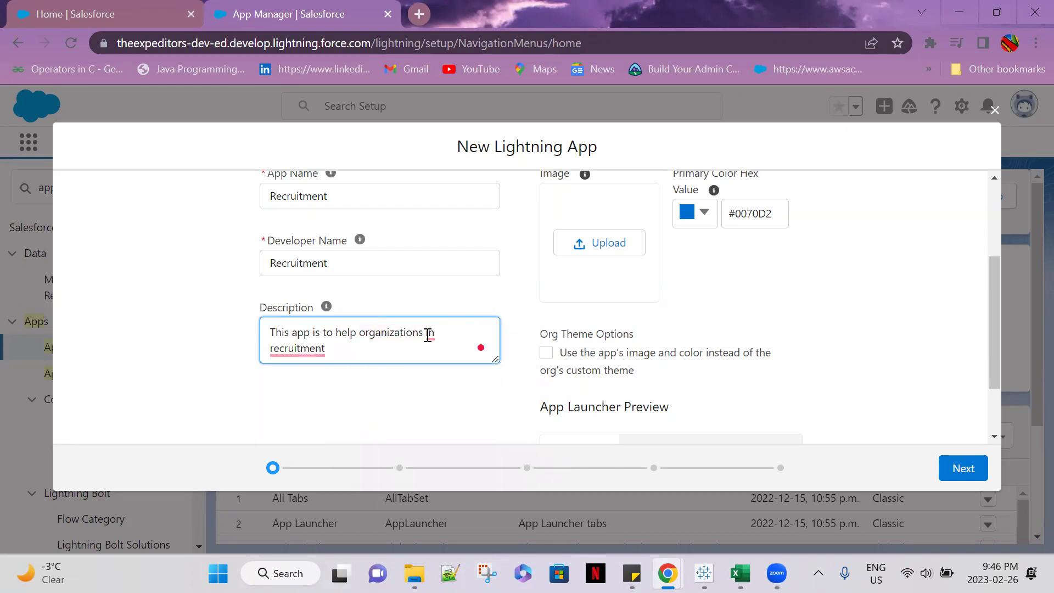
{"action": "mouse_move", "coordinate": [430, 336]}
{"action": "left_click", "coordinate": [445, 369]}
Step: Open a new browser tab and search Google Images for recruitment pictures
{"action": "scroll", "coordinate": [705, 395], "scroll_direction": "up", "scroll_amount": 3}
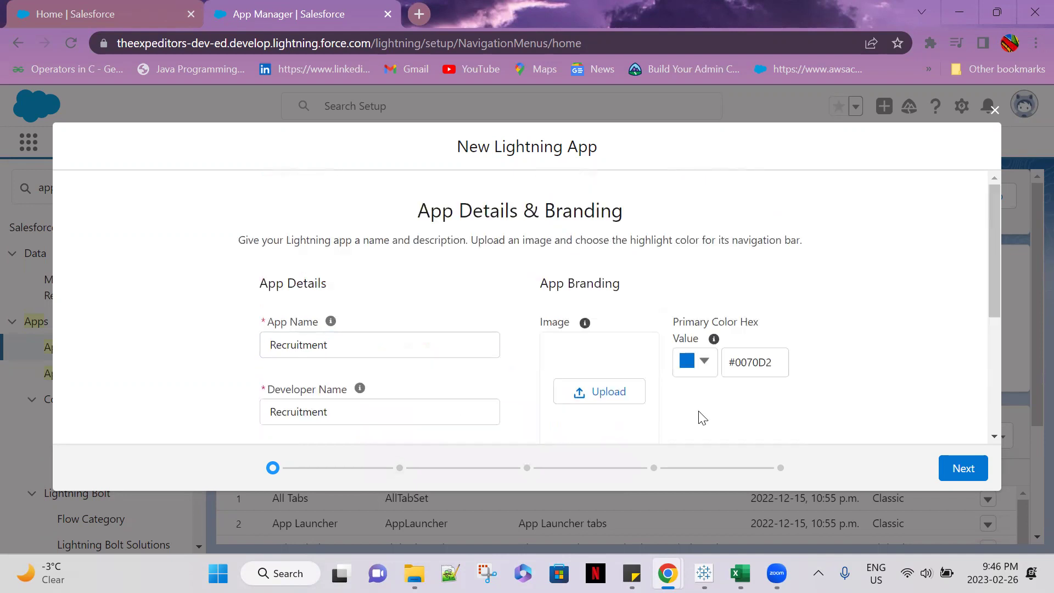
{"action": "scroll", "coordinate": [697, 414], "scroll_direction": "down", "scroll_amount": 1}
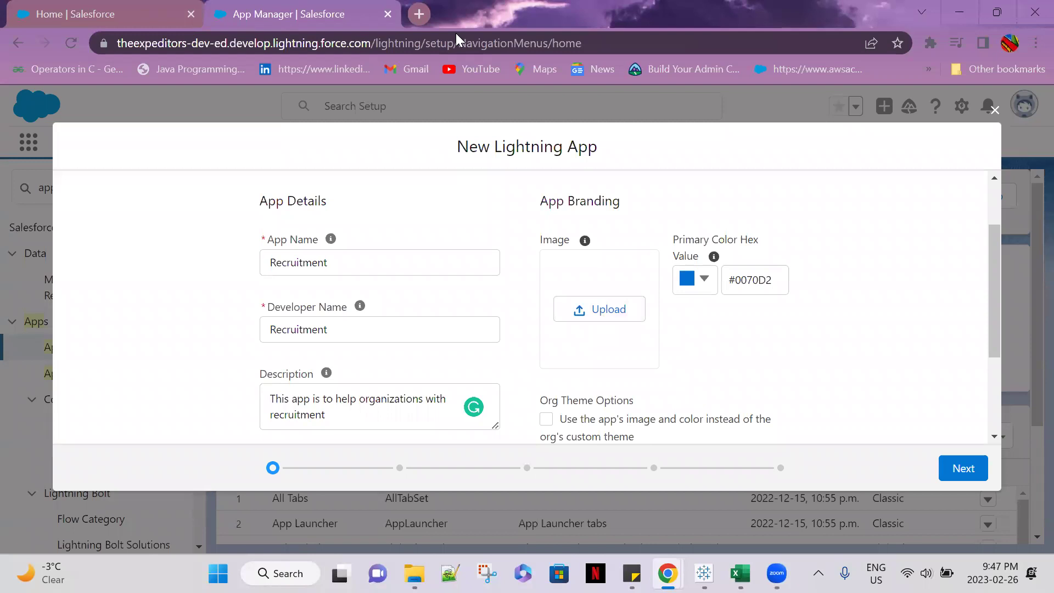
{"action": "left_click", "coordinate": [419, 13]}
{"action": "left_click", "coordinate": [423, 44]}
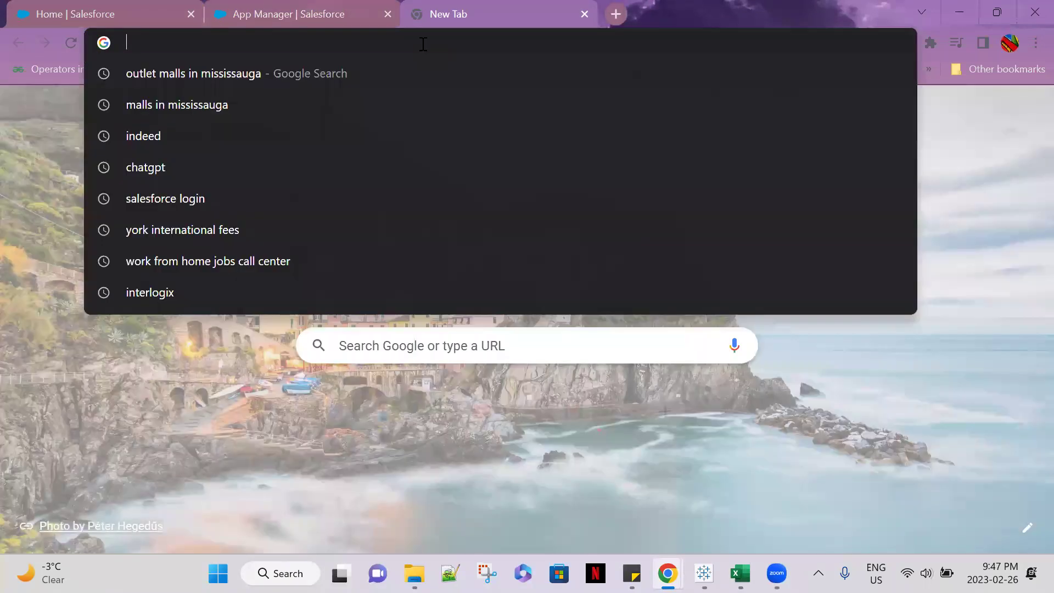
{"action": "type", "text": "recuit"}
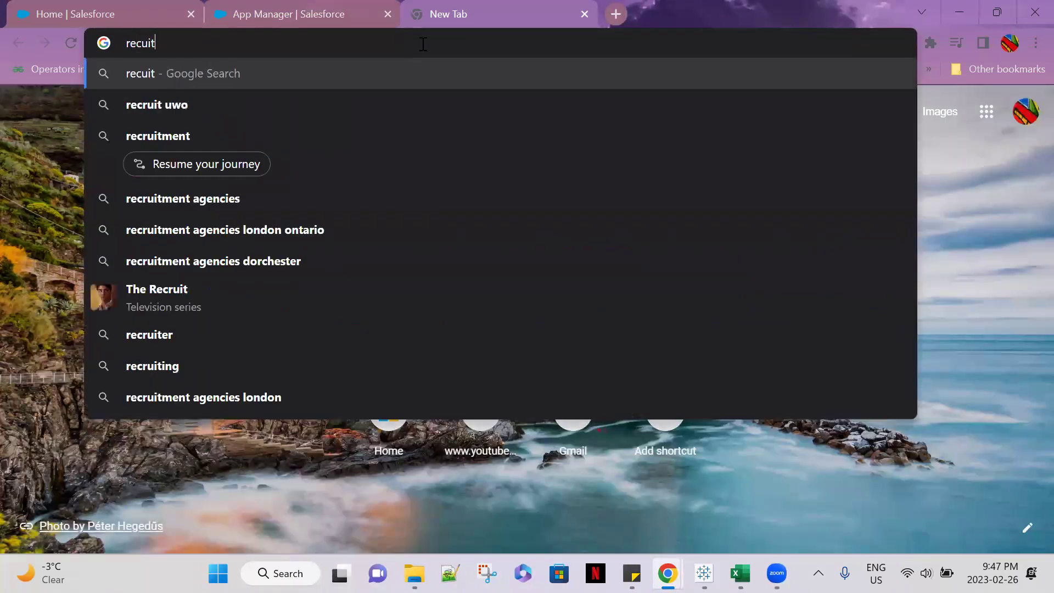
{"action": "type", "text": "ment"}
{"action": "key", "text": "Return"}
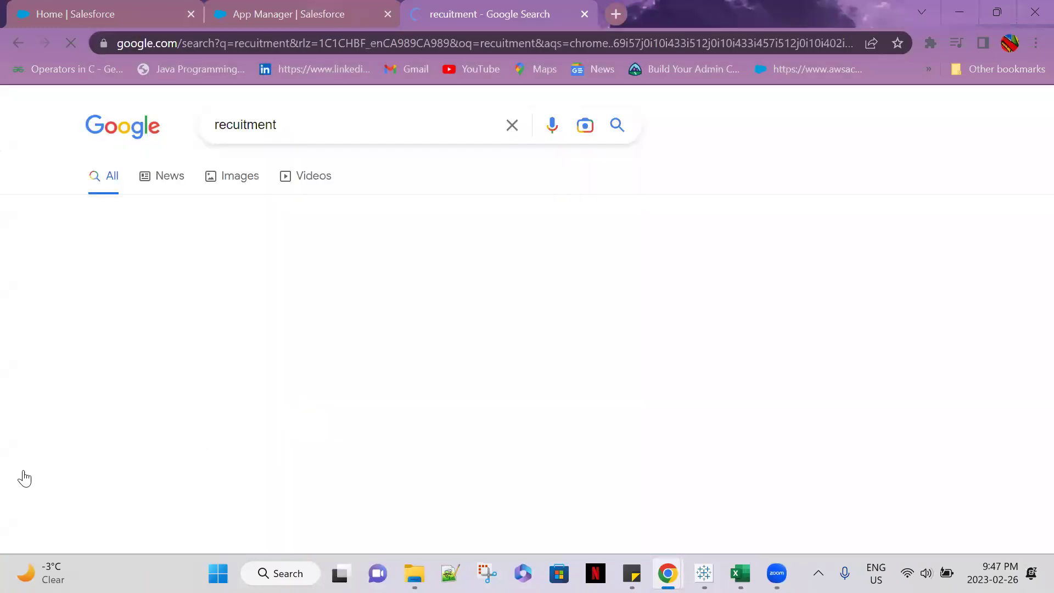
{"action": "left_click", "coordinate": [236, 190]}
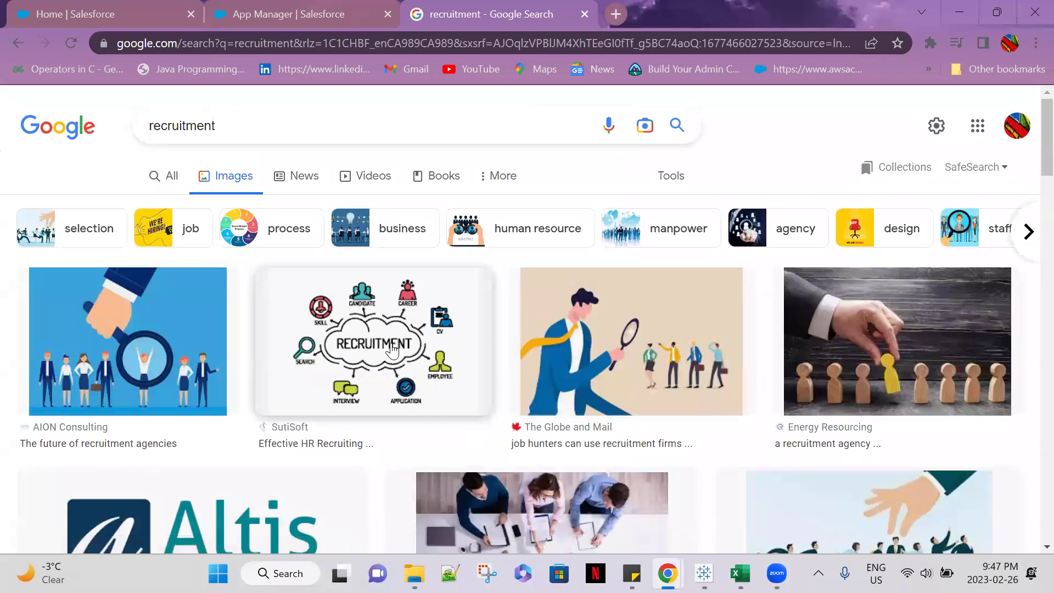
Step: Save the AION Consulting magnifying-glass picture to the Downloads folder as a JPEG named download
{"action": "right_click", "coordinate": [117, 360]}
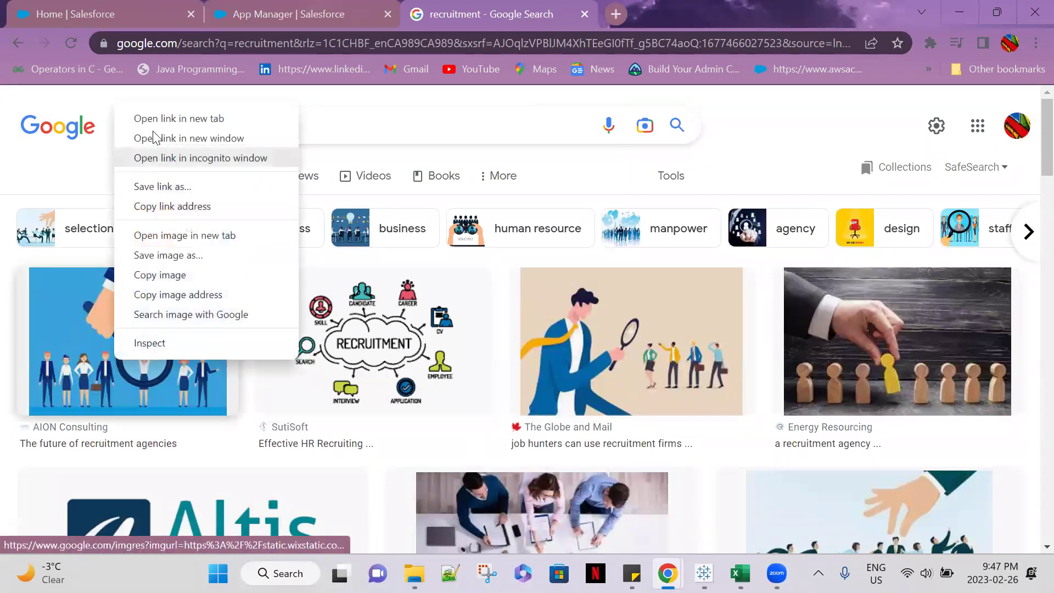
{"action": "left_click", "coordinate": [188, 258]}
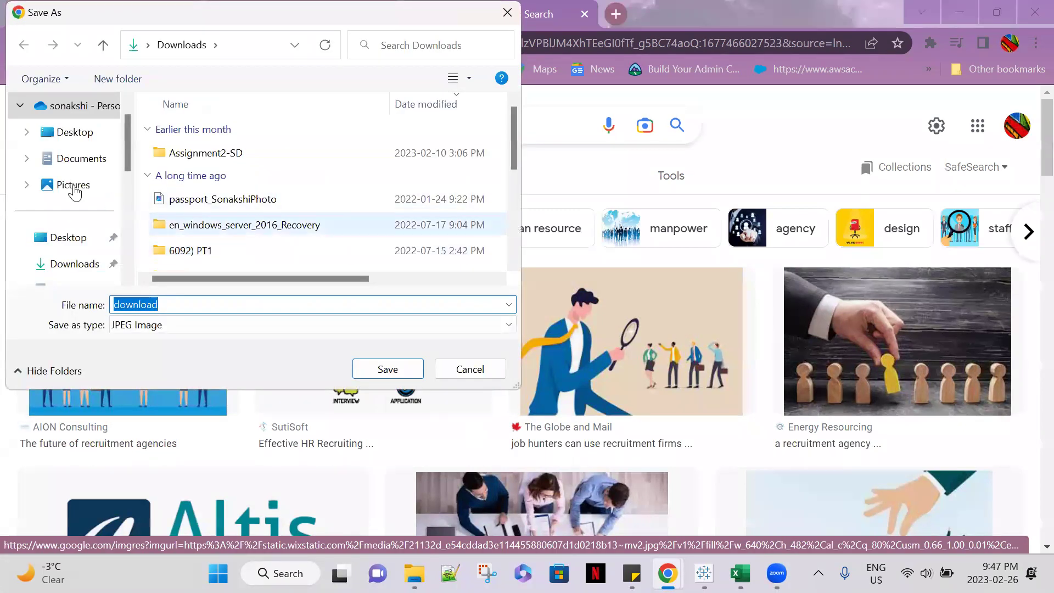
{"action": "left_click", "coordinate": [73, 264]}
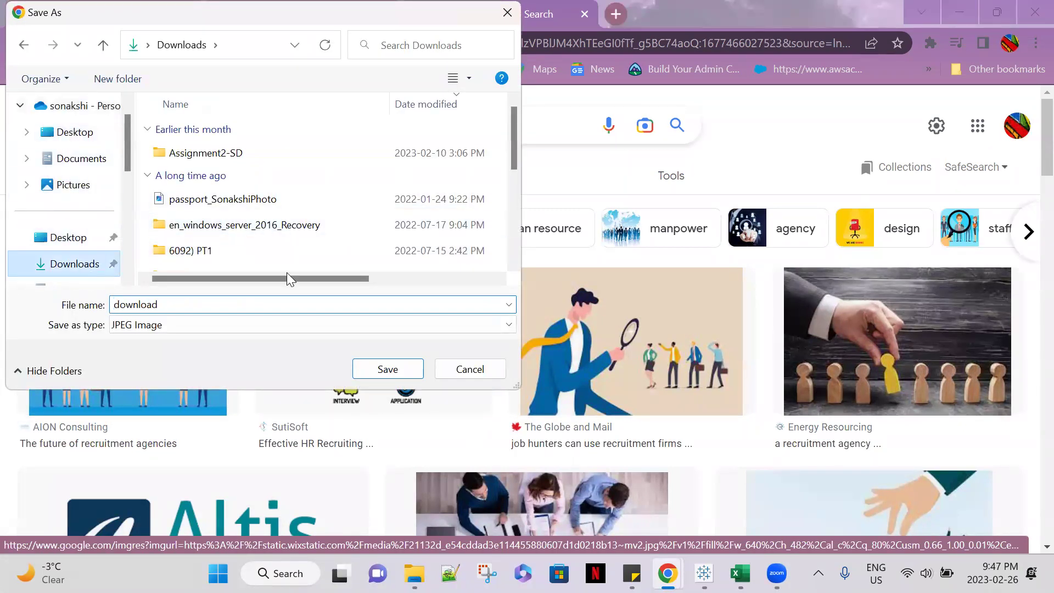
{"action": "left_click", "coordinate": [398, 370]}
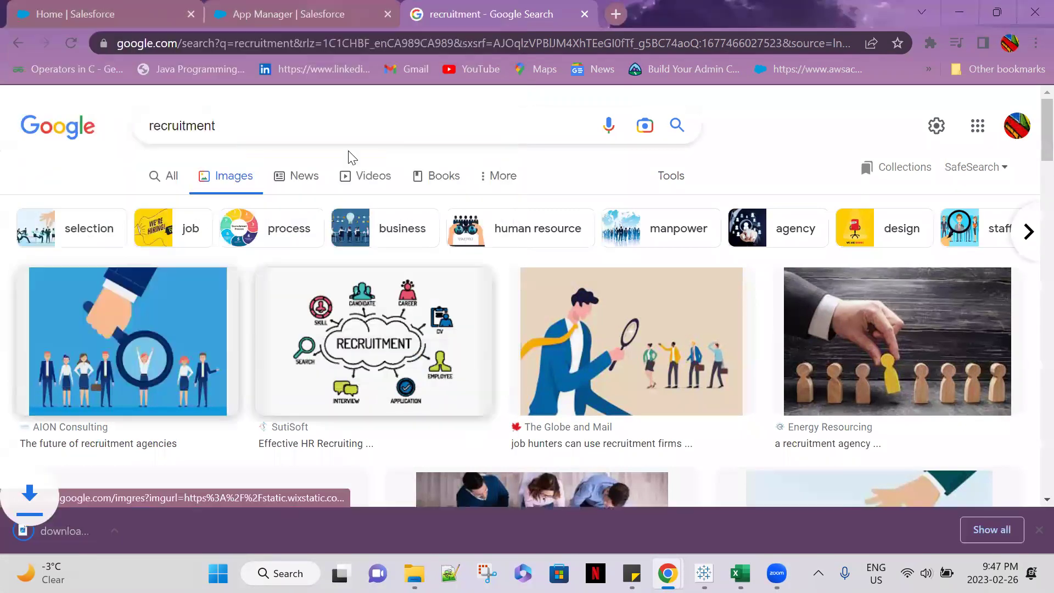
Step: Return to the new Lightning app form and upload download.jpg from Downloads as the app's branding image
{"action": "left_click", "coordinate": [280, 14]}
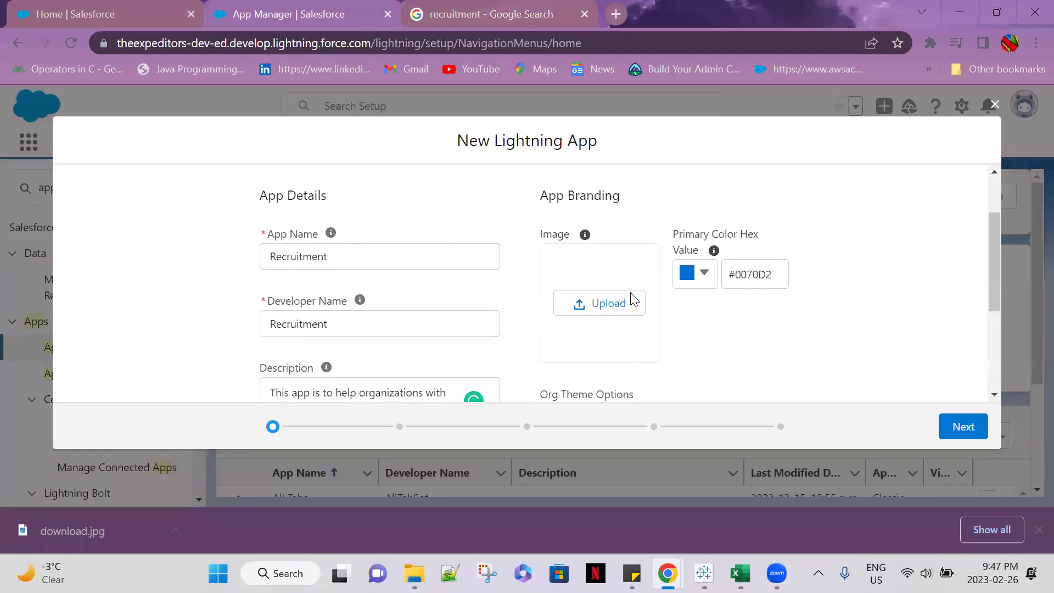
{"action": "left_click", "coordinate": [602, 304]}
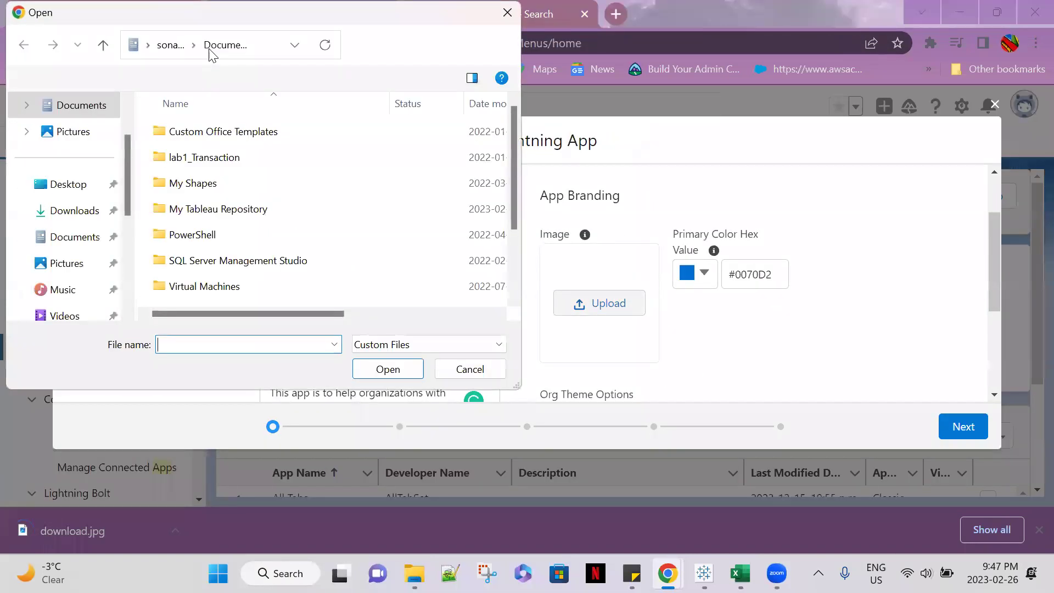
{"action": "left_click", "coordinate": [74, 213]}
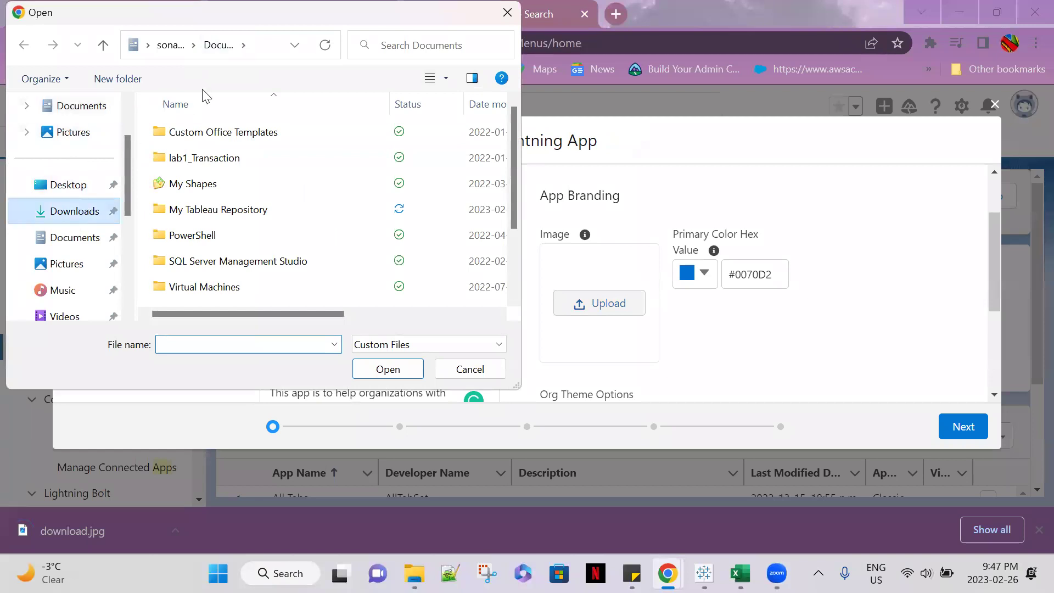
{"action": "left_click", "coordinate": [216, 154]}
{"action": "left_click", "coordinate": [388, 371]}
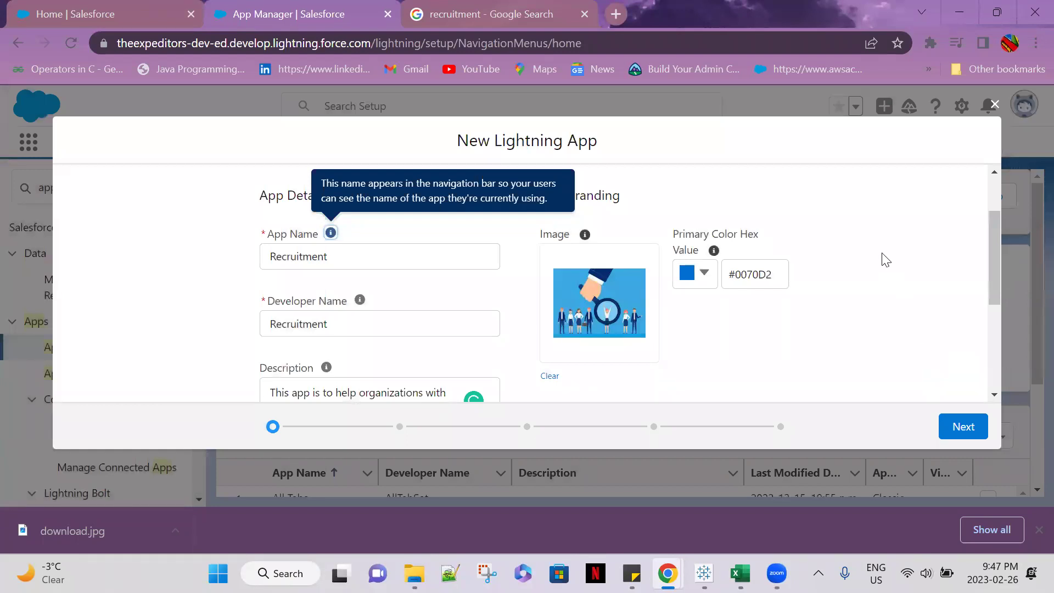
Step: Dismiss the browser's download bar, review the app details and branding, and continue to the App Options page
{"action": "left_click", "coordinate": [1037, 529]}
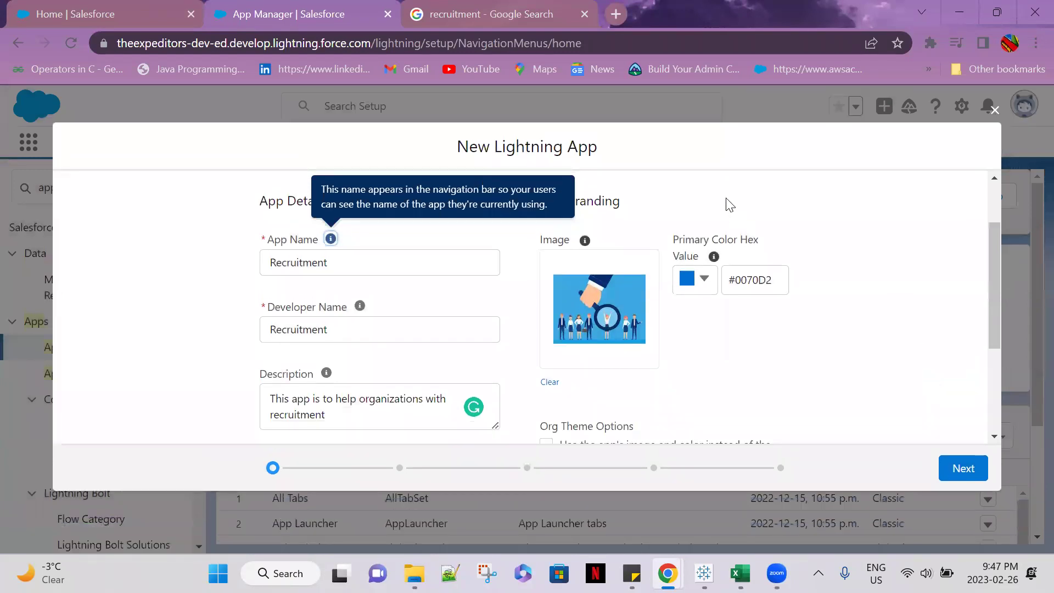
{"action": "scroll", "coordinate": [853, 326], "scroll_direction": "down", "scroll_amount": 2}
{"action": "scroll", "coordinate": [852, 327], "scroll_direction": "up", "scroll_amount": 2}
{"action": "scroll", "coordinate": [852, 328], "scroll_direction": "down", "scroll_amount": 2}
{"action": "scroll", "coordinate": [853, 329], "scroll_direction": "down", "scroll_amount": 2}
{"action": "left_click", "coordinate": [963, 468]}
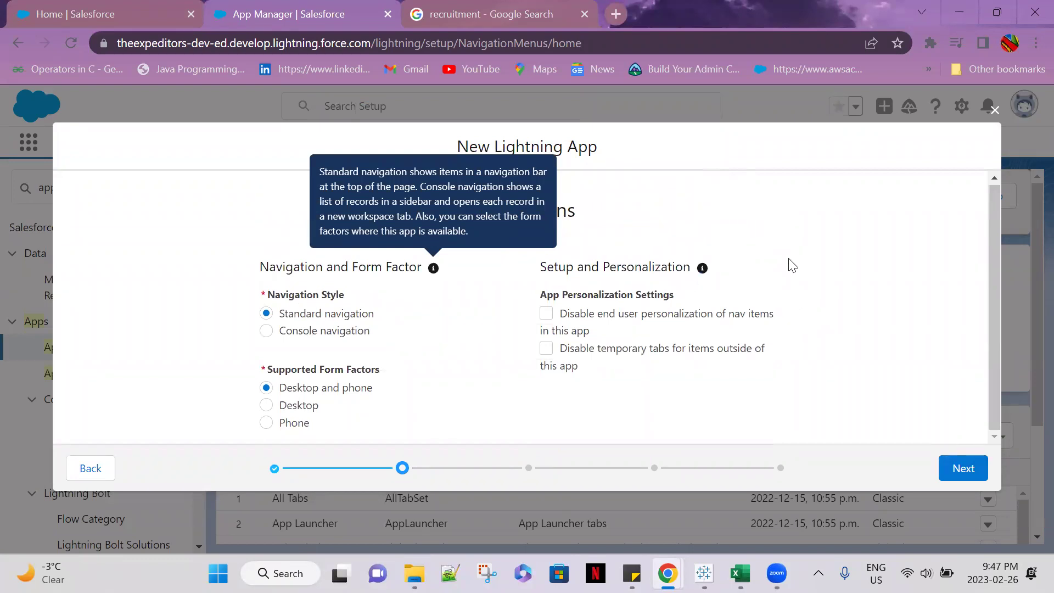
Step: Keep standard navigation with desktop and phone support, add no utility items, and continue to the Navigation Items page
{"action": "left_click", "coordinate": [994, 341]}
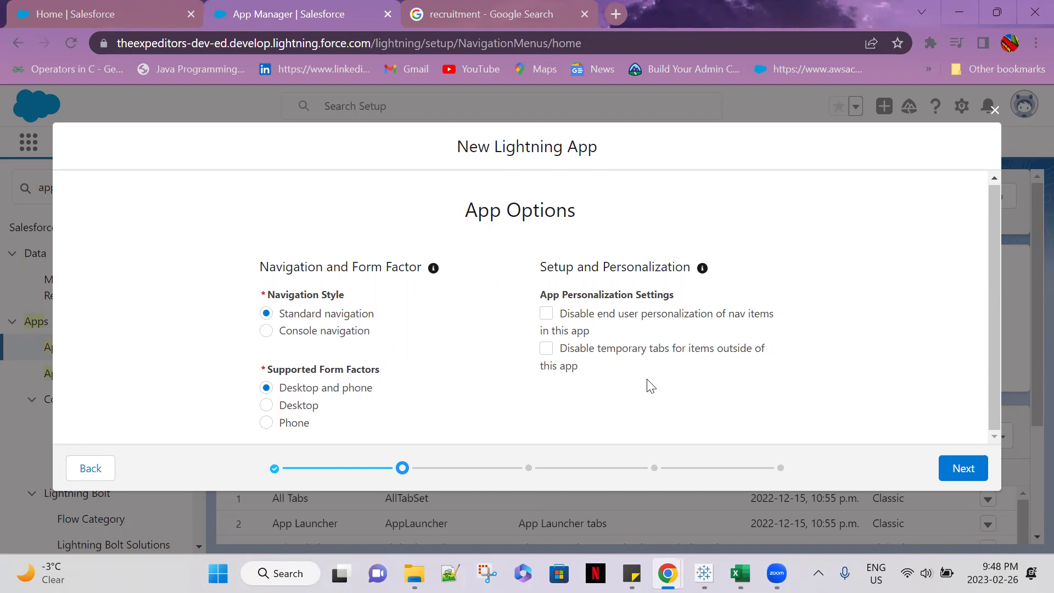
{"action": "left_click", "coordinate": [958, 468]}
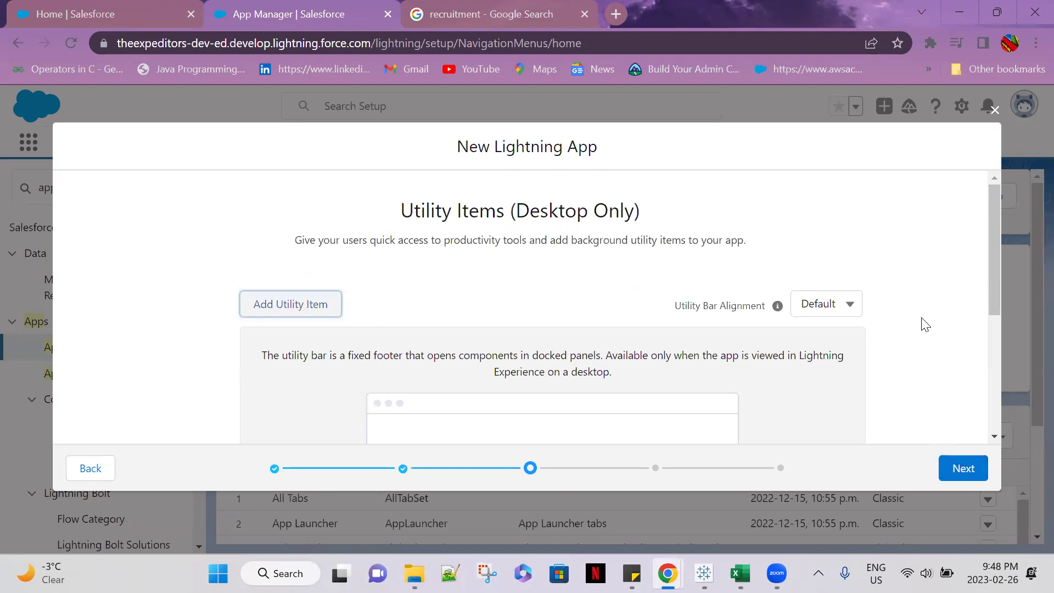
{"action": "scroll", "coordinate": [935, 321], "scroll_direction": "down", "scroll_amount": 1}
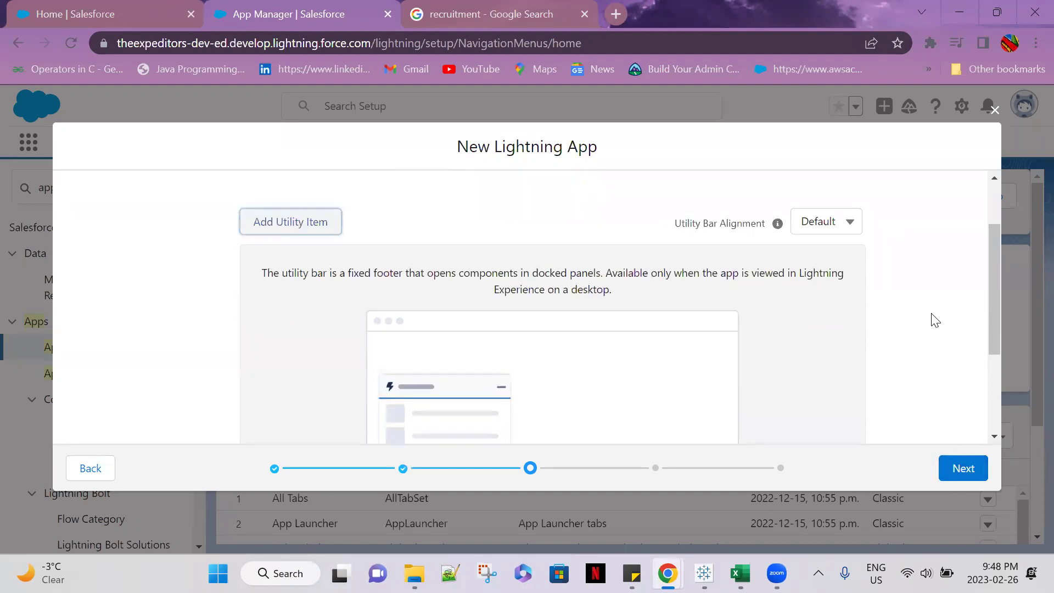
{"action": "scroll", "coordinate": [935, 321], "scroll_direction": "up", "scroll_amount": 1}
{"action": "left_click", "coordinate": [316, 305]}
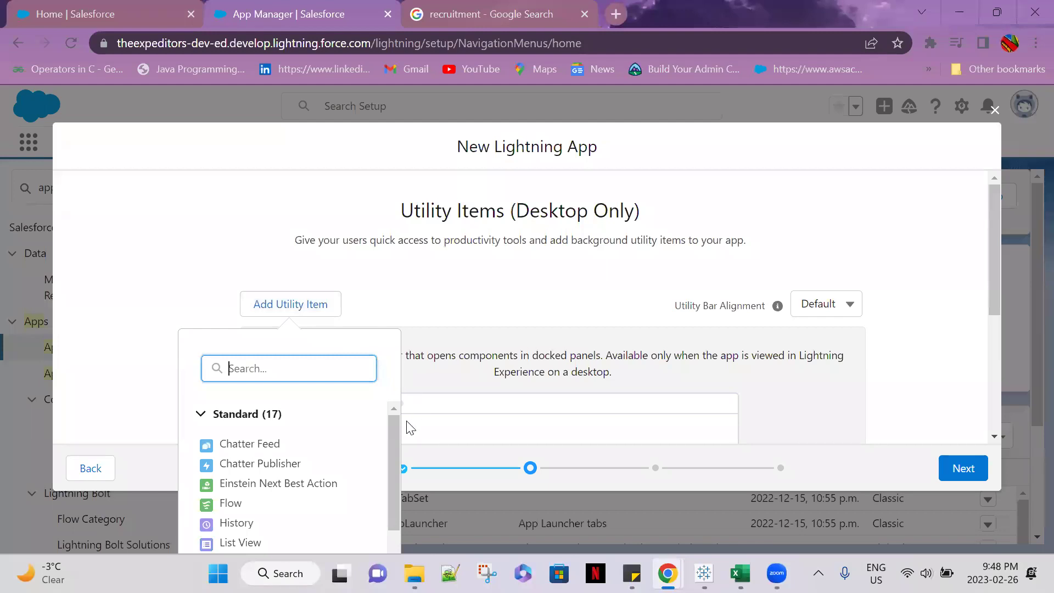
{"action": "left_click", "coordinate": [675, 302]}
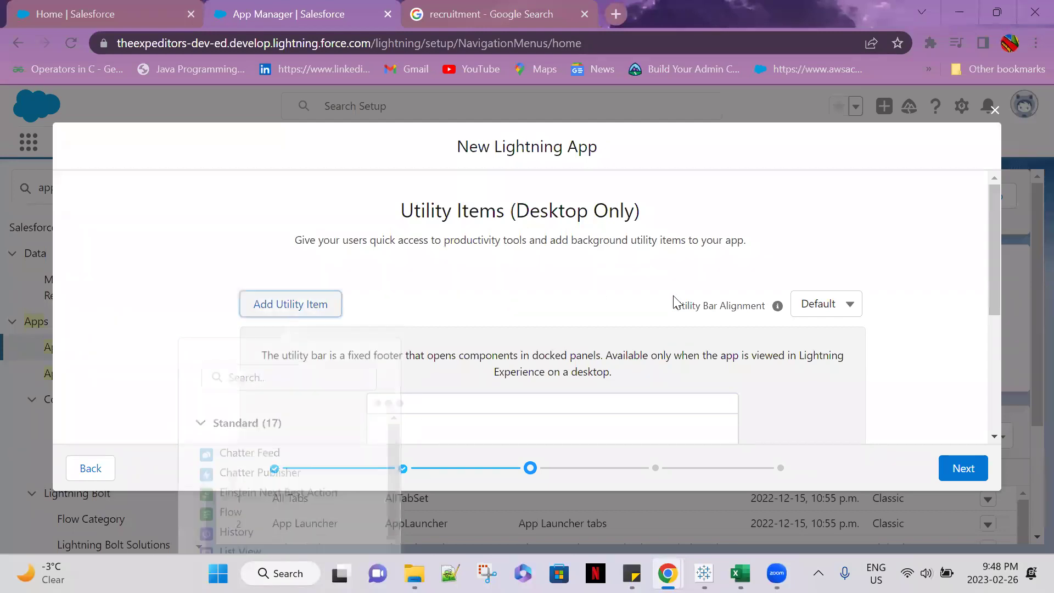
{"action": "scroll", "coordinate": [844, 333], "scroll_direction": "down", "scroll_amount": 5}
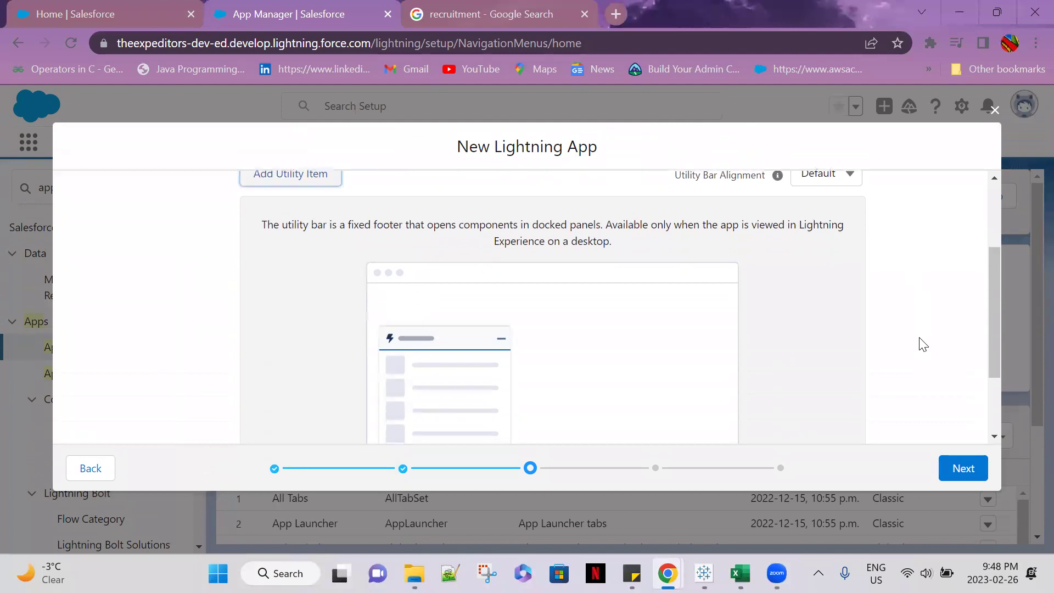
{"action": "left_click", "coordinate": [966, 467]}
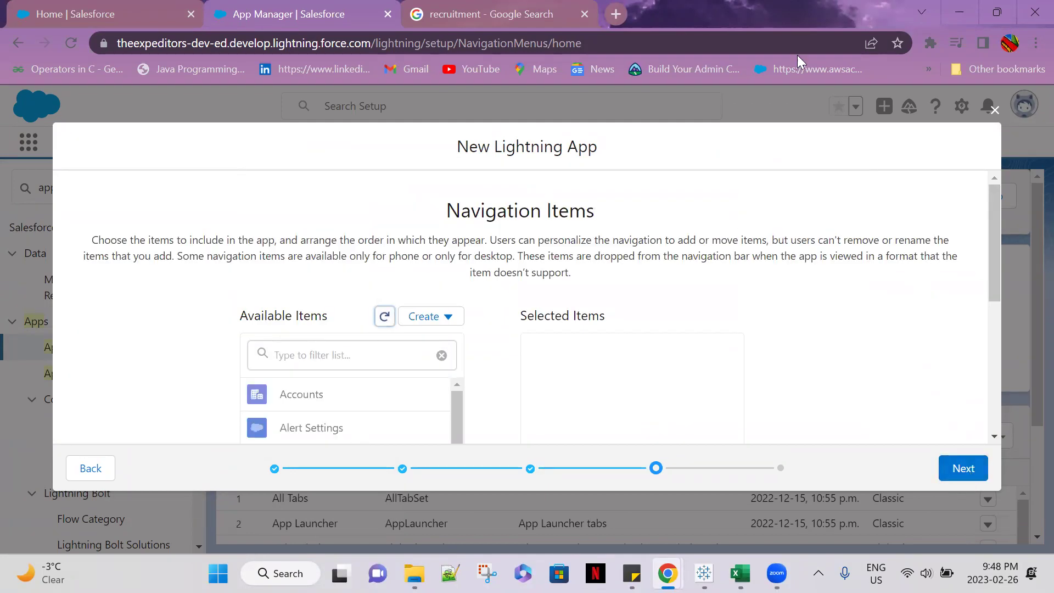
Step: Filter the available navigation items for "home", add Home to the selected items, and clear the filter
{"action": "scroll", "coordinate": [919, 434], "scroll_direction": "down", "scroll_amount": 2}
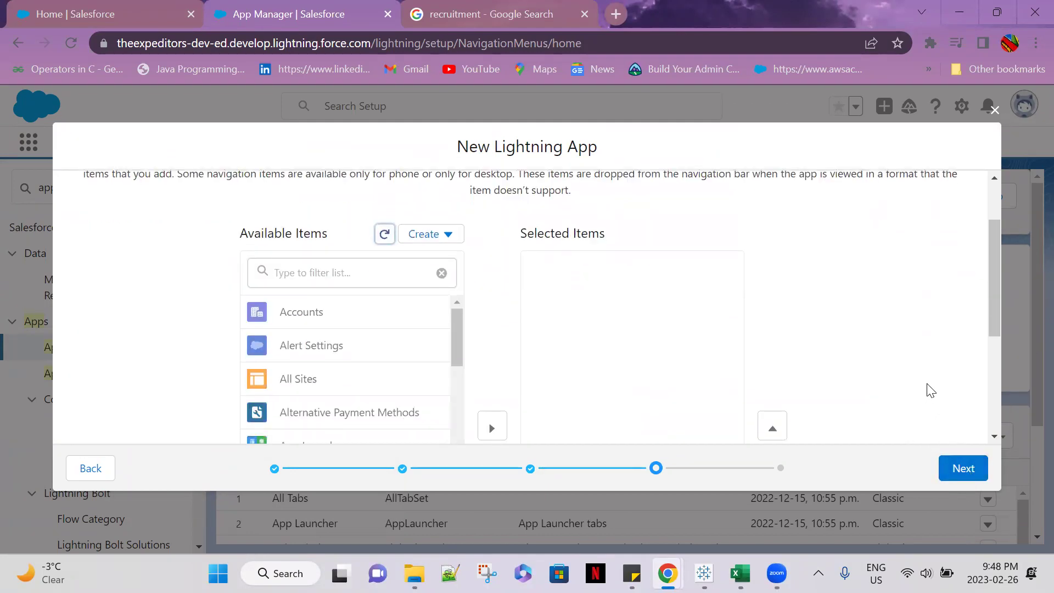
{"action": "scroll", "coordinate": [925, 388], "scroll_direction": "down", "scroll_amount": 2}
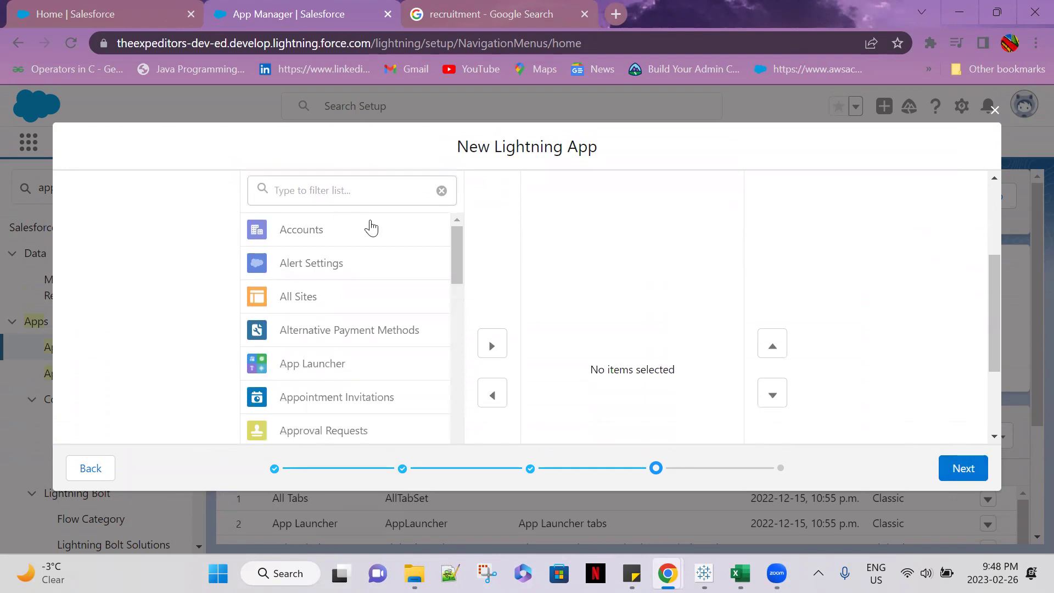
{"action": "scroll", "coordinate": [459, 264], "scroll_direction": "down", "scroll_amount": 1}
{"action": "scroll", "coordinate": [459, 265], "scroll_direction": "up", "scroll_amount": 1}
{"action": "left_click", "coordinate": [321, 197]}
{"action": "type", "text": "hoe"}
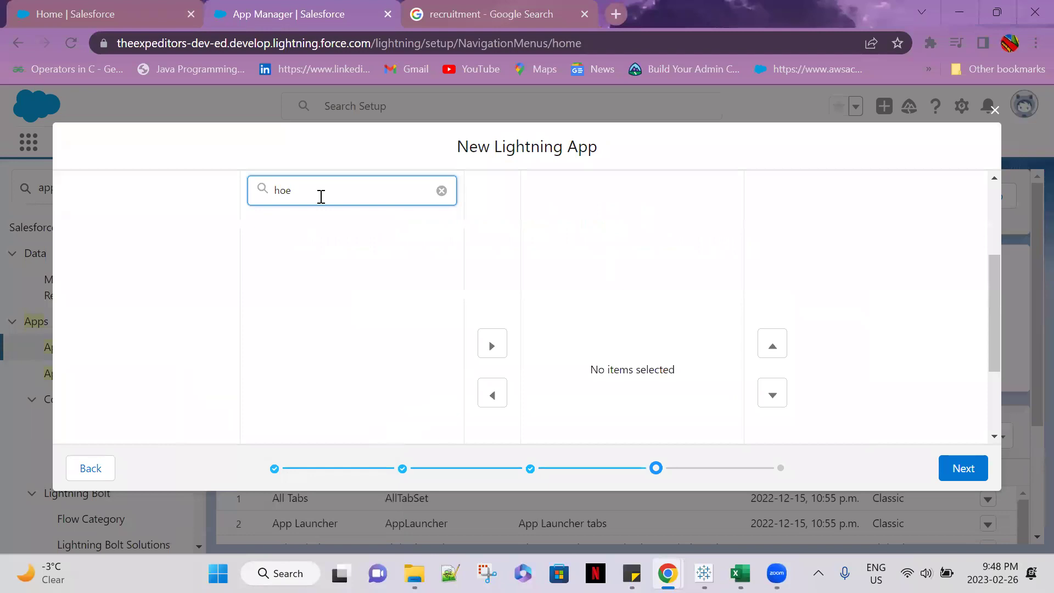
{"action": "type", "text": "me"}
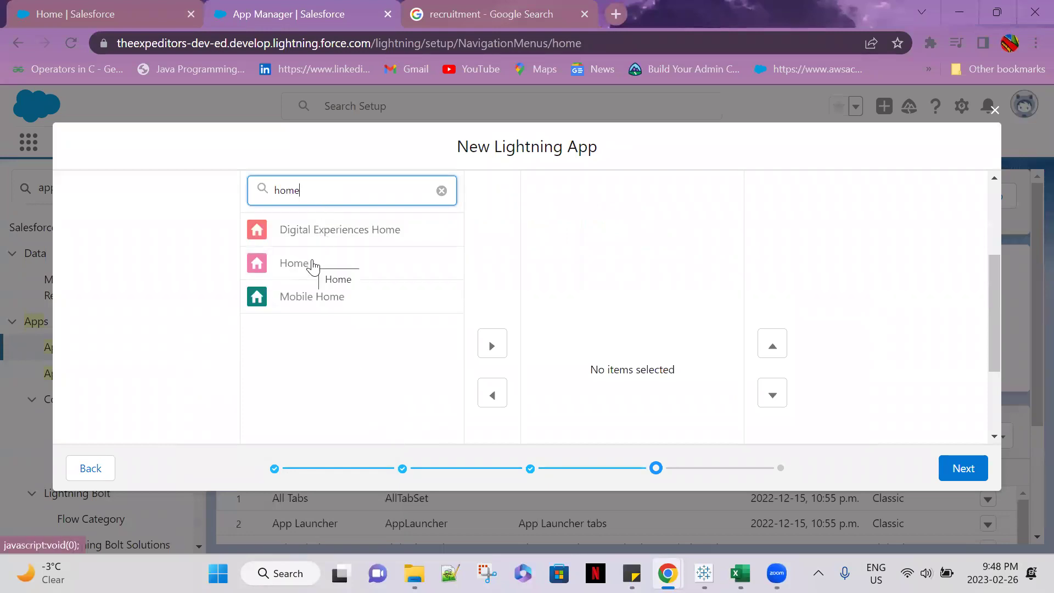
{"action": "left_click", "coordinate": [346, 269]}
{"action": "scroll", "coordinate": [492, 282], "scroll_direction": "down", "scroll_amount": 1}
{"action": "scroll", "coordinate": [629, 380], "scroll_direction": "up", "scroll_amount": 3}
{"action": "scroll", "coordinate": [631, 380], "scroll_direction": "down", "scroll_amount": 3}
{"action": "left_click", "coordinate": [488, 307]}
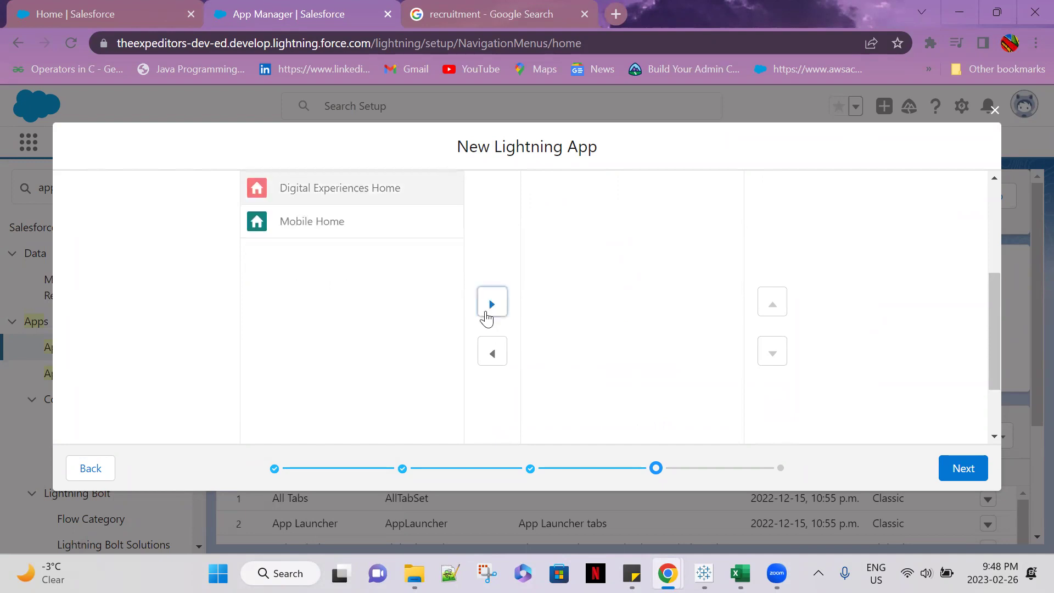
{"action": "scroll", "coordinate": [619, 364], "scroll_direction": "up", "scroll_amount": 2}
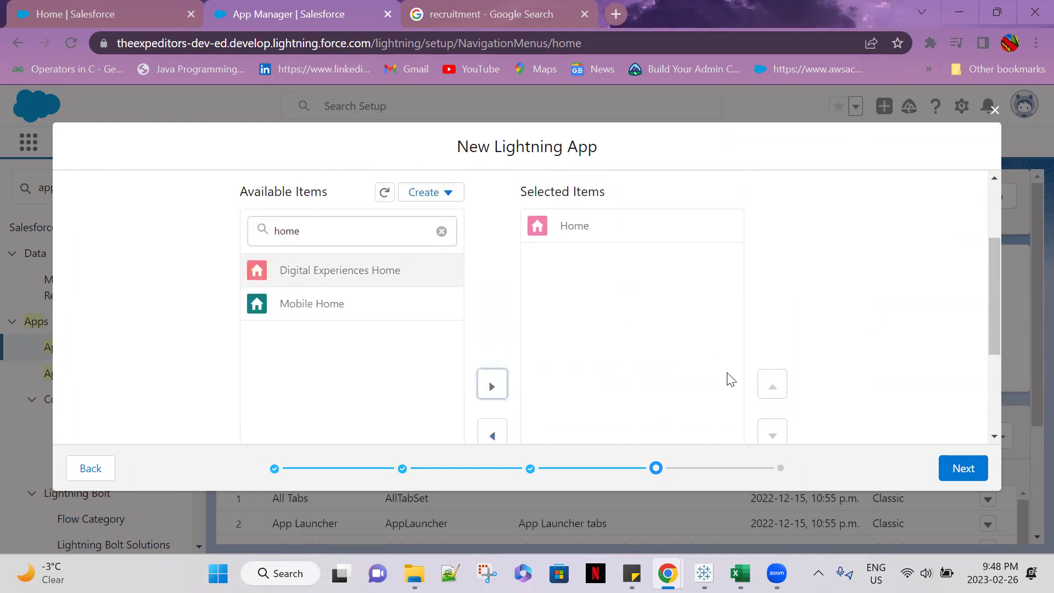
{"action": "left_click", "coordinate": [441, 231]}
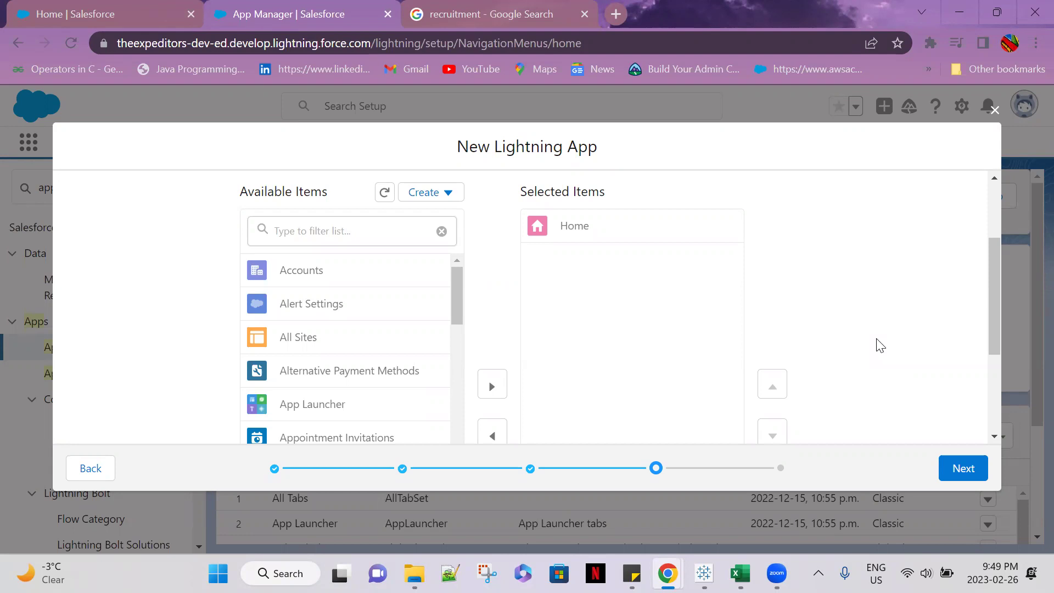
Step: Continue to User Profiles, filter for "system", give the System Administrator profile access to the app, and clear the filter
{"action": "left_click", "coordinate": [964, 473]}
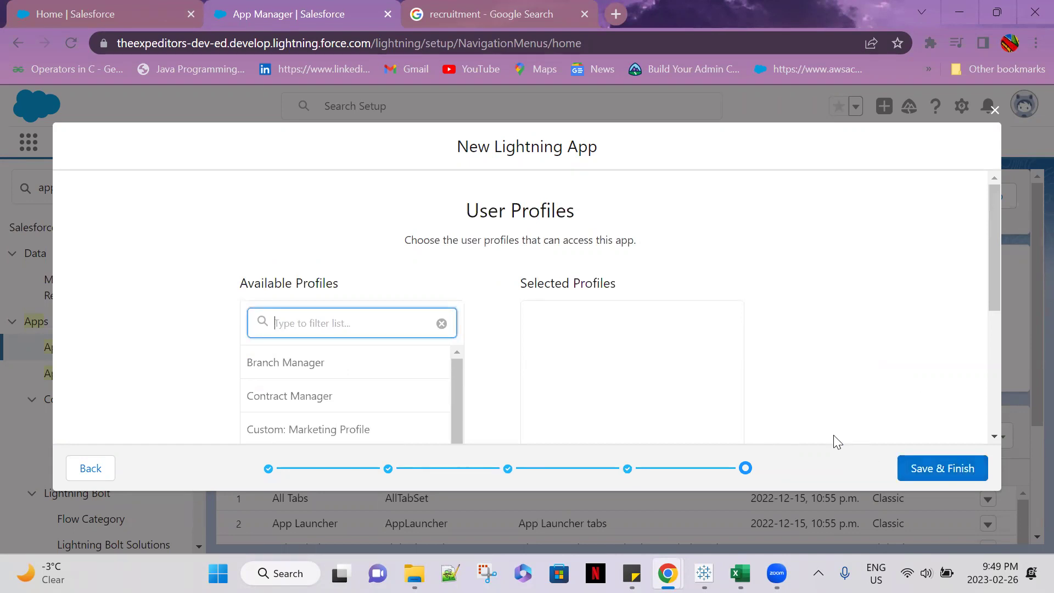
{"action": "scroll", "coordinate": [377, 298], "scroll_direction": "down", "scroll_amount": 2}
{"action": "scroll", "coordinate": [419, 384], "scroll_direction": "down", "scroll_amount": 3}
{"action": "scroll", "coordinate": [422, 383], "scroll_direction": "up", "scroll_amount": 5}
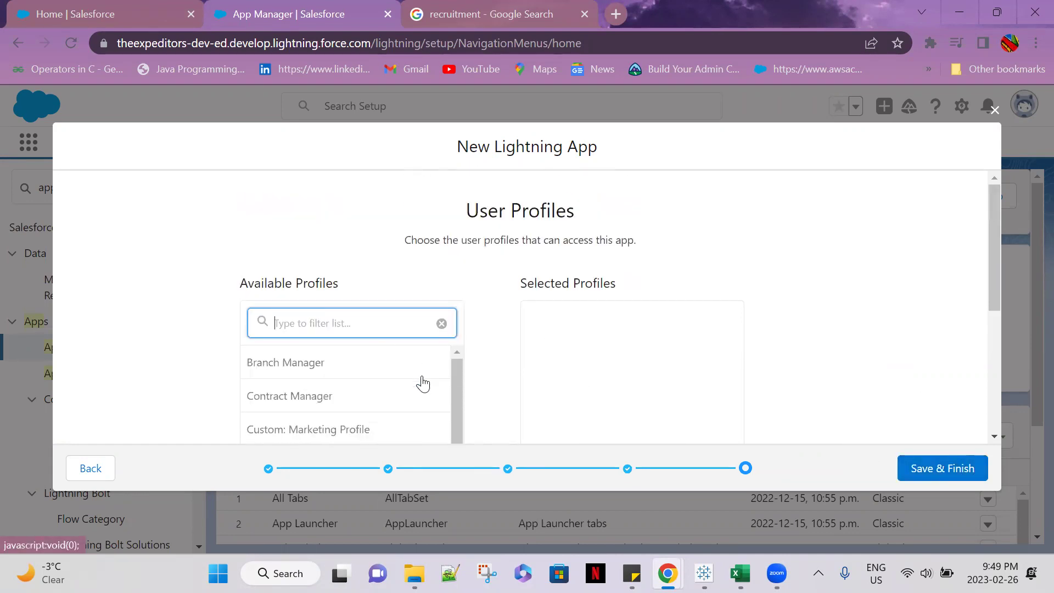
{"action": "scroll", "coordinate": [991, 324], "scroll_direction": "down", "scroll_amount": 2}
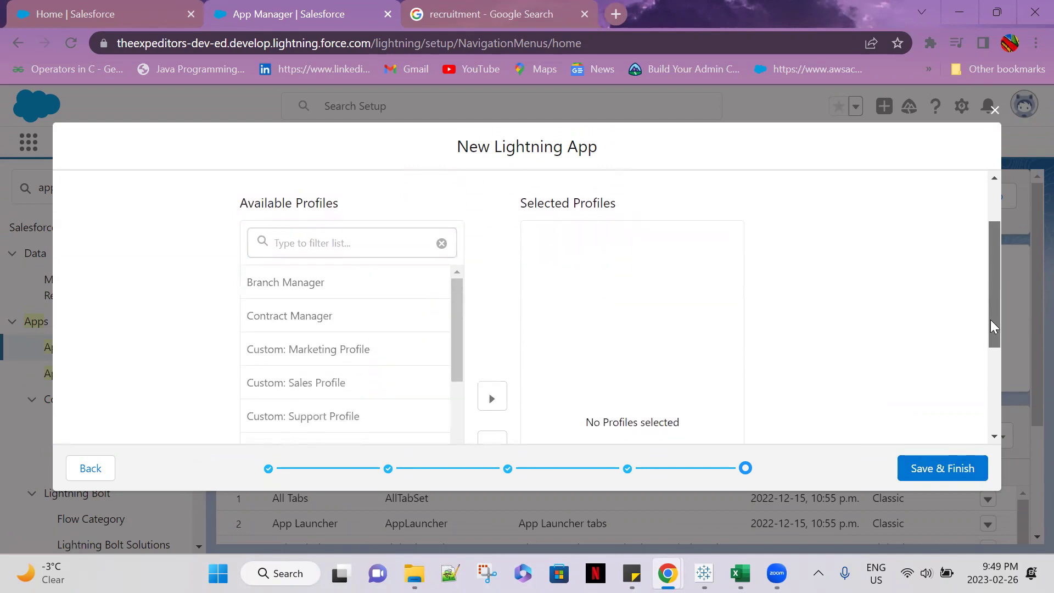
{"action": "scroll", "coordinate": [991, 323], "scroll_direction": "down", "scroll_amount": 2}
{"action": "scroll", "coordinate": [993, 315], "scroll_direction": "up", "scroll_amount": 1}
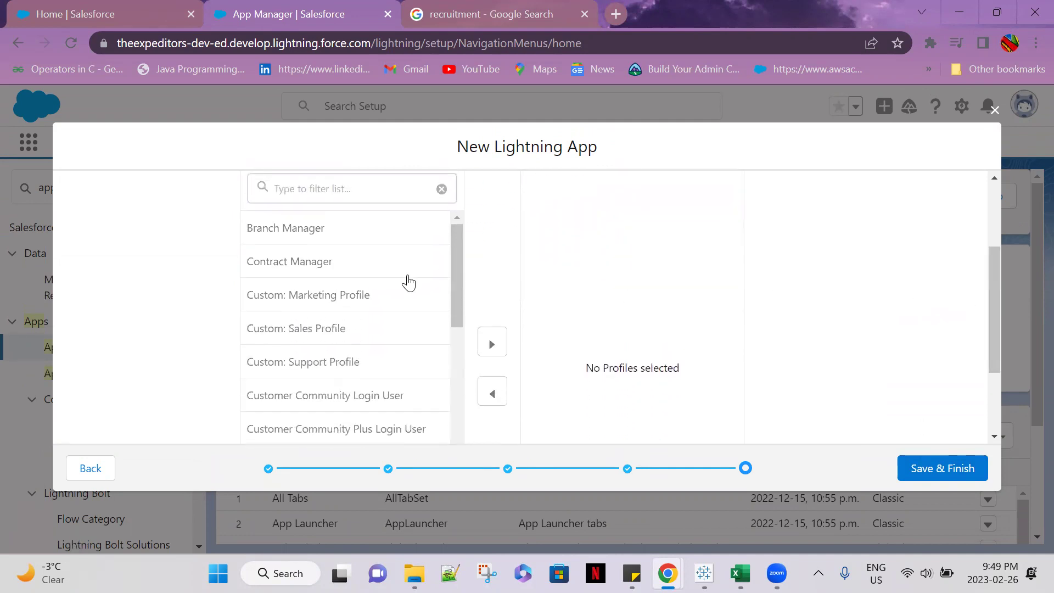
{"action": "left_click", "coordinate": [316, 192]}
{"action": "type", "text": "system"}
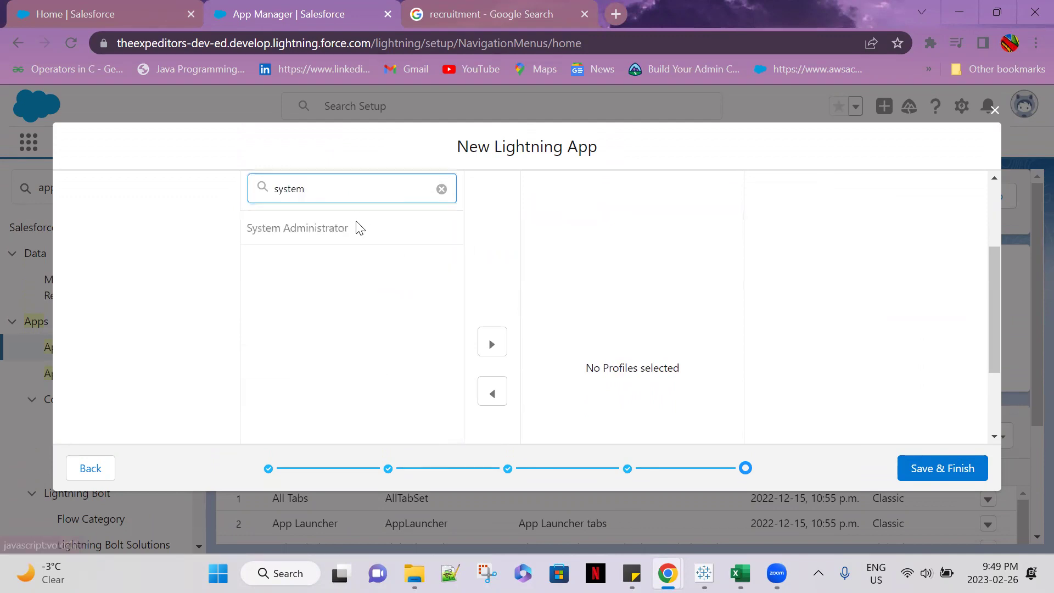
{"action": "left_click", "coordinate": [354, 228]}
{"action": "scroll", "coordinate": [478, 305], "scroll_direction": "down", "scroll_amount": 1}
{"action": "left_click", "coordinate": [486, 305]}
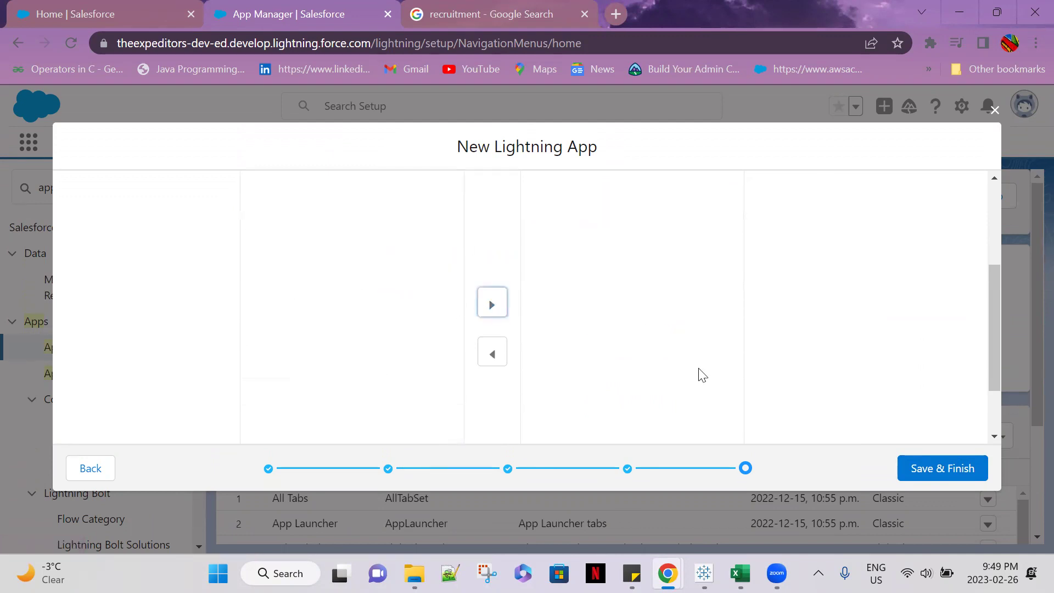
{"action": "scroll", "coordinate": [788, 374], "scroll_direction": "up", "scroll_amount": 3}
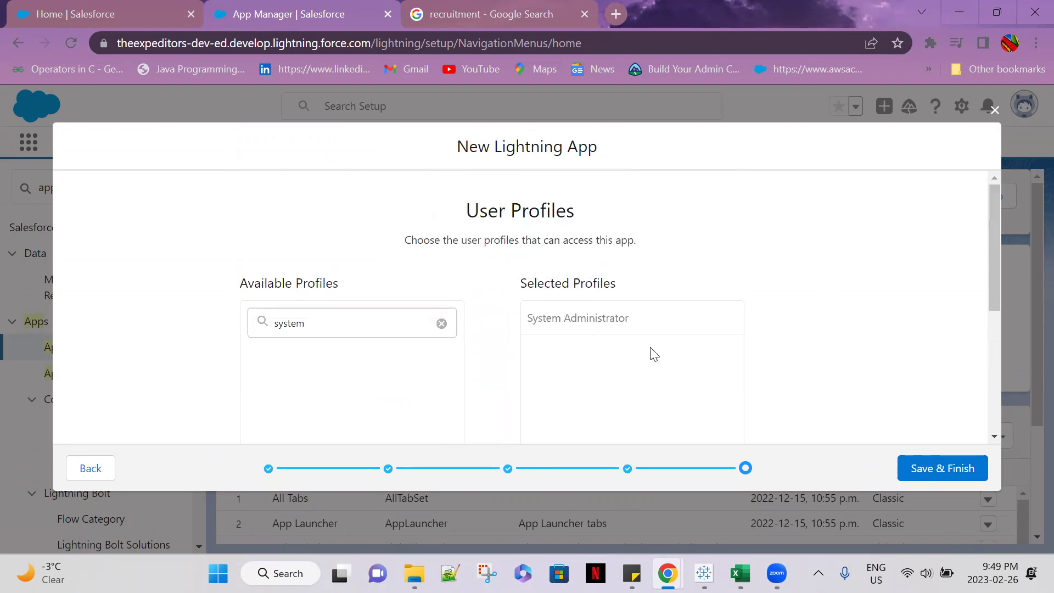
{"action": "left_click", "coordinate": [442, 323]}
{"action": "scroll", "coordinate": [933, 389], "scroll_direction": "down", "scroll_amount": 2}
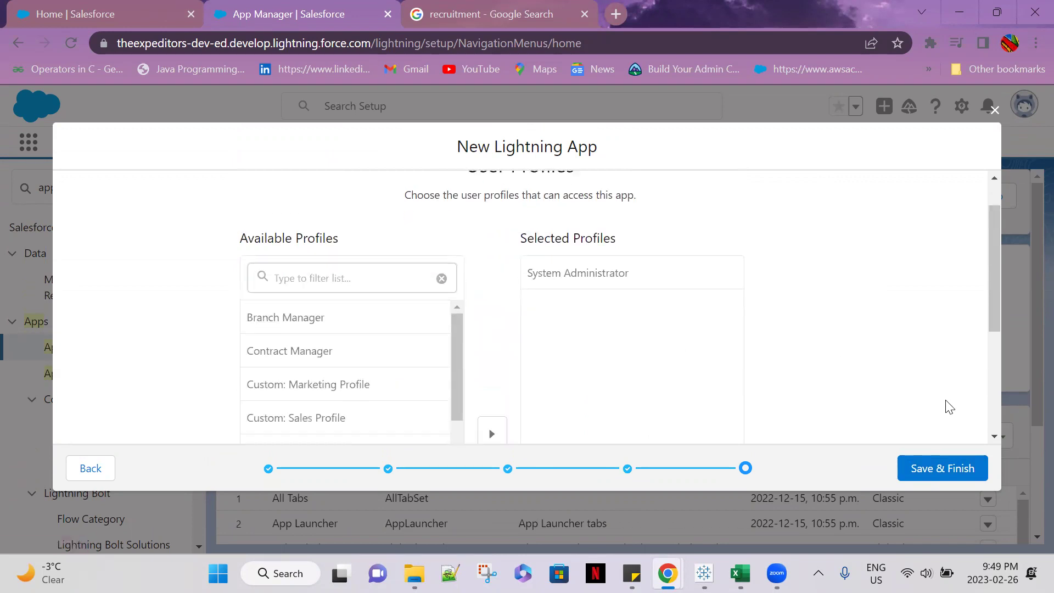
Step: Save and finish the new Lightning app, and find the Recruitment entry in the App Manager list
{"action": "left_click", "coordinate": [937, 470]}
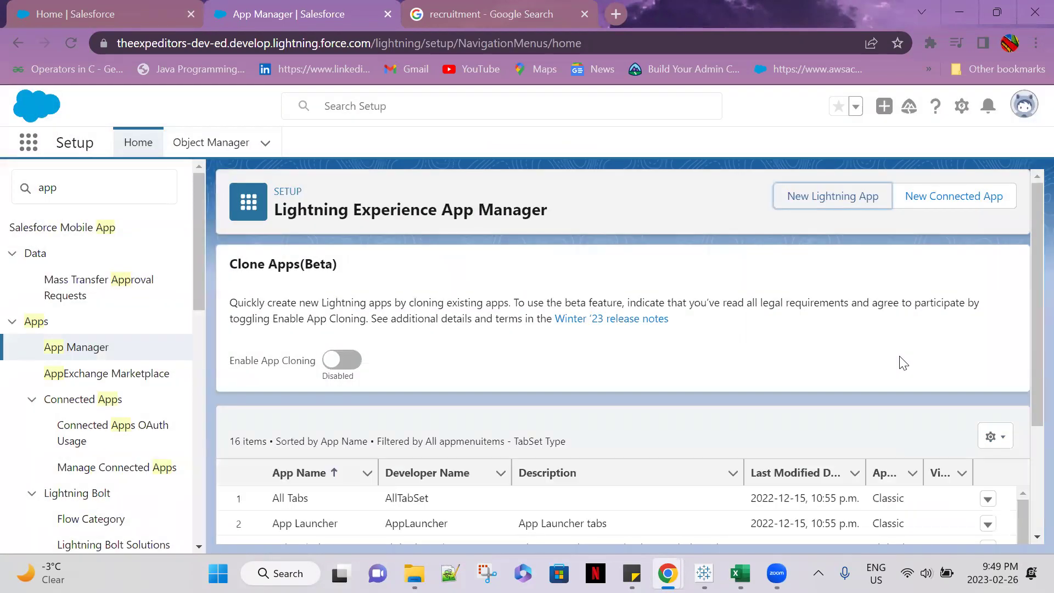
{"action": "scroll", "coordinate": [548, 439], "scroll_direction": "down", "scroll_amount": 5}
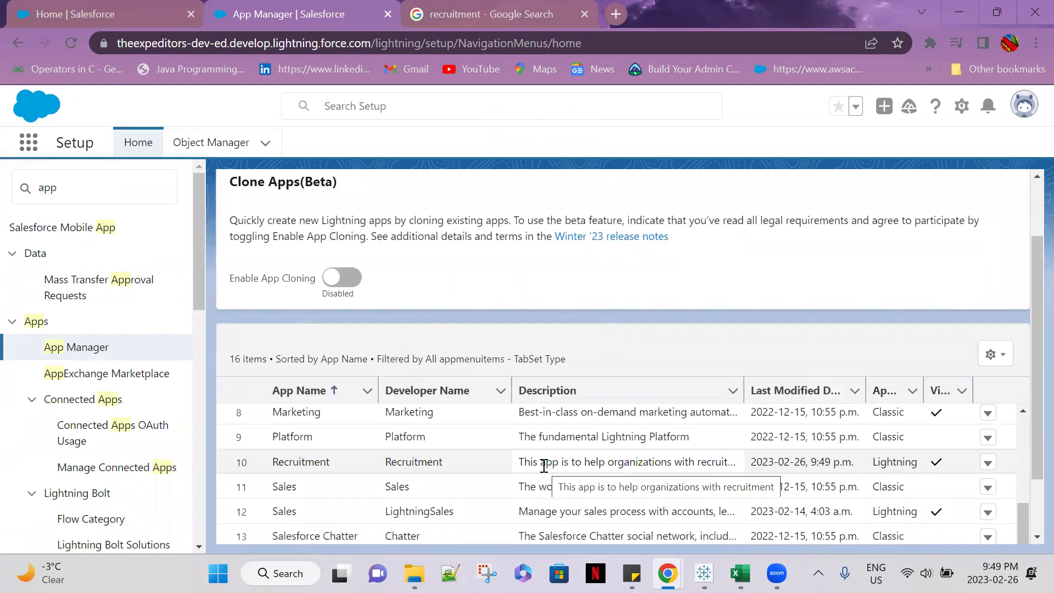
{"action": "mouse_move", "coordinate": [992, 572]}
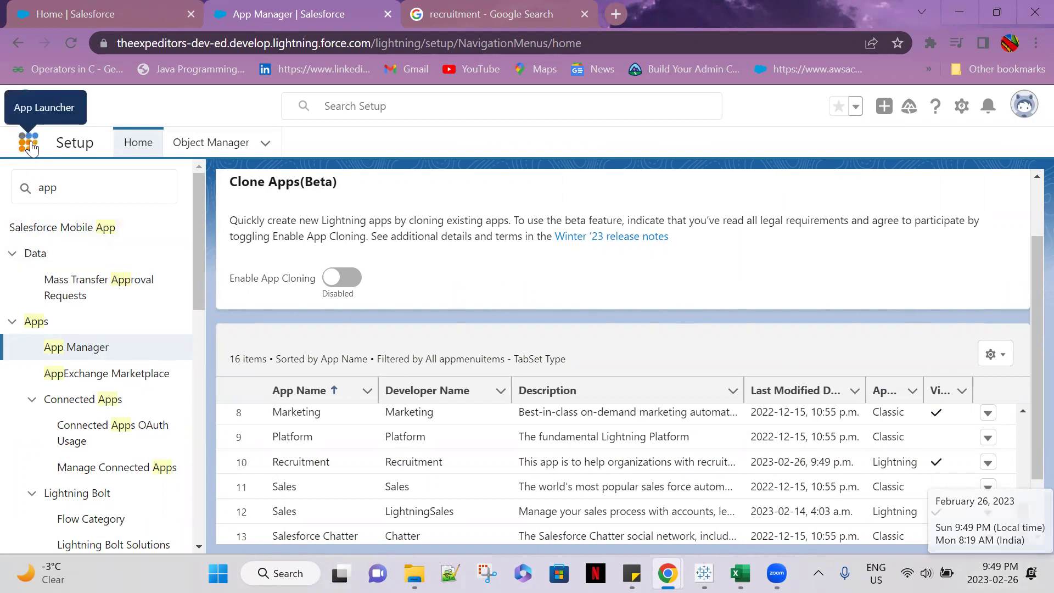
Step: Search the App Launcher for "recruitment" and open the Recruitment app
{"action": "left_click", "coordinate": [30, 144]}
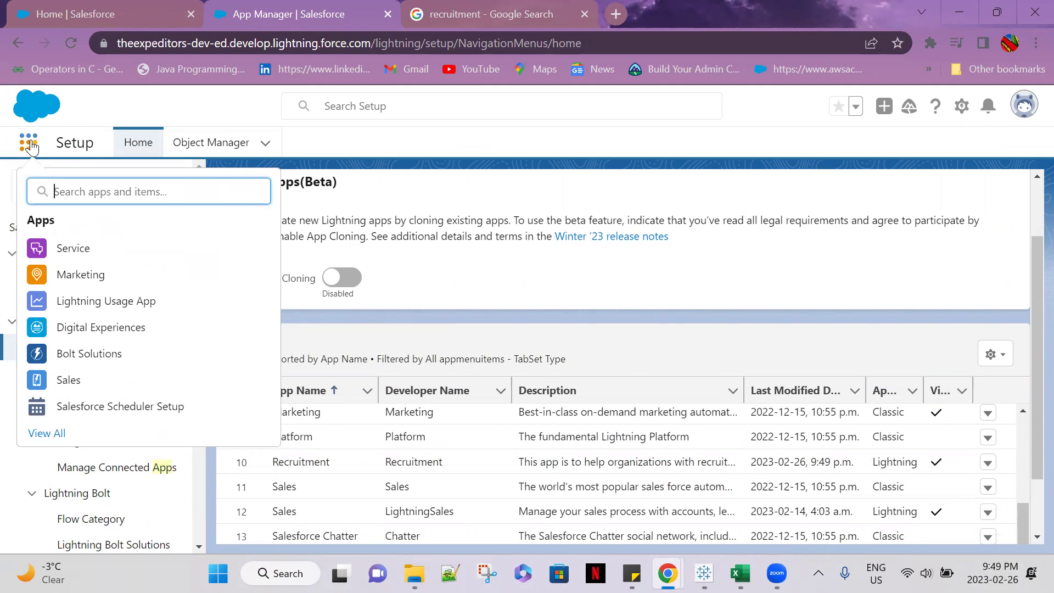
{"action": "type", "text": "r"}
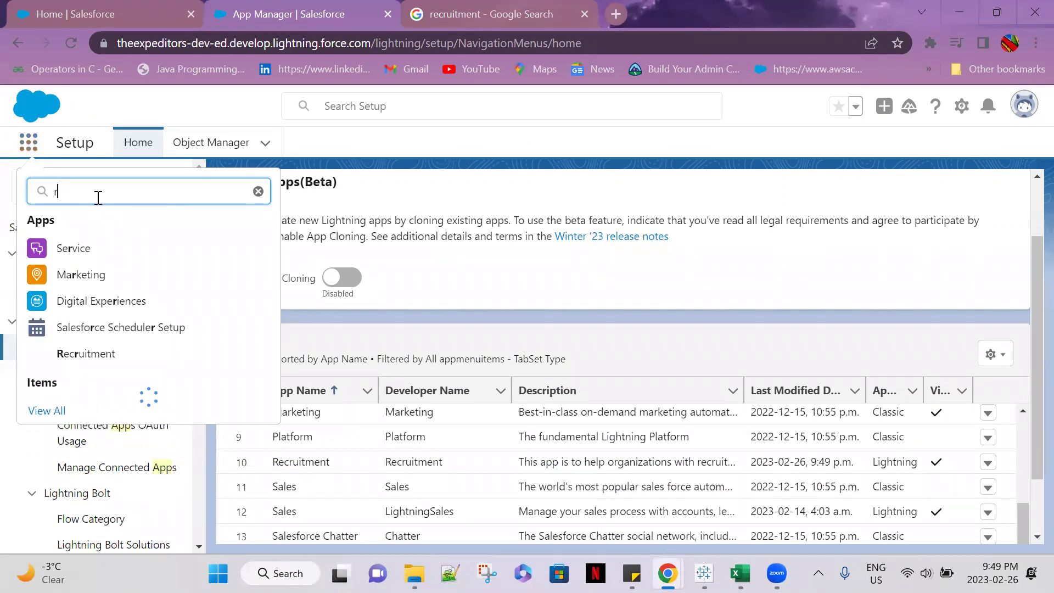
{"action": "type", "text": "ecruitment"}
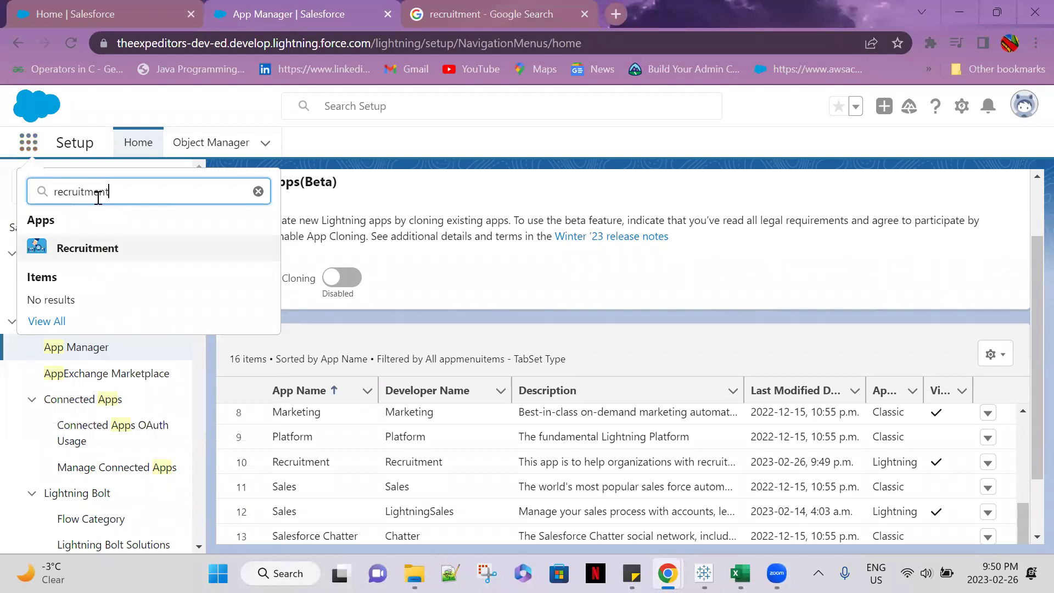
{"action": "left_click", "coordinate": [67, 246]}
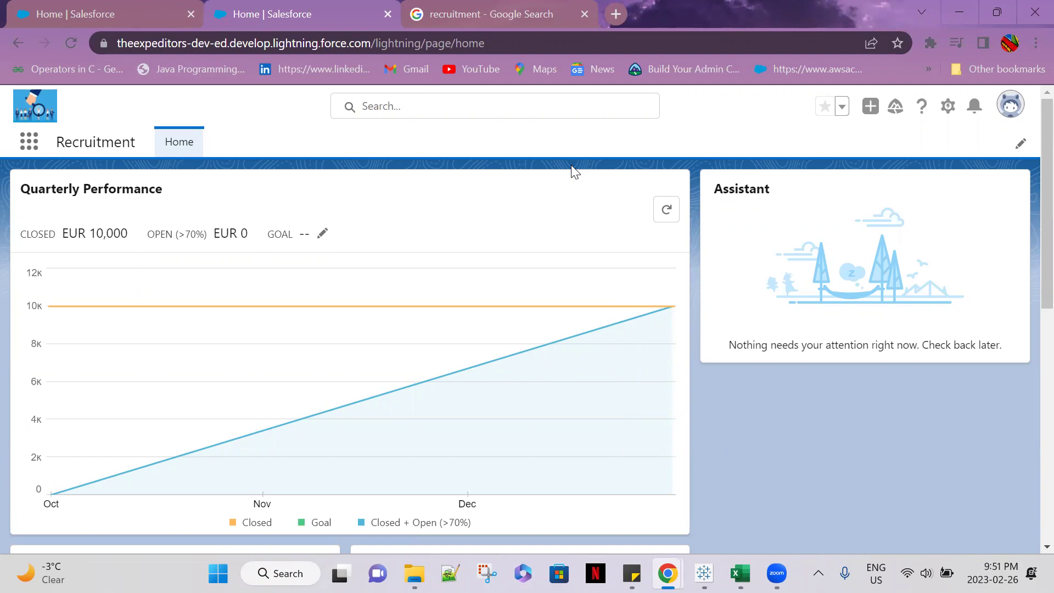
Step: Look through the Recruitment app's Home page, including its performance chart, events, tasks, recent records and key deals
{"action": "scroll", "coordinate": [532, 308], "scroll_direction": "down", "scroll_amount": 9}
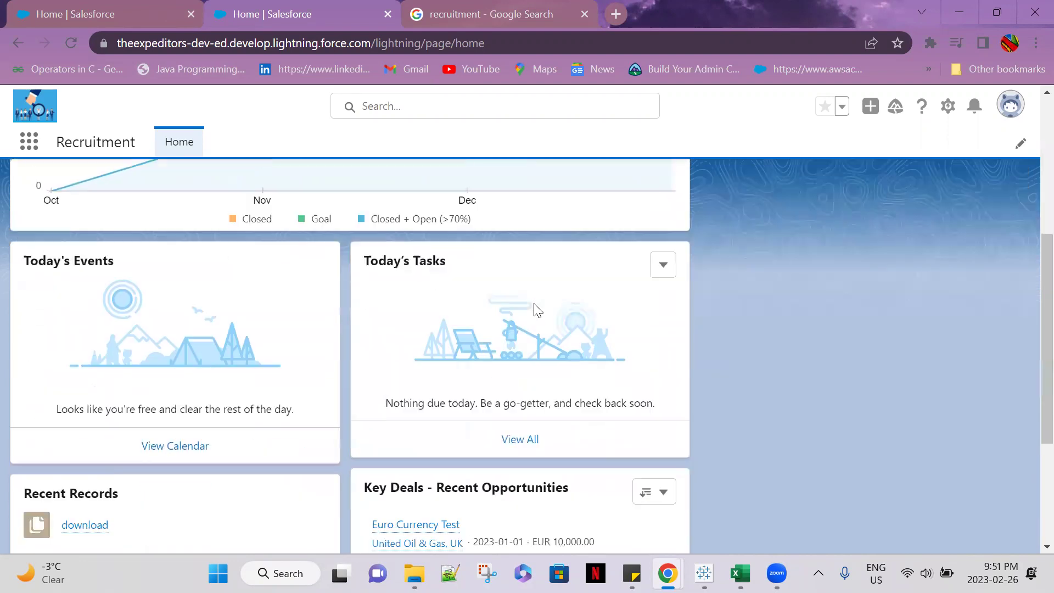
{"action": "scroll", "coordinate": [536, 311], "scroll_direction": "down", "scroll_amount": 1}
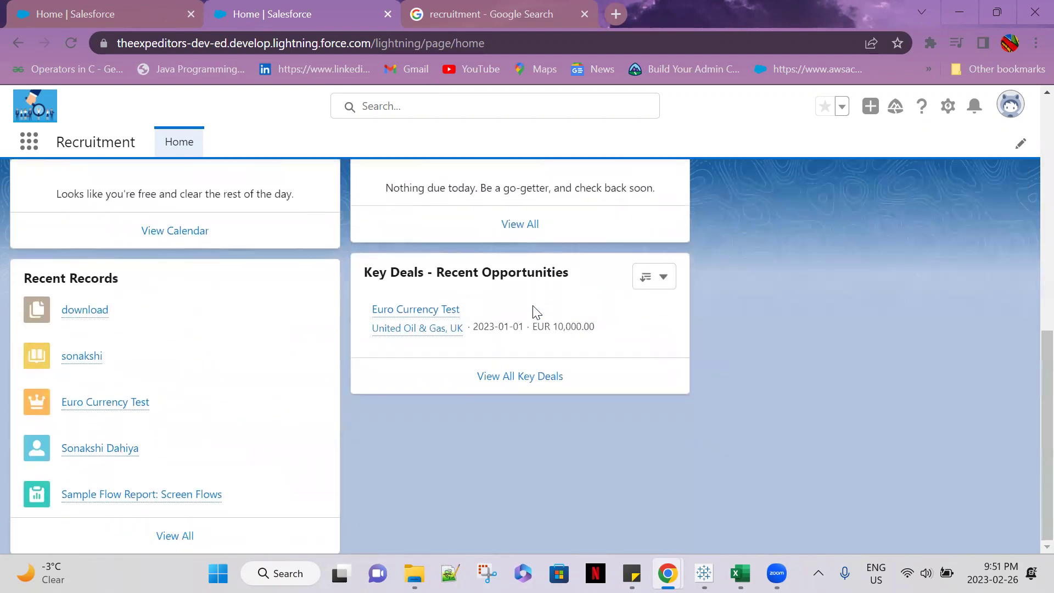
{"action": "scroll", "coordinate": [536, 312], "scroll_direction": "up", "scroll_amount": 10}
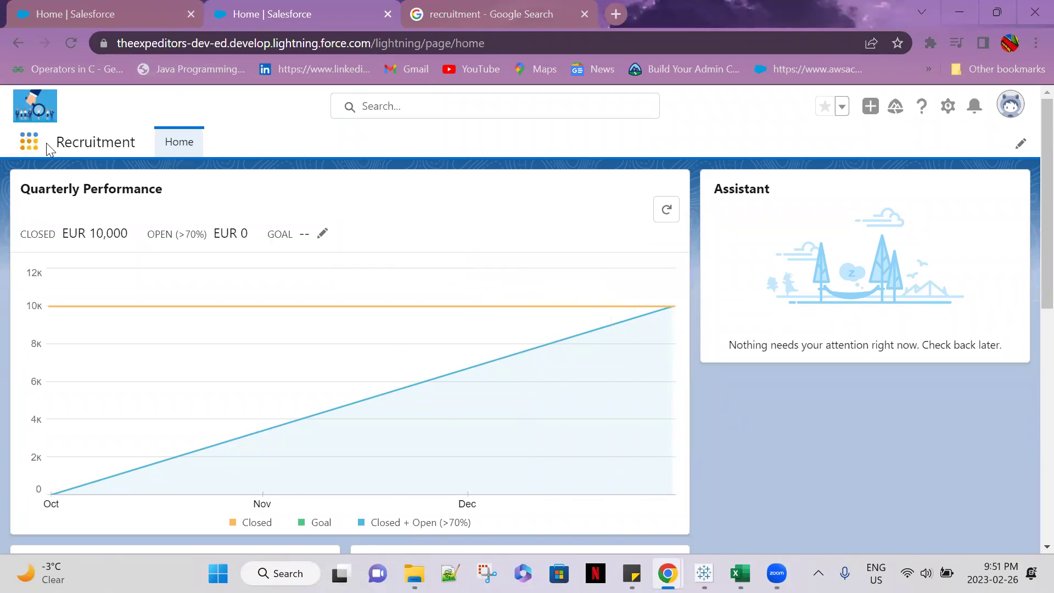
{"action": "left_click", "coordinate": [177, 153]}
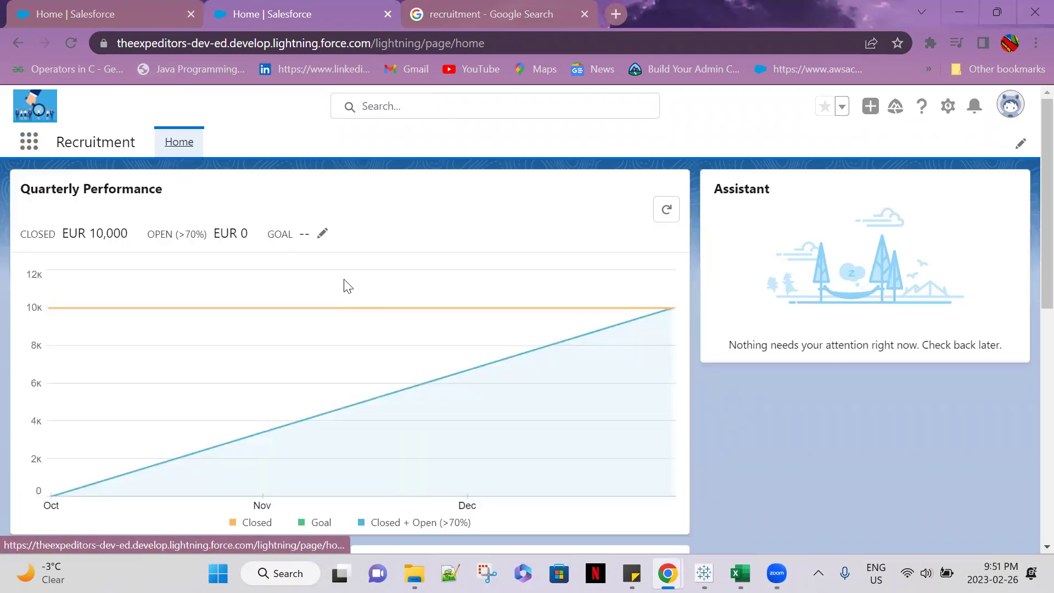
{"action": "scroll", "coordinate": [506, 355], "scroll_direction": "down", "scroll_amount": 1}
{"action": "scroll", "coordinate": [509, 368], "scroll_direction": "down", "scroll_amount": 3}
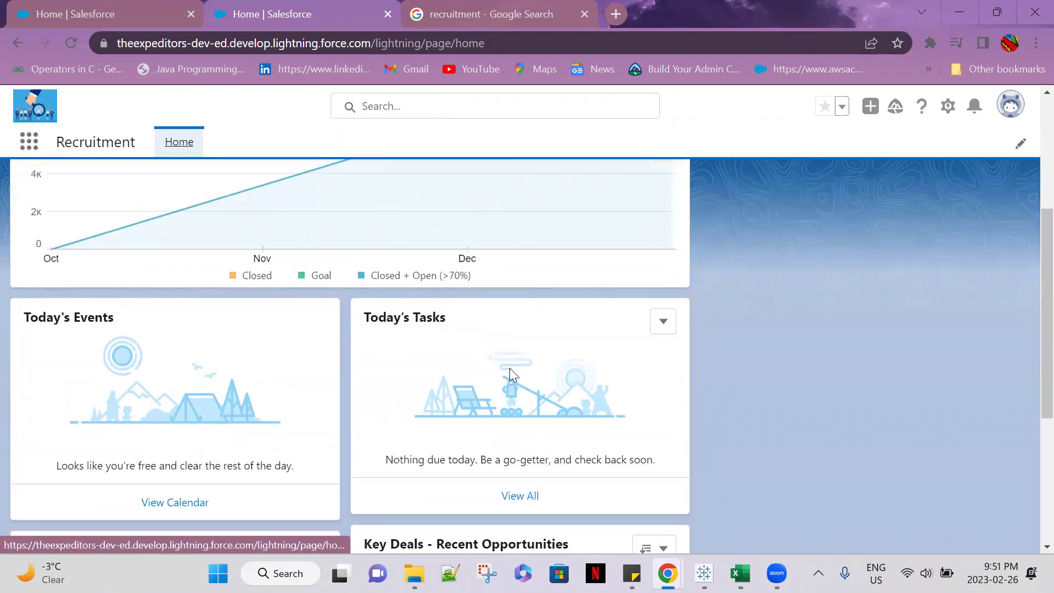
{"action": "scroll", "coordinate": [510, 368], "scroll_direction": "up", "scroll_amount": 5}
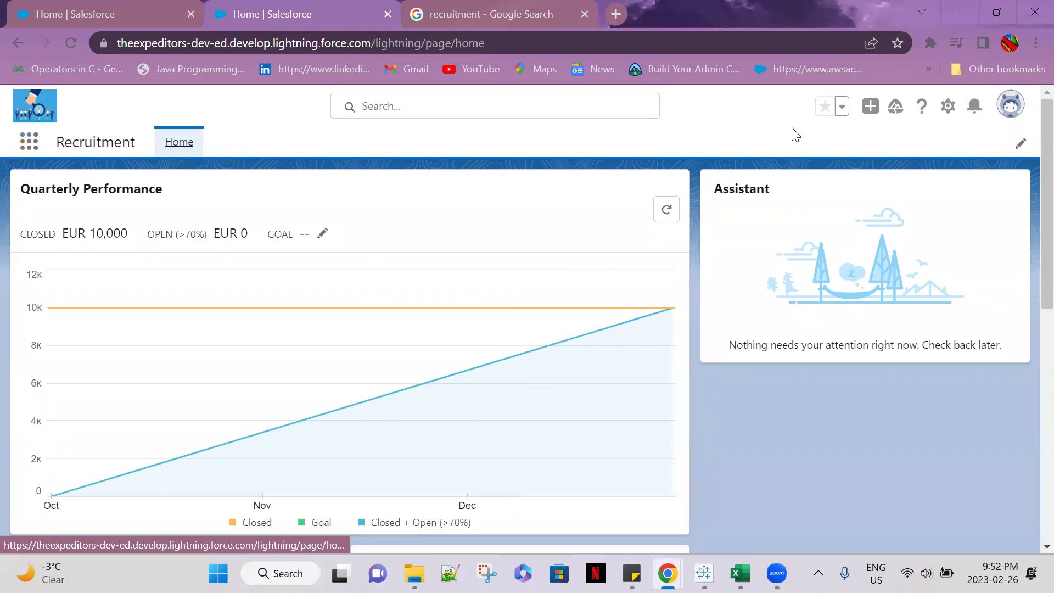
Step: Go to Setup, search the setup items for "object", and open Object Manager
{"action": "left_click", "coordinate": [948, 106]}
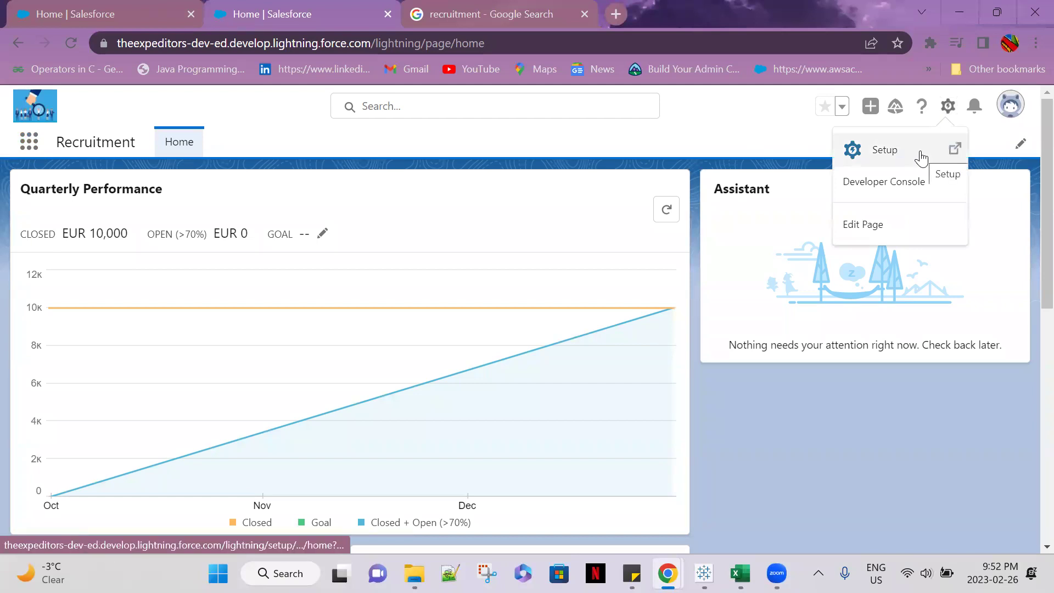
{"action": "left_click", "coordinate": [920, 156]}
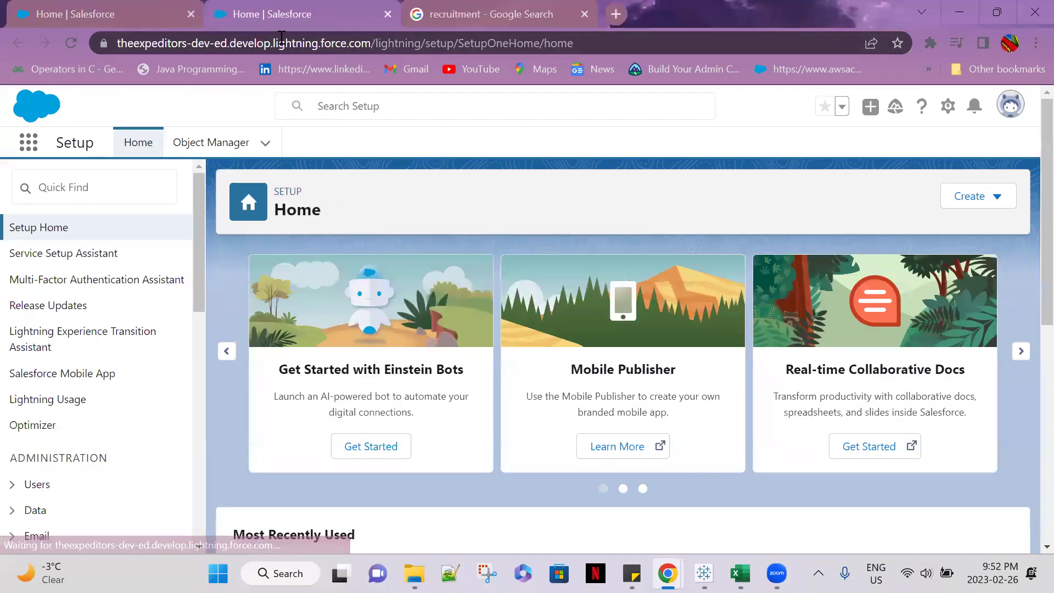
{"action": "left_click", "coordinate": [70, 188]}
{"action": "type", "text": "object"}
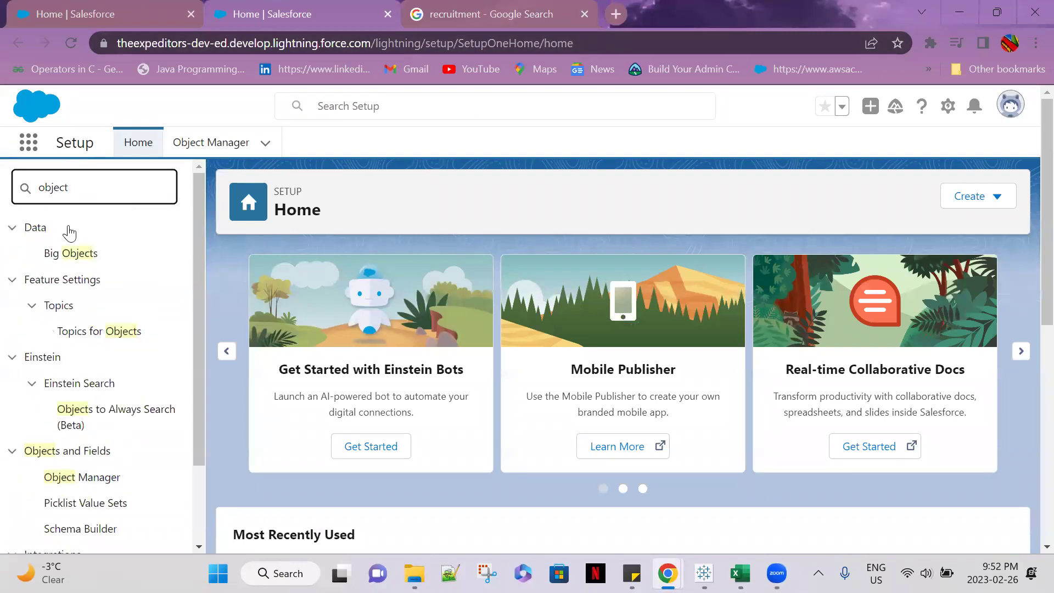
{"action": "scroll", "coordinate": [124, 460], "scroll_direction": "down", "scroll_amount": 2}
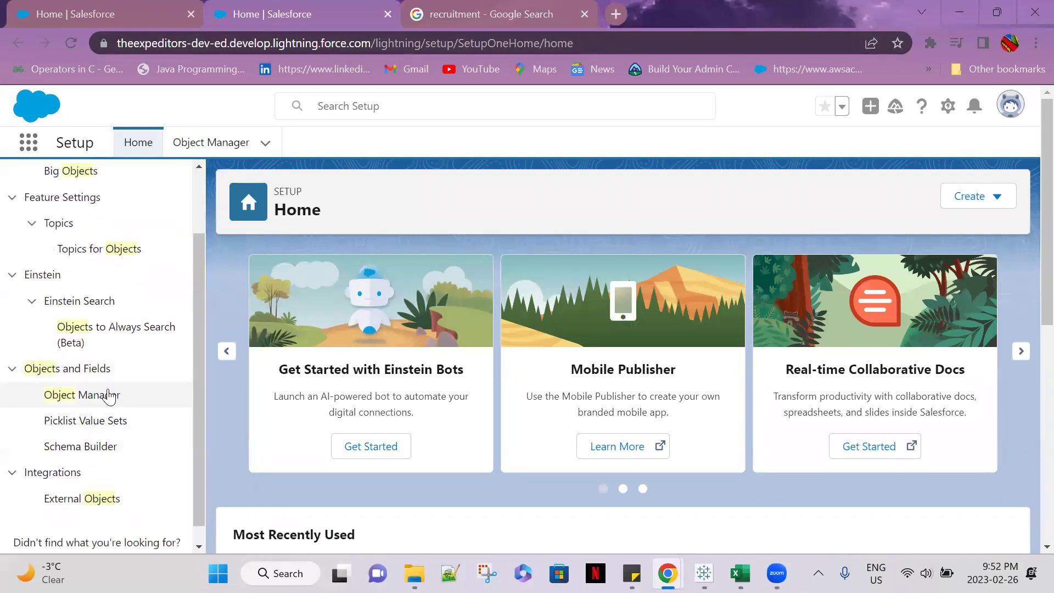
{"action": "scroll", "coordinate": [110, 391], "scroll_direction": "up", "scroll_amount": 2}
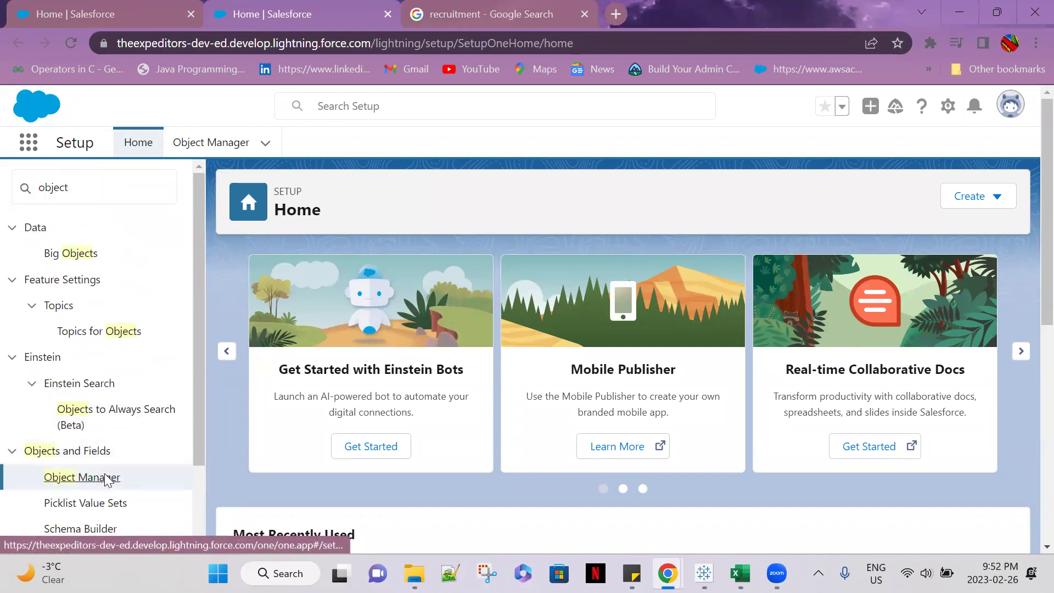
{"action": "left_click", "coordinate": [101, 476]}
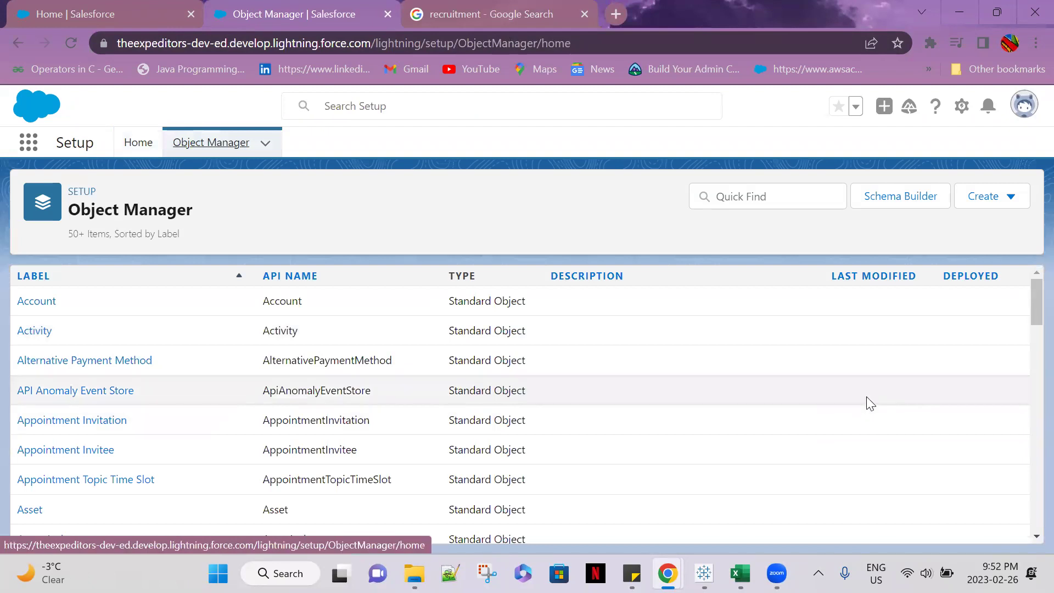
Step: Start creating a new custom object in Object Manager
{"action": "left_click", "coordinate": [777, 199]}
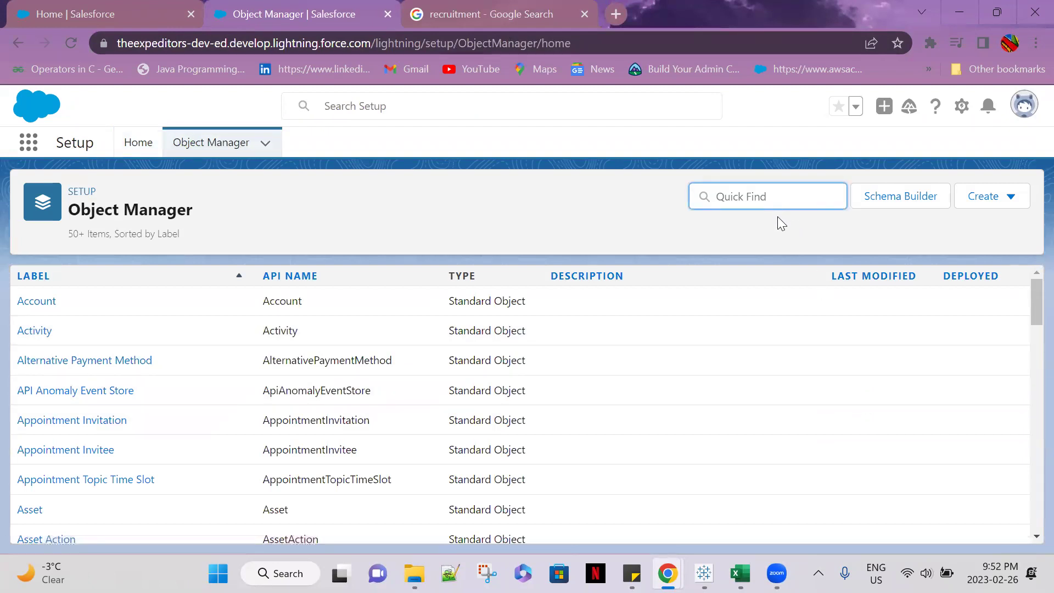
{"action": "left_click", "coordinate": [1002, 211]}
{"action": "left_click", "coordinate": [1002, 206]}
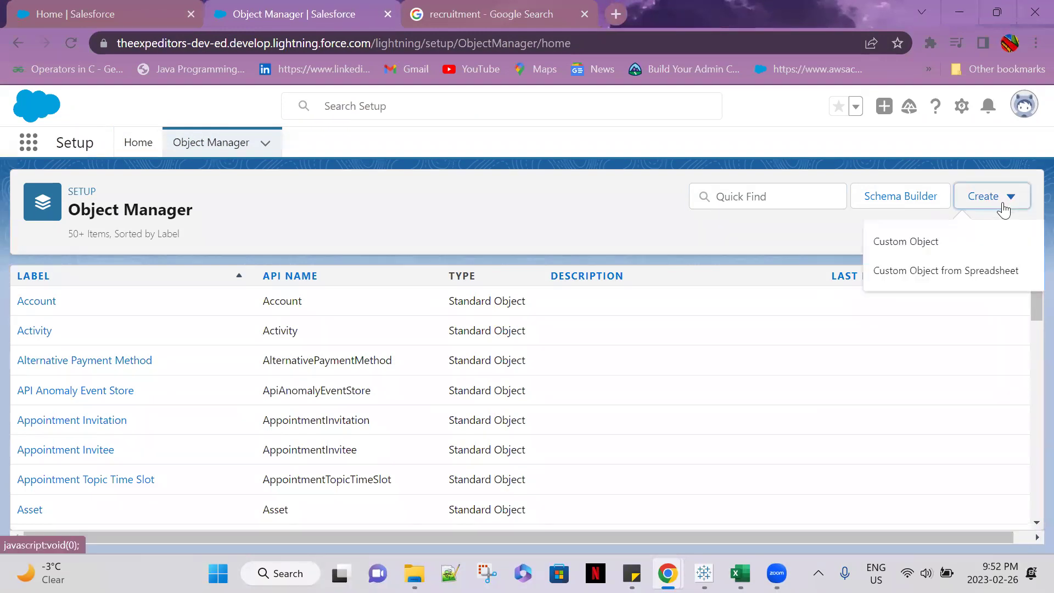
{"action": "left_click", "coordinate": [941, 245]}
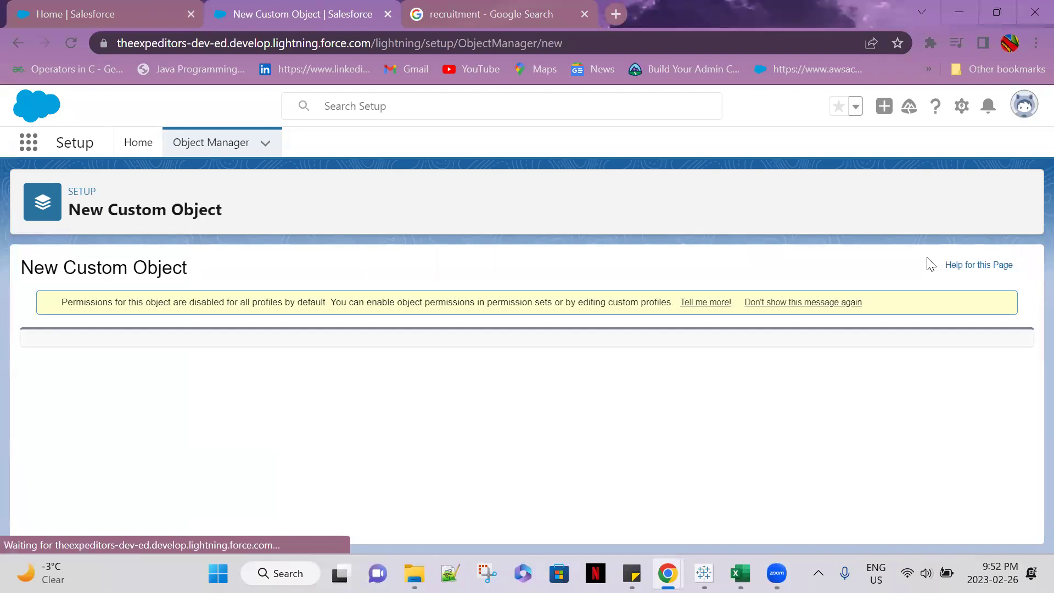
Step: Set the custom object's label to "Position" and its plural label to "Positions"
{"action": "scroll", "coordinate": [491, 379], "scroll_direction": "down", "scroll_amount": 1}
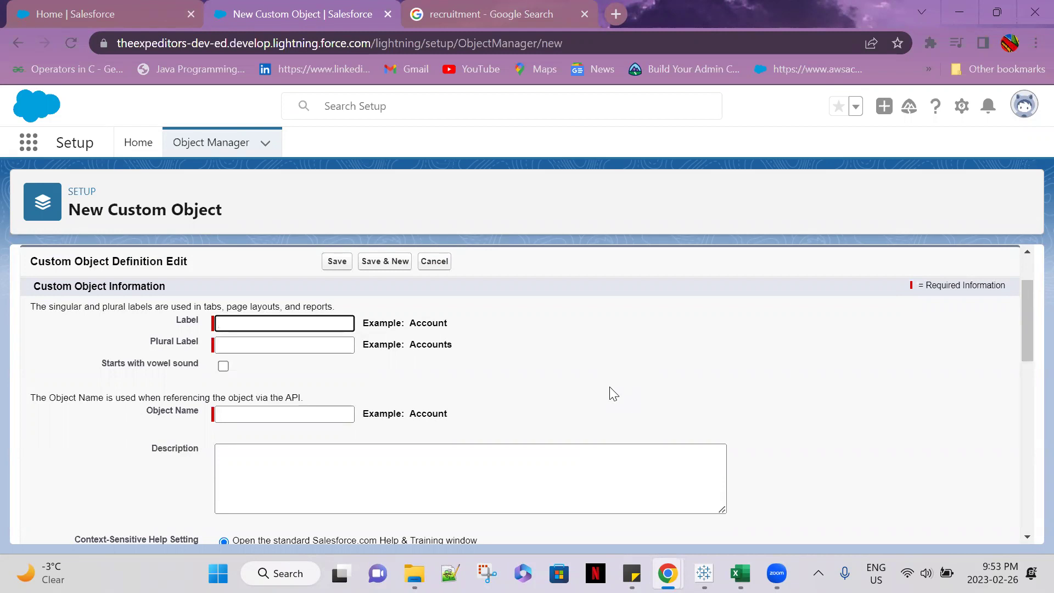
{"action": "left_click", "coordinate": [291, 321]}
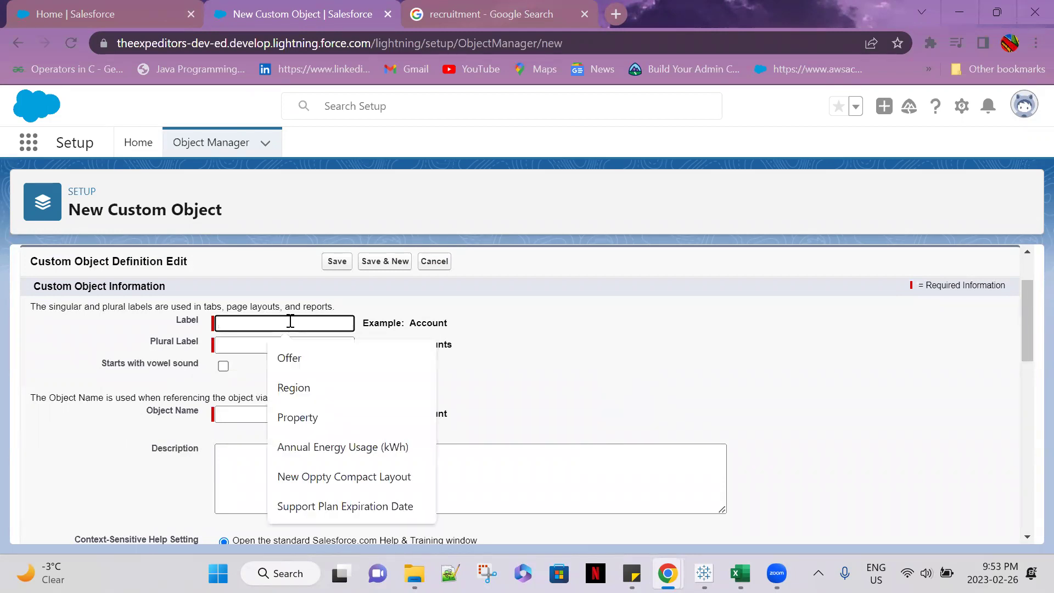
{"action": "type", "text": "Position"}
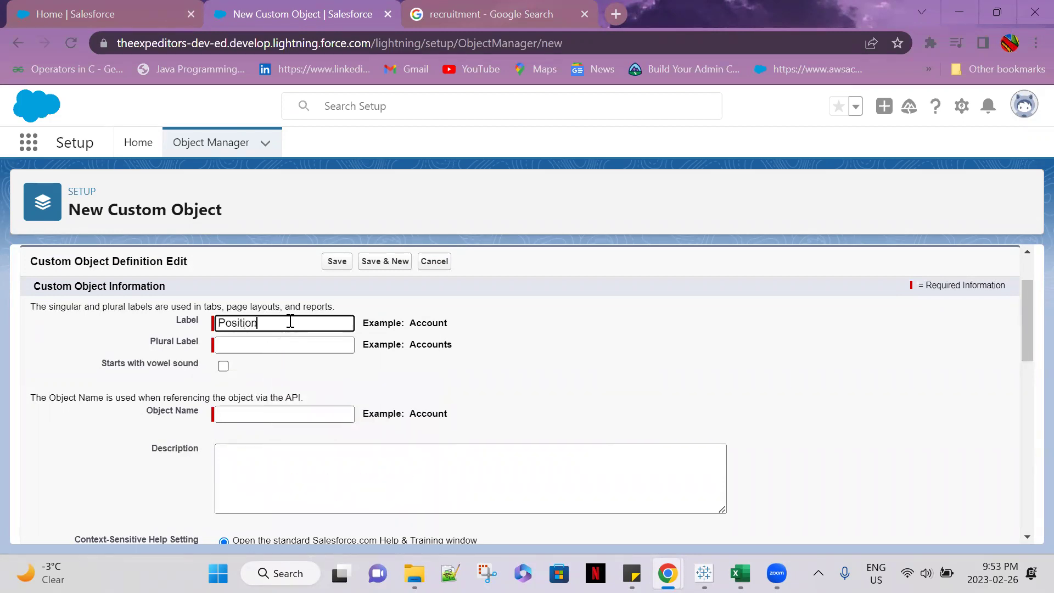
{"action": "left_click", "coordinate": [277, 345]}
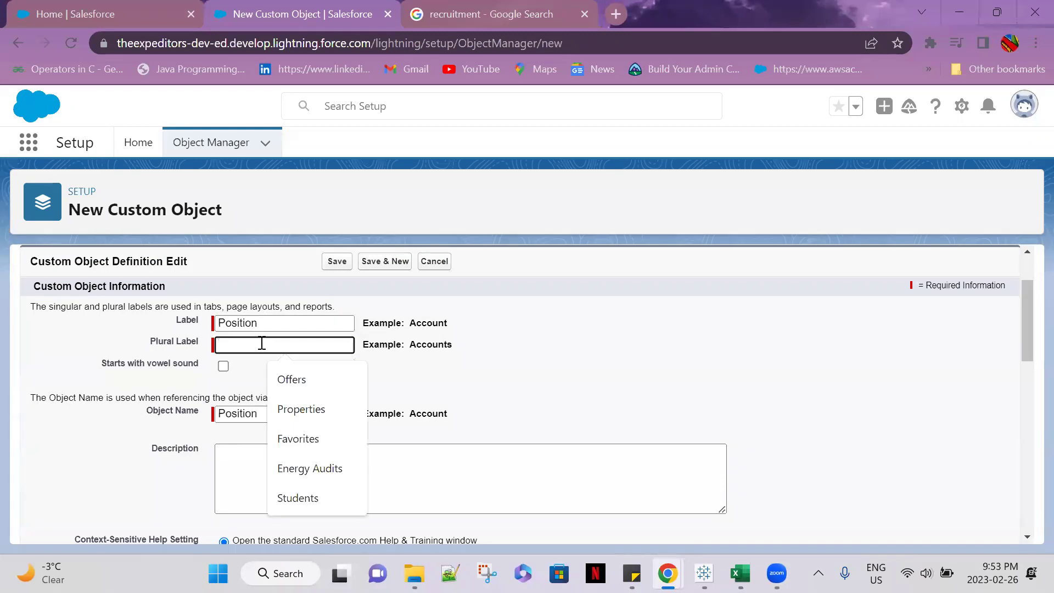
{"action": "type", "text": "Posi"}
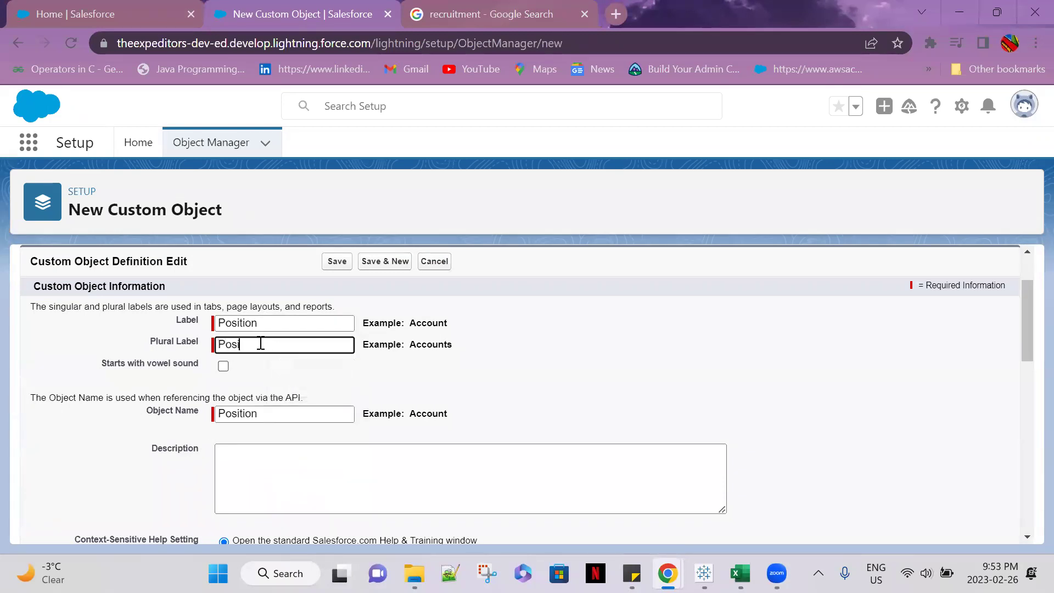
{"action": "type", "text": "tions"}
{"action": "left_click", "coordinate": [286, 358]}
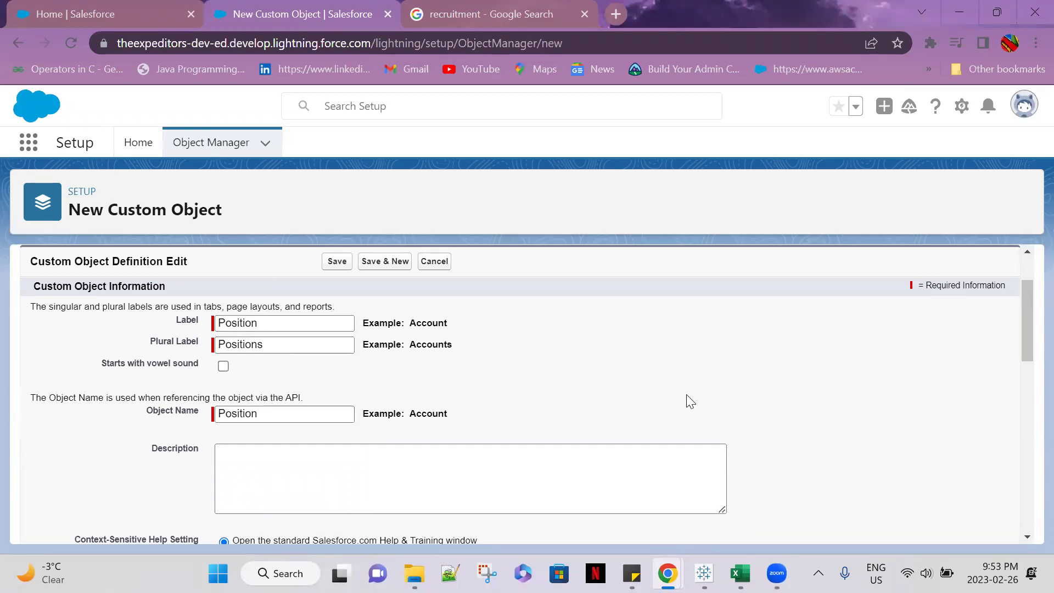
Step: Enter the object description "This object will contain details about open positions"
{"action": "left_click", "coordinate": [321, 487]}
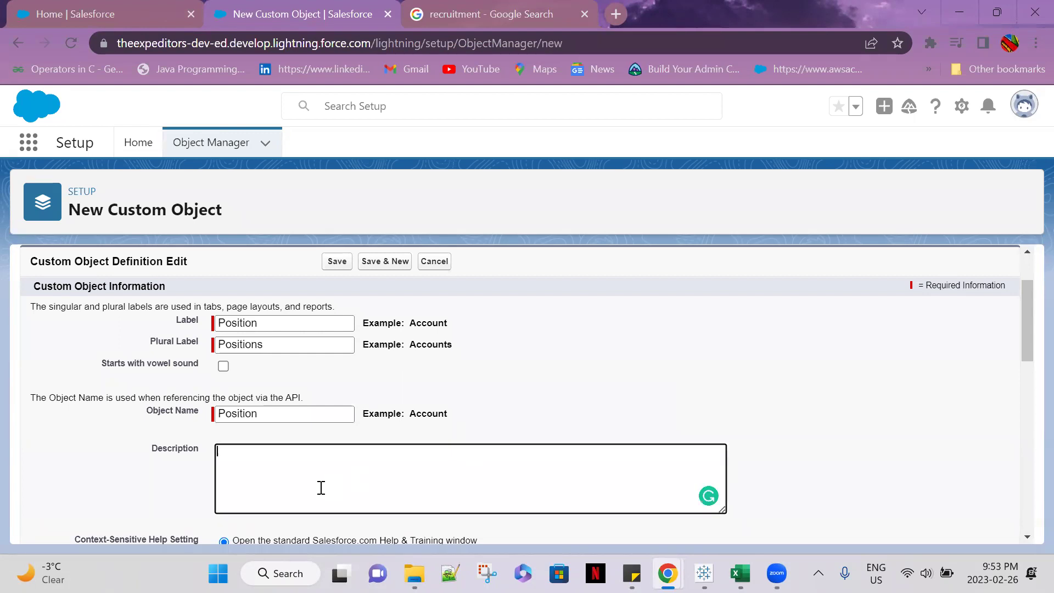
{"action": "type", "text": "This object will conta"}
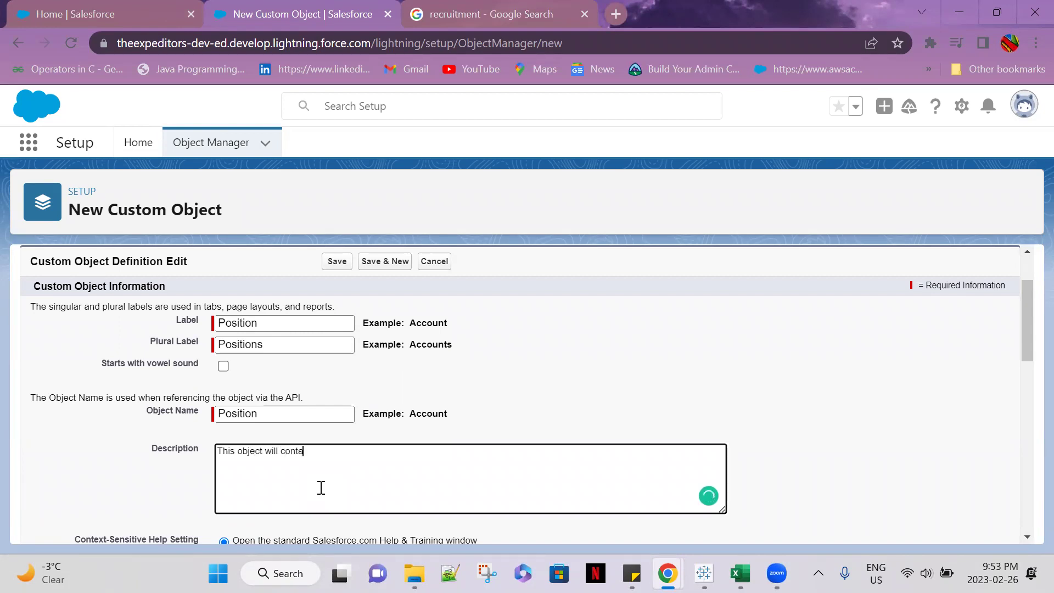
{"action": "type", "text": "in d"}
{"action": "type", "text": "details about open positions"}
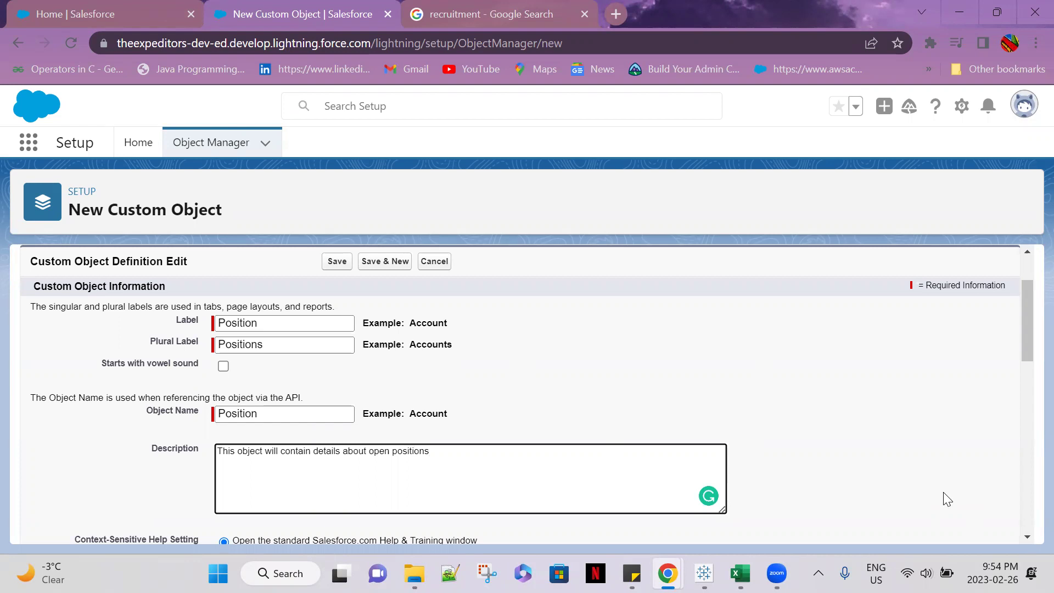
Step: Choose to add the Notes and Attachments related list to the object's default page layout
{"action": "scroll", "coordinate": [851, 294], "scroll_direction": "down", "scroll_amount": 8}
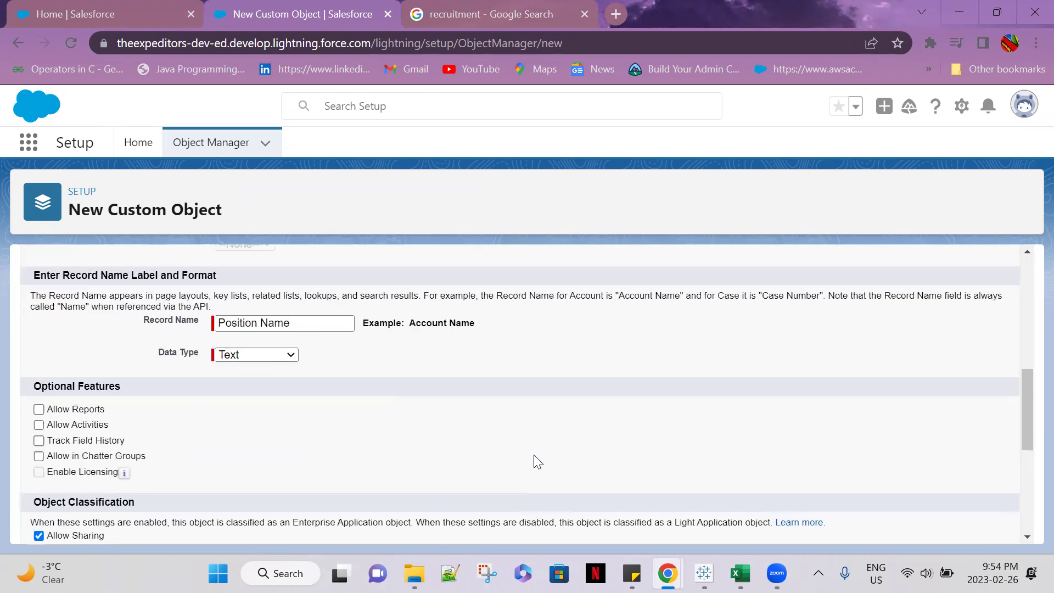
{"action": "scroll", "coordinate": [532, 459], "scroll_direction": "down", "scroll_amount": 5}
{"action": "left_click", "coordinate": [39, 468]}
{"action": "scroll", "coordinate": [164, 460], "scroll_direction": "up", "scroll_amount": 2}
{"action": "scroll", "coordinate": [164, 460], "scroll_direction": "up", "scroll_amount": 3}
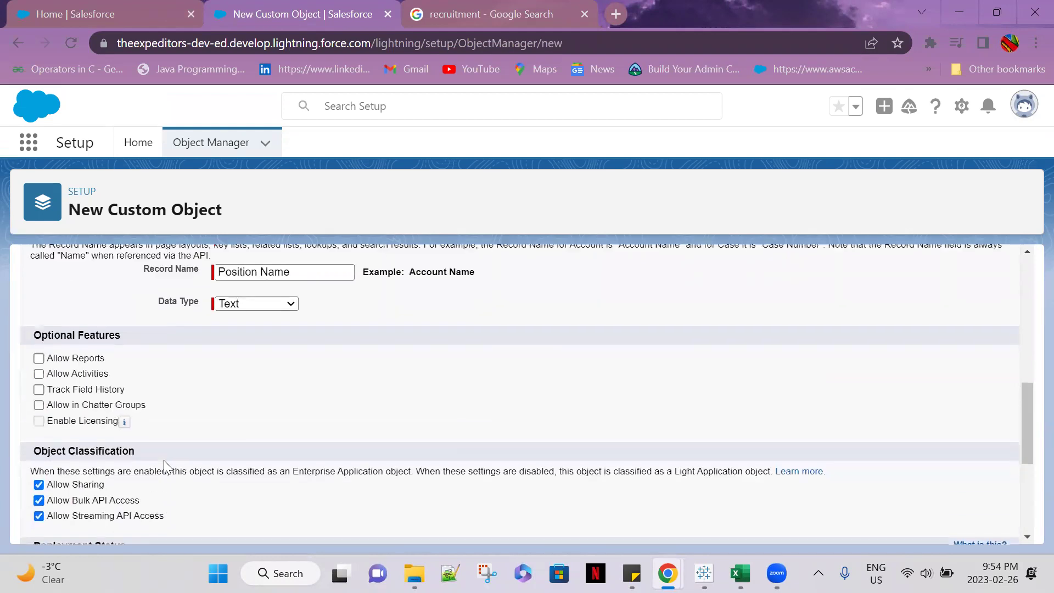
{"action": "scroll", "coordinate": [300, 452], "scroll_direction": "up", "scroll_amount": 2}
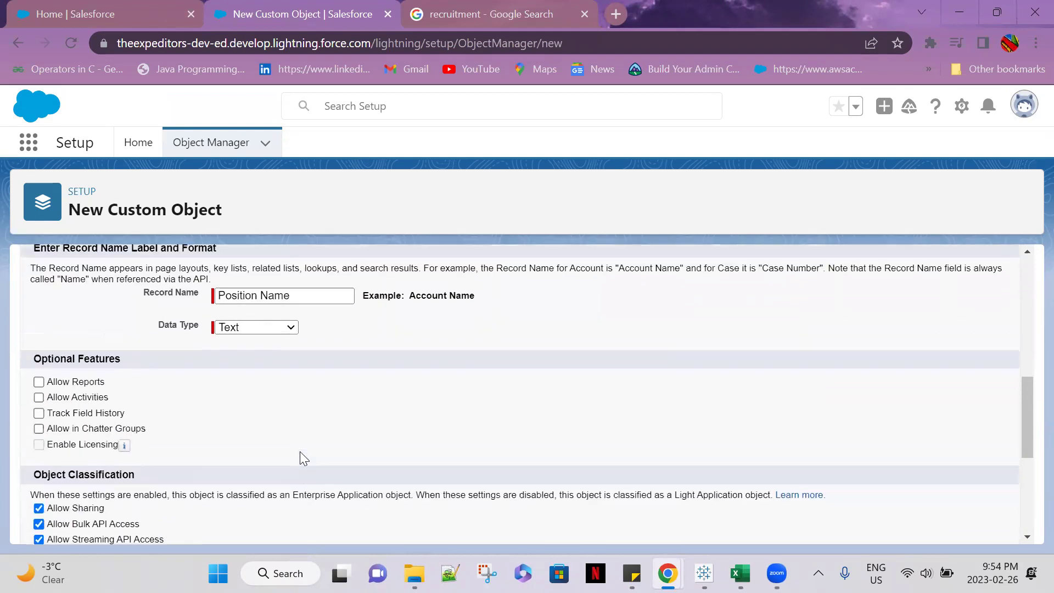
Step: Enable the optional features Allow Reports, Allow Activities, Track Field History and Allow in Chatter Groups
{"action": "left_click", "coordinate": [38, 443]}
{"action": "left_click", "coordinate": [38, 459]}
{"action": "left_click", "coordinate": [39, 474]}
{"action": "left_click", "coordinate": [39, 489]}
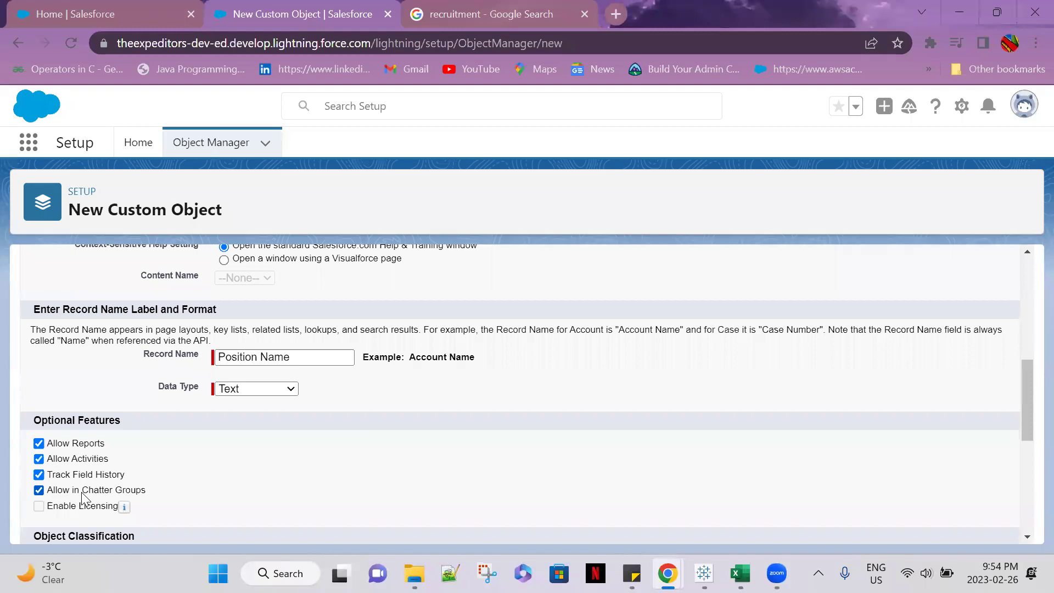
Step: Allow search for the Position object, choose to launch the New Custom Tab Wizard after saving, and save the object
{"action": "scroll", "coordinate": [216, 441], "scroll_direction": "down", "scroll_amount": 3}
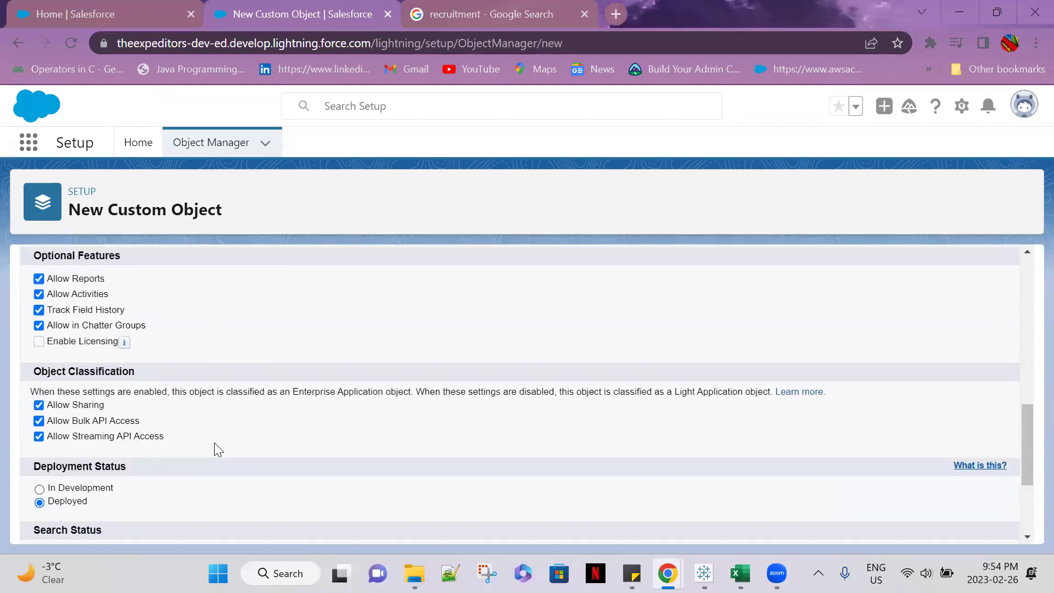
{"action": "scroll", "coordinate": [219, 446], "scroll_direction": "down", "scroll_amount": 1}
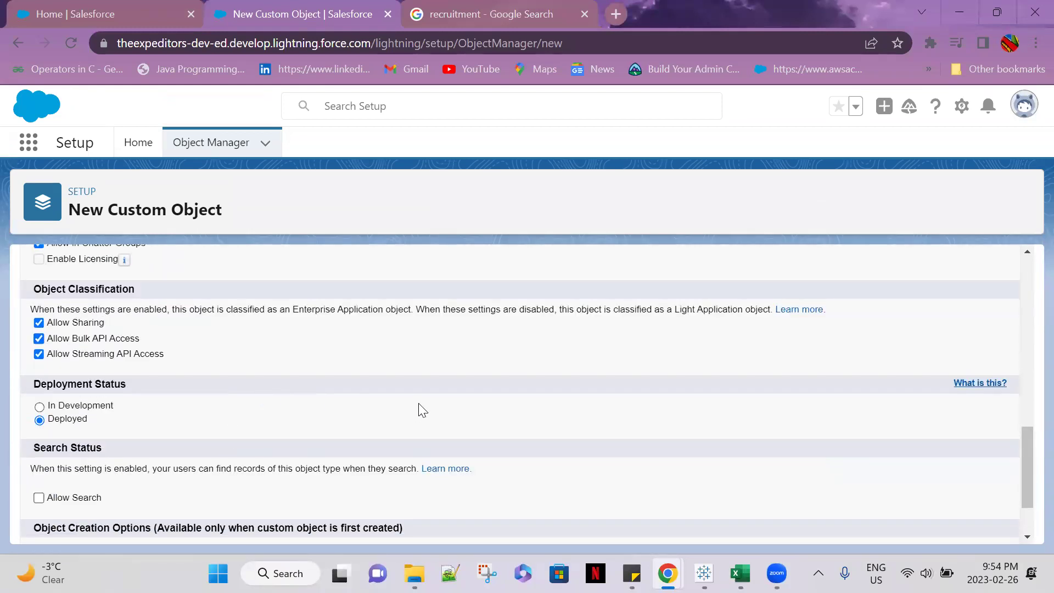
{"action": "scroll", "coordinate": [427, 421], "scroll_direction": "down", "scroll_amount": 2}
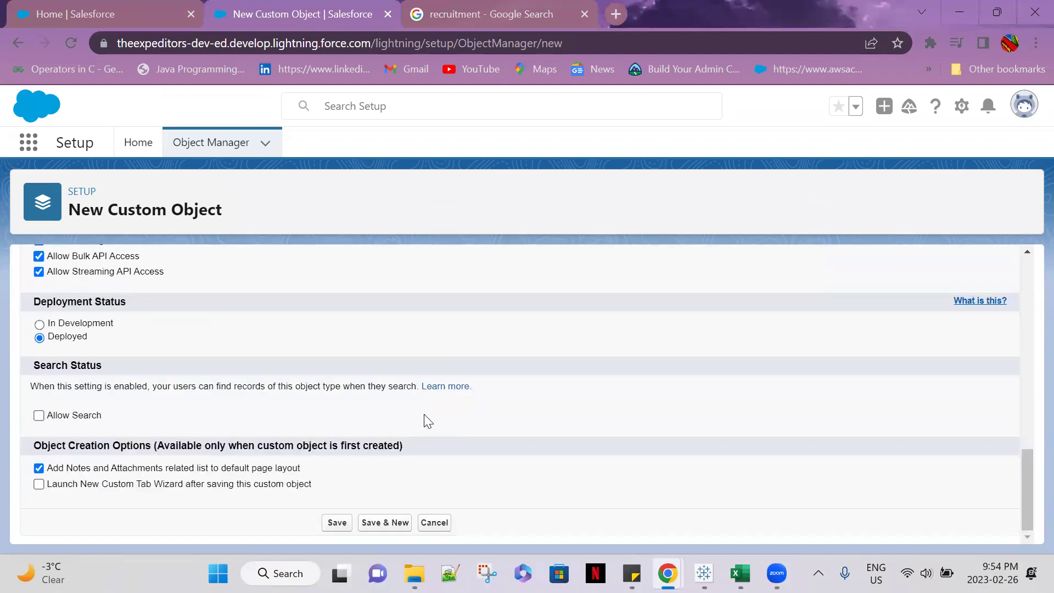
{"action": "left_click", "coordinate": [39, 468]}
{"action": "left_click", "coordinate": [39, 484]}
{"action": "left_click", "coordinate": [38, 415]}
{"action": "left_click", "coordinate": [341, 527]}
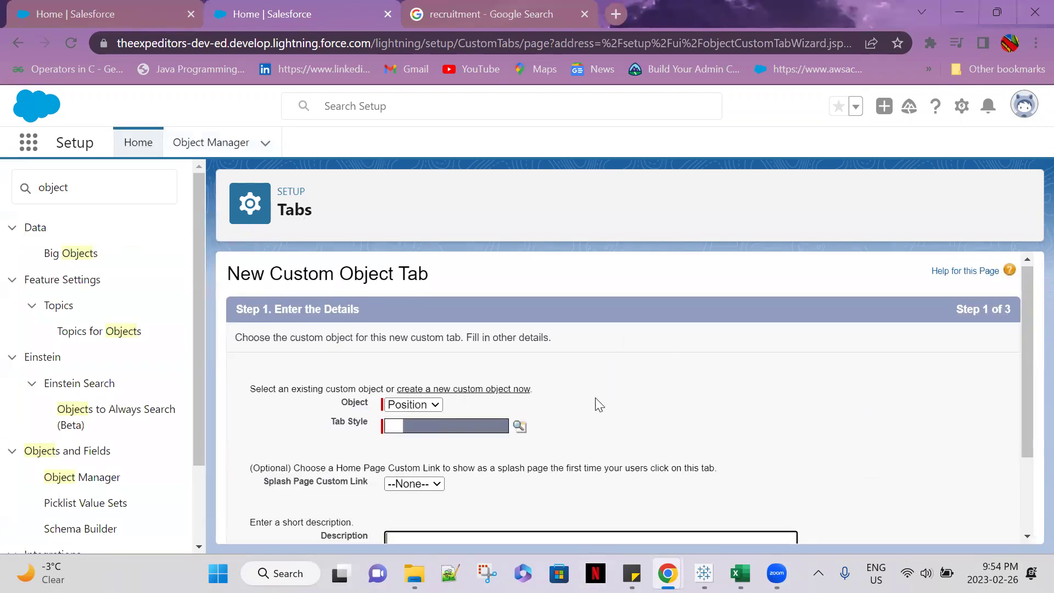
Step: Look over the object, tab style, splash page link and description fields for the new Position tab
{"action": "scroll", "coordinate": [597, 409], "scroll_direction": "down", "scroll_amount": 1}
{"action": "scroll", "coordinate": [688, 464], "scroll_direction": "up", "scroll_amount": 1}
{"action": "scroll", "coordinate": [690, 466], "scroll_direction": "down", "scroll_amount": 1}
{"action": "left_click", "coordinate": [686, 461]}
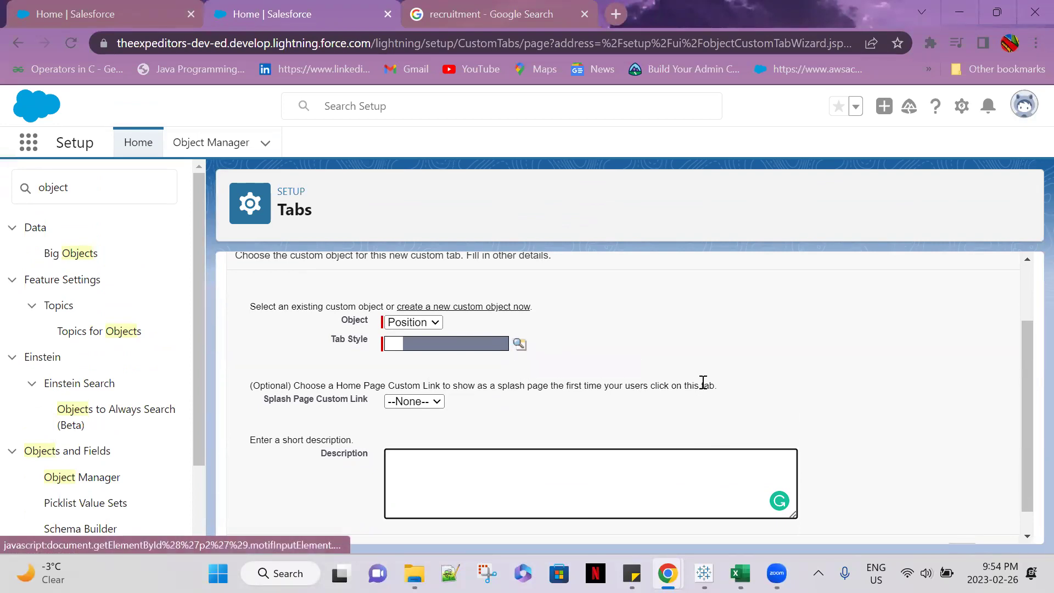
{"action": "scroll", "coordinate": [859, 467], "scroll_direction": "up", "scroll_amount": 1}
{"action": "scroll", "coordinate": [860, 467], "scroll_direction": "up", "scroll_amount": 1}
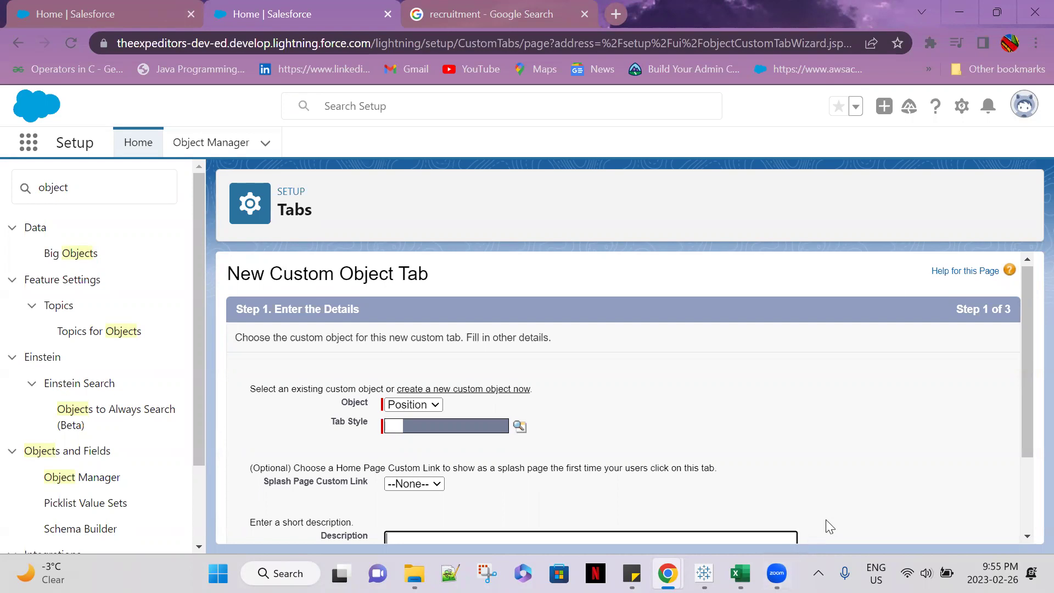
{"action": "scroll", "coordinate": [603, 483], "scroll_direction": "down", "scroll_amount": 1}
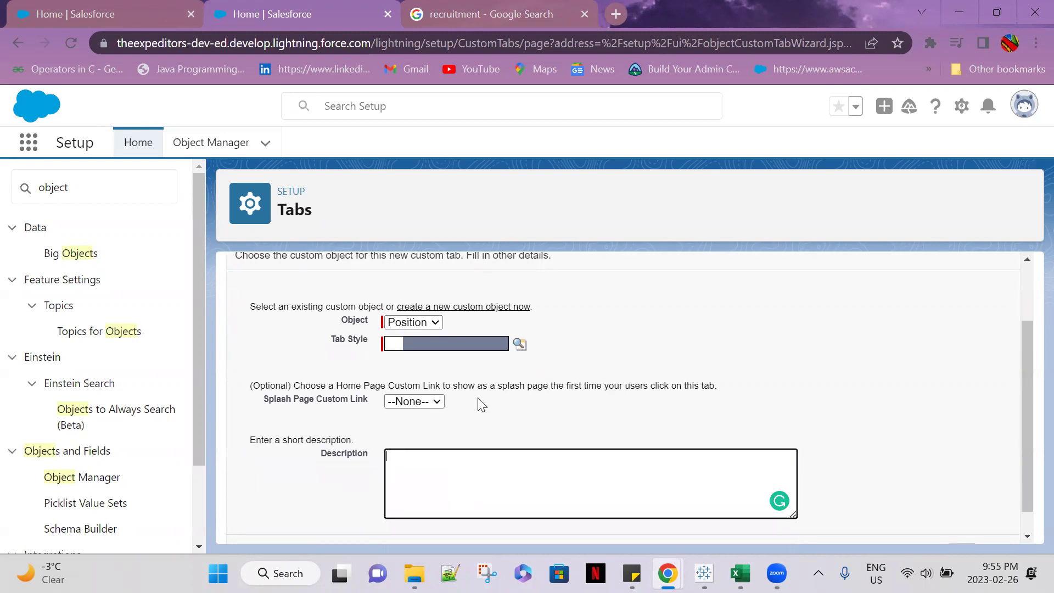
Step: Browse the available tab styles and choose the Books style for the Position tab
{"action": "left_click", "coordinate": [518, 345]}
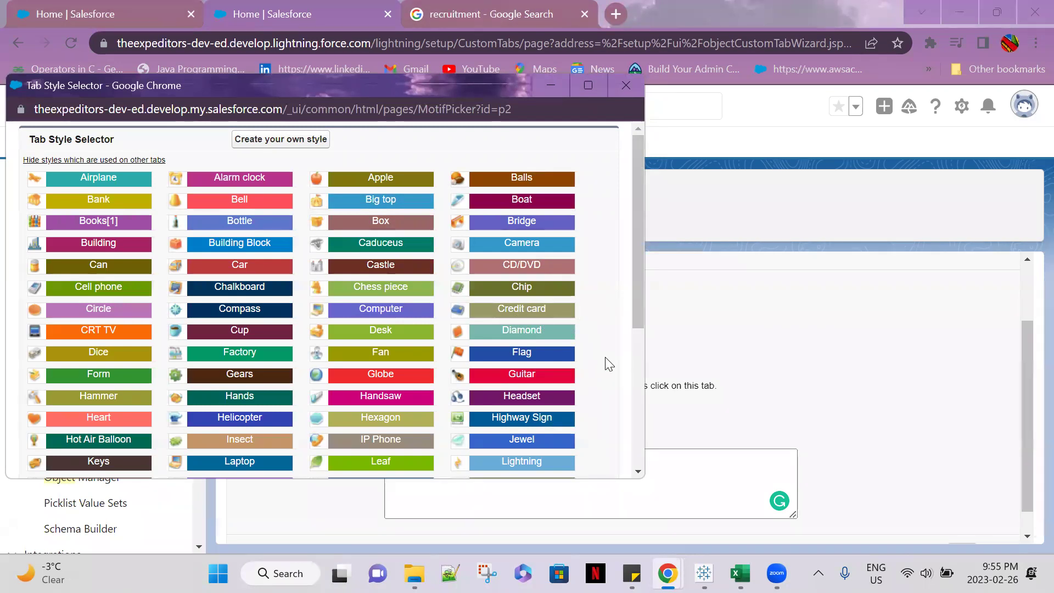
{"action": "scroll", "coordinate": [608, 364], "scroll_direction": "down", "scroll_amount": 5}
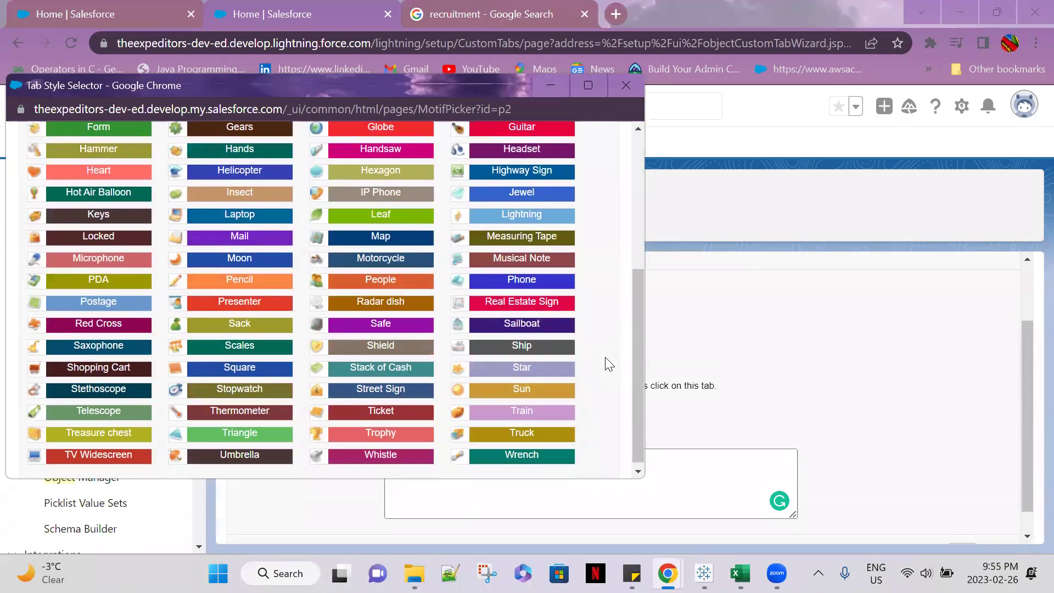
{"action": "scroll", "coordinate": [602, 357], "scroll_direction": "down", "scroll_amount": 1}
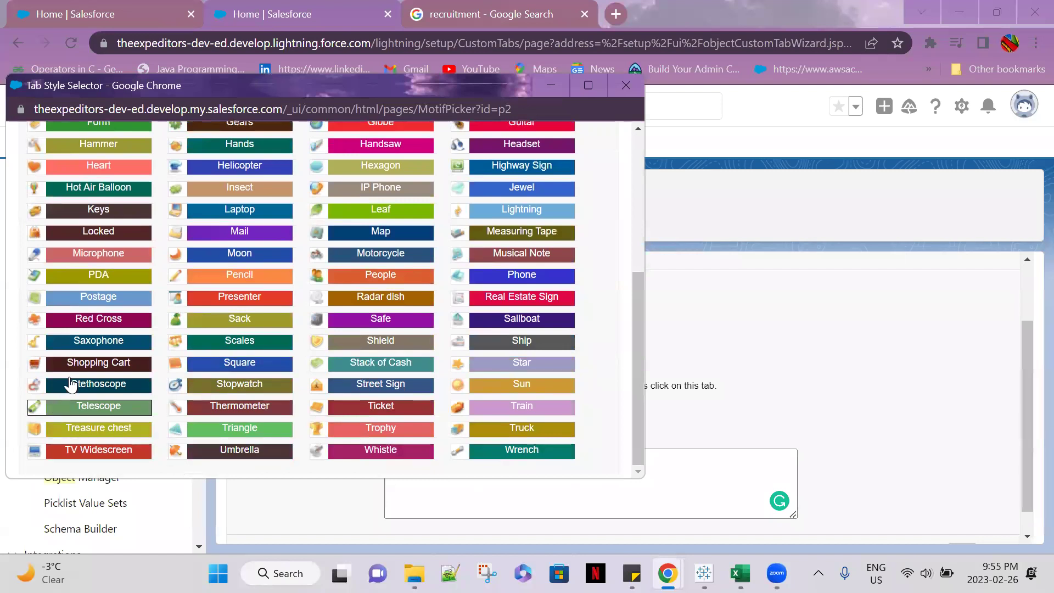
{"action": "scroll", "coordinate": [77, 370], "scroll_direction": "up", "scroll_amount": 2}
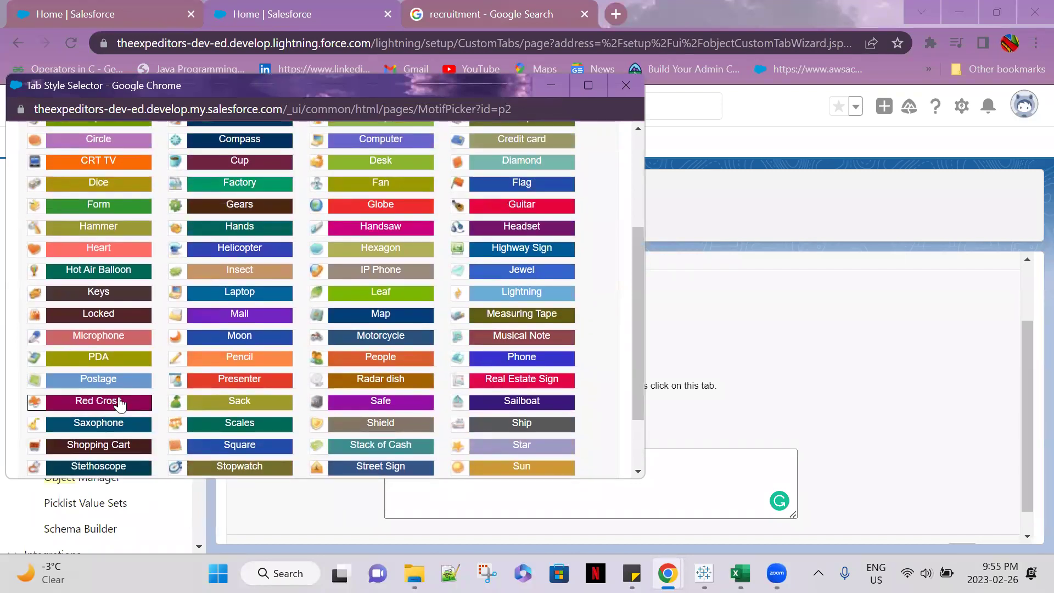
{"action": "scroll", "coordinate": [119, 405], "scroll_direction": "up", "scroll_amount": 4}
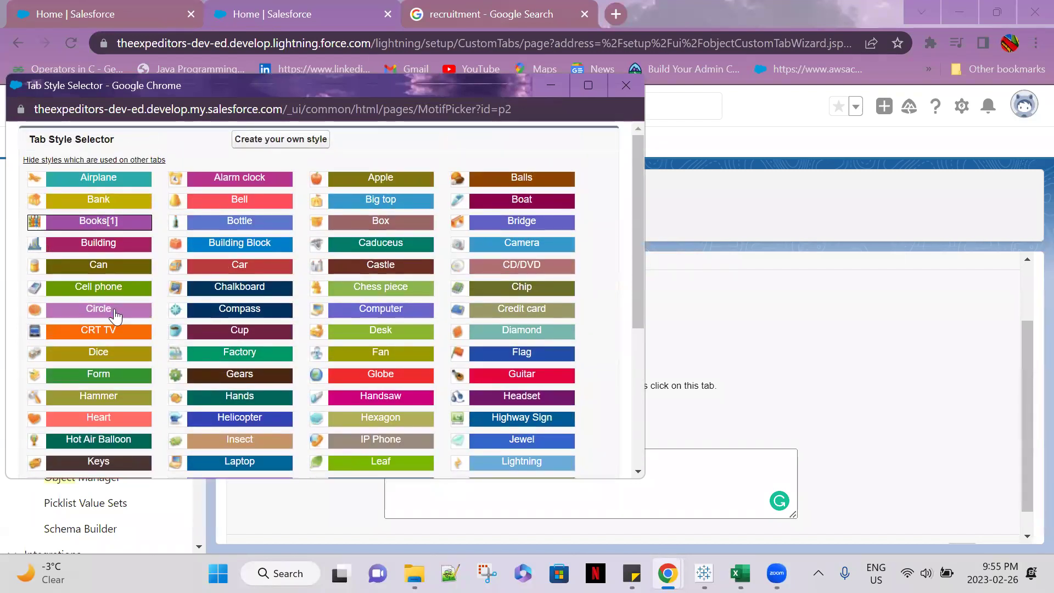
{"action": "left_click", "coordinate": [712, 470]}
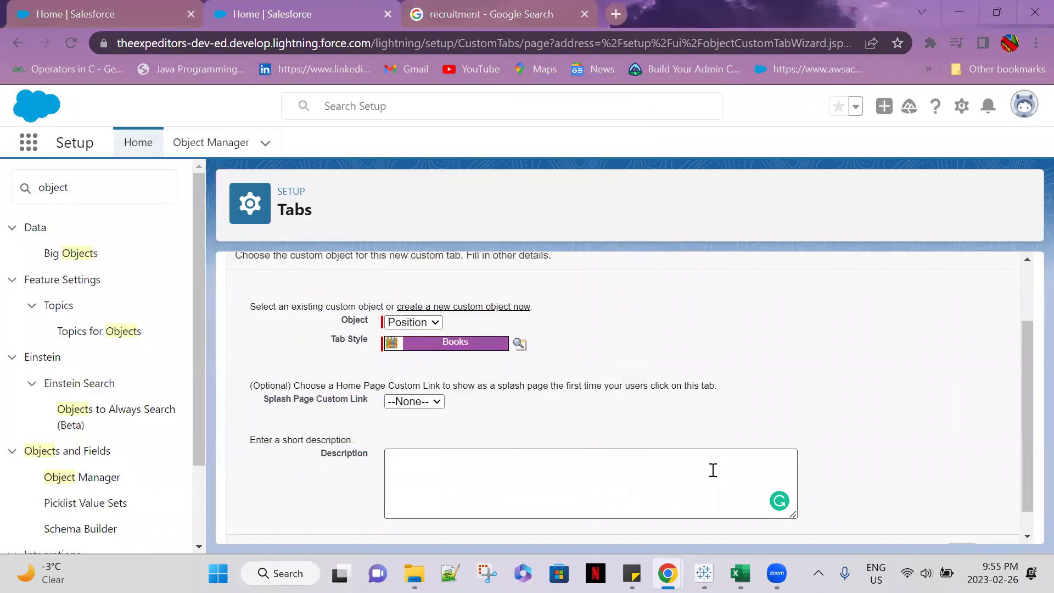
Step: Enter the tab description "Tab for open position in Recruitment" and continue to the profile visibility settings
{"action": "left_click", "coordinate": [517, 481]}
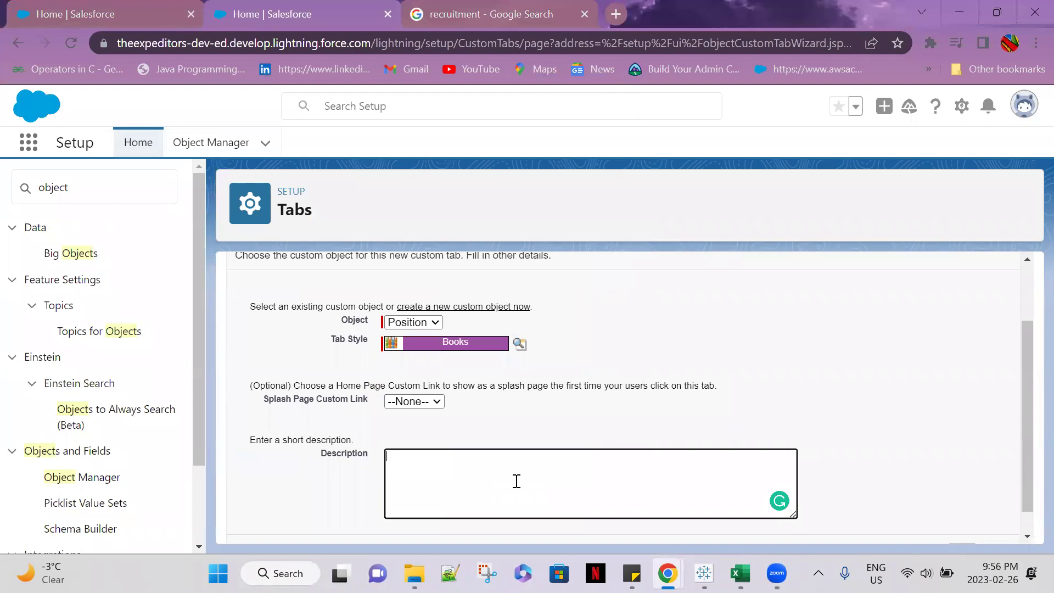
{"action": "scroll", "coordinate": [516, 482], "scroll_direction": "up", "scroll_amount": 2}
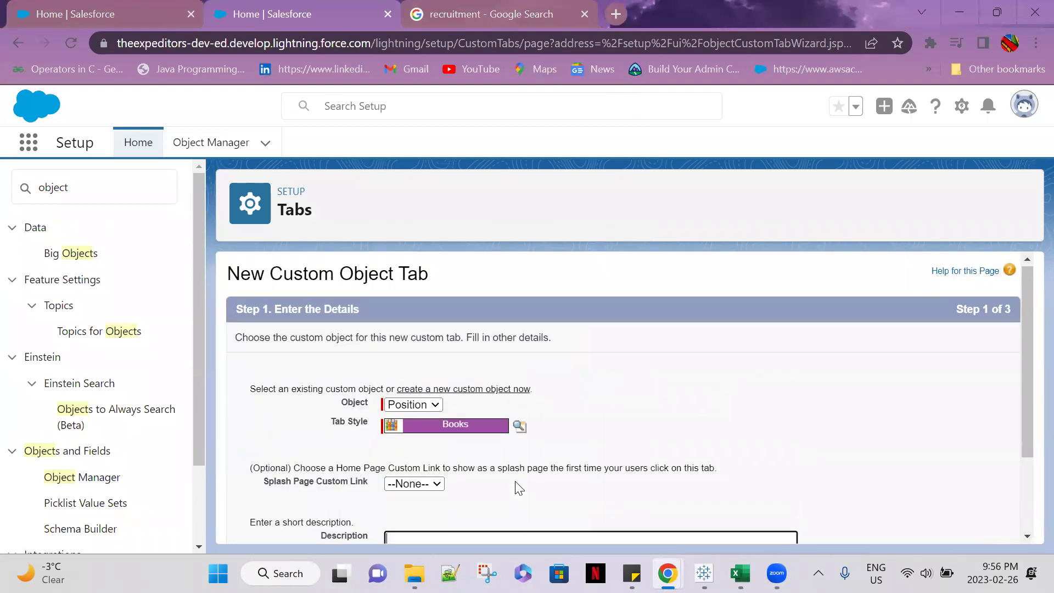
{"action": "scroll", "coordinate": [517, 488], "scroll_direction": "down", "scroll_amount": 2}
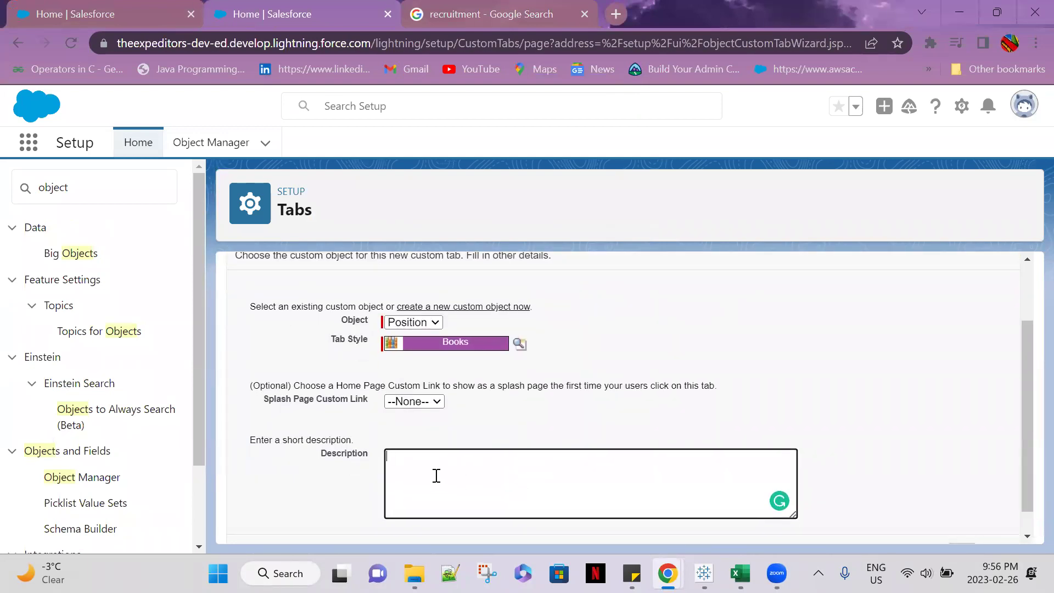
{"action": "type", "text": "Tab for open position in Recruitme"}
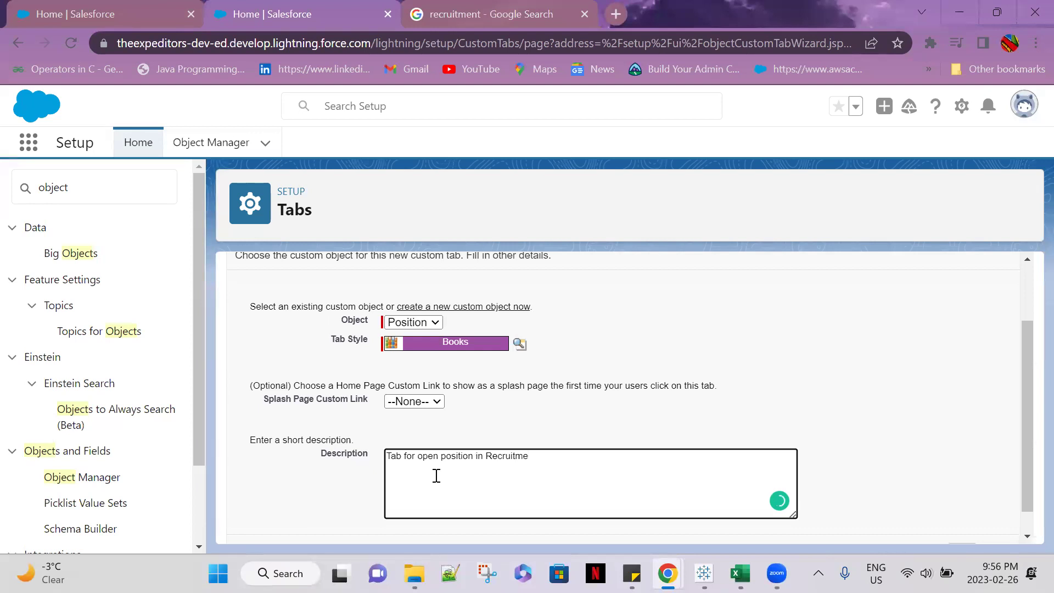
{"action": "type", "text": "nt"}
{"action": "scroll", "coordinate": [860, 351], "scroll_direction": "down", "scroll_amount": 1}
{"action": "left_click", "coordinate": [962, 534]}
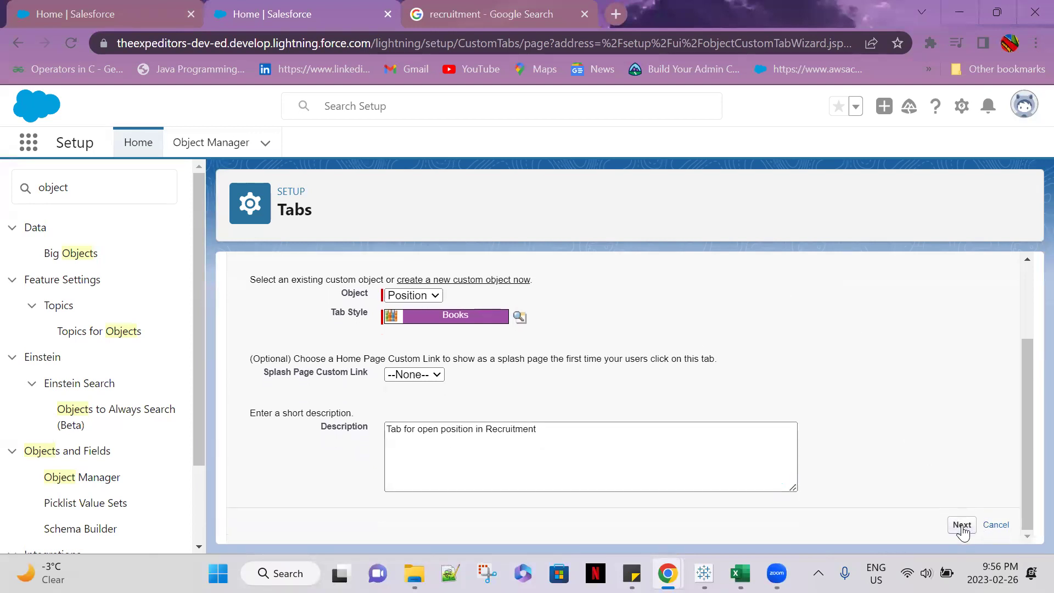
Step: Accept the default profile visibility and custom app assignments for the Position tab, and save it
{"action": "scroll", "coordinate": [982, 485], "scroll_direction": "down", "scroll_amount": 10}
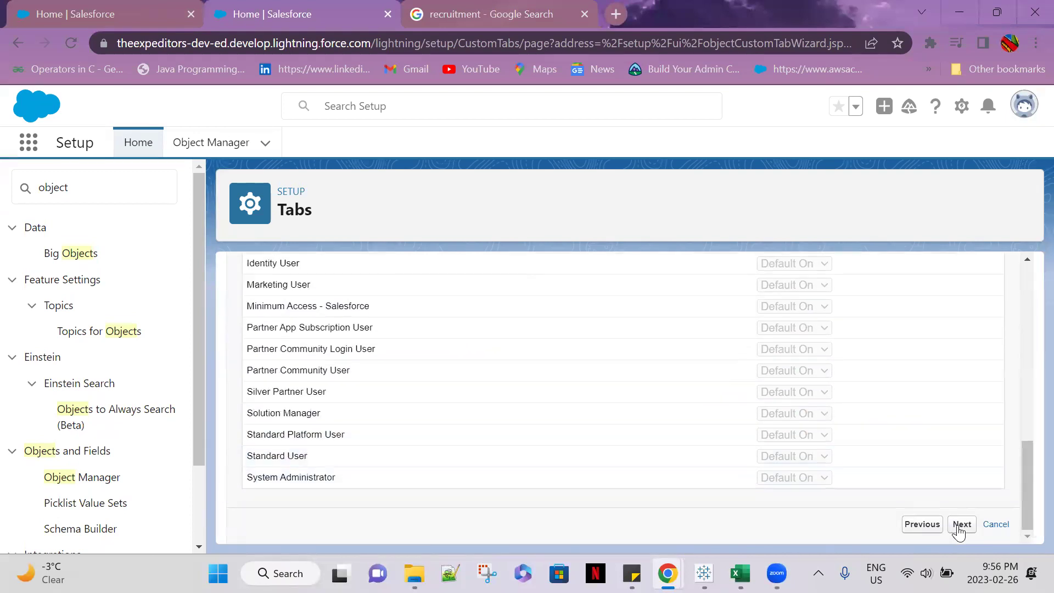
{"action": "left_click", "coordinate": [959, 524]}
{"action": "scroll", "coordinate": [974, 483], "scroll_direction": "down", "scroll_amount": 5}
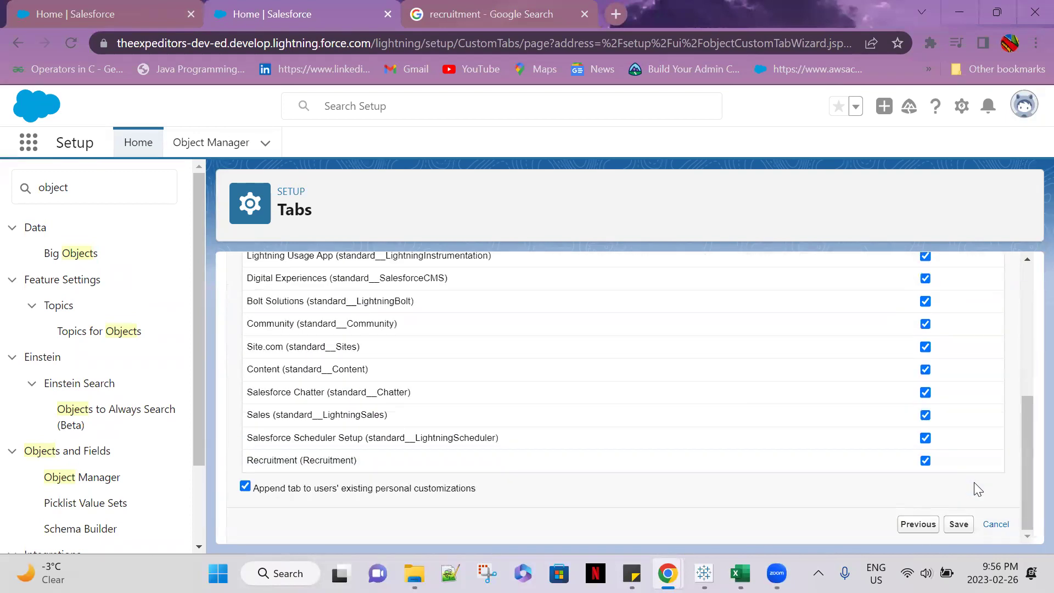
{"action": "left_click", "coordinate": [964, 526]}
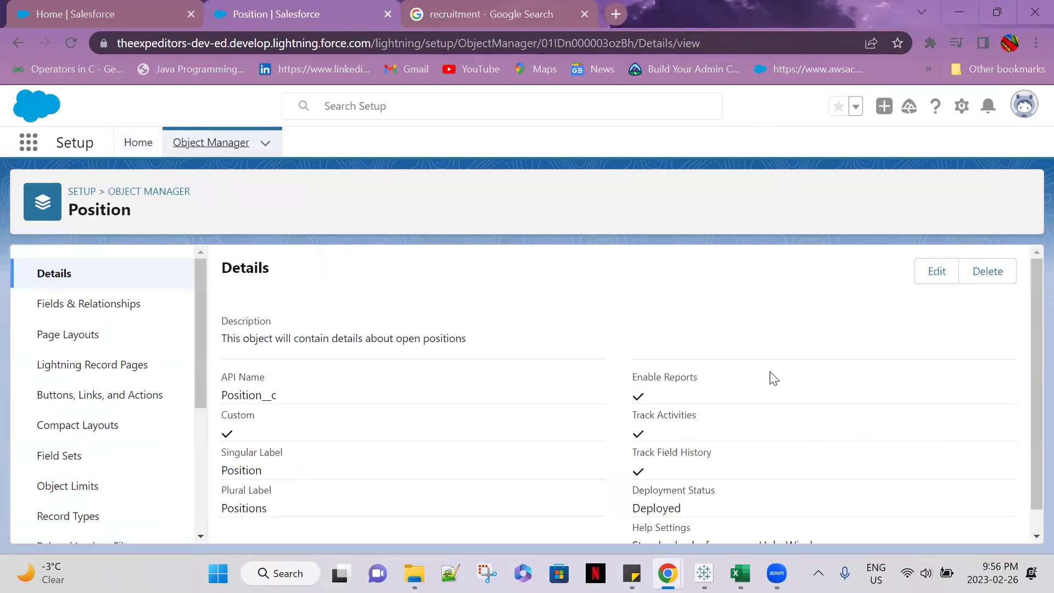
Step: Return to the Recruitment app, reload its page and open the Positions list
{"action": "scroll", "coordinate": [766, 422], "scroll_direction": "down", "scroll_amount": 1}
{"action": "scroll", "coordinate": [948, 497], "scroll_direction": "up", "scroll_amount": 1}
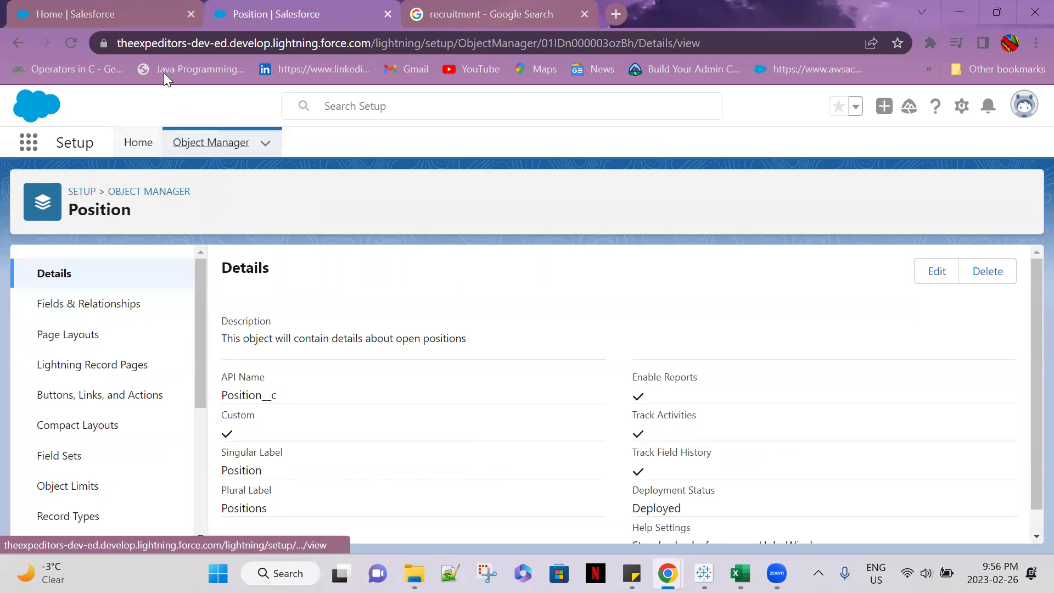
{"action": "left_click", "coordinate": [136, 5]}
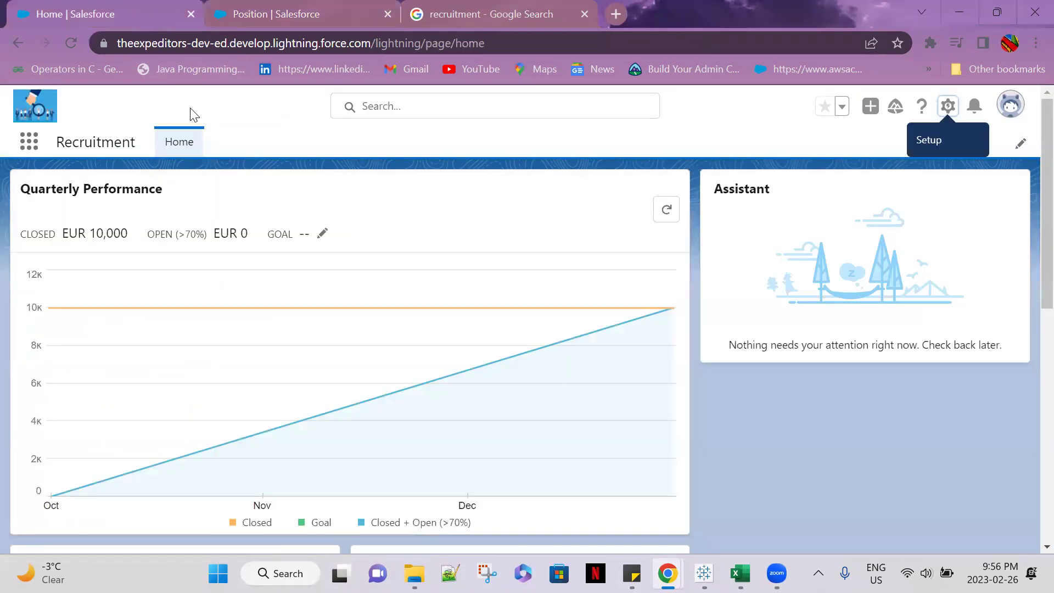
{"action": "left_click", "coordinate": [69, 49]}
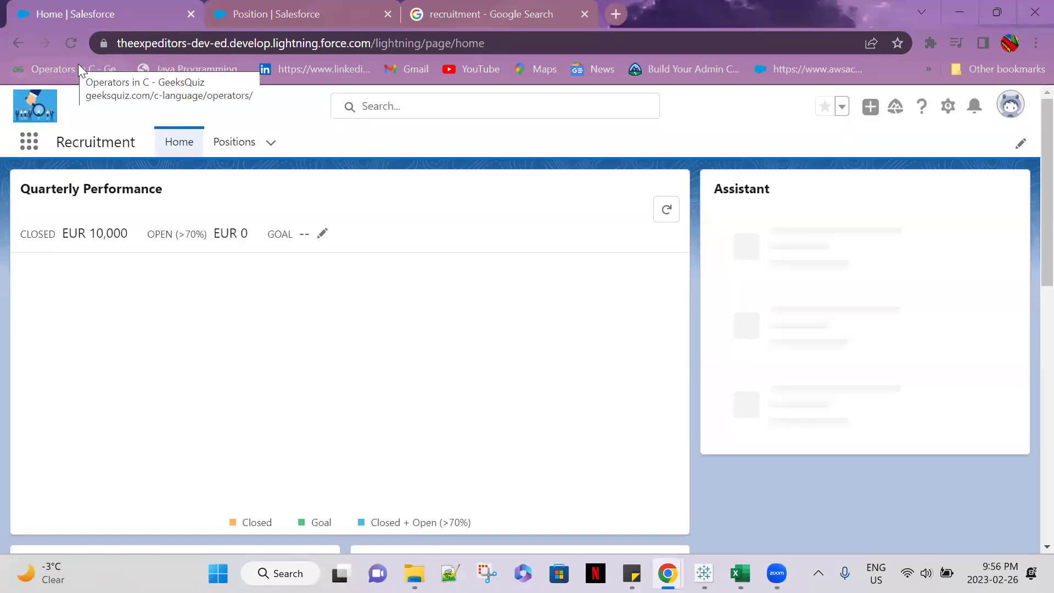
{"action": "left_click", "coordinate": [264, 154]}
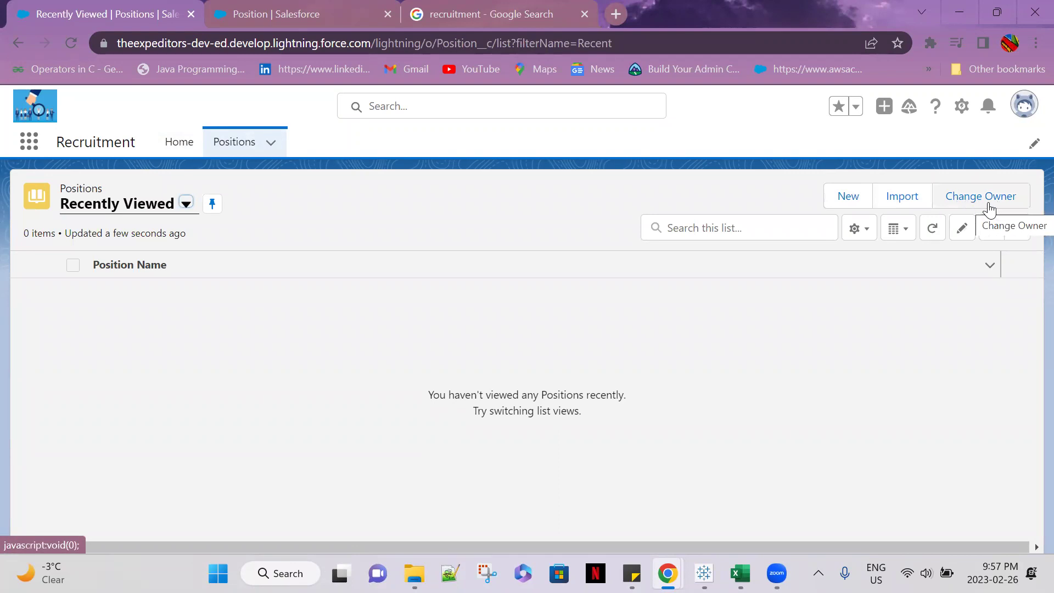
Step: Create a position record named "Salesforce Developer" and dismiss the Compact Setting prompt and the notification
{"action": "left_click", "coordinate": [845, 199]}
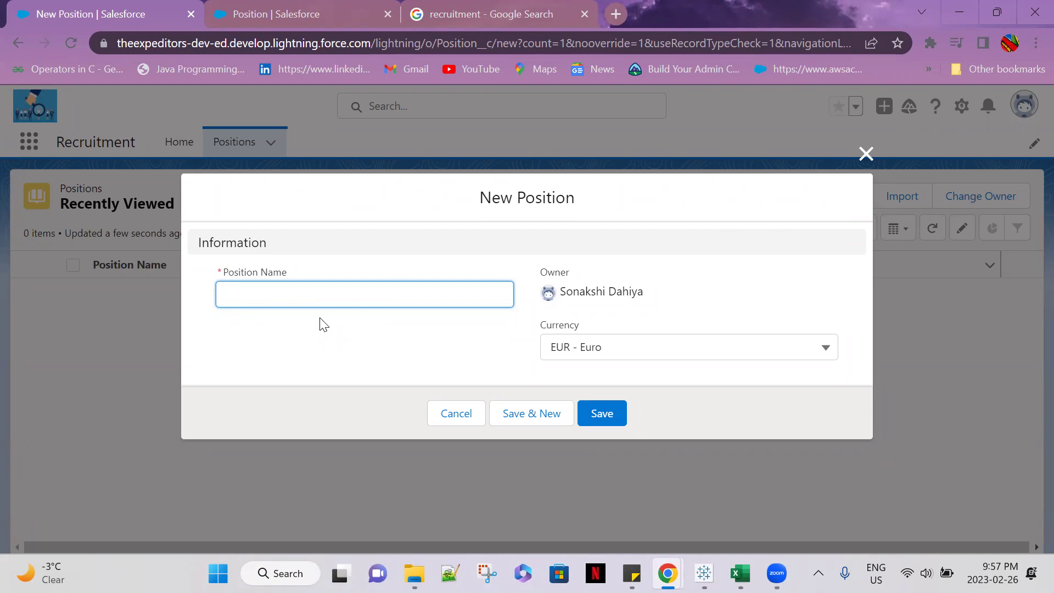
{"action": "type", "text": "Salesforce Developer"}
{"action": "left_click", "coordinate": [598, 420]}
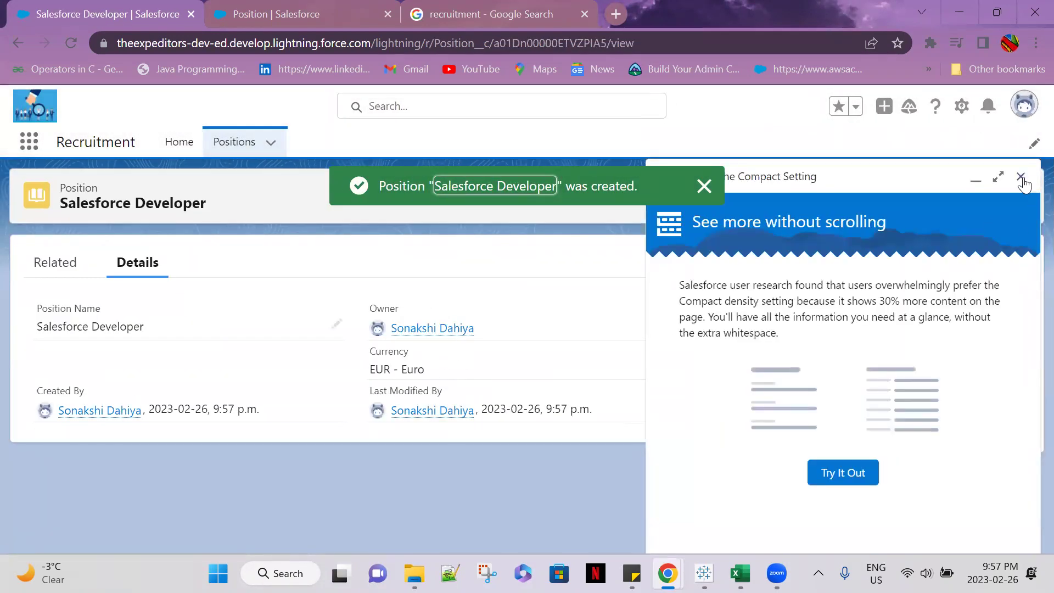
{"action": "left_click", "coordinate": [1022, 179]}
{"action": "left_click", "coordinate": [697, 192]}
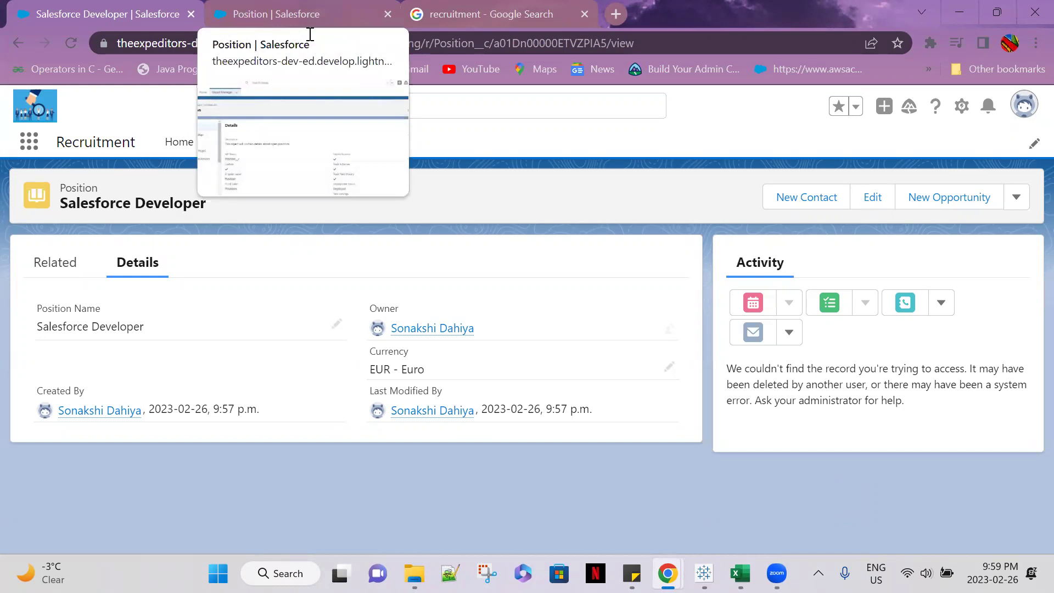
Step: Return to the setup page, find the Position object by searching Object Manager for "posi", and open its Fields & Relationships
{"action": "left_click", "coordinate": [300, 22]}
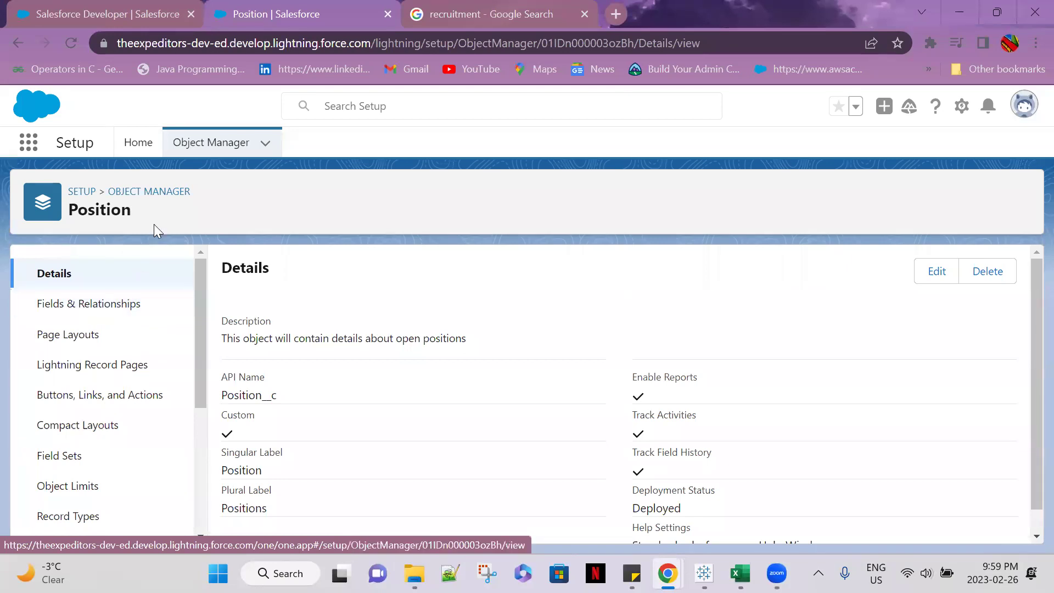
{"action": "left_click", "coordinate": [162, 193]}
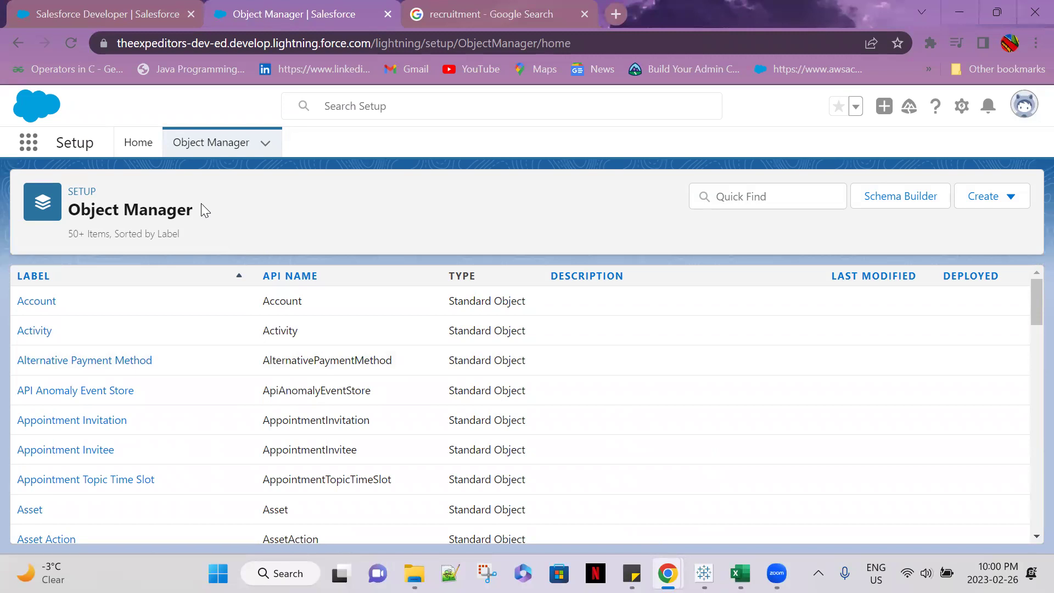
{"action": "left_click", "coordinate": [793, 204]}
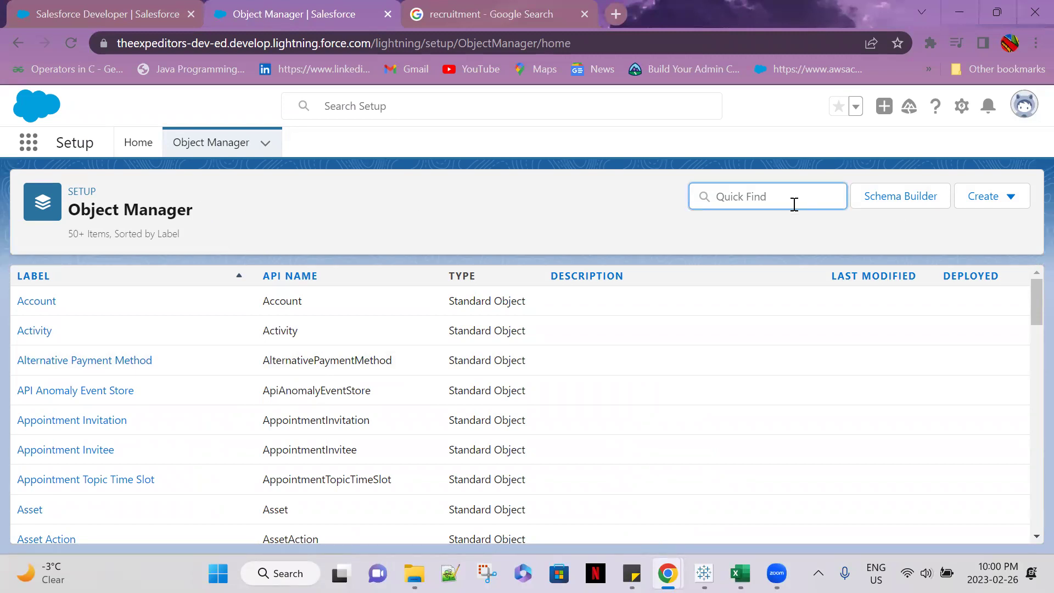
{"action": "type", "text": "posi"}
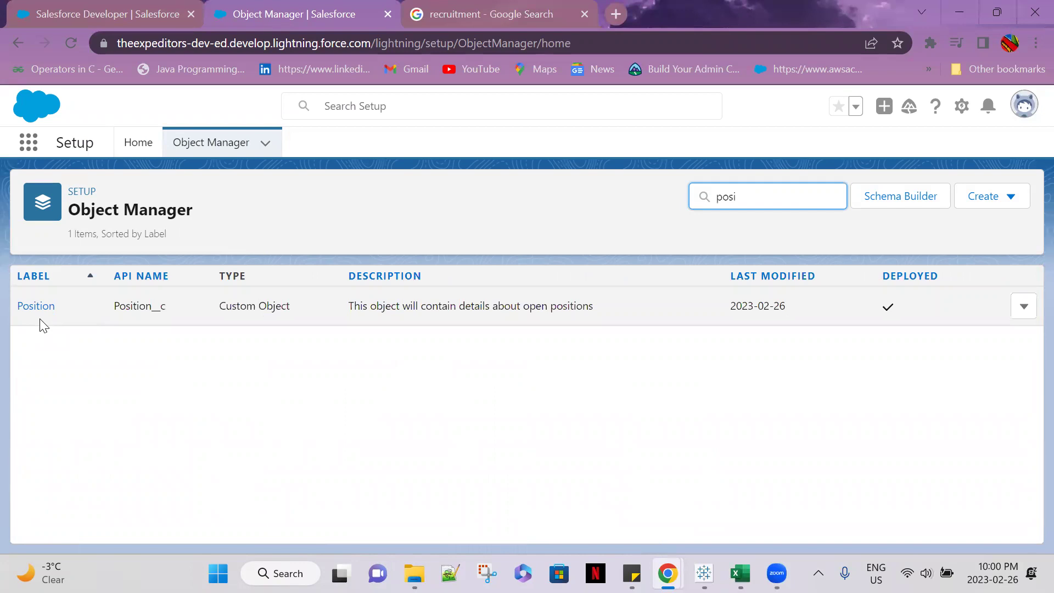
{"action": "left_click", "coordinate": [32, 306]}
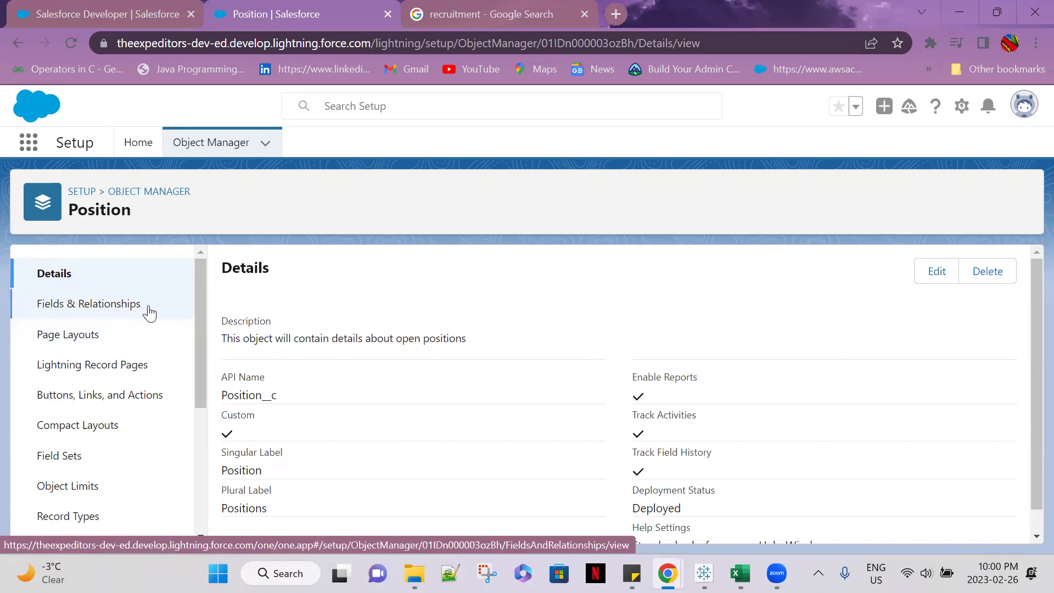
{"action": "scroll", "coordinate": [345, 383], "scroll_direction": "down", "scroll_amount": 1}
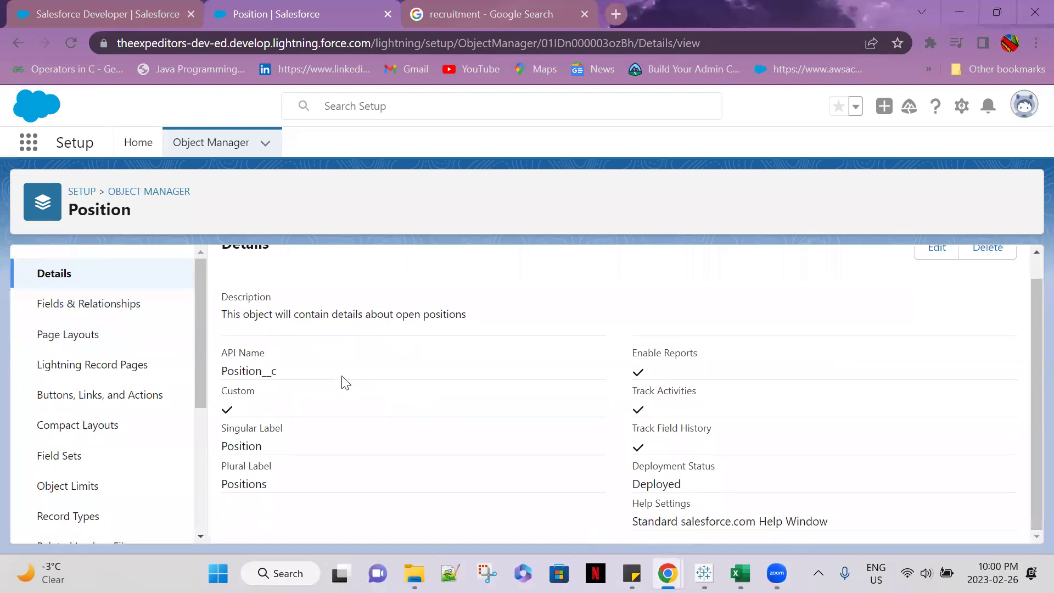
{"action": "left_click", "coordinate": [116, 317]}
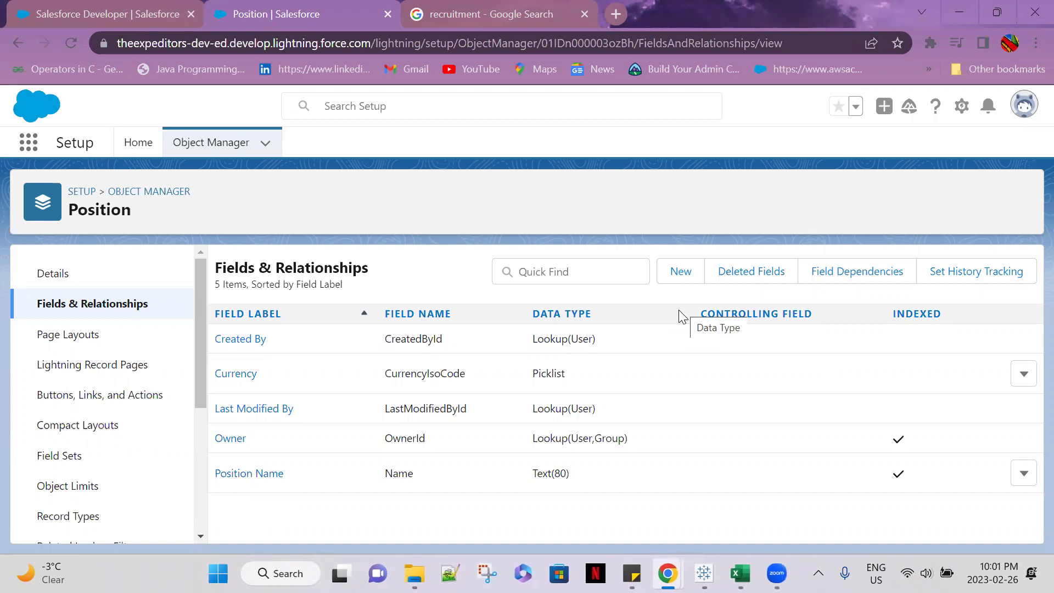
Step: Start a new custom field on the Position object and choose Text Area (Long) as its data type
{"action": "left_click", "coordinate": [680, 271]}
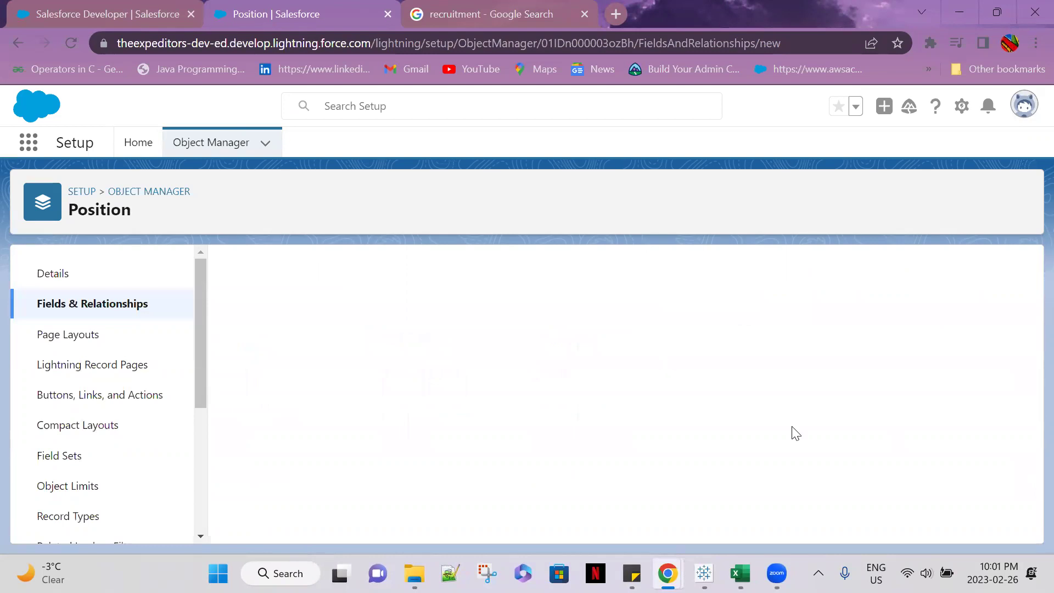
{"action": "scroll", "coordinate": [796, 434], "scroll_direction": "down", "scroll_amount": 2}
{"action": "scroll", "coordinate": [799, 442], "scroll_direction": "down", "scroll_amount": 2}
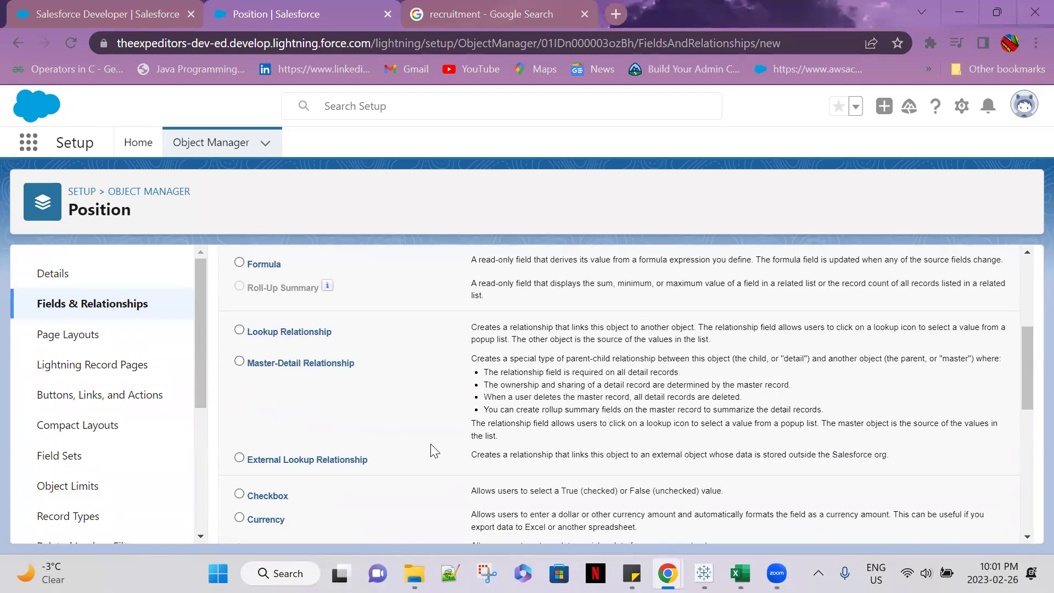
{"action": "scroll", "coordinate": [430, 444], "scroll_direction": "up", "scroll_amount": 3}
{"action": "scroll", "coordinate": [458, 446], "scroll_direction": "down", "scroll_amount": 7}
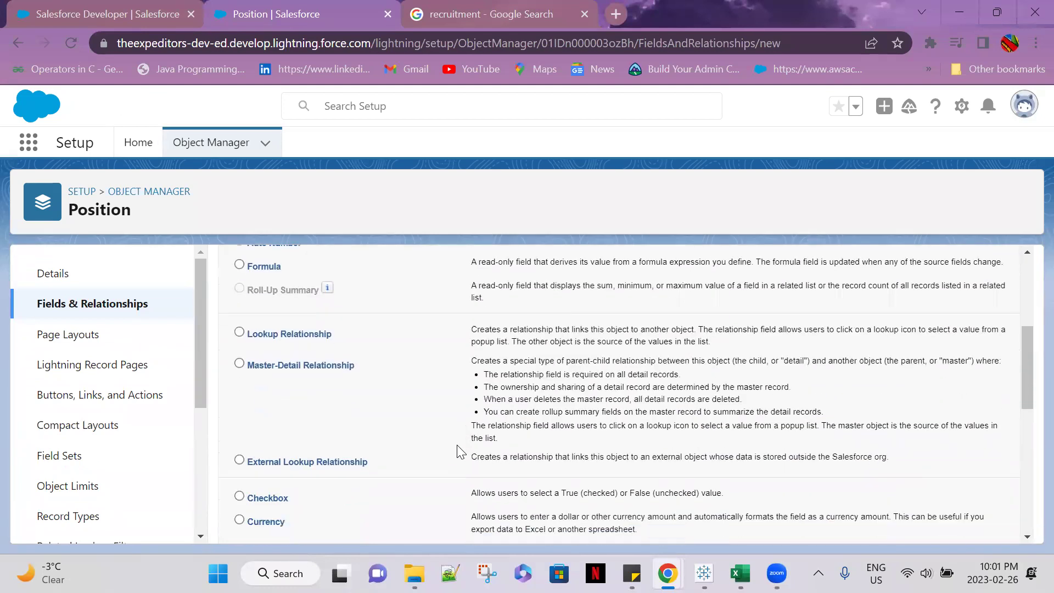
{"action": "scroll", "coordinate": [457, 451], "scroll_direction": "up", "scroll_amount": 2}
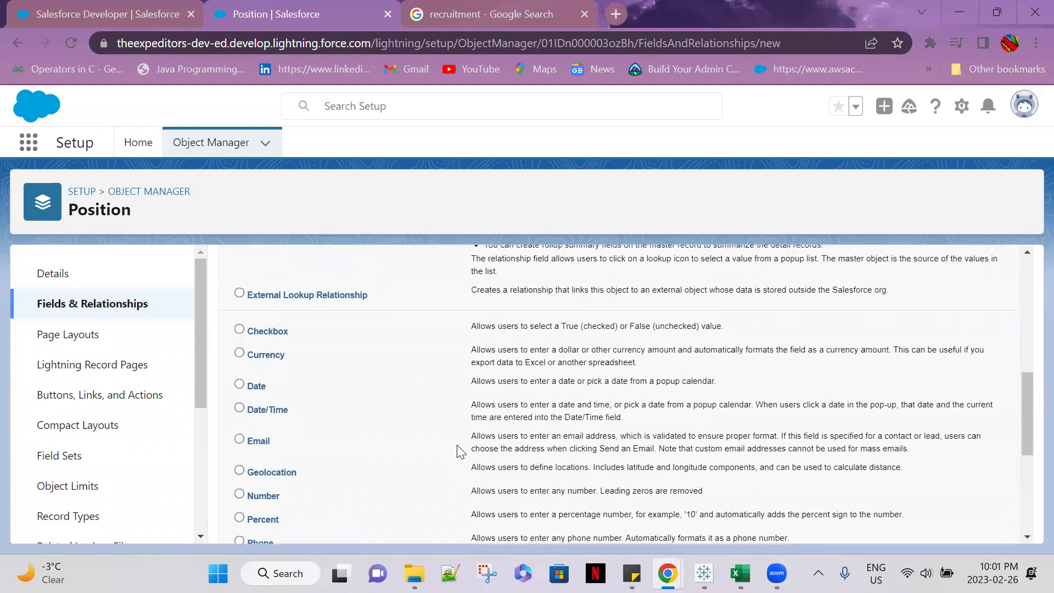
{"action": "scroll", "coordinate": [458, 451], "scroll_direction": "down", "scroll_amount": 3}
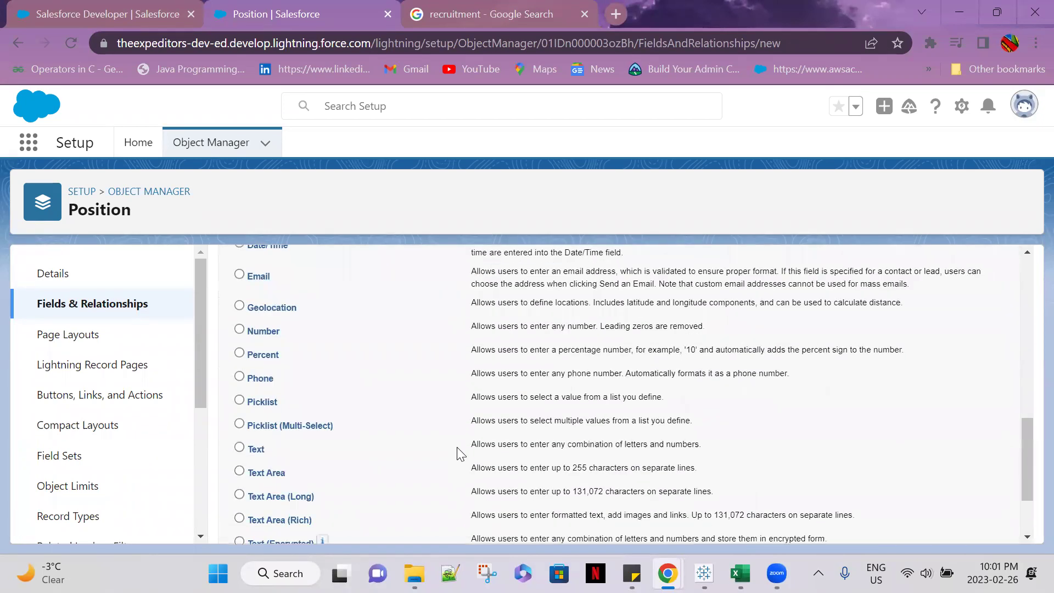
{"action": "scroll", "coordinate": [396, 470], "scroll_direction": "down", "scroll_amount": 2}
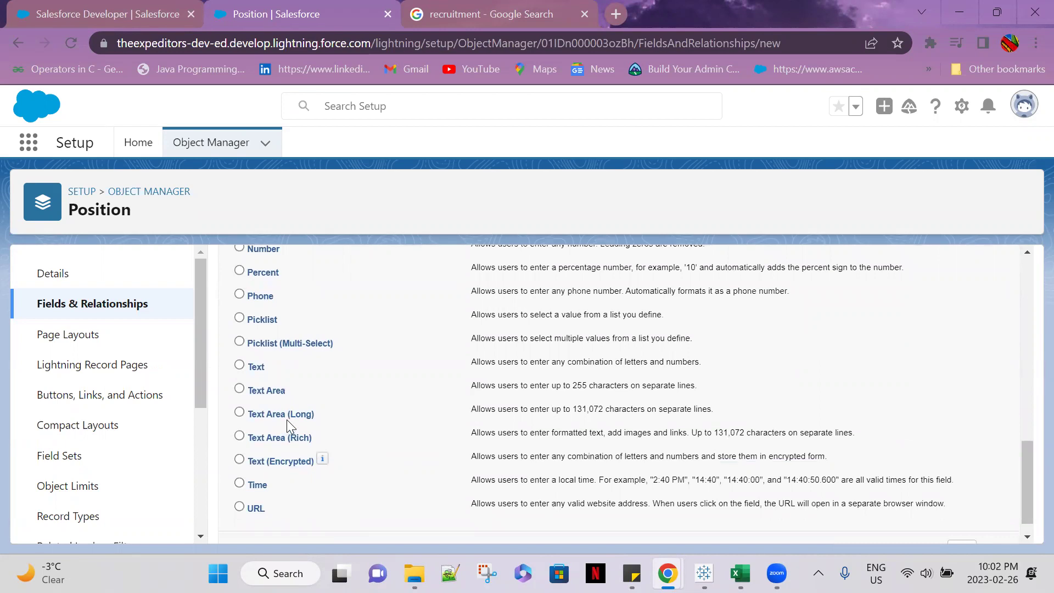
{"action": "left_click", "coordinate": [241, 419]}
{"action": "scroll", "coordinate": [878, 467], "scroll_direction": "down", "scroll_amount": 1}
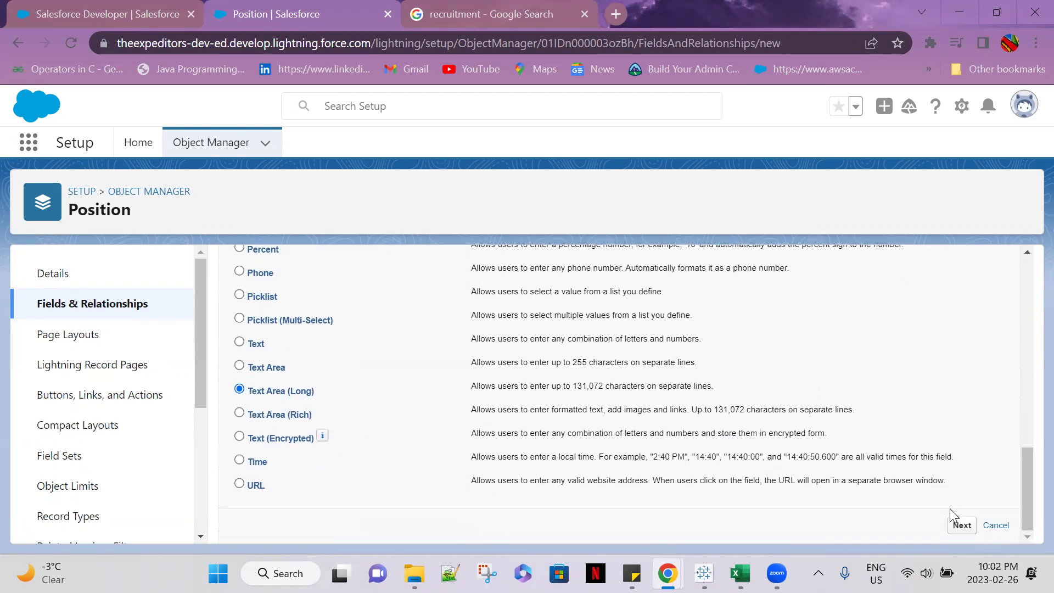
Step: Proceed to the field details and label the new field "Job Description", with Job_Description filled in as its field name
{"action": "left_click", "coordinate": [963, 526]}
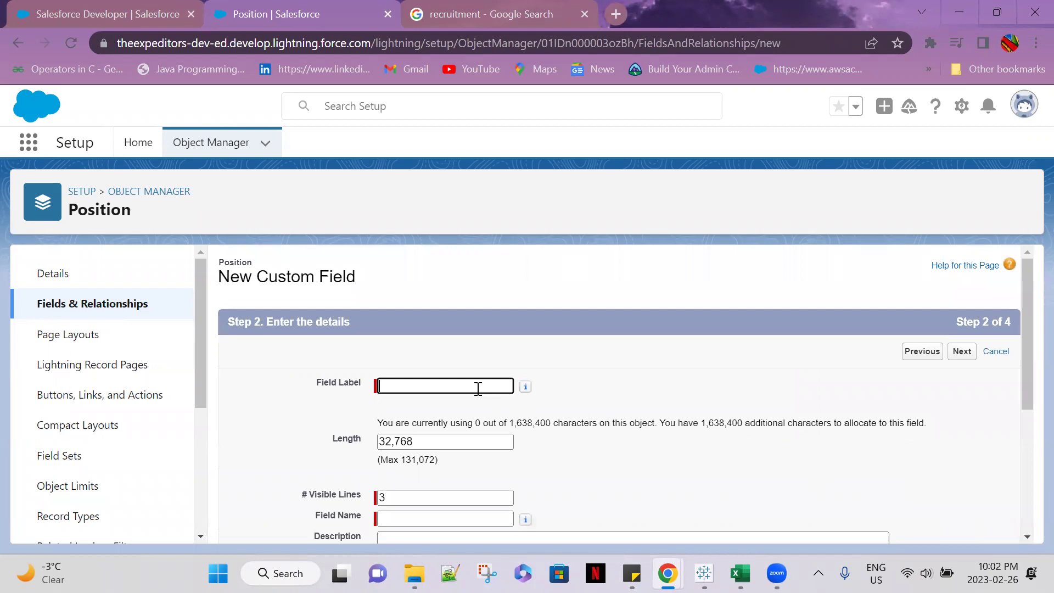
{"action": "left_click", "coordinate": [471, 383]}
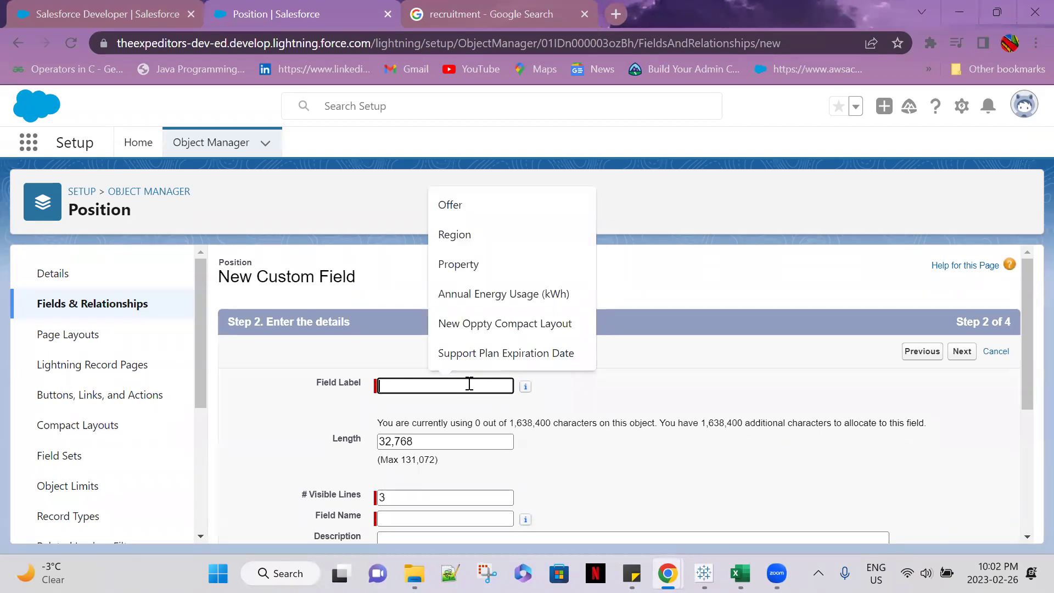
{"action": "type", "text": "Des"}
{"action": "key", "text": "BackSpace"}
{"action": "key", "text": "BackSpace"}
{"action": "key", "text": "BackSpace"}
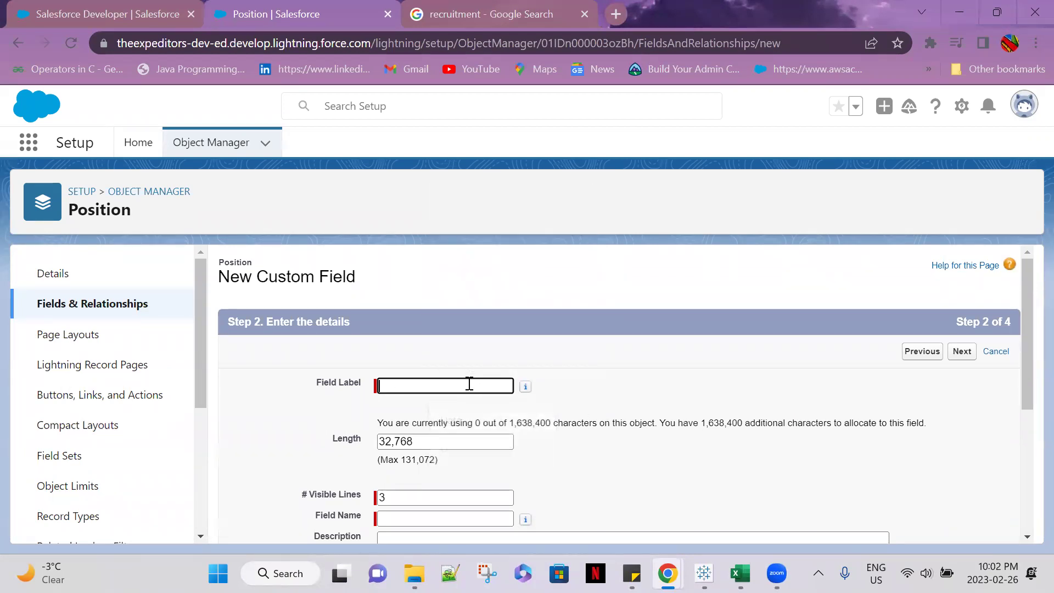
{"action": "type", "text": "Job Description"}
{"action": "scroll", "coordinate": [633, 472], "scroll_direction": "down", "scroll_amount": 1}
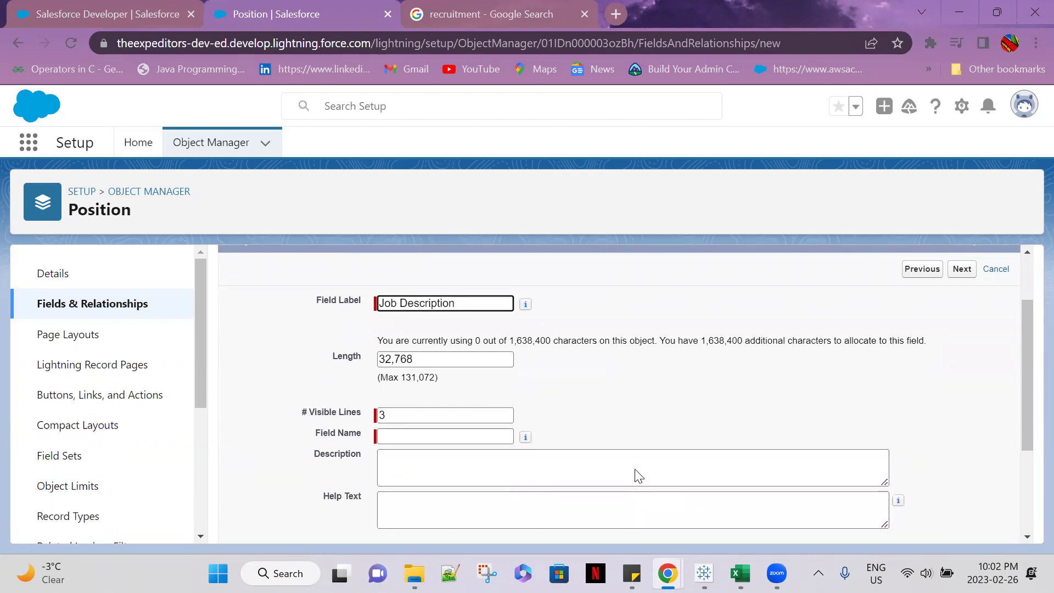
{"action": "scroll", "coordinate": [477, 451], "scroll_direction": "down", "scroll_amount": 3}
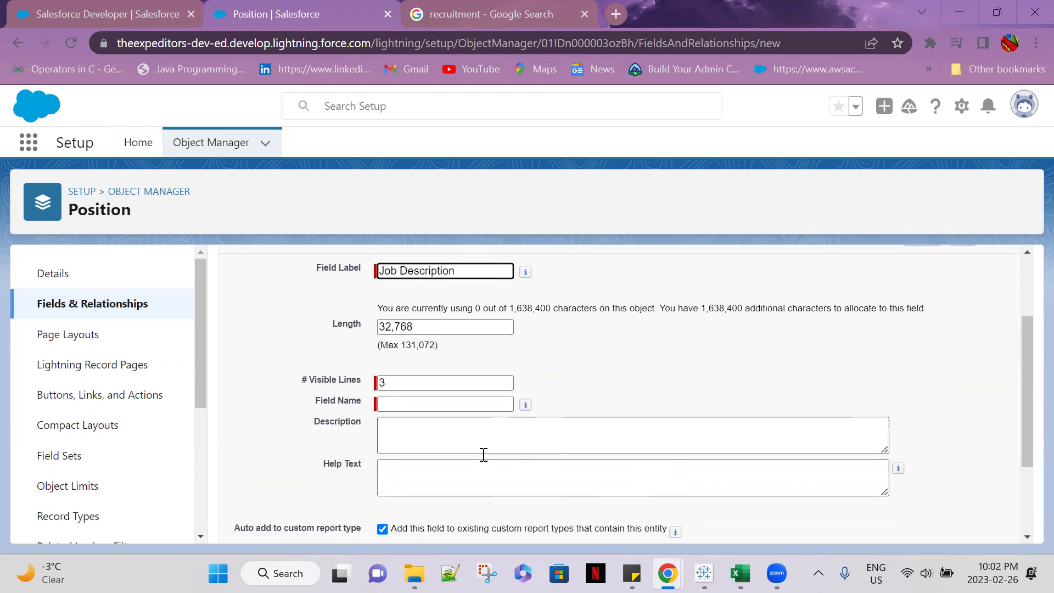
{"action": "scroll", "coordinate": [485, 452], "scroll_direction": "up", "scroll_amount": 1}
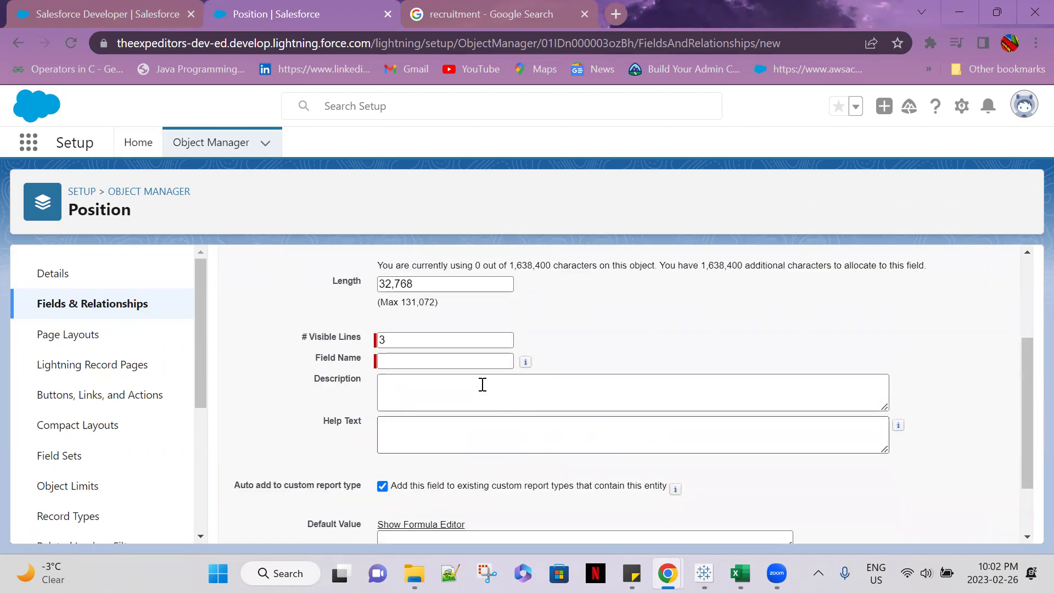
{"action": "double_click", "coordinate": [418, 341]}
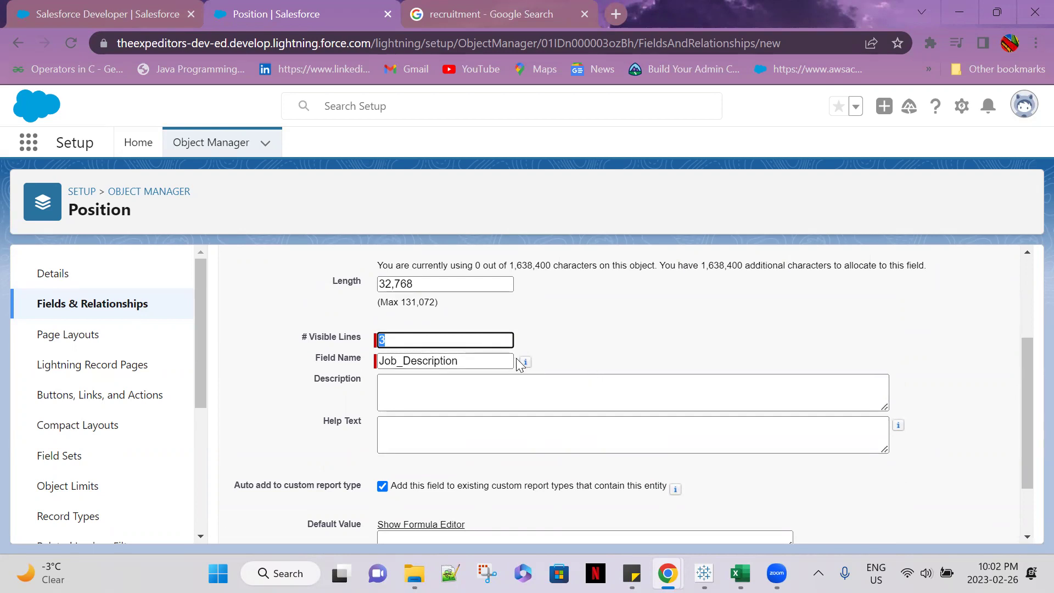
{"action": "left_click", "coordinate": [842, 349]}
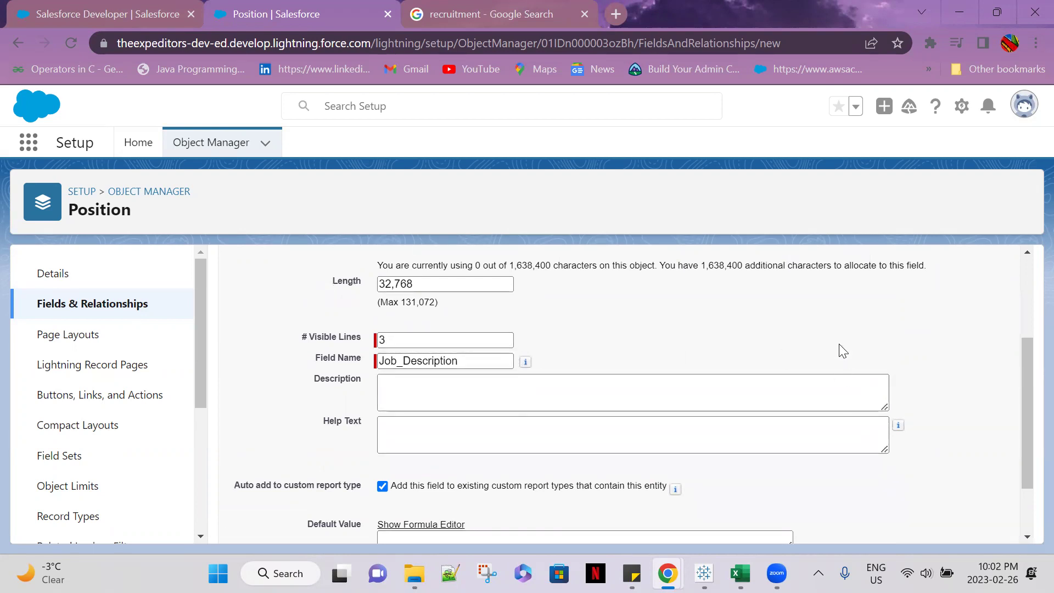
{"action": "scroll", "coordinate": [952, 398], "scroll_direction": "down", "scroll_amount": 1}
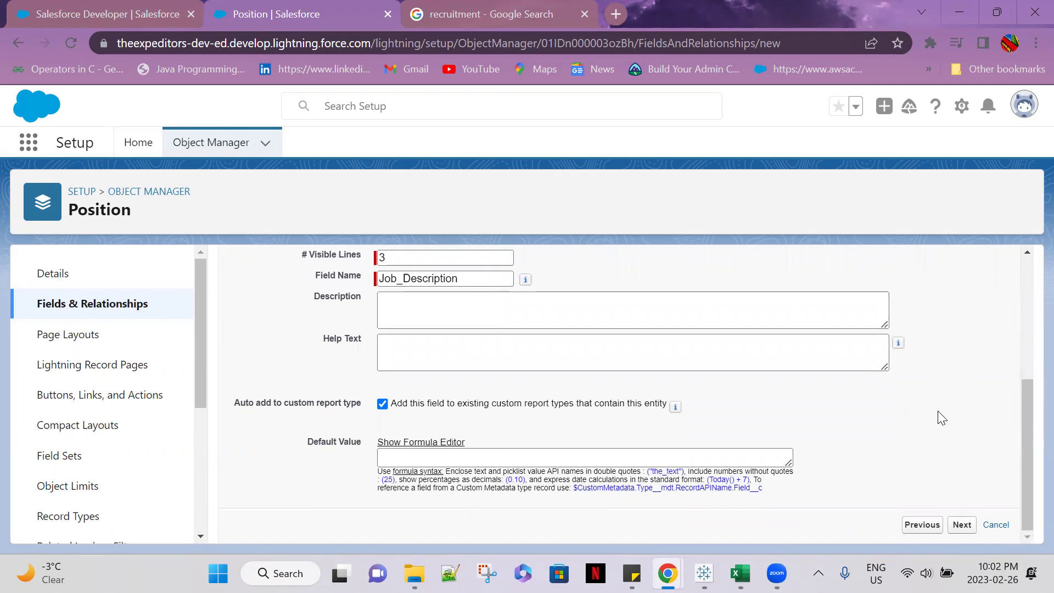
Step: Enter "This field will contain a description of the job" as the field's description, applying the suggested grammar corrections
{"action": "scroll", "coordinate": [942, 418], "scroll_direction": "up", "scroll_amount": 1}
{"action": "scroll", "coordinate": [942, 418], "scroll_direction": "up", "scroll_amount": 2}
{"action": "scroll", "coordinate": [939, 417], "scroll_direction": "down", "scroll_amount": 3}
{"action": "left_click", "coordinate": [384, 313]}
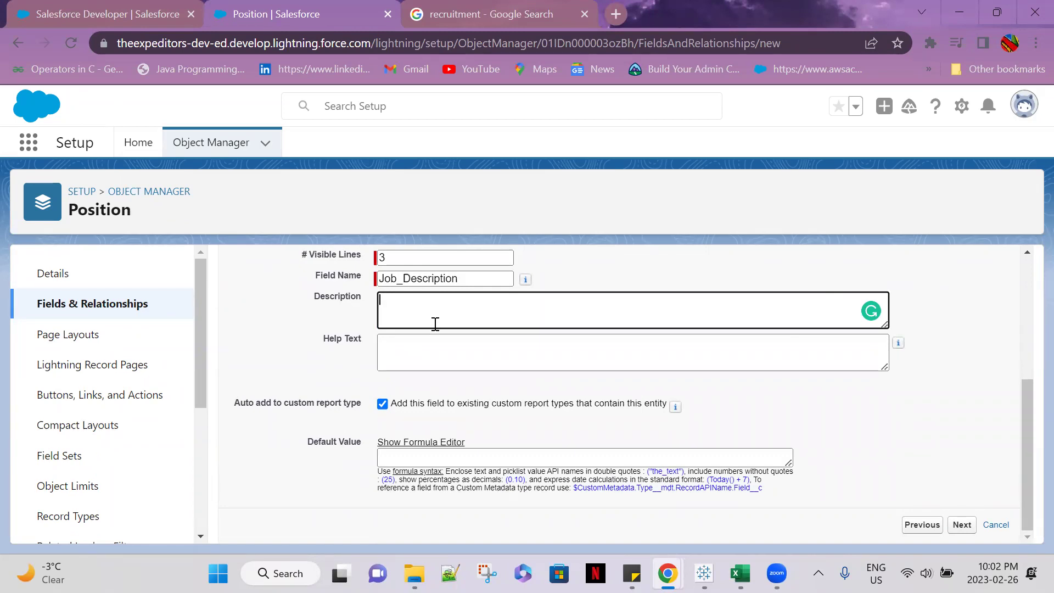
{"action": "type", "text": "this field will contain description about the job"}
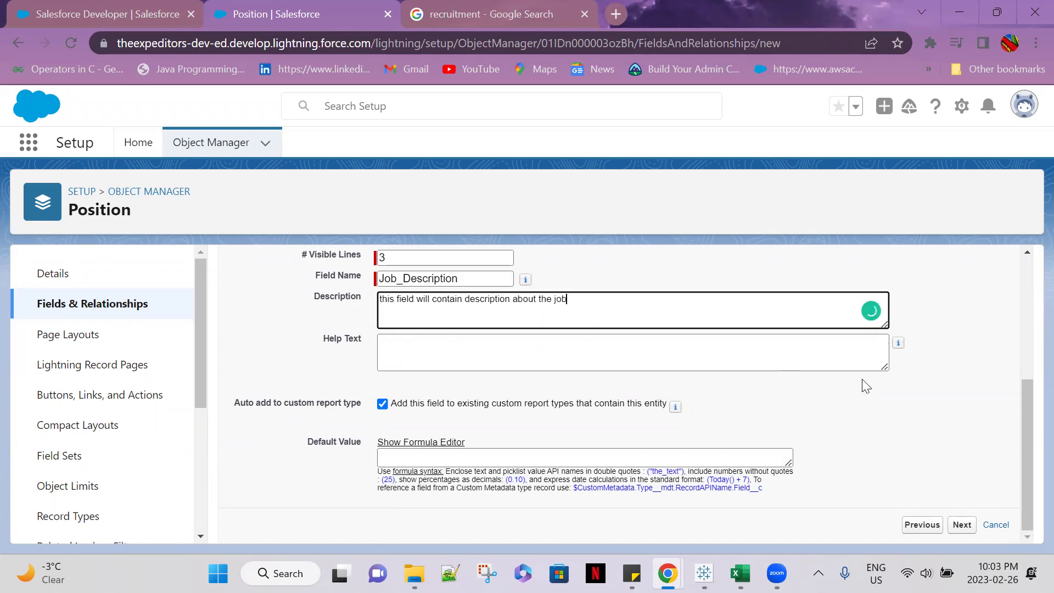
{"action": "left_click", "coordinate": [385, 301]}
{"action": "key", "text": "BackSpace"}
{"action": "type", "text": "T"}
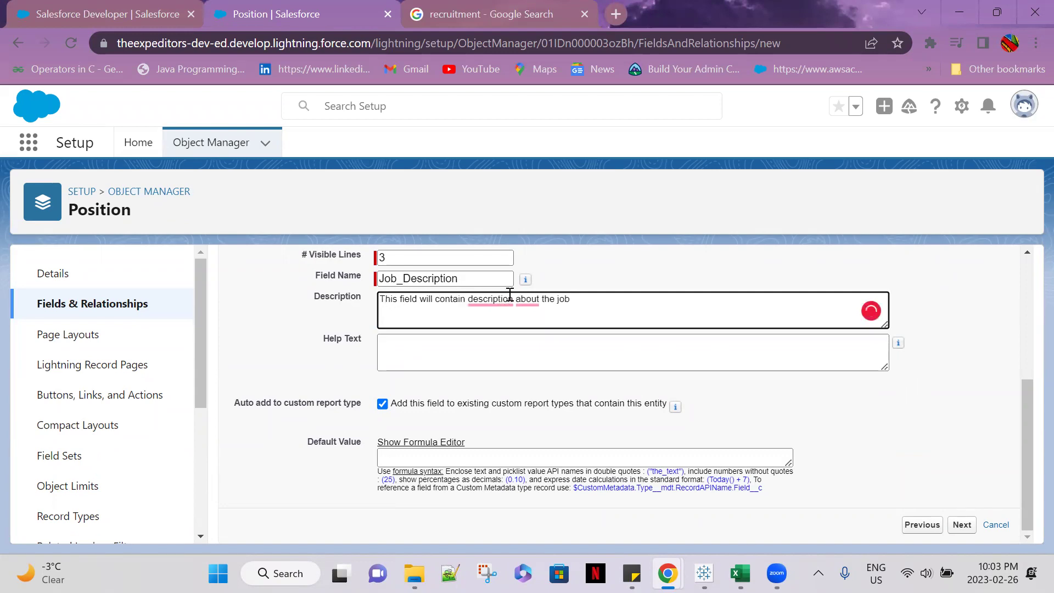
{"action": "mouse_move", "coordinate": [509, 295]}
{"action": "left_click", "coordinate": [508, 343]}
{"action": "mouse_move", "coordinate": [548, 318]}
{"action": "left_click", "coordinate": [558, 350]}
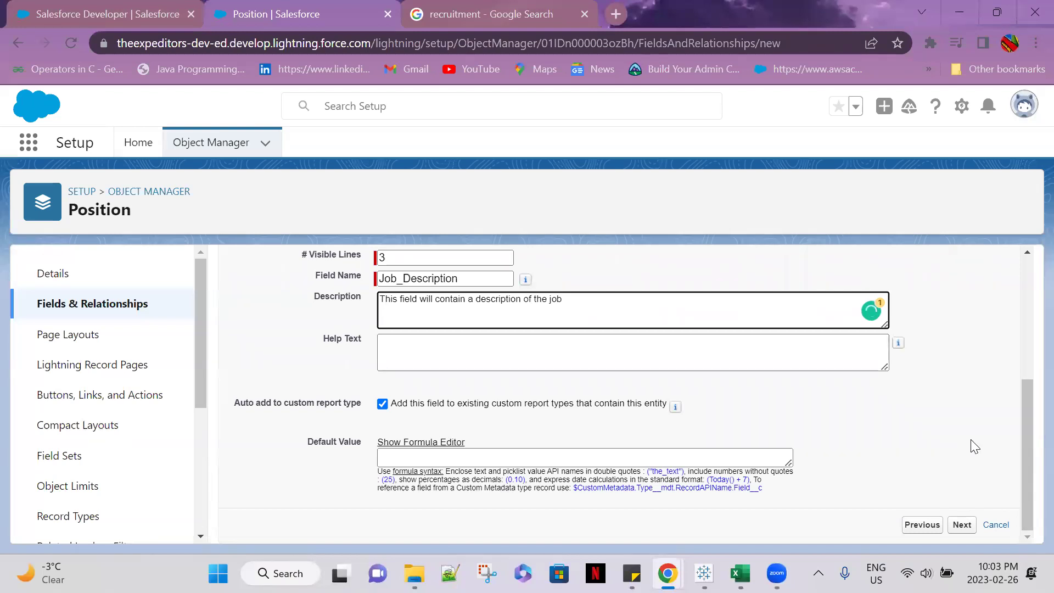
Step: Set the help text to "Add Job Description about the opening role" and accept the field details
{"action": "left_click", "coordinate": [418, 352]}
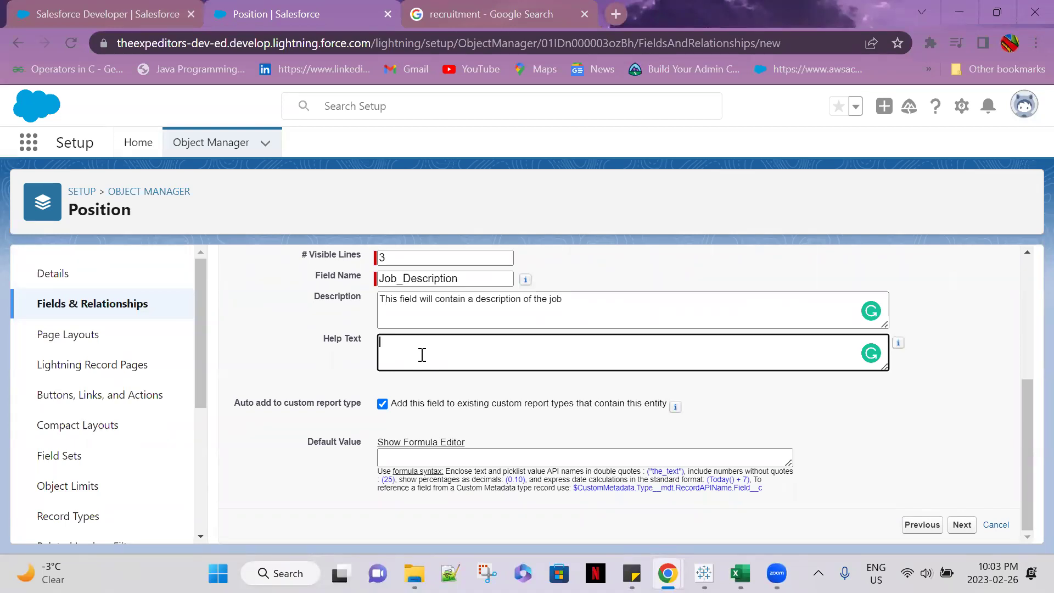
{"action": "type", "text": "Add Description about the "}
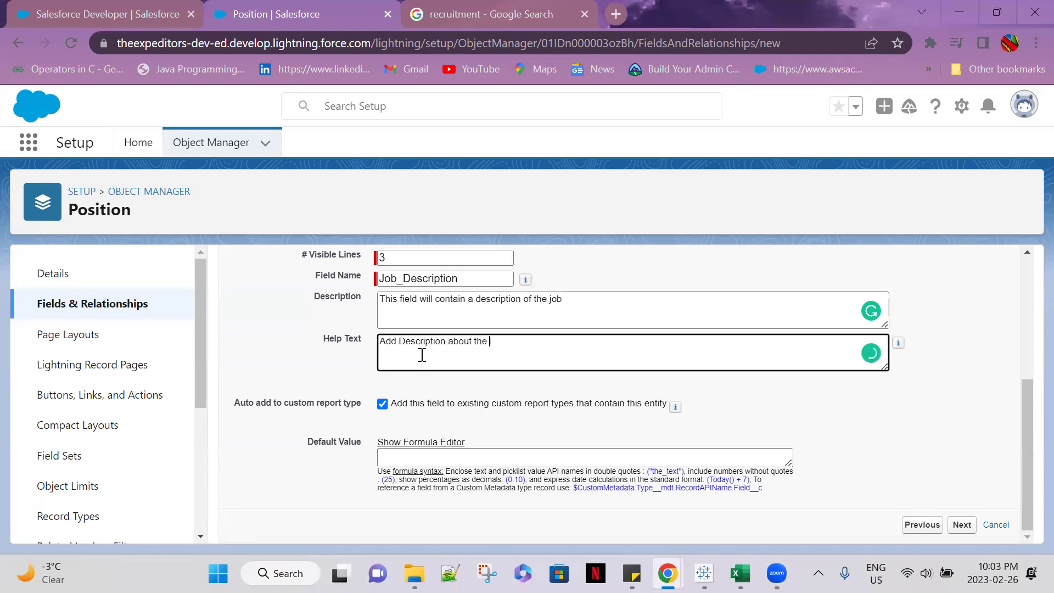
{"action": "type", "text": "opening role"}
{"action": "left_click", "coordinate": [400, 340]}
{"action": "type", "text": "Job"}
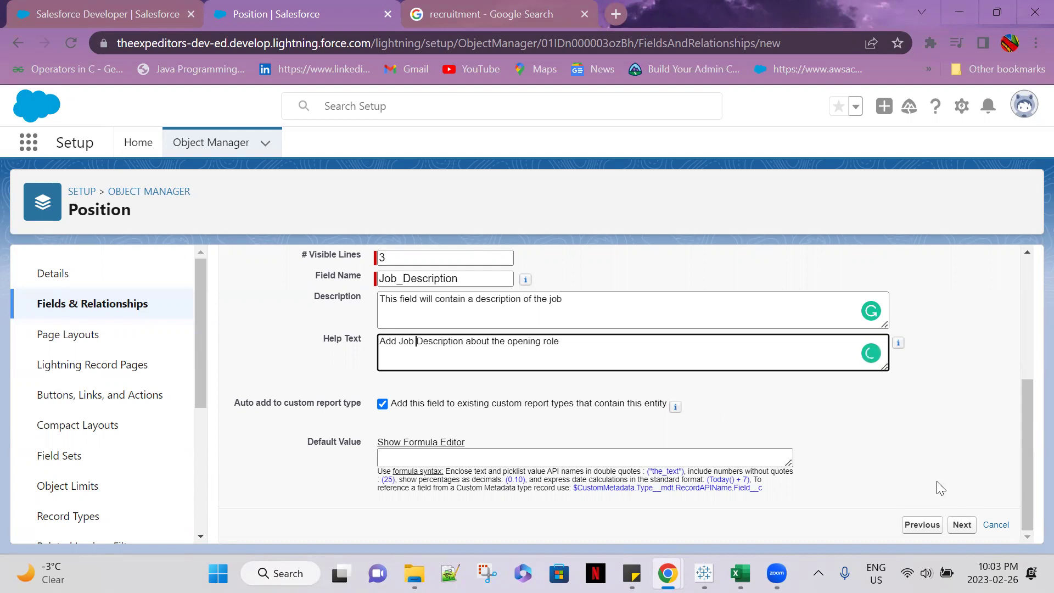
{"action": "left_click", "coordinate": [964, 526]}
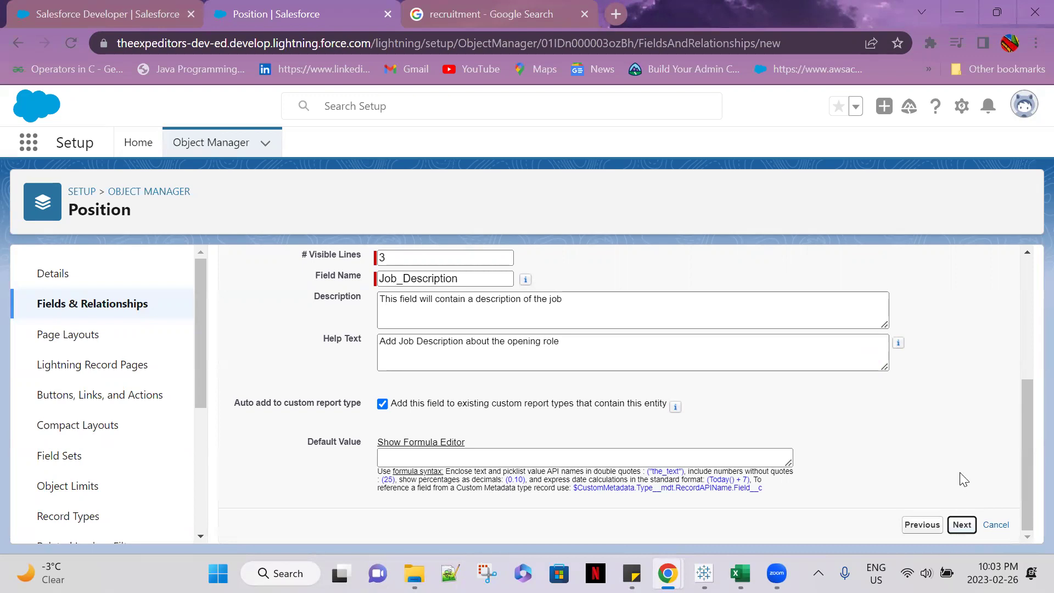
Step: Keep the default field-level security and page layout for Job Description, then save it and start another custom field
{"action": "scroll", "coordinate": [936, 335], "scroll_direction": "down", "scroll_amount": 2}
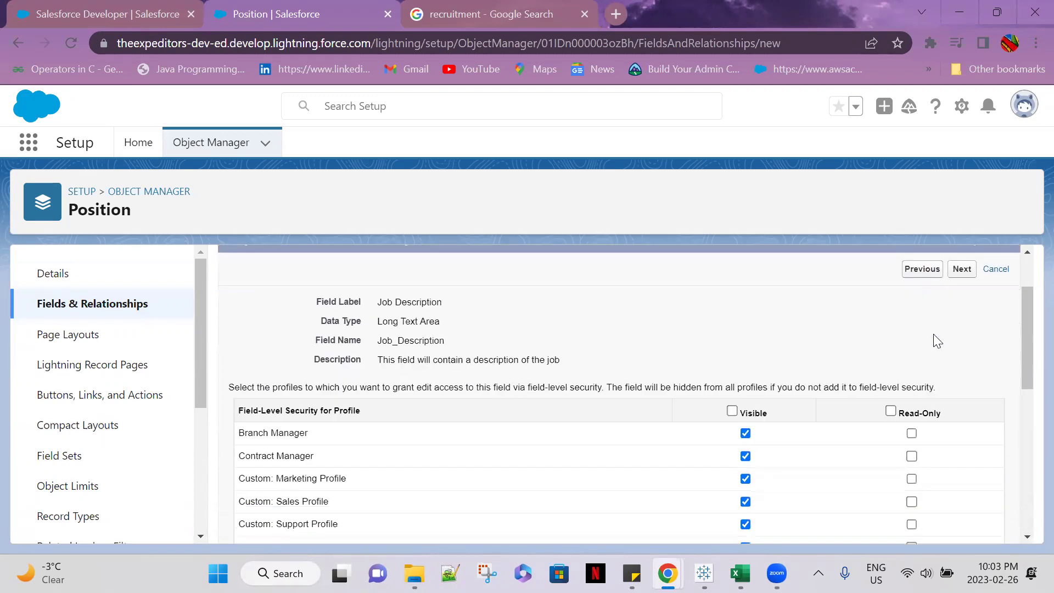
{"action": "scroll", "coordinate": [938, 341], "scroll_direction": "down", "scroll_amount": 8}
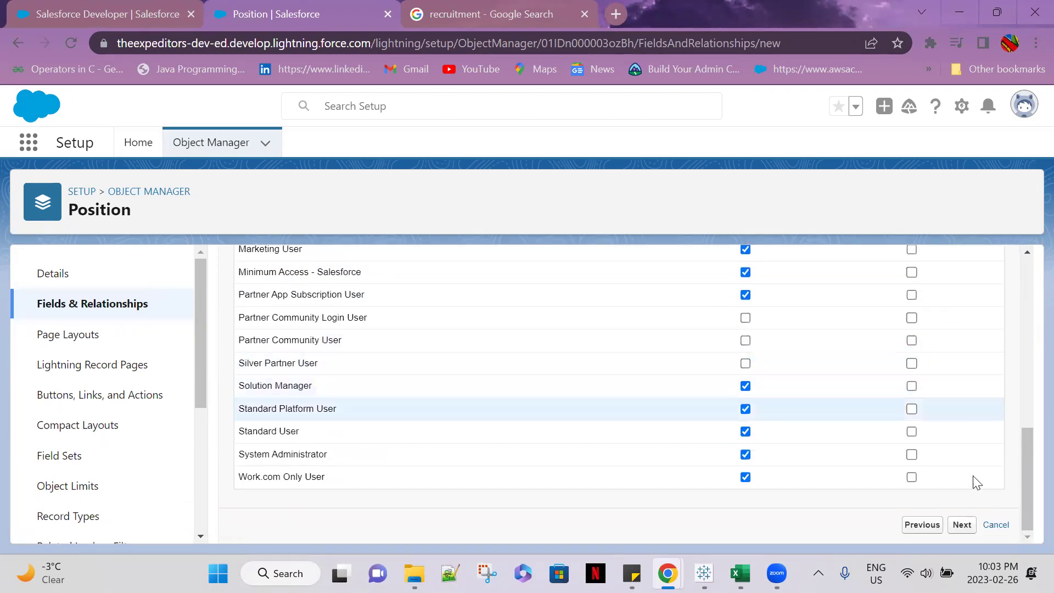
{"action": "left_click", "coordinate": [962, 526]}
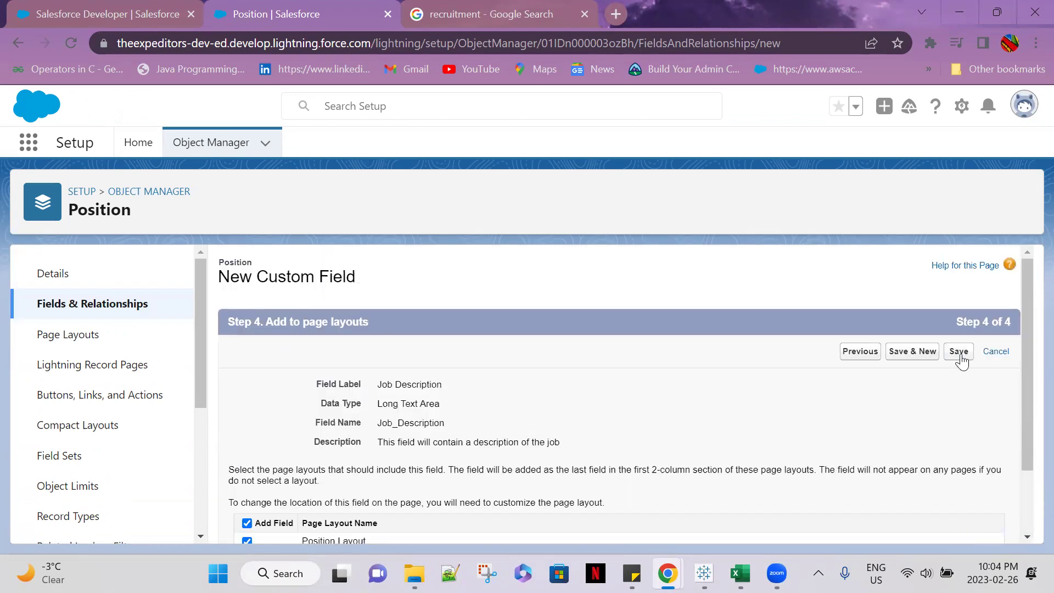
{"action": "left_click", "coordinate": [924, 356]}
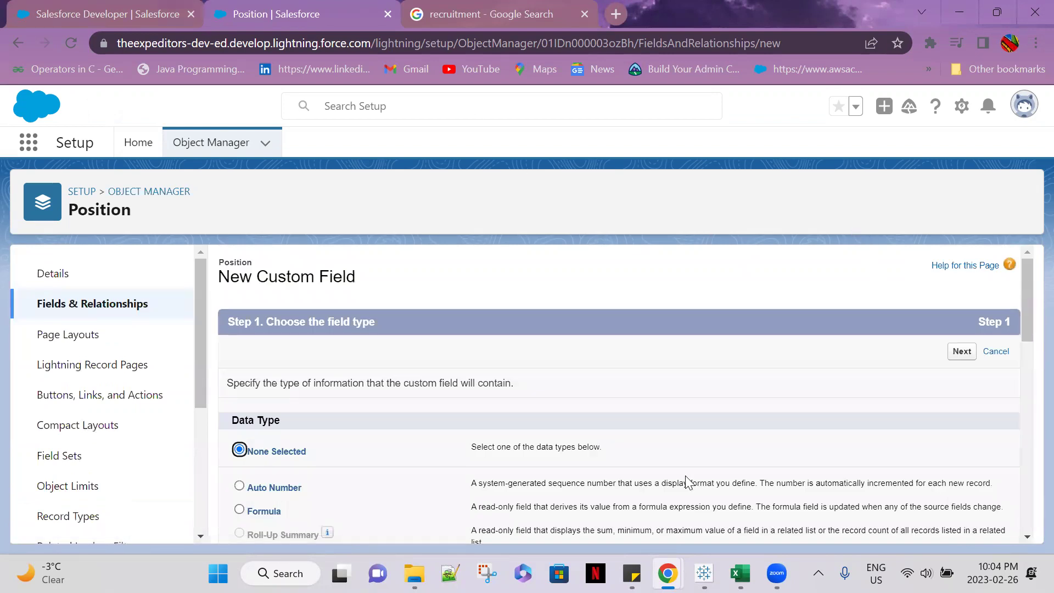
Step: Choose Text Area (Long) as the new field's data type and proceed to its details
{"action": "scroll", "coordinate": [591, 395], "scroll_direction": "down", "scroll_amount": 3}
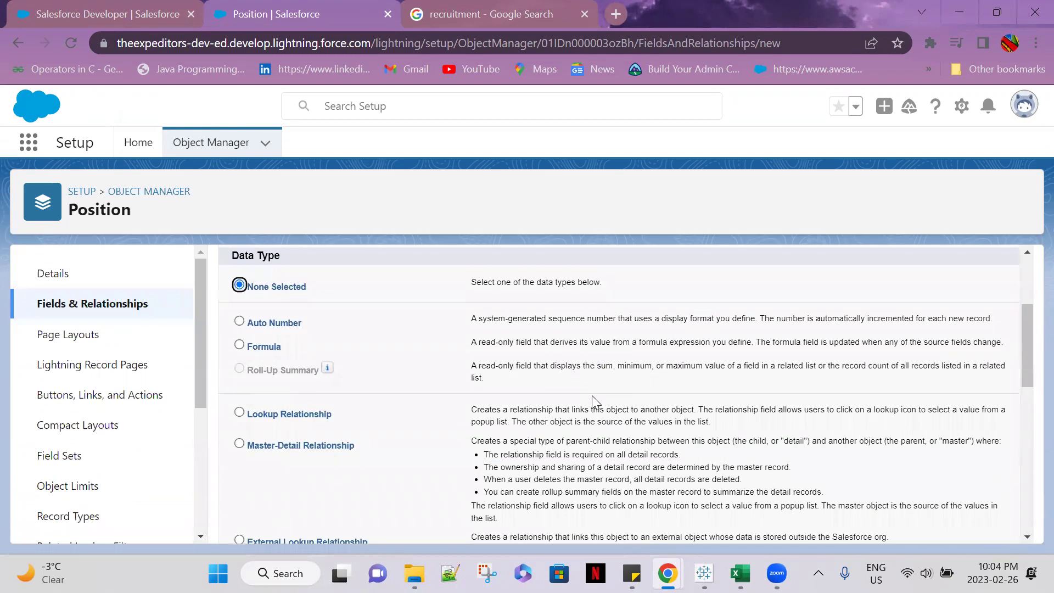
{"action": "scroll", "coordinate": [592, 395], "scroll_direction": "down", "scroll_amount": 5}
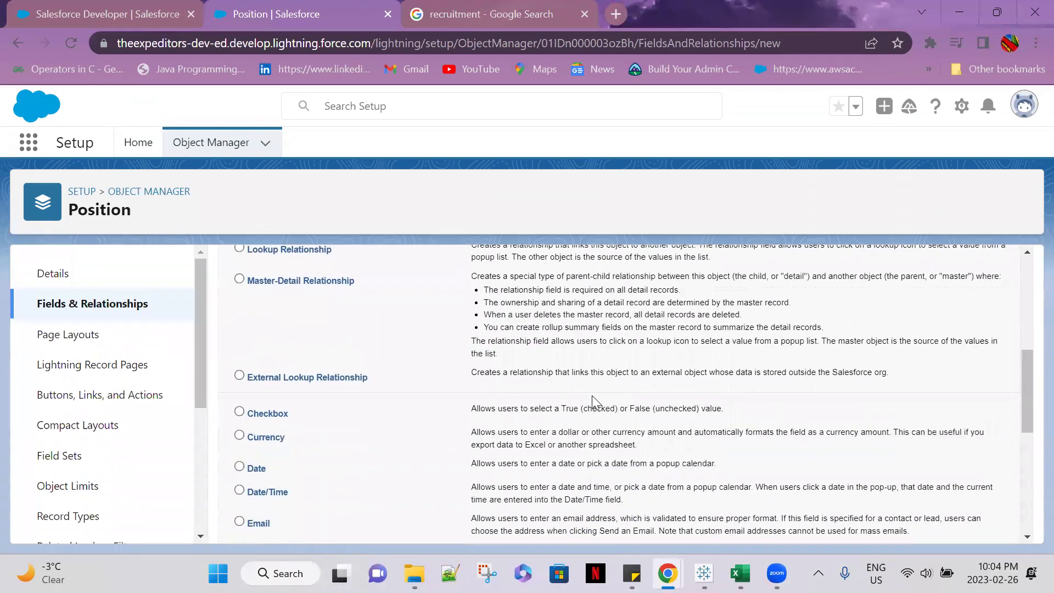
{"action": "scroll", "coordinate": [592, 395], "scroll_direction": "down", "scroll_amount": 5}
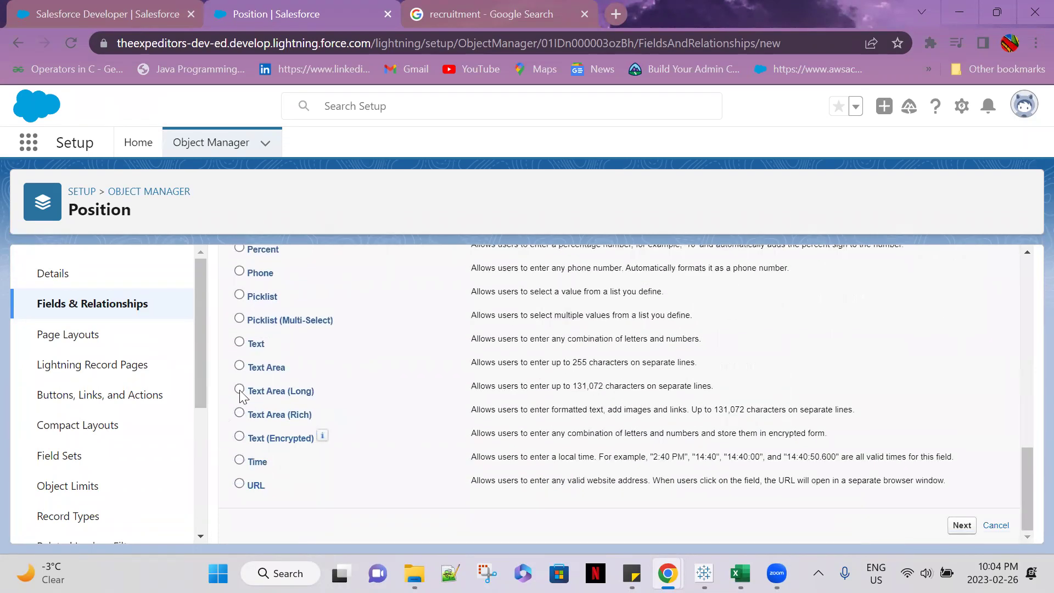
{"action": "left_click", "coordinate": [239, 389]}
{"action": "left_click", "coordinate": [961, 525]}
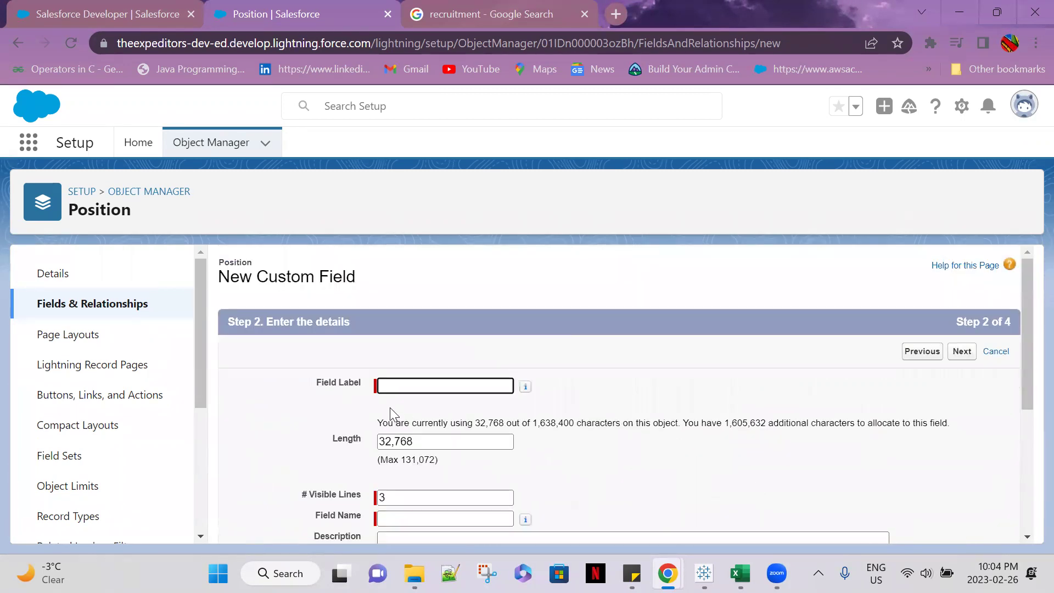
Step: Label the new field "Responsibilities" and let the field name fill in from the label
{"action": "left_click", "coordinate": [395, 386]}
{"action": "type", "text": "Responsibilities"}
{"action": "scroll", "coordinate": [442, 417], "scroll_direction": "down", "scroll_amount": 1}
{"action": "left_click", "coordinate": [419, 437]}
Step: Enter the description "This field will contain Job responsibilities" and the help text "Add Job responsibilities"
{"action": "scroll", "coordinate": [438, 410], "scroll_direction": "down", "scroll_amount": 1}
{"action": "left_click", "coordinate": [422, 390]}
{"action": "type", "text": "This f"}
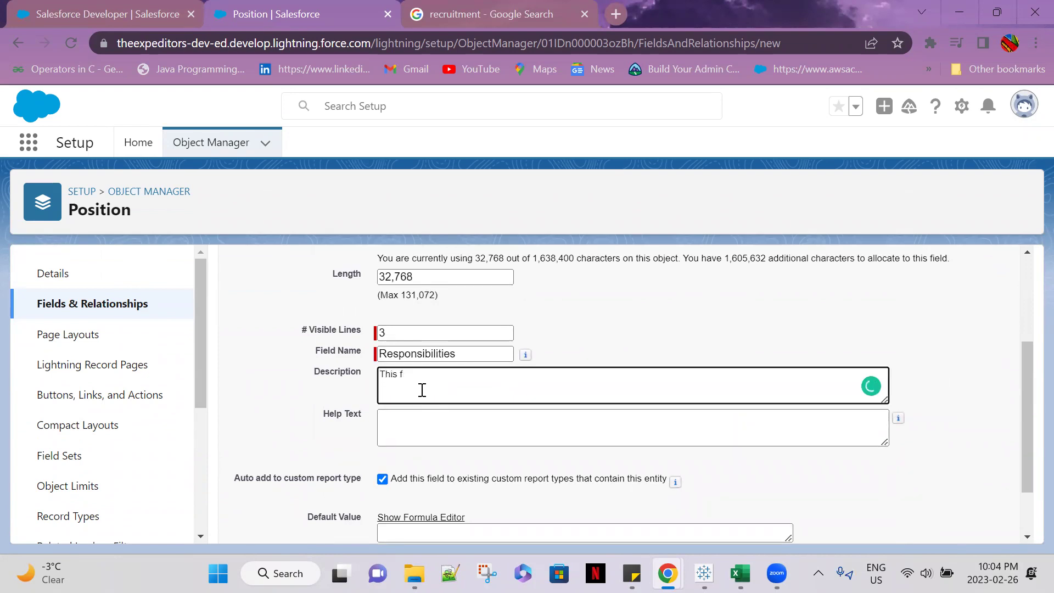
{"action": "type", "text": "oiekd"}
{"action": "type", "text": "d will co"}
{"action": "type", "text": "ntain Job"}
{"action": "type", "text": " resp"}
{"action": "type", "text": "onsib"}
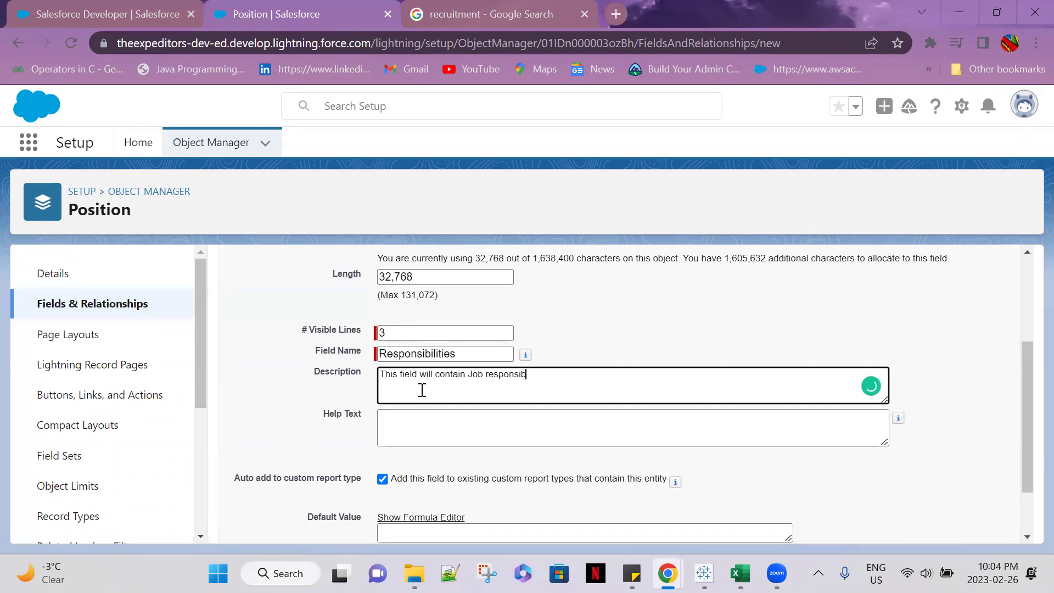
{"action": "type", "text": "ilities"}
{"action": "left_click", "coordinate": [490, 418]}
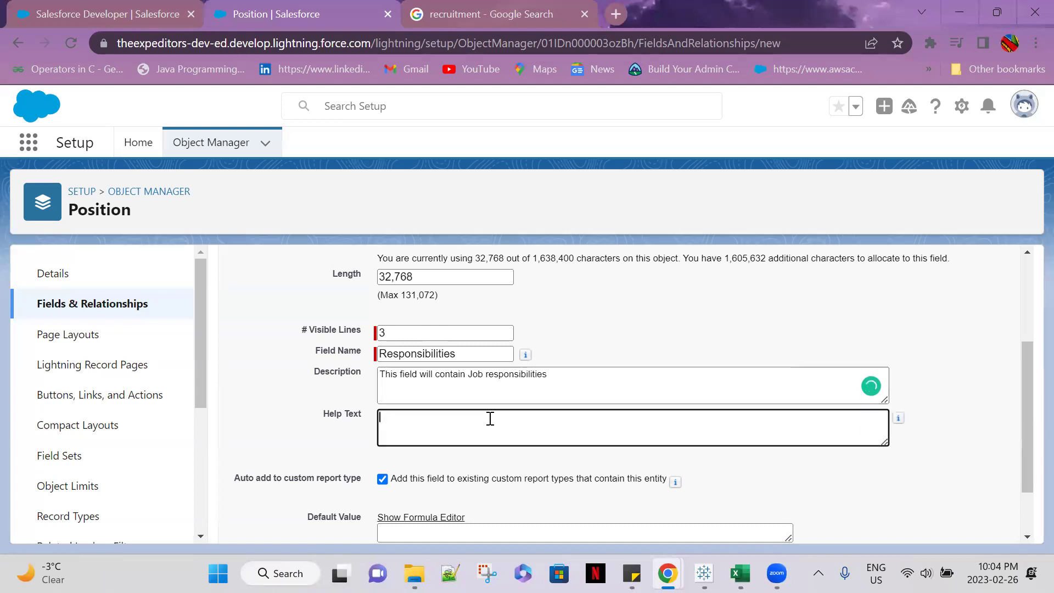
{"action": "type", "text": "Add Job responsibilities"}
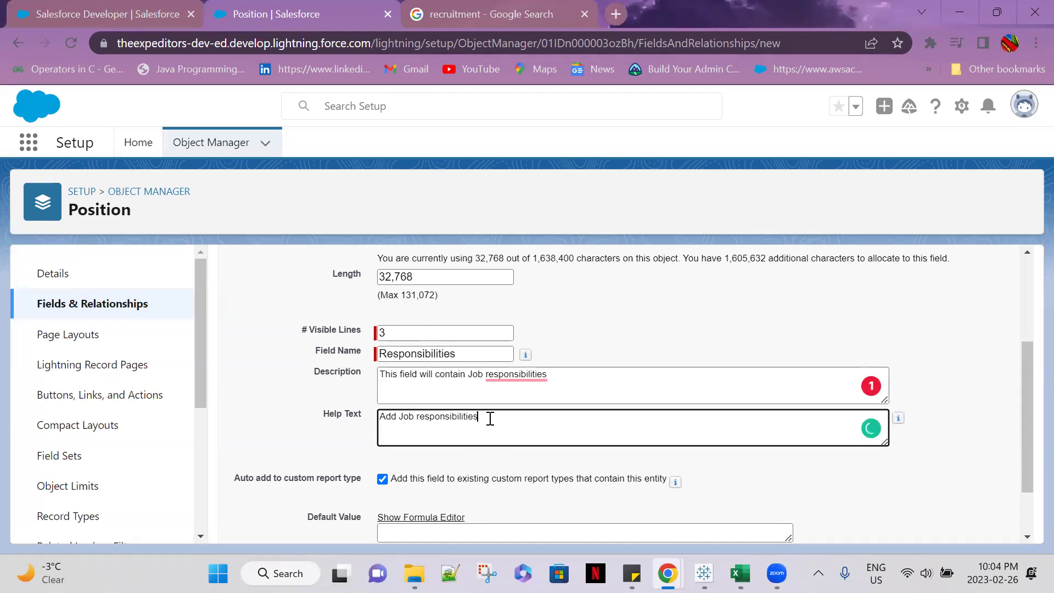
Step: Capitalize "Responsibilities" in both the description and the help text, and accept the field details
{"action": "mouse_move", "coordinate": [519, 377]}
{"action": "left_click", "coordinate": [541, 417]}
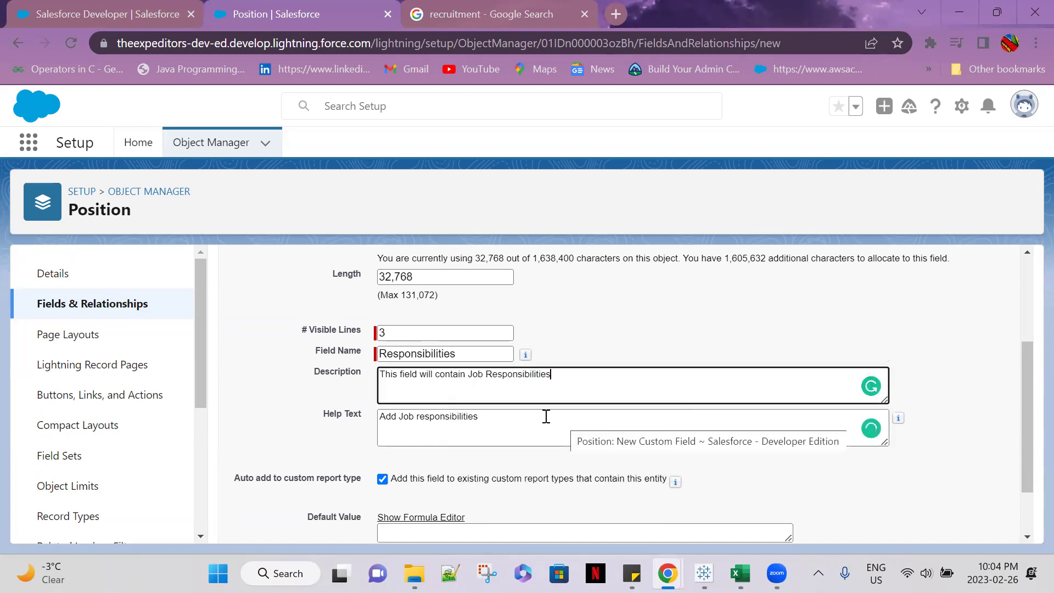
{"action": "left_click", "coordinate": [421, 419]}
{"action": "key", "text": "BackSpace"}
{"action": "type", "text": "R"}
{"action": "left_click", "coordinate": [519, 452]}
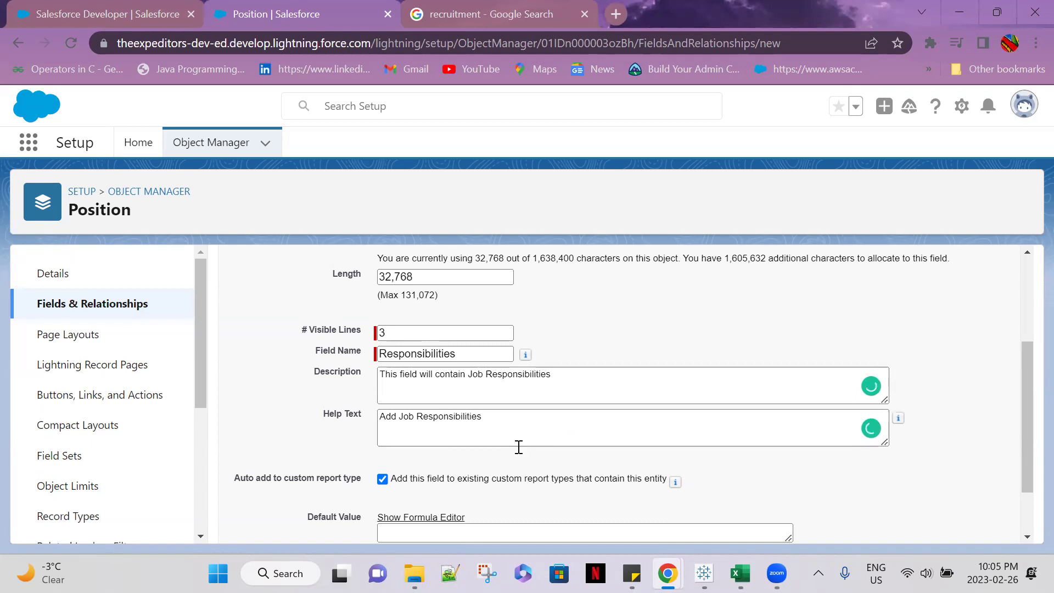
{"action": "left_click", "coordinate": [522, 434]}
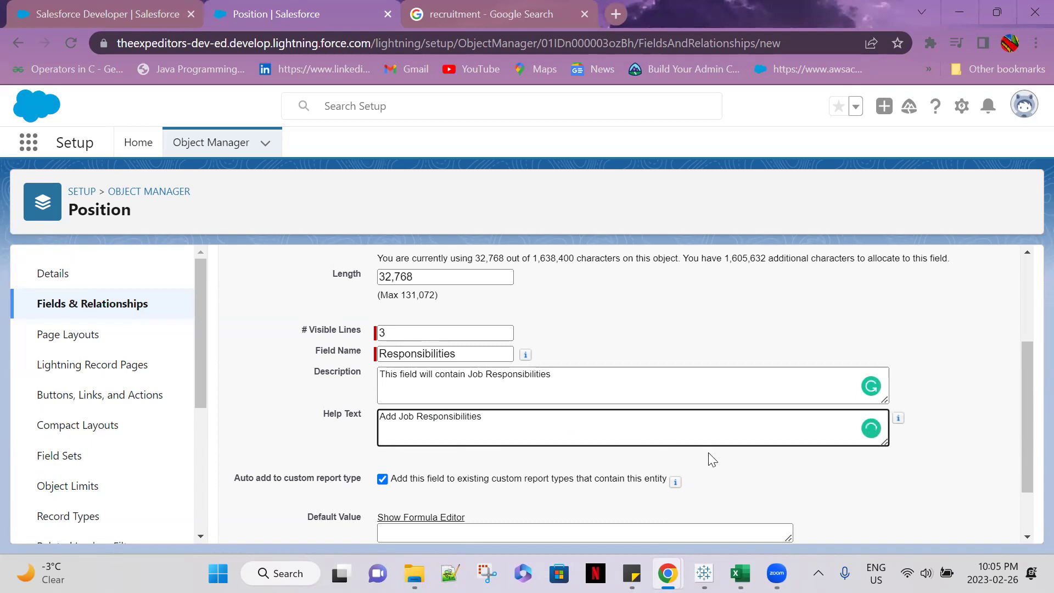
{"action": "scroll", "coordinate": [713, 458], "scroll_direction": "down", "scroll_amount": 2}
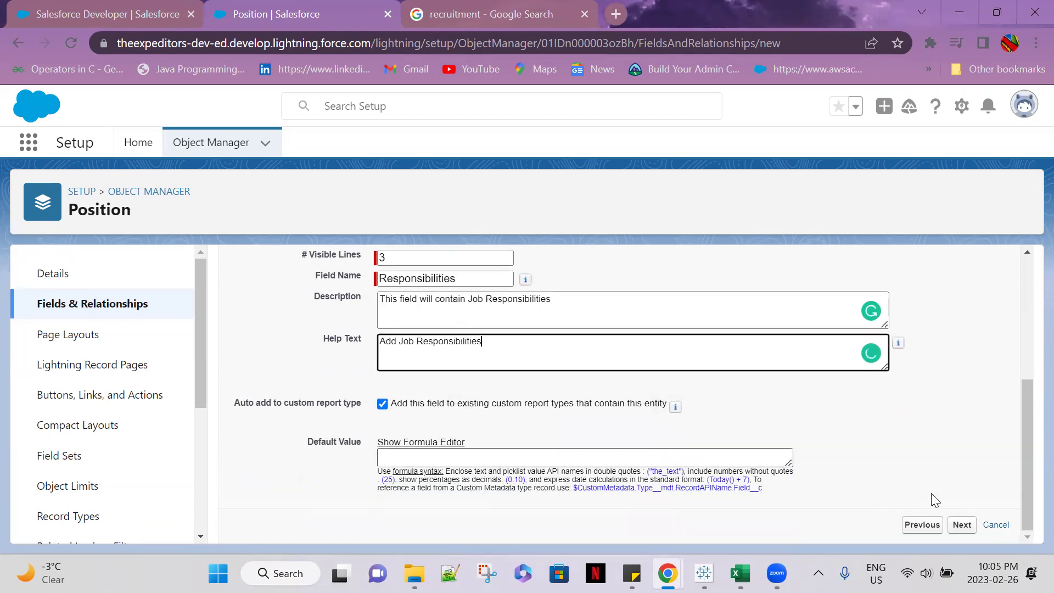
{"action": "left_click", "coordinate": [962, 526]}
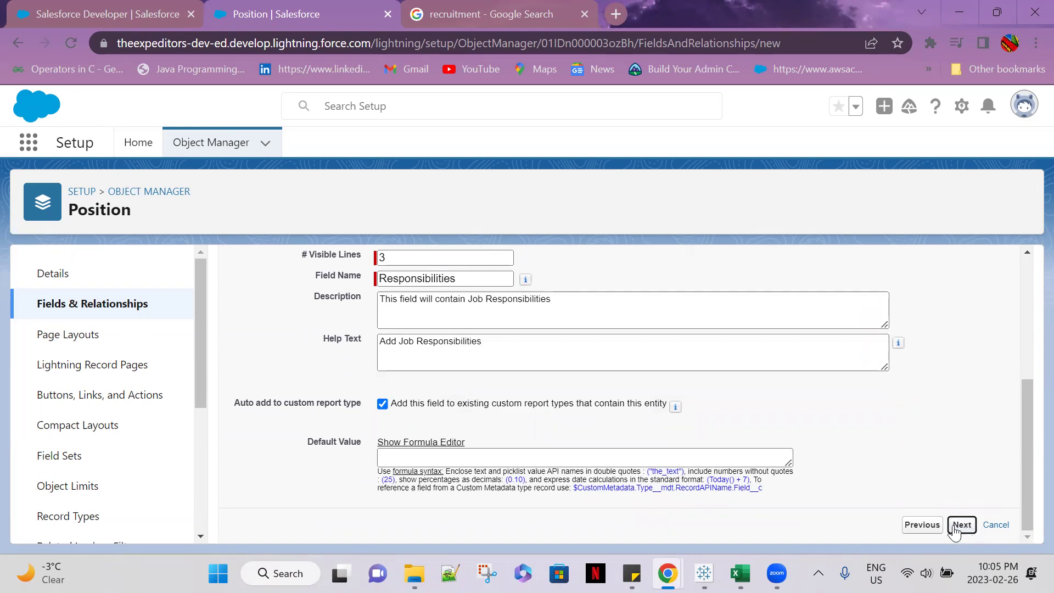
Step: Keep the default field-level security for the Responsibilities field and proceed to its page layout assignment
{"action": "scroll", "coordinate": [926, 435], "scroll_direction": "down", "scroll_amount": 5}
{"action": "scroll", "coordinate": [926, 436], "scroll_direction": "up", "scroll_amount": 5}
{"action": "left_click", "coordinate": [961, 353]}
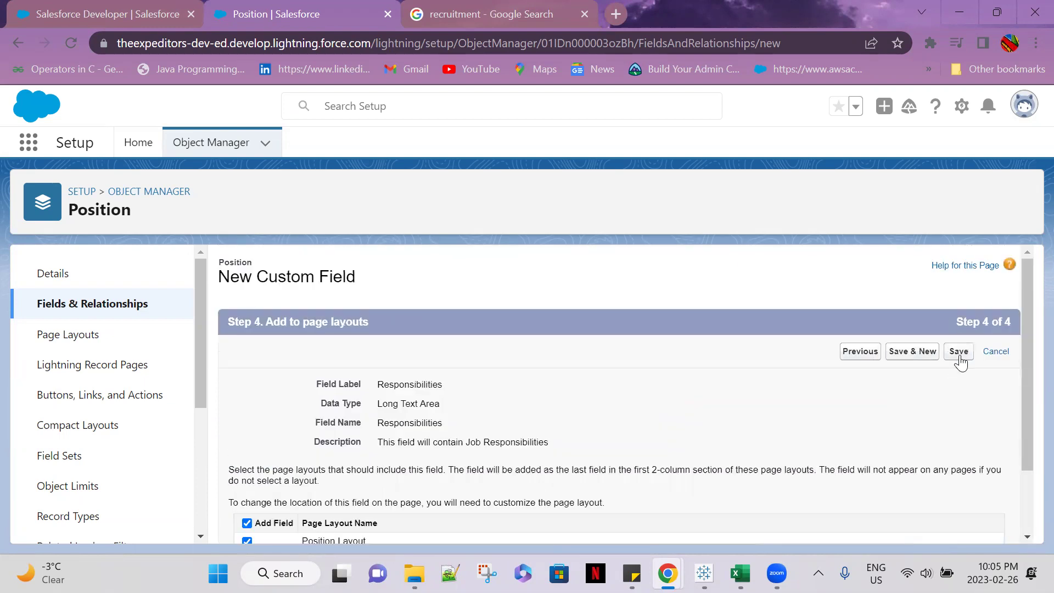
Step: Save the Responsibilities field and start another custom field with the Text Area (Long) data type
{"action": "left_click", "coordinate": [907, 361]}
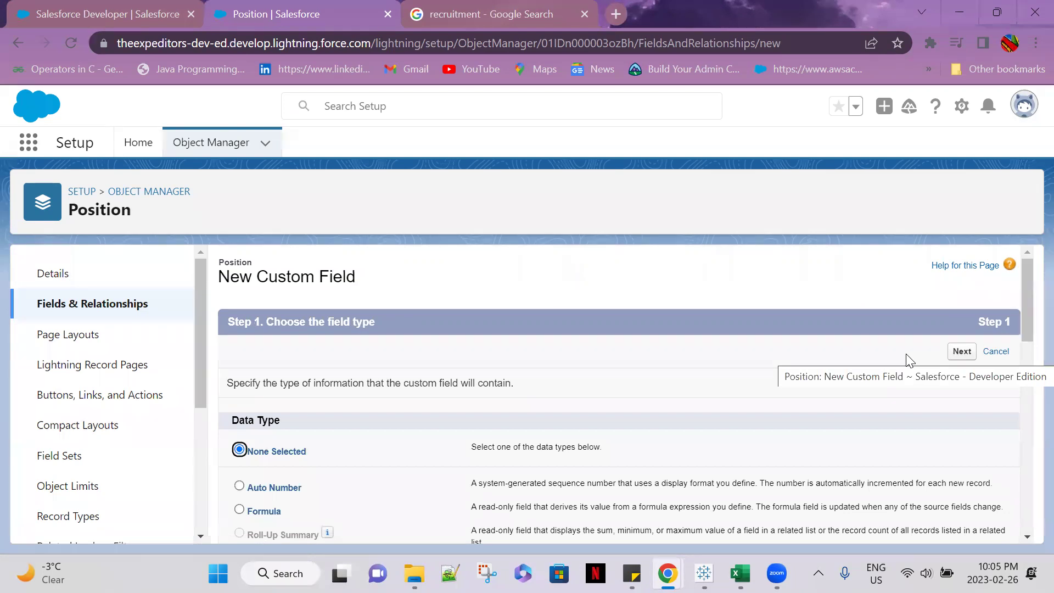
{"action": "scroll", "coordinate": [368, 242], "scroll_direction": "down", "scroll_amount": 10}
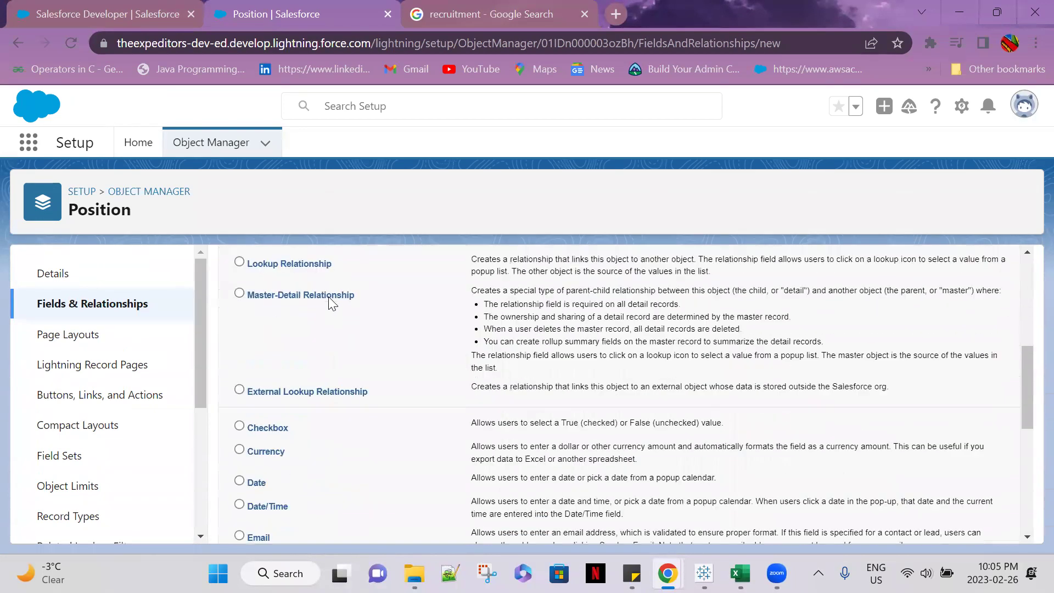
{"action": "scroll", "coordinate": [312, 407], "scroll_direction": "down", "scroll_amount": 3}
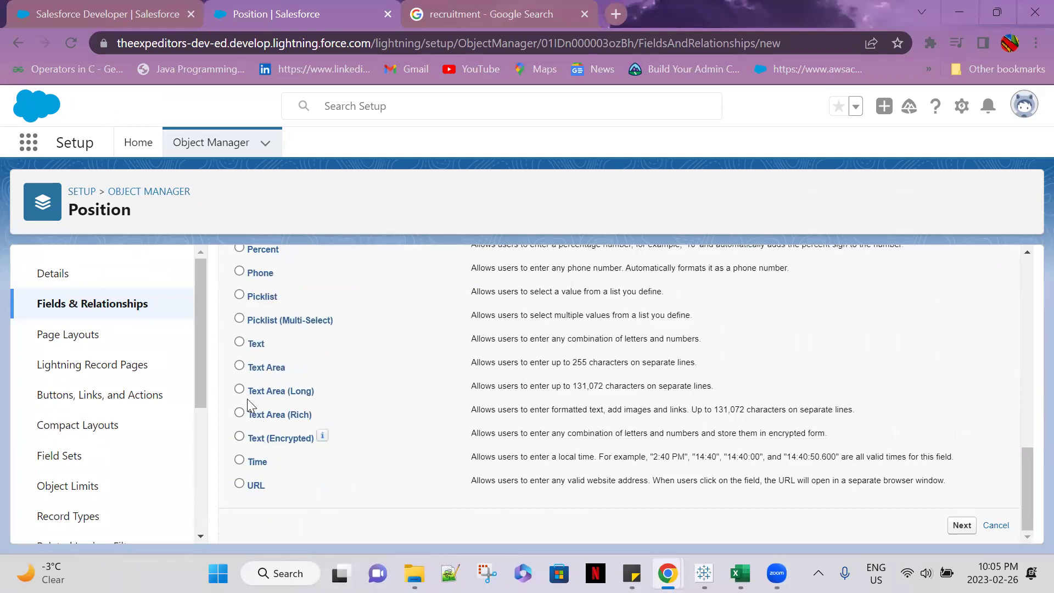
{"action": "left_click", "coordinate": [239, 390]}
{"action": "left_click", "coordinate": [961, 525]}
Step: Label the new field "Skills Required" and let the field name fill in from the label
{"action": "left_click", "coordinate": [403, 384]}
{"action": "type", "text": "Skills Req"}
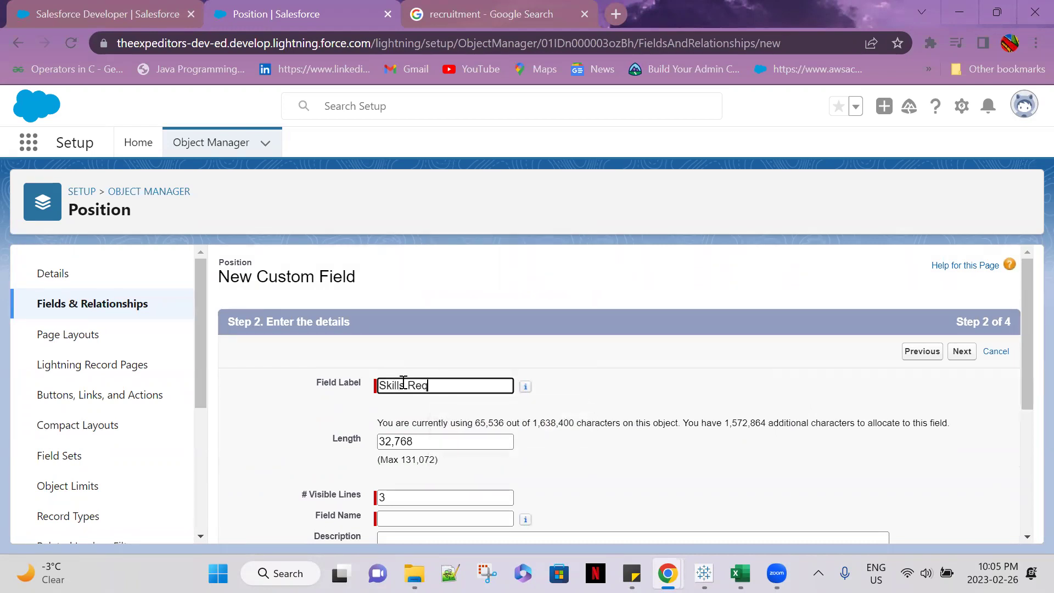
{"action": "type", "text": "uired"}
{"action": "scroll", "coordinate": [446, 412], "scroll_direction": "down", "scroll_amount": 1}
{"action": "left_click", "coordinate": [423, 434]}
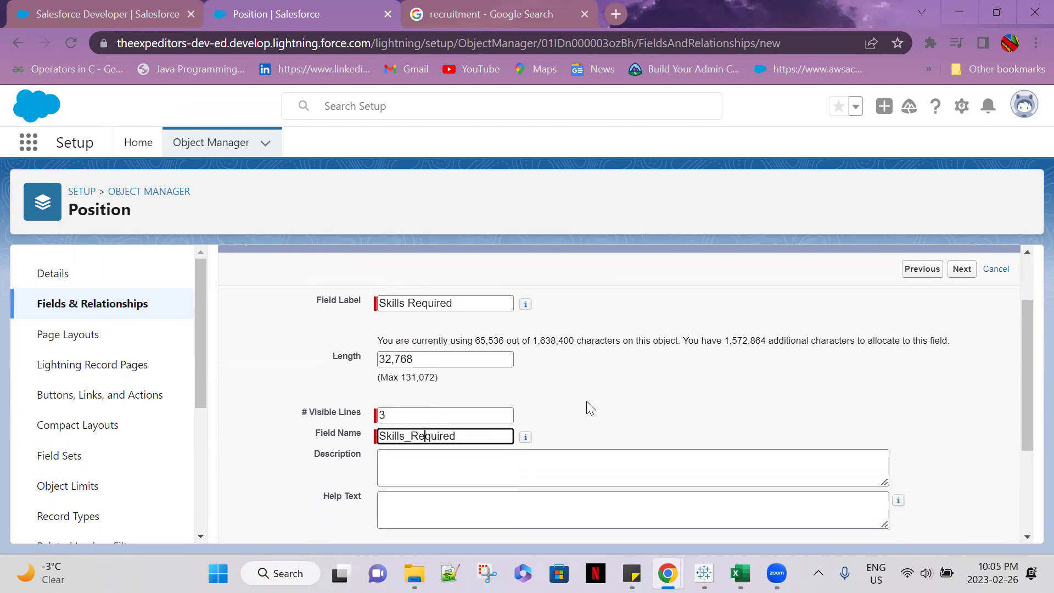
Step: Enter "The skills needed for the job" as the description of the Skills Required field
{"action": "scroll", "coordinate": [549, 400], "scroll_direction": "down", "scroll_amount": 1}
{"action": "left_click", "coordinate": [482, 388]}
{"action": "type", "text": "Add the nskills needed for the job"}
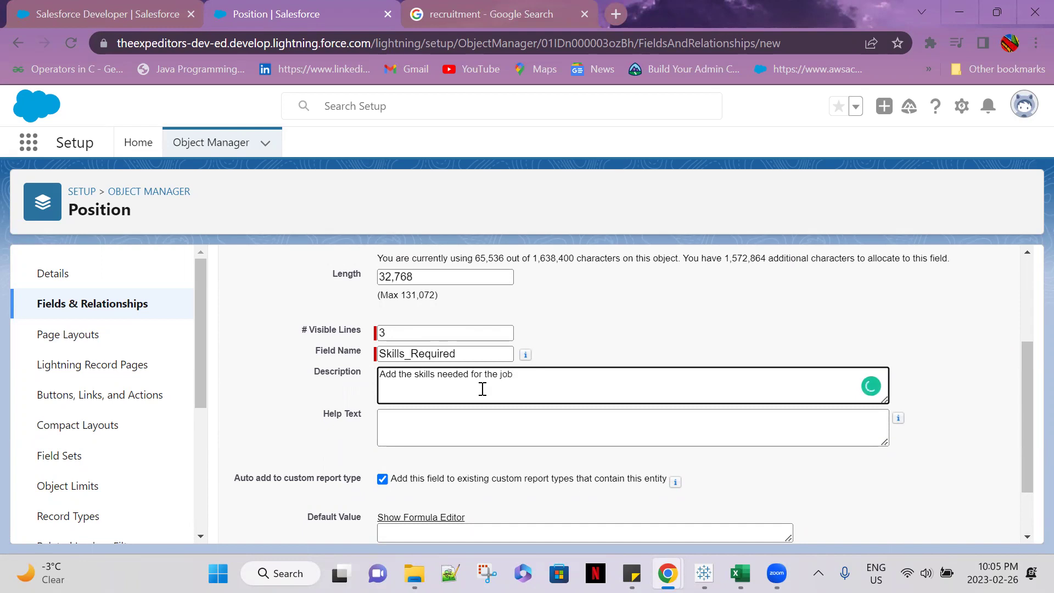
{"action": "double_click", "coordinate": [395, 377]}
{"action": "key", "text": "BackSpace"}
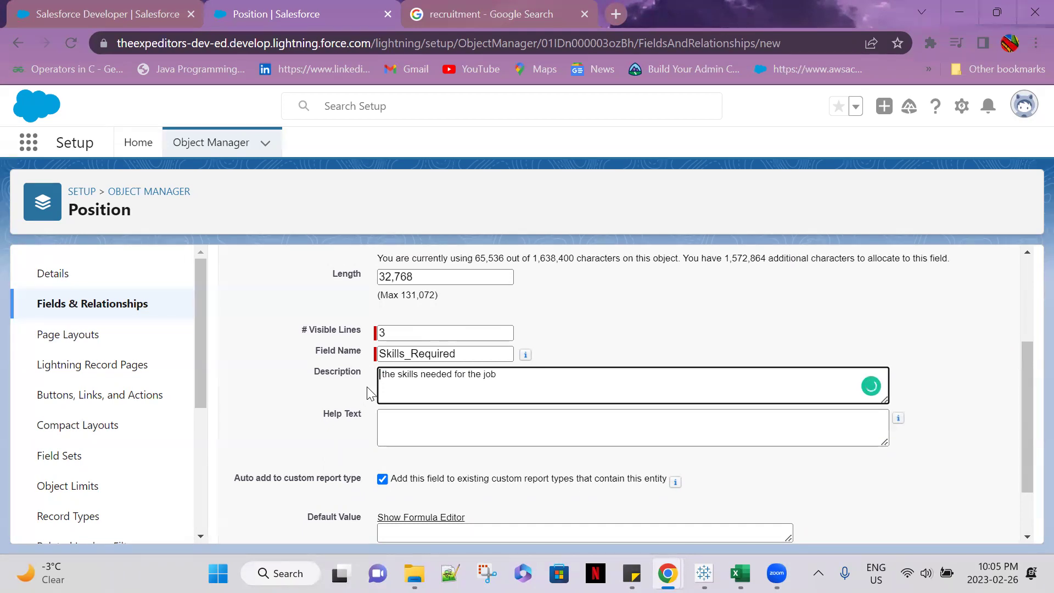
{"action": "key", "text": "BackSpace"}
{"action": "type", "text": "T"}
Step: Enter the help text "Add the skillset needed for the opening" for the Skills Required field
{"action": "left_click", "coordinate": [387, 425]}
{"action": "type", "text": "Add"}
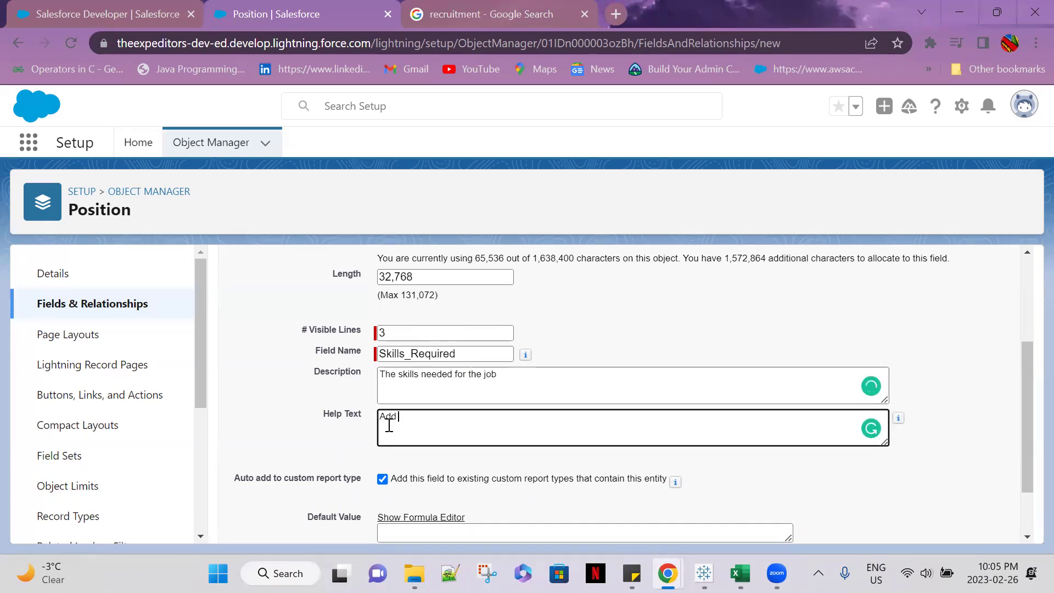
{"action": "type", "text": " the skillset needed goor the opening"}
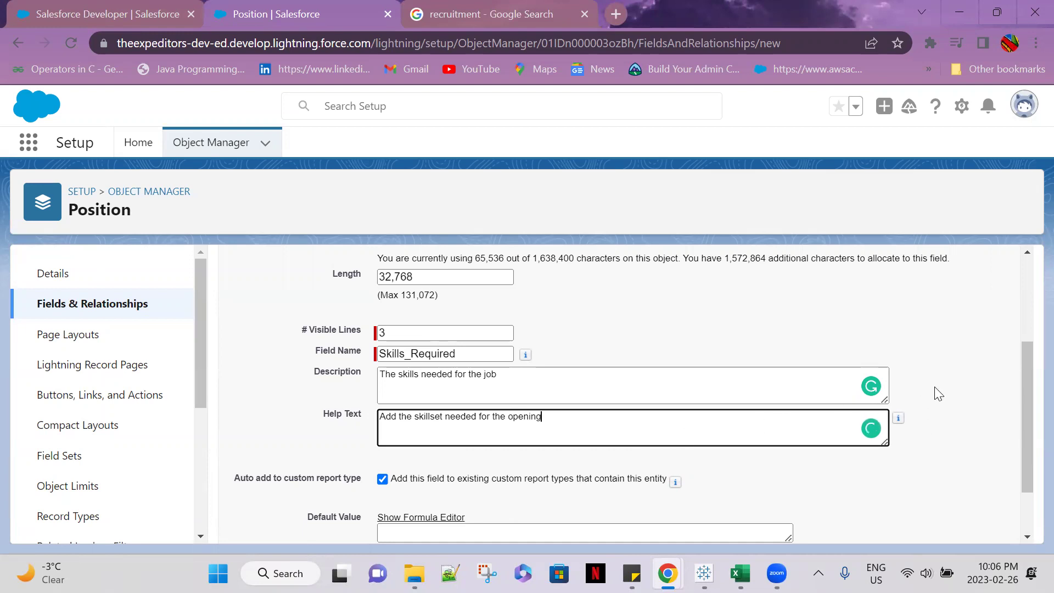
Step: Save the Skills Required field with its default security and page layout, and start another Text Area (Long) field
{"action": "scroll", "coordinate": [938, 393], "scroll_direction": "down", "scroll_amount": 2}
{"action": "left_click", "coordinate": [960, 525]}
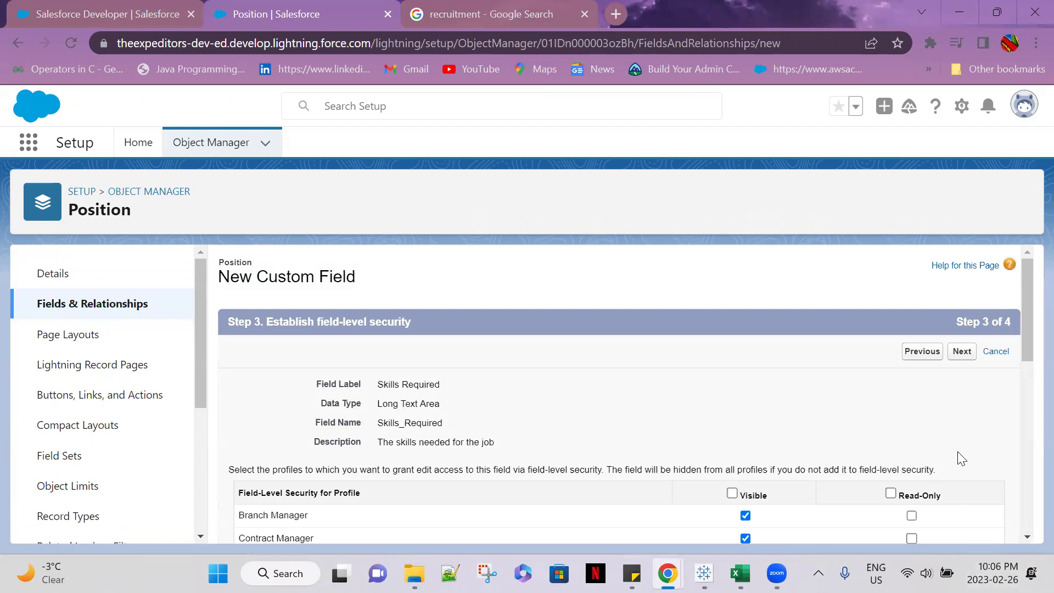
{"action": "left_click", "coordinate": [959, 352]}
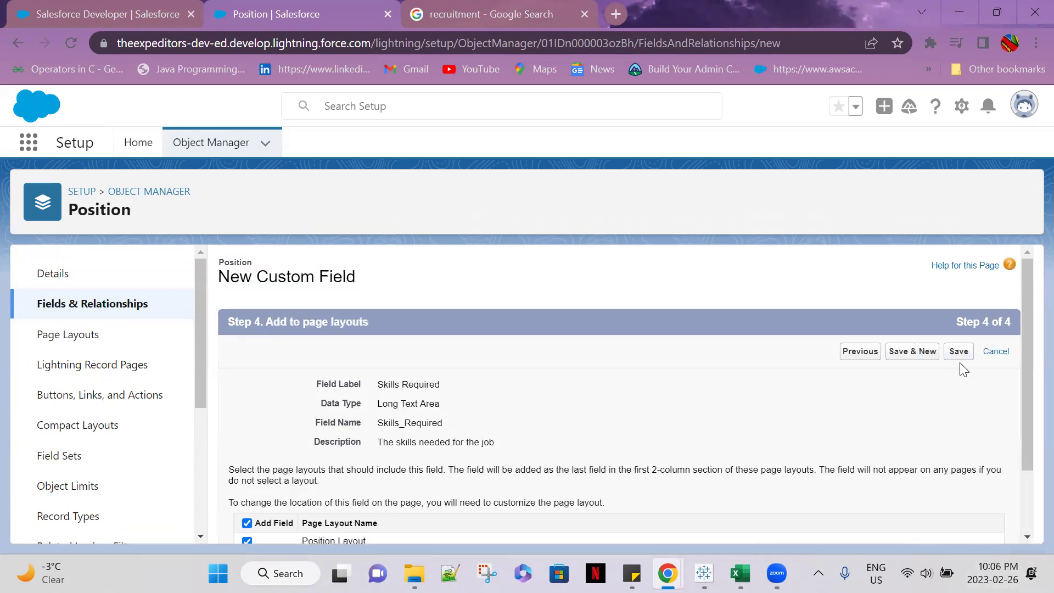
{"action": "left_click", "coordinate": [914, 353]}
{"action": "scroll", "coordinate": [428, 414], "scroll_direction": "down", "scroll_amount": 10}
{"action": "scroll", "coordinate": [442, 422], "scroll_direction": "down", "scroll_amount": 2}
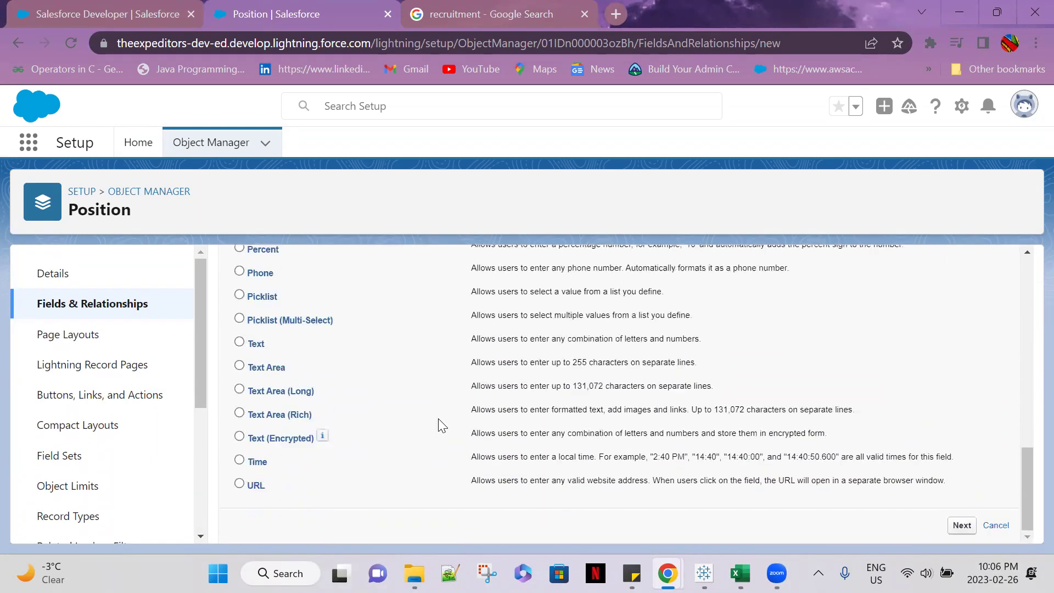
{"action": "left_click", "coordinate": [240, 389]}
{"action": "left_click", "coordinate": [962, 525]}
Step: Label the new field "Educational Requirement" and let the field name fill in from the label
{"action": "left_click", "coordinate": [417, 390]}
{"action": "left_click", "coordinate": [417, 389]}
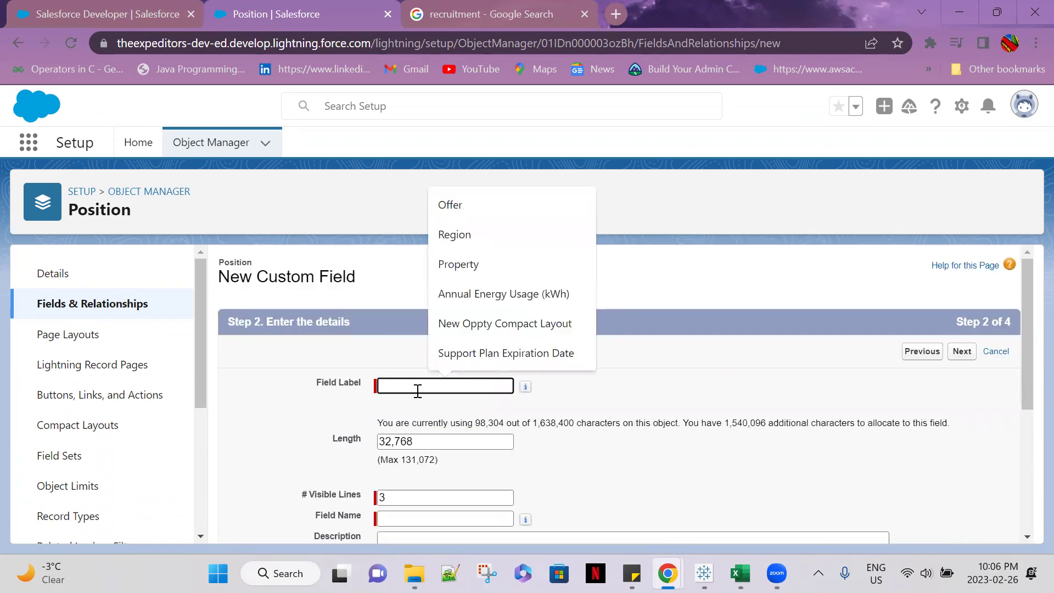
{"action": "type", "text": "Educational Requi"}
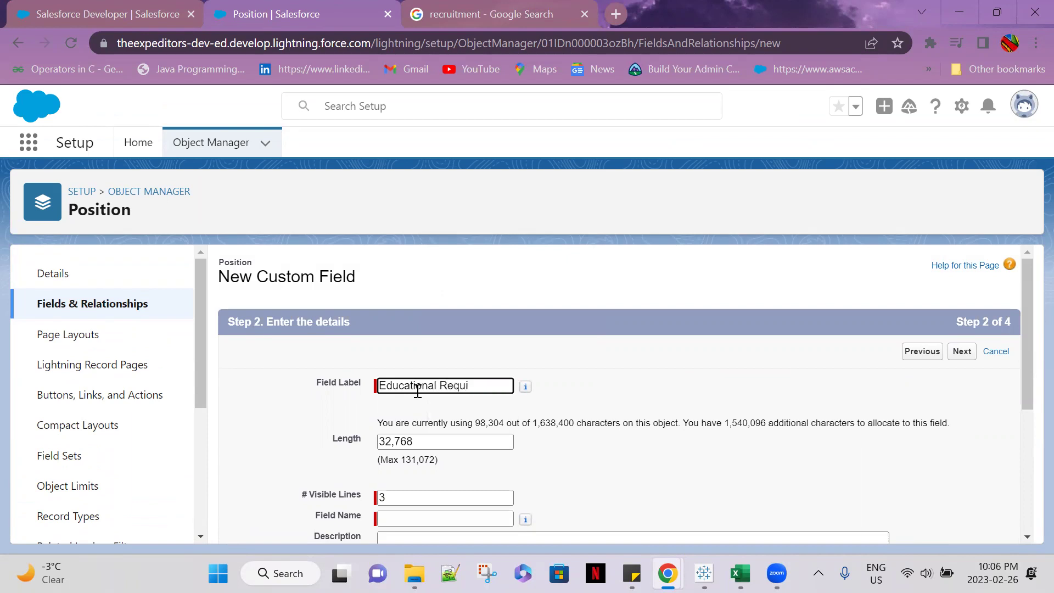
{"action": "type", "text": "rement"}
{"action": "scroll", "coordinate": [551, 406], "scroll_direction": "down", "scroll_amount": 1}
{"action": "left_click", "coordinate": [447, 410]}
{"action": "left_click", "coordinate": [593, 438]}
Step: Enter the description "The education requirement for the job", correcting the misspelled "requirement"
{"action": "scroll", "coordinate": [598, 439], "scroll_direction": "down", "scroll_amount": 2}
{"action": "left_click", "coordinate": [470, 314]}
{"action": "type", "text": "The education "}
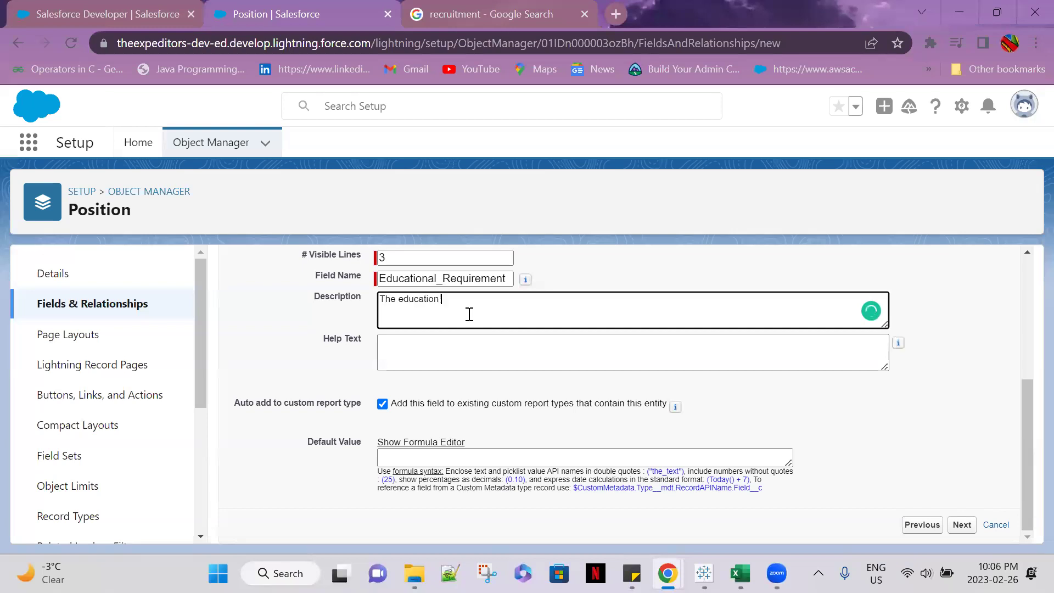
{"action": "type", "text": "requiremnt for the job"}
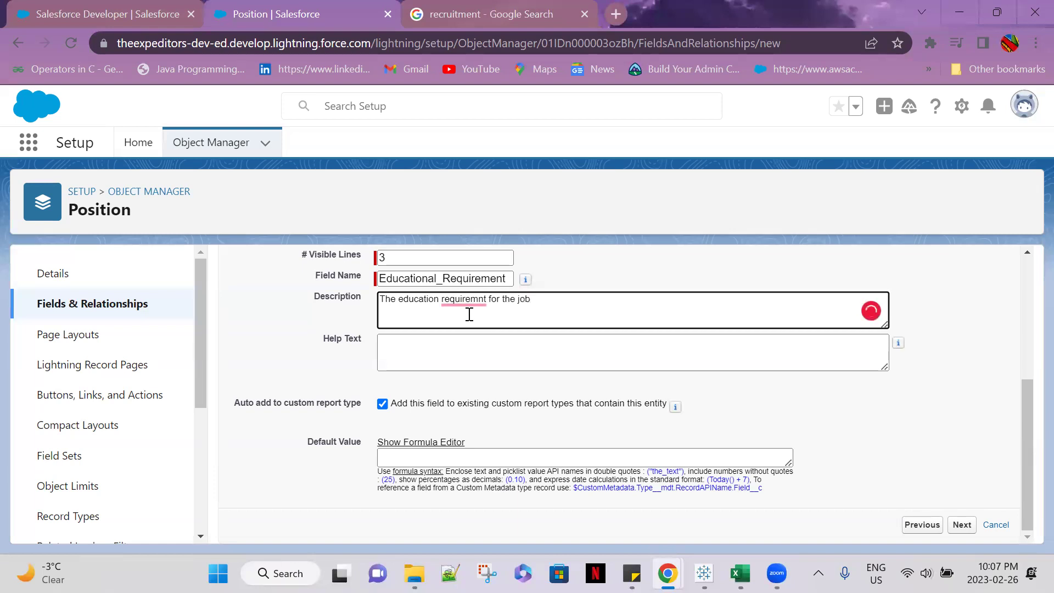
{"action": "left_click", "coordinate": [477, 299]}
{"action": "left_click", "coordinate": [483, 328]}
Step: Enter the help text "Add the education qualification needed for the opening", correcting the misspelled "the"
{"action": "left_click", "coordinate": [425, 355]}
{"action": "type", "text": "Add the edu"}
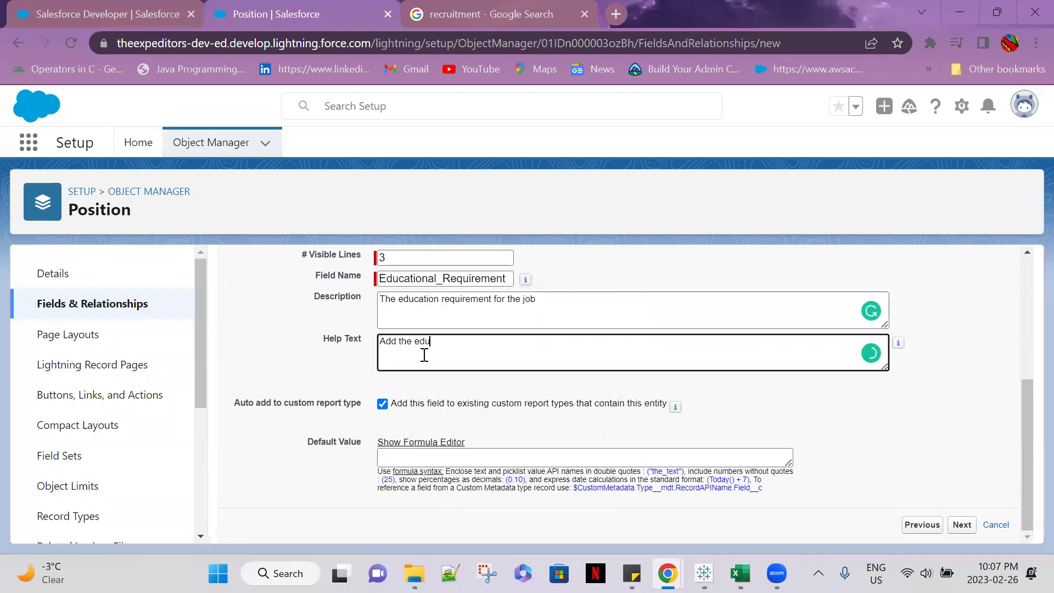
{"action": "type", "text": "cation qualification needed fo"}
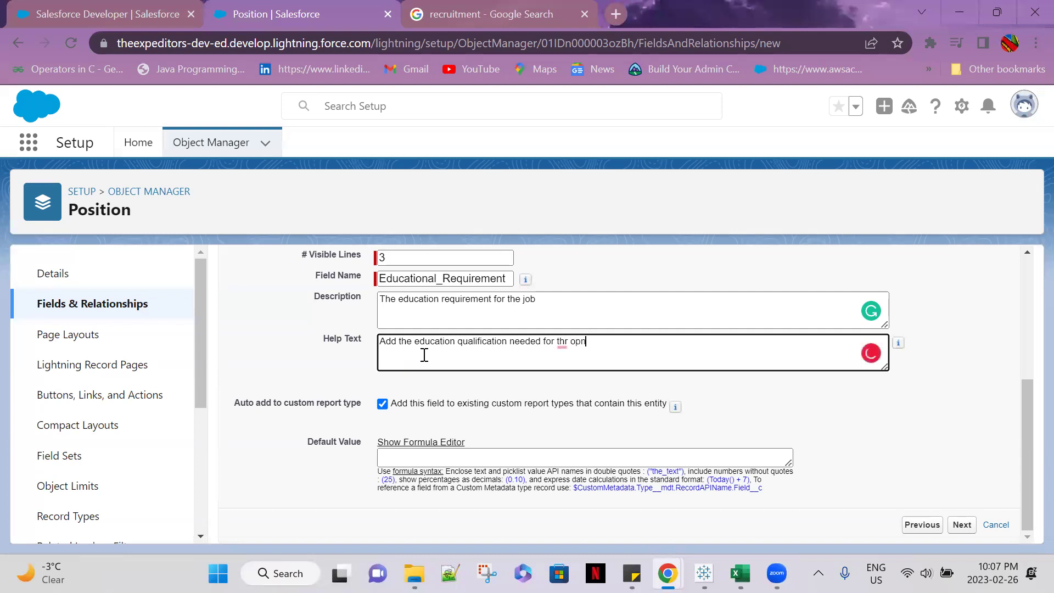
{"action": "type", "text": "r thr opening"}
{"action": "left_click", "coordinate": [562, 342]}
{"action": "left_click", "coordinate": [568, 362]}
Step: Save the Educational Requirement field with its default security and page layout, and start another field of type Currency
{"action": "left_click", "coordinate": [962, 525]}
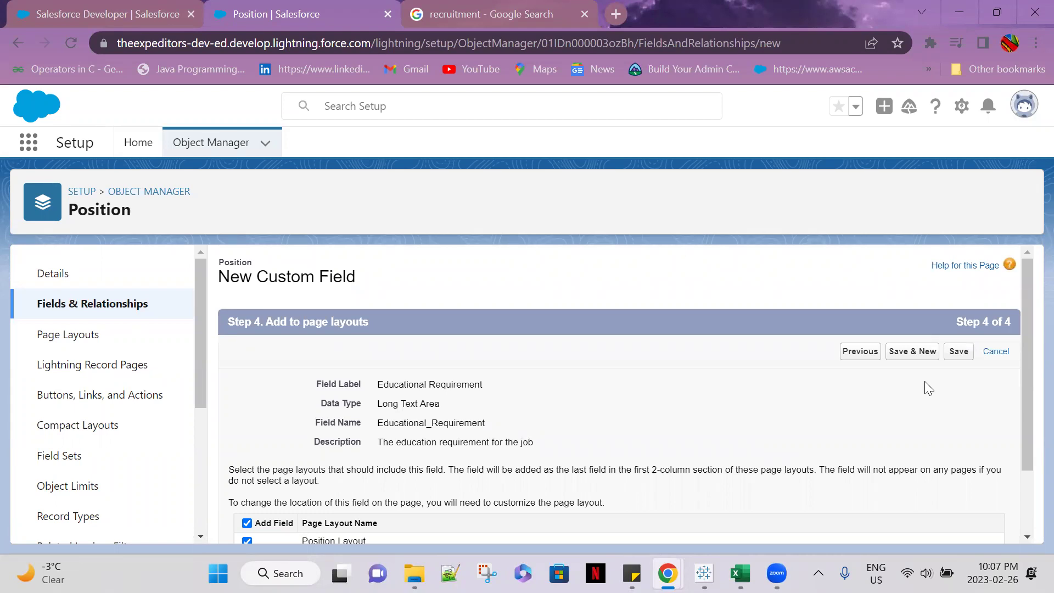
{"action": "left_click", "coordinate": [916, 355]}
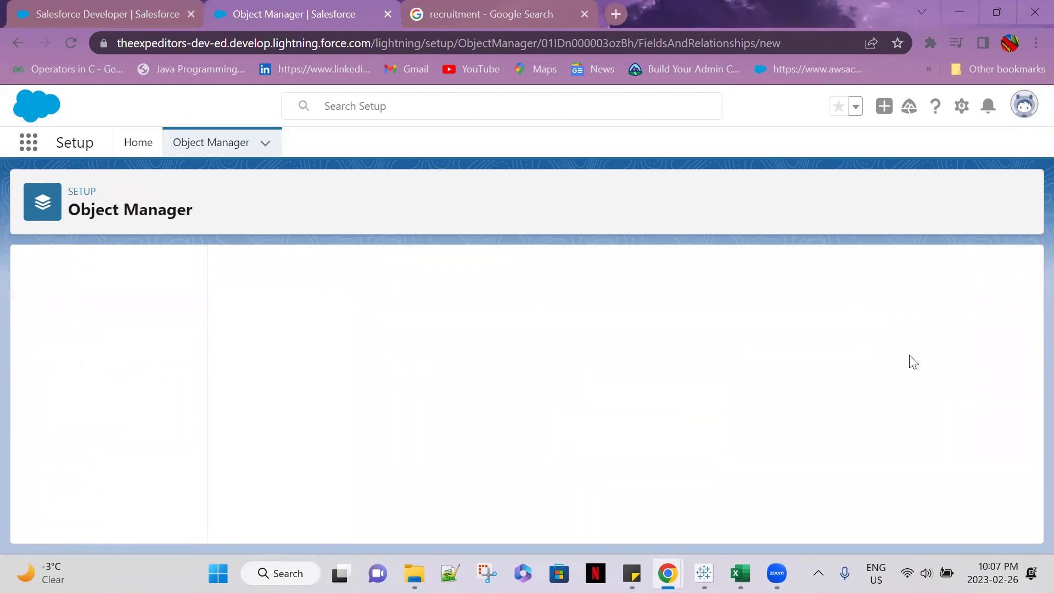
{"action": "scroll", "coordinate": [412, 360], "scroll_direction": "down", "scroll_amount": 5}
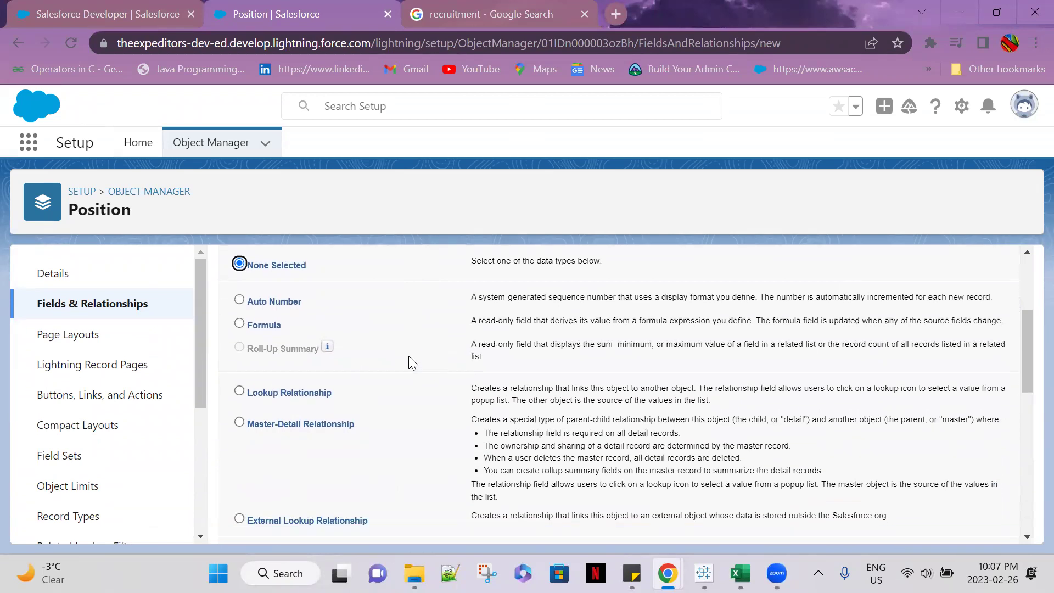
{"action": "scroll", "coordinate": [412, 363], "scroll_direction": "down", "scroll_amount": 2}
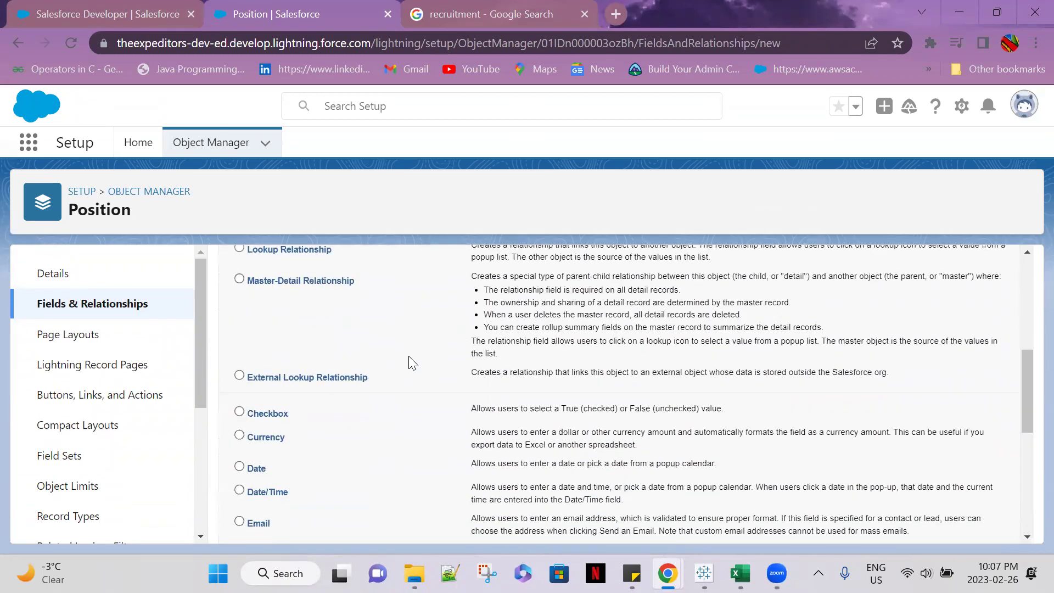
{"action": "scroll", "coordinate": [412, 362], "scroll_direction": "down", "scroll_amount": 2}
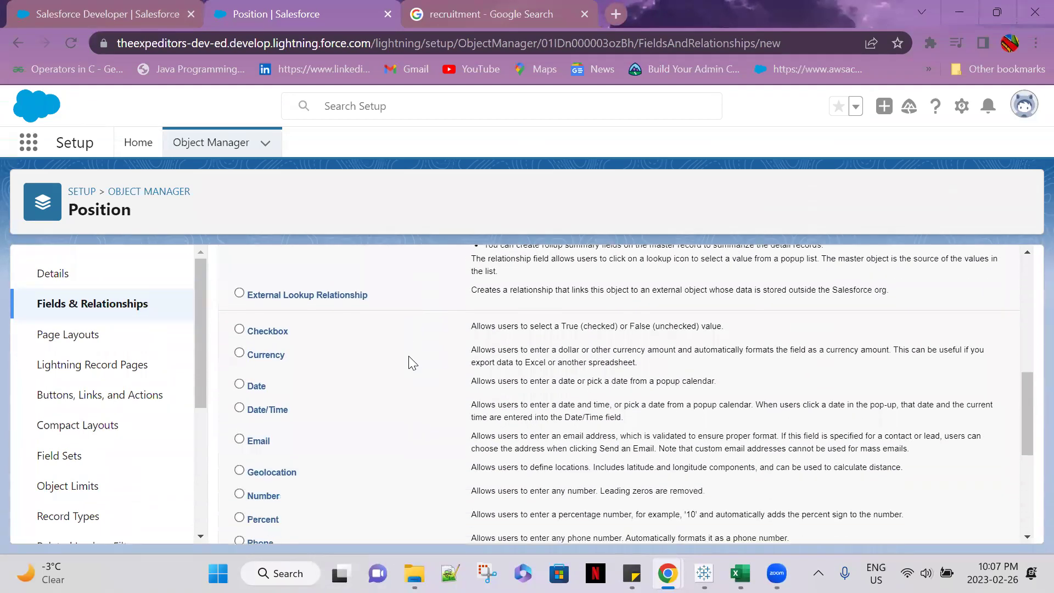
{"action": "left_click", "coordinate": [239, 354]}
{"action": "scroll", "coordinate": [913, 412], "scroll_direction": "down", "scroll_amount": 3}
{"action": "scroll", "coordinate": [915, 415], "scroll_direction": "up", "scroll_amount": 3}
{"action": "scroll", "coordinate": [973, 363], "scroll_direction": "down", "scroll_amount": 5}
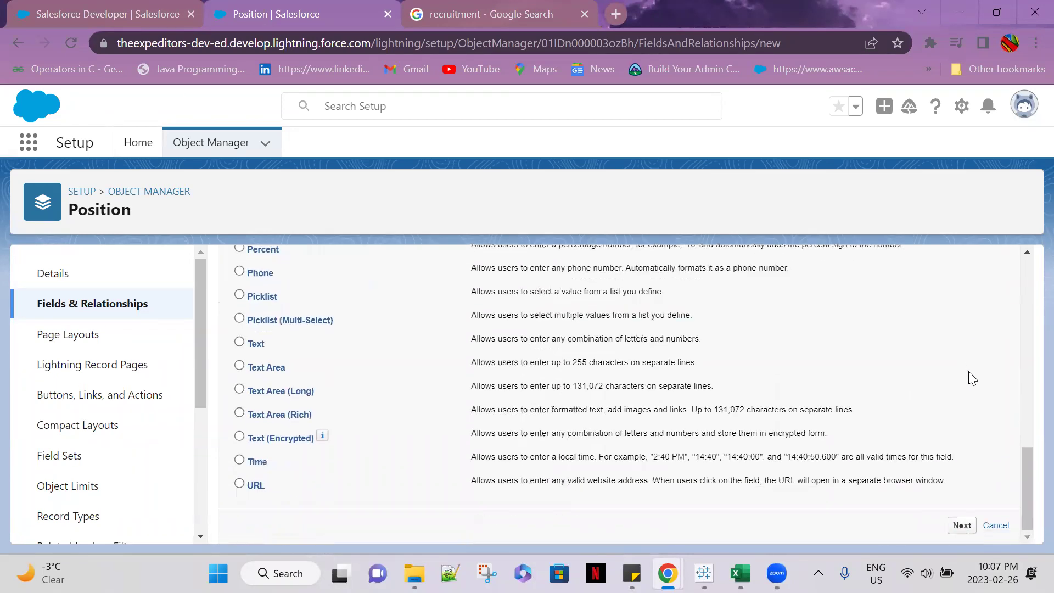
{"action": "left_click", "coordinate": [961, 526]}
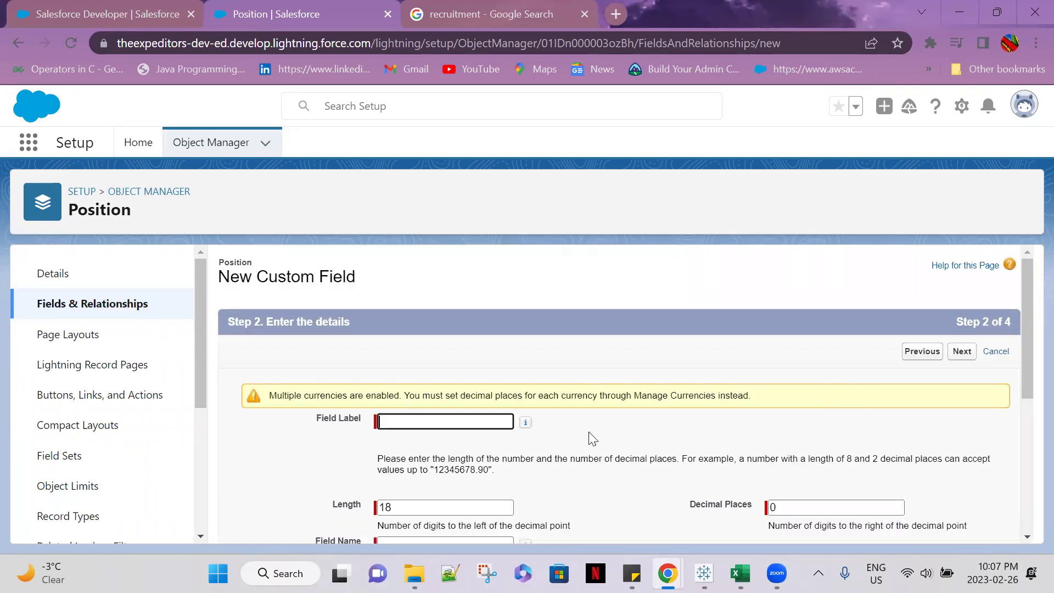
Step: Label the currency field "Min Pay" and let the field name fill in from the label
{"action": "left_click", "coordinate": [445, 421]}
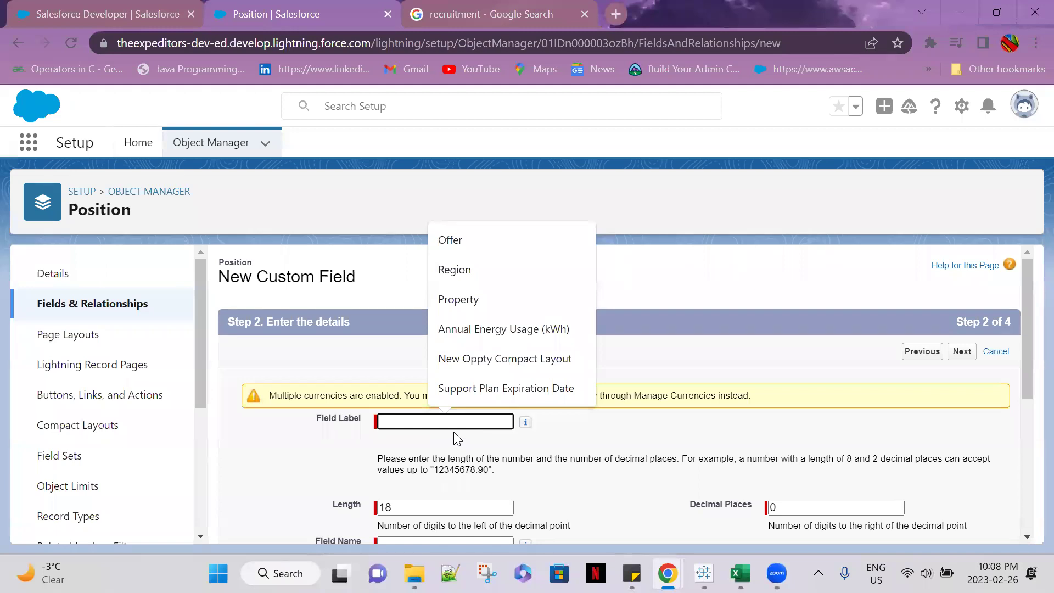
{"action": "left_click", "coordinate": [515, 437]}
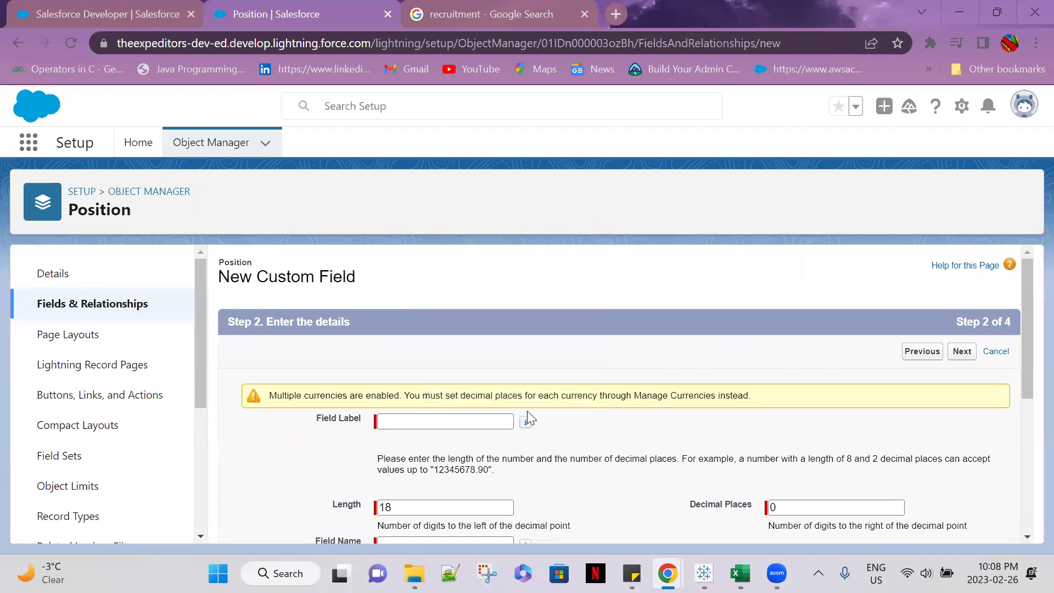
{"action": "scroll", "coordinate": [526, 412], "scroll_direction": "down", "scroll_amount": 1}
{"action": "left_click", "coordinate": [405, 336]}
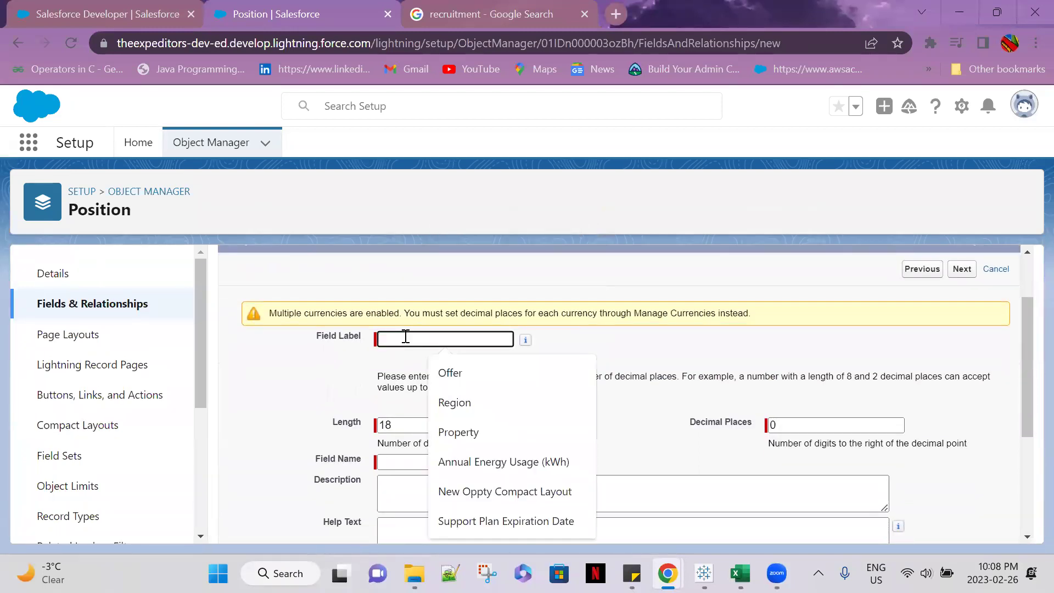
{"action": "type", "text": "Min"}
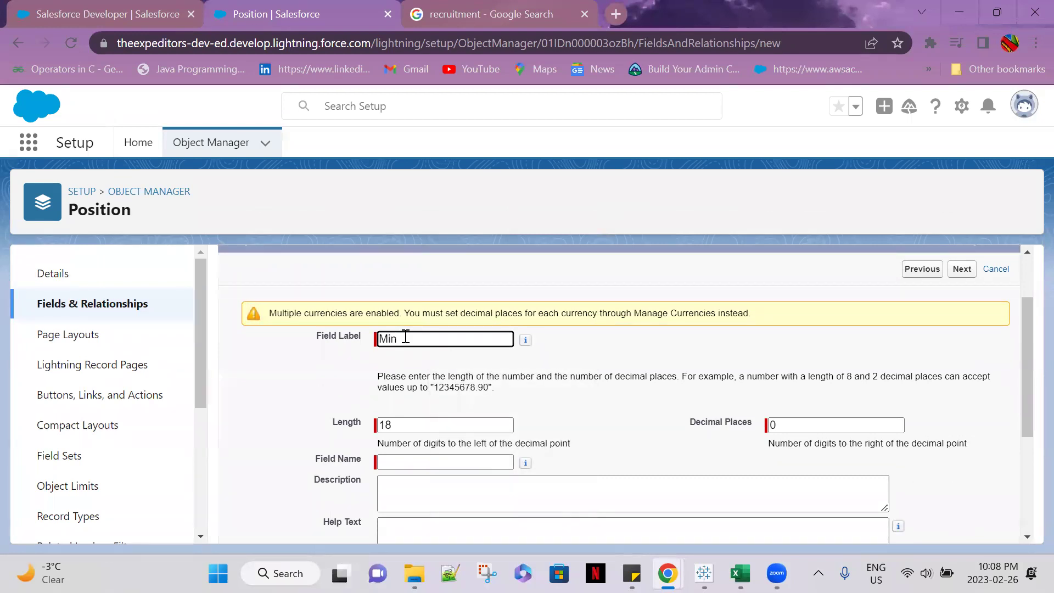
{"action": "type", "text": "pay"}
{"action": "left_click", "coordinate": [397, 339]}
{"action": "left_click", "coordinate": [406, 338]}
{"action": "key", "text": "BackSpace"}
{"action": "type", "text": "P"}
{"action": "left_click", "coordinate": [401, 466]}
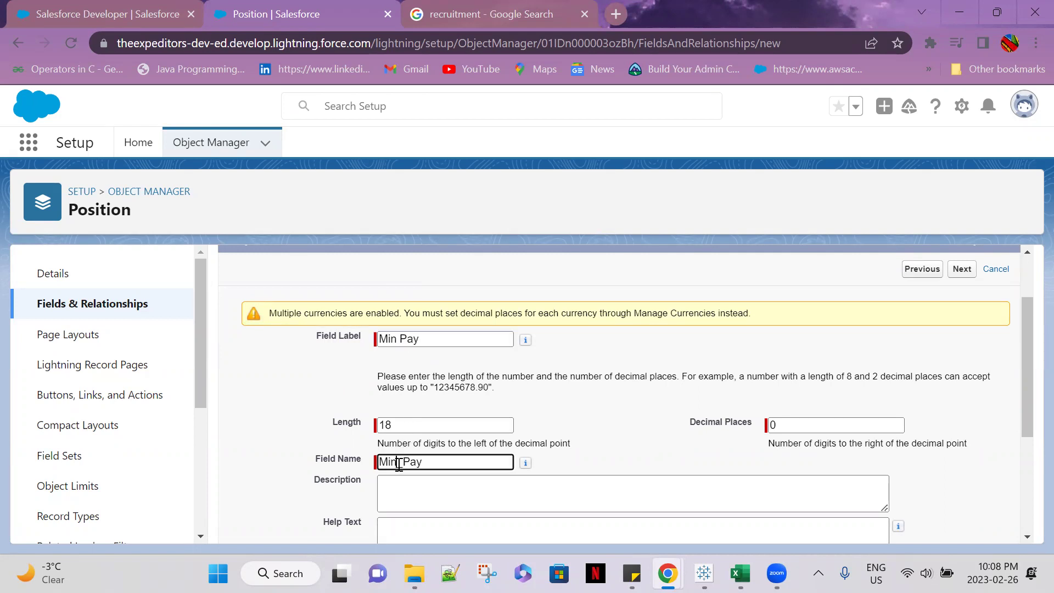
Step: Set the Min Pay field's length to 8 and its decimal places to 2
{"action": "scroll", "coordinate": [477, 494], "scroll_direction": "down", "scroll_amount": 1}
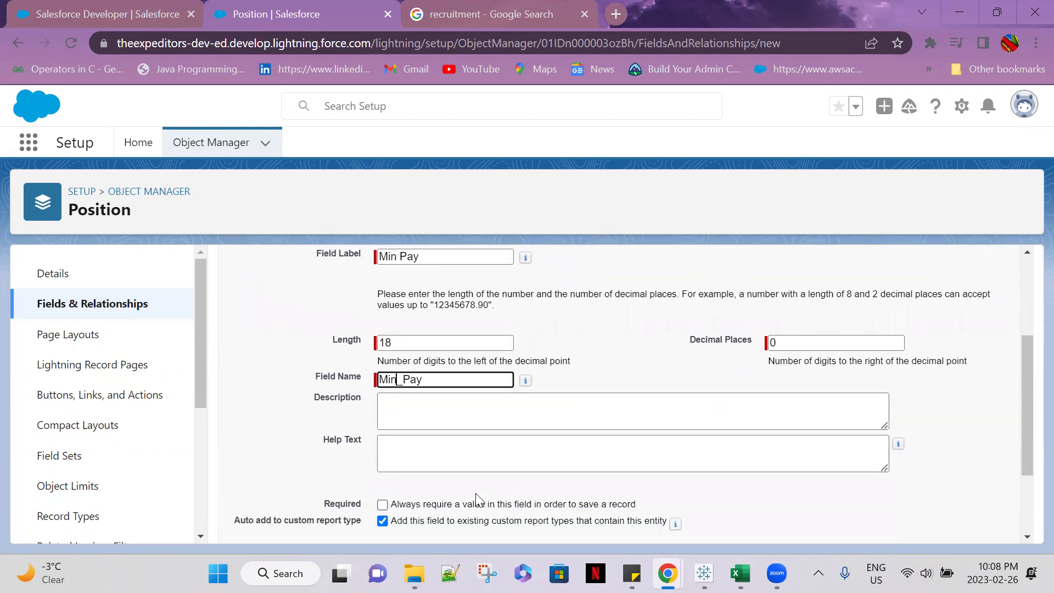
{"action": "left_click", "coordinate": [425, 347]}
{"action": "key", "text": "BackSpace"}
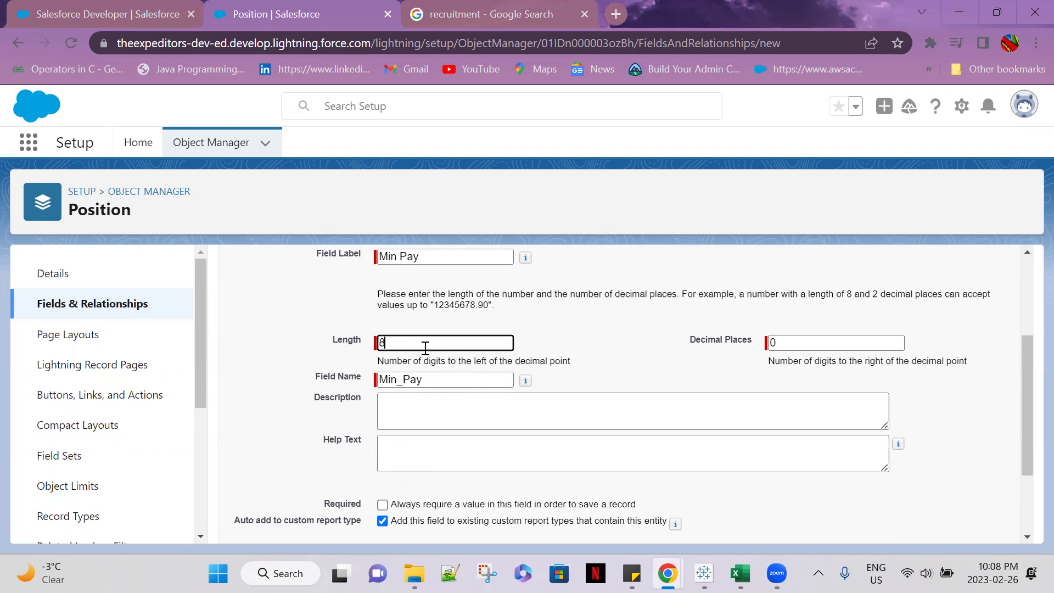
{"action": "left_click", "coordinate": [794, 348]}
{"action": "type", "text": "2"}
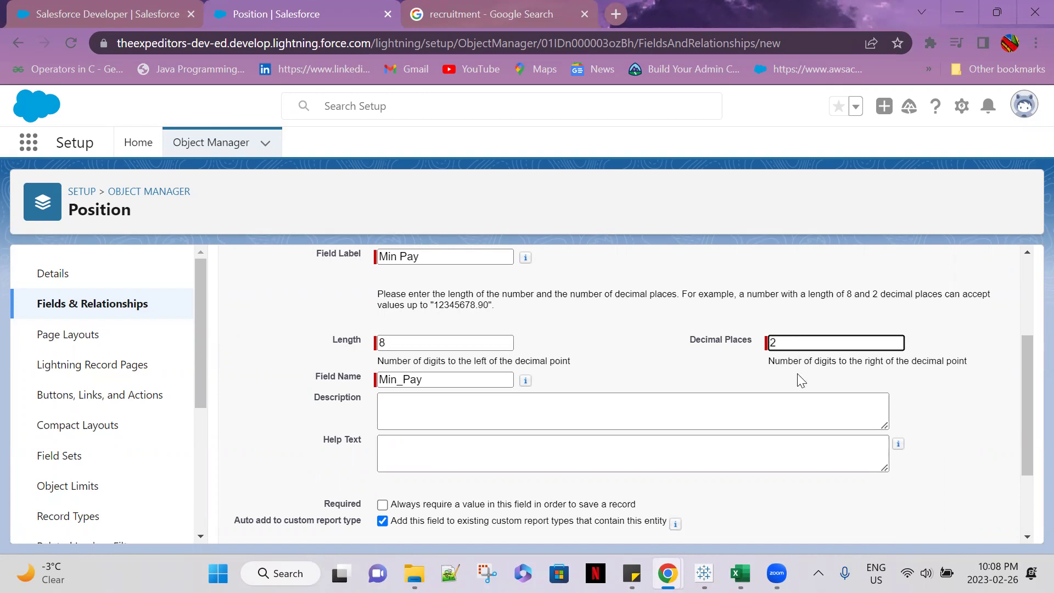
Step: Enter "Minimum salary offered" as the Min Pay field's description
{"action": "left_click", "coordinate": [432, 420]}
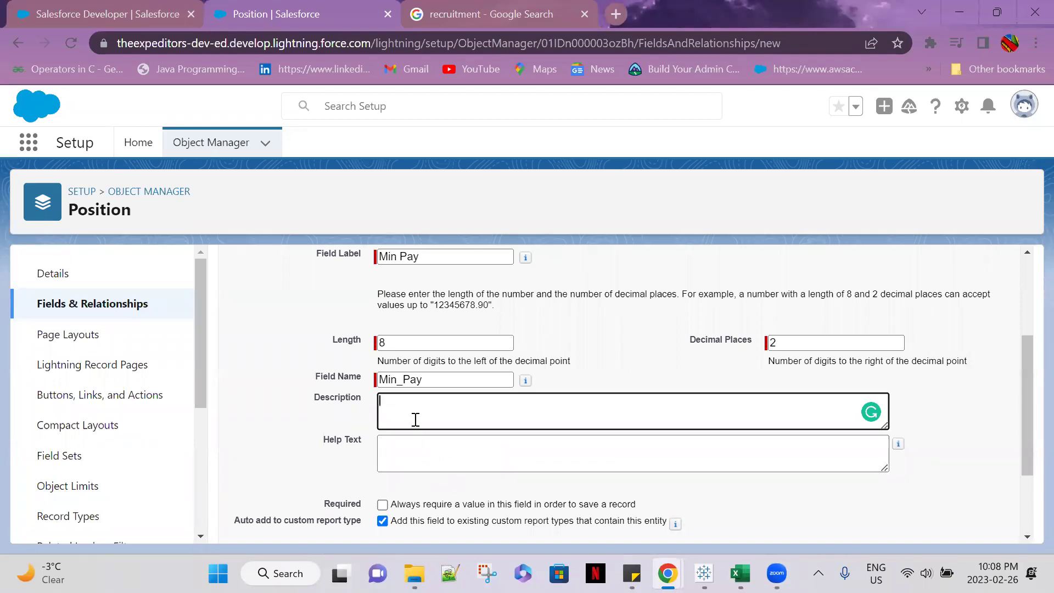
{"action": "type", "text": "Mi"}
{"action": "type", "text": "nim"}
{"action": "type", "text": "um p"}
{"action": "type", "text": "salary"}
{"action": "type", "text": " offered"}
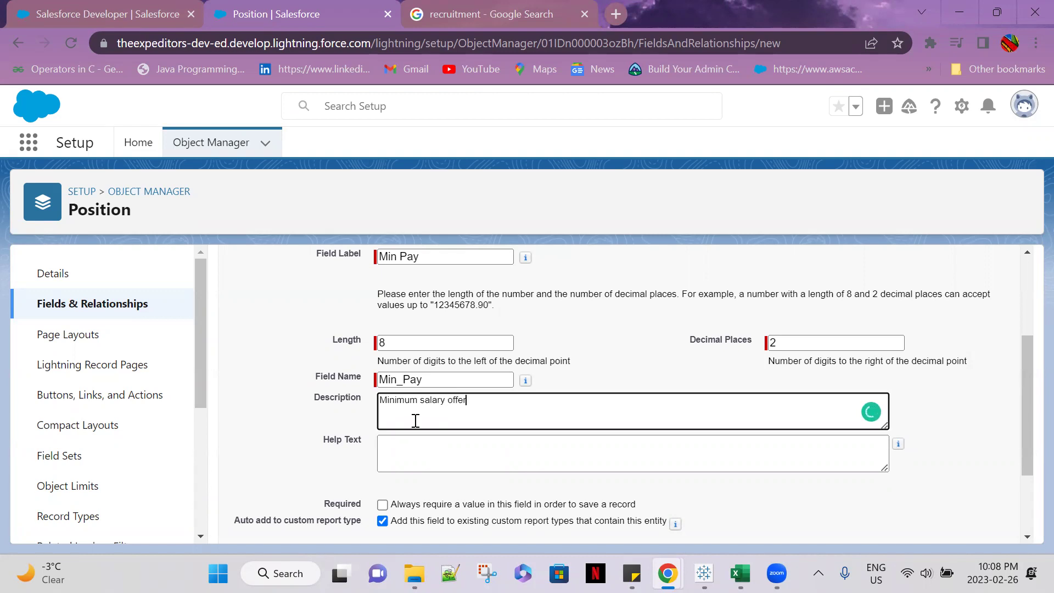
Step: Enter the help text "Add the minimum salary offered for the position", correcting the misspelled "offered", and select the whole text for reuse
{"action": "left_click", "coordinate": [412, 447]}
{"action": "type", "text": "Add the mi"}
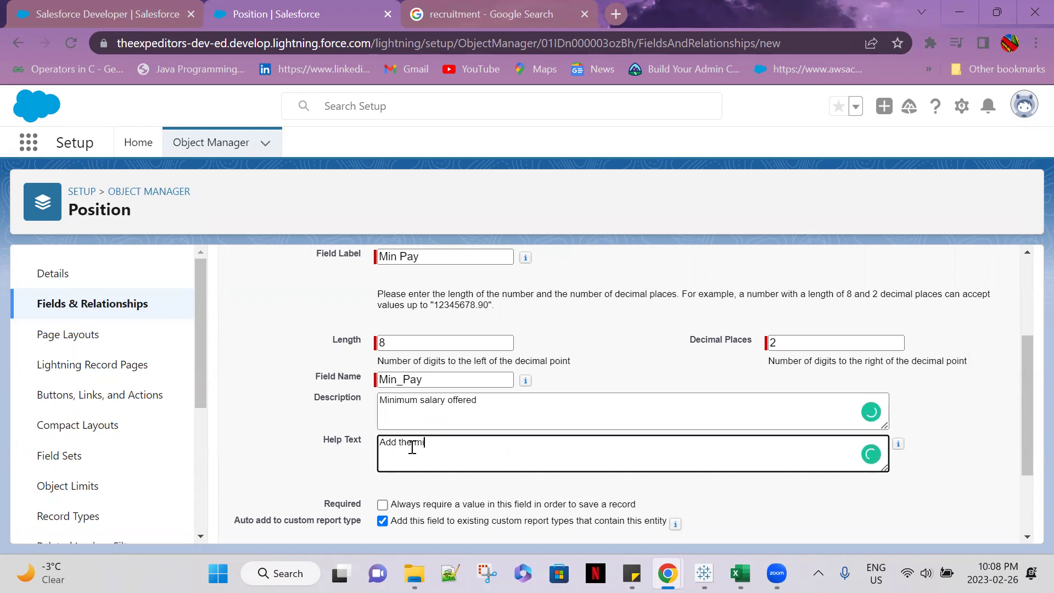
{"action": "type", "text": "nimum salary offerd for the position"}
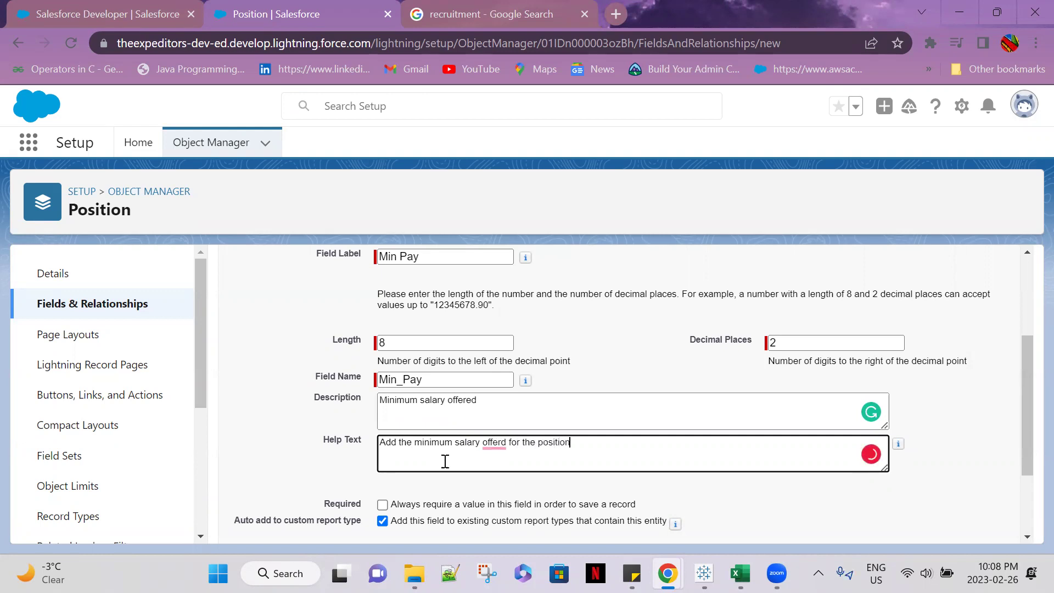
{"action": "left_click", "coordinate": [494, 443]}
{"action": "left_click", "coordinate": [508, 299]}
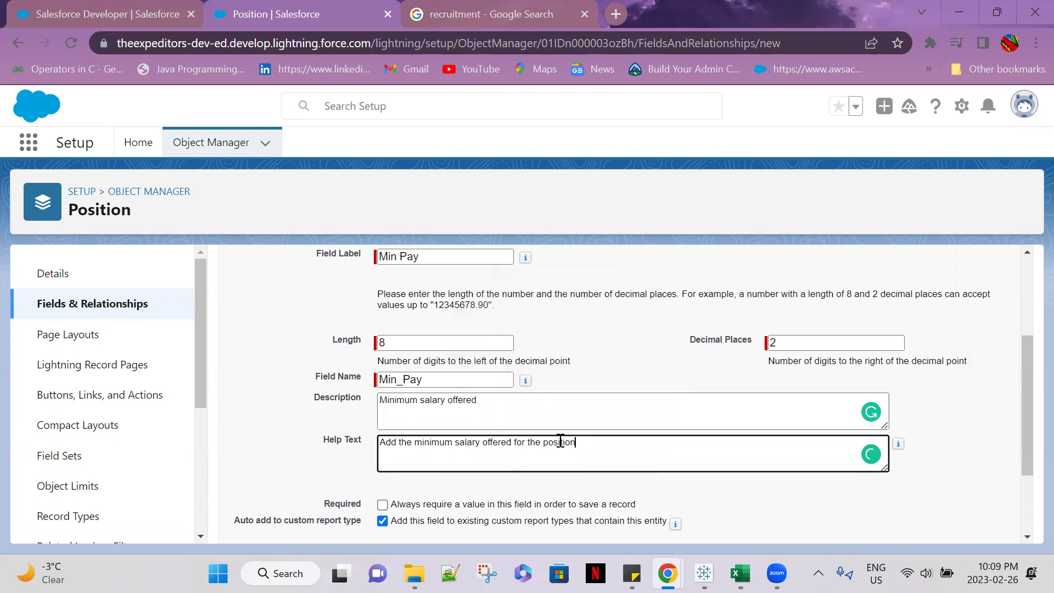
{"action": "left_click_drag", "start_coordinate": [576, 443], "coordinate": [365, 439]}
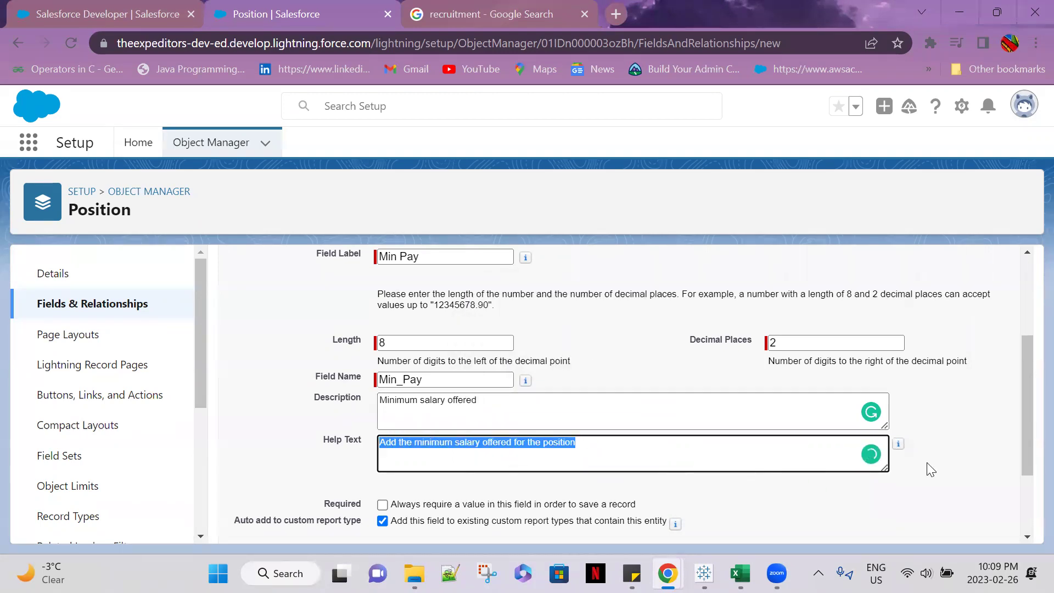
Step: Save the Min Pay field with its default field-level security and page layout, and begin another custom field
{"action": "scroll", "coordinate": [950, 470], "scroll_direction": "down", "scroll_amount": 3}
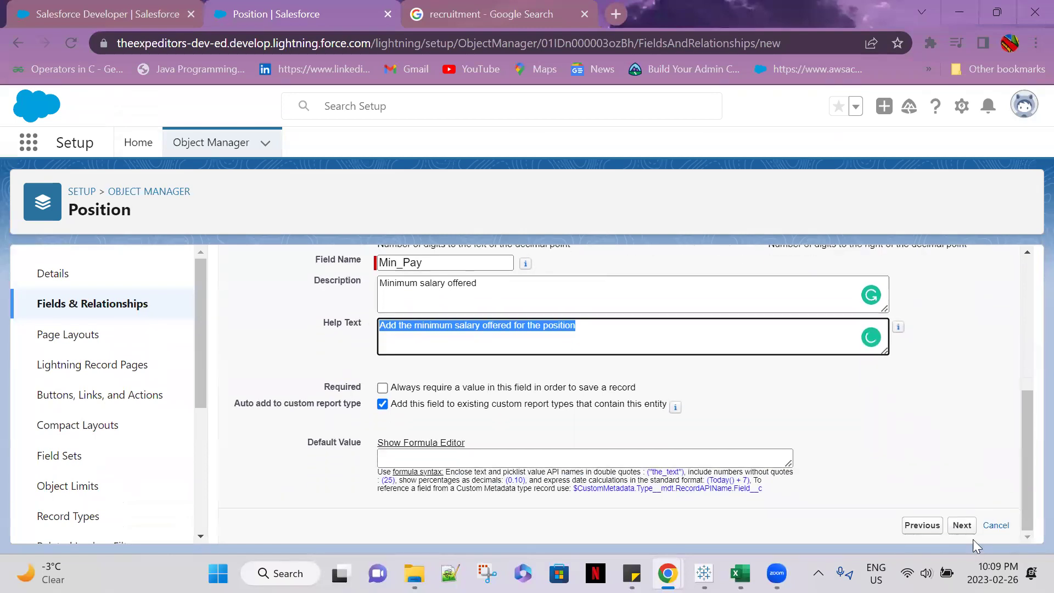
{"action": "left_click", "coordinate": [966, 528]}
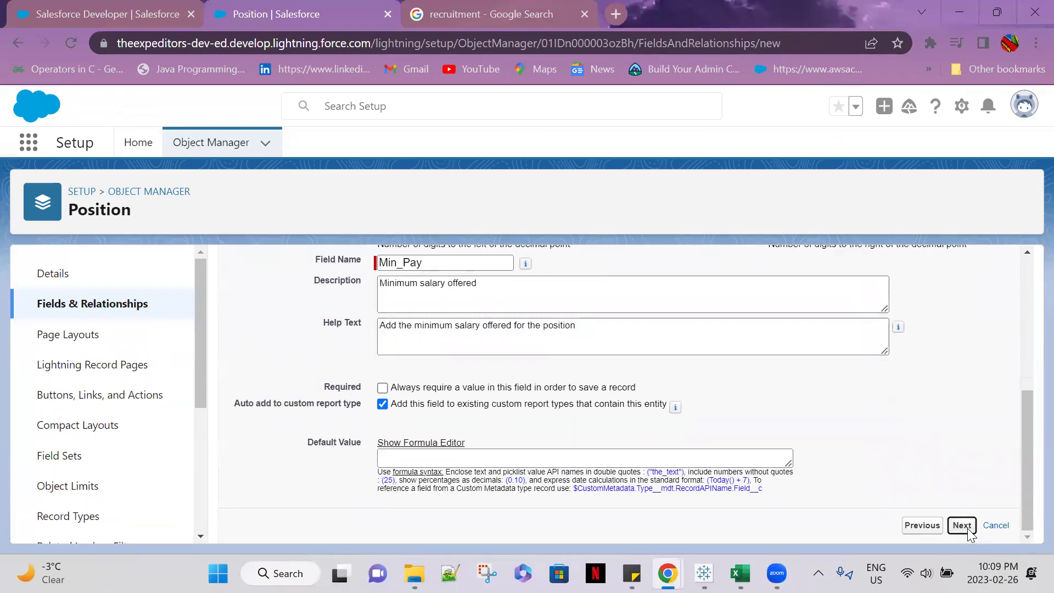
{"action": "scroll", "coordinate": [940, 401], "scroll_direction": "down", "scroll_amount": 4}
{"action": "scroll", "coordinate": [941, 400], "scroll_direction": "up", "scroll_amount": 4}
{"action": "left_click", "coordinate": [961, 352]}
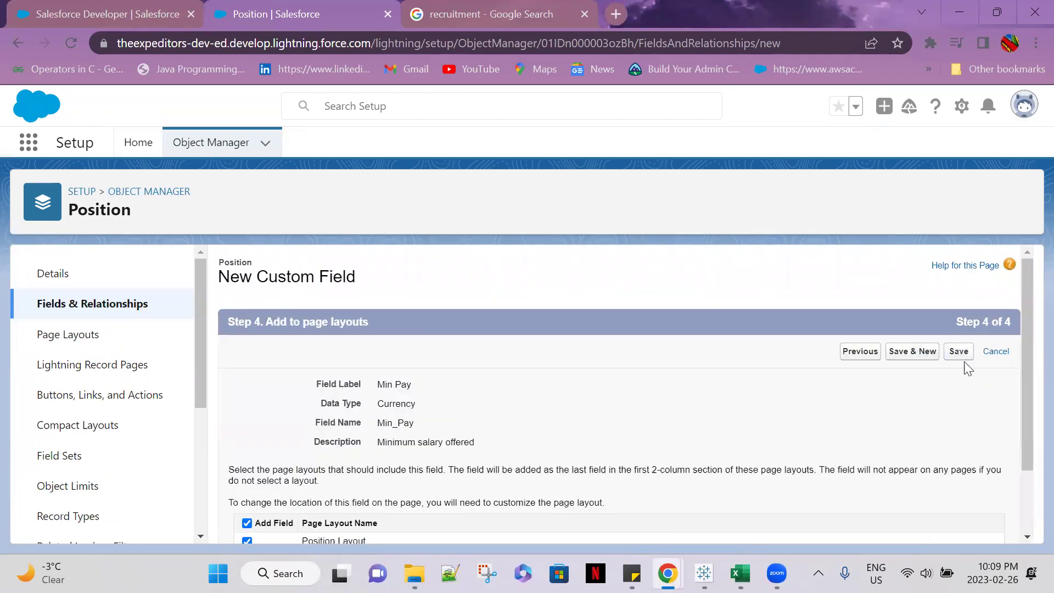
{"action": "left_click", "coordinate": [906, 352]}
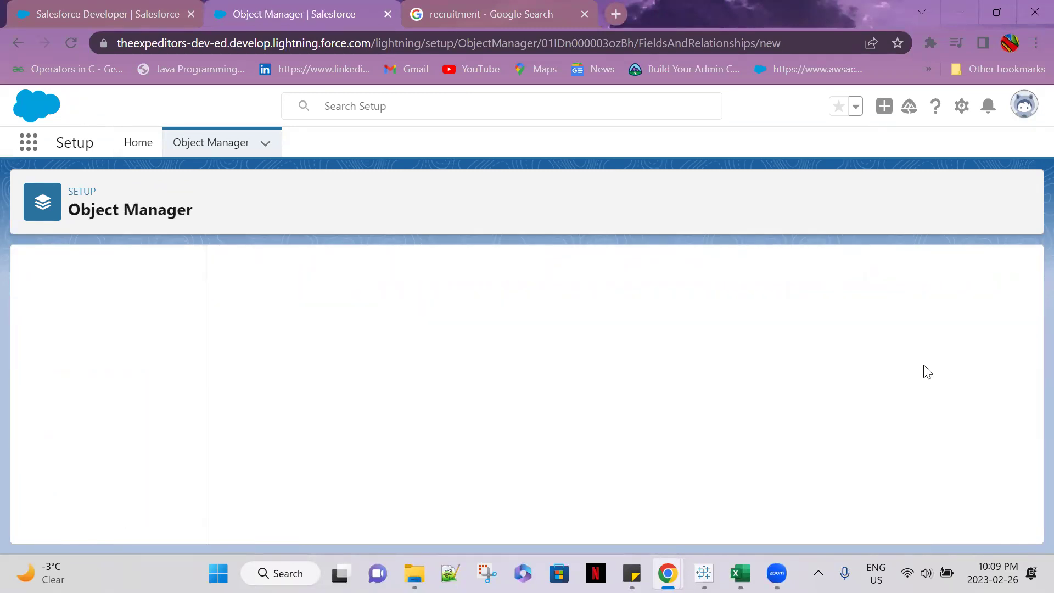
Step: Choose Currency as the new field's data type and continue to its details
{"action": "scroll", "coordinate": [521, 399], "scroll_direction": "down", "scroll_amount": 3}
{"action": "scroll", "coordinate": [521, 398], "scroll_direction": "down", "scroll_amount": 3}
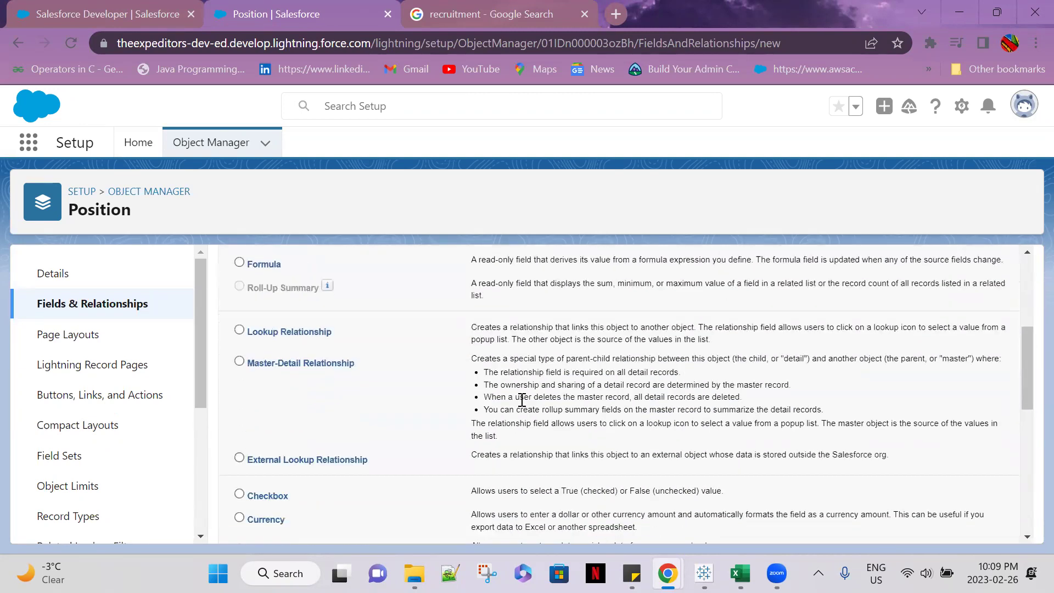
{"action": "left_click", "coordinate": [239, 436]}
{"action": "scroll", "coordinate": [660, 394], "scroll_direction": "down", "scroll_amount": 5}
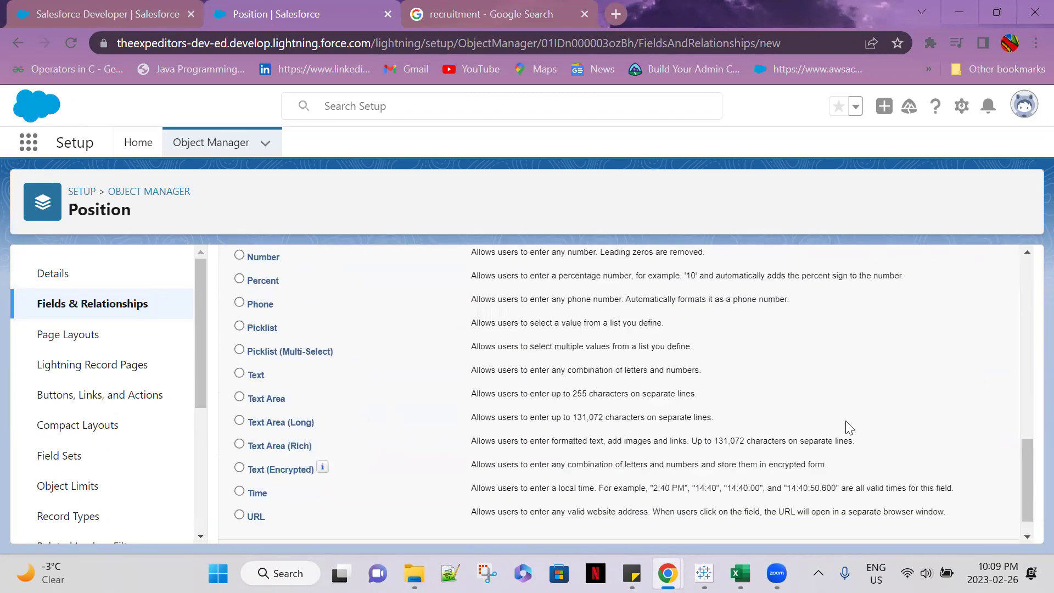
{"action": "left_click", "coordinate": [962, 525]}
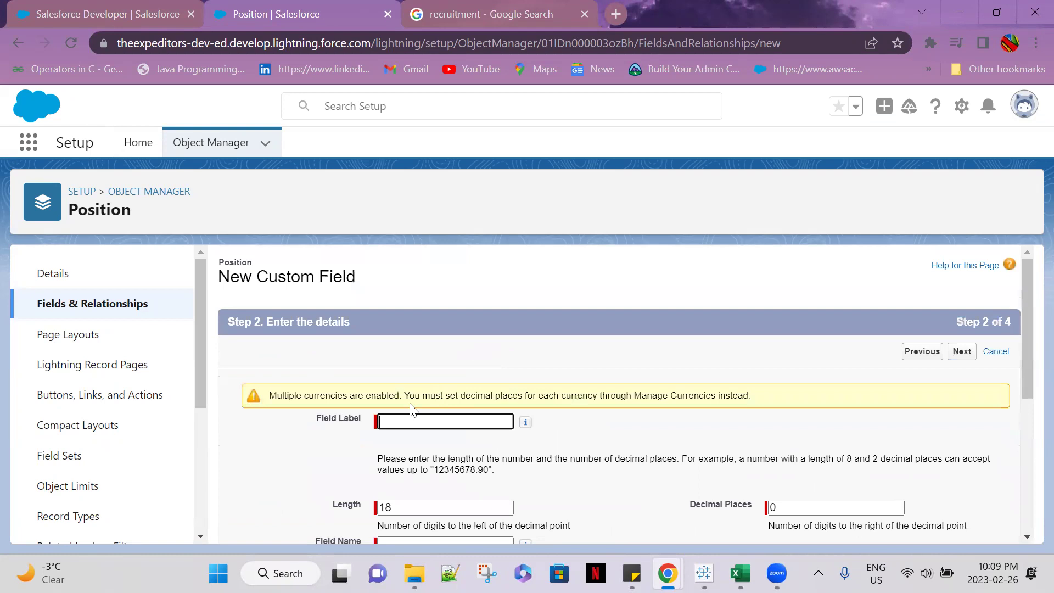
Step: Label the currency field "Max Pay" and let the field name fill in from the label
{"action": "left_click", "coordinate": [403, 418]}
{"action": "type", "text": "M"}
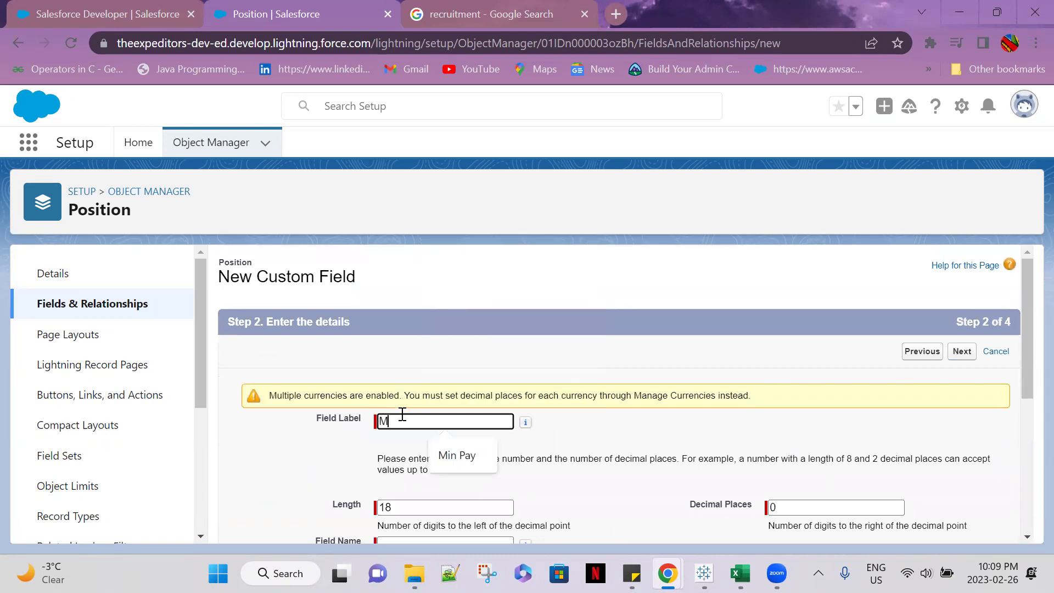
{"action": "type", "text": "ax Pay"}
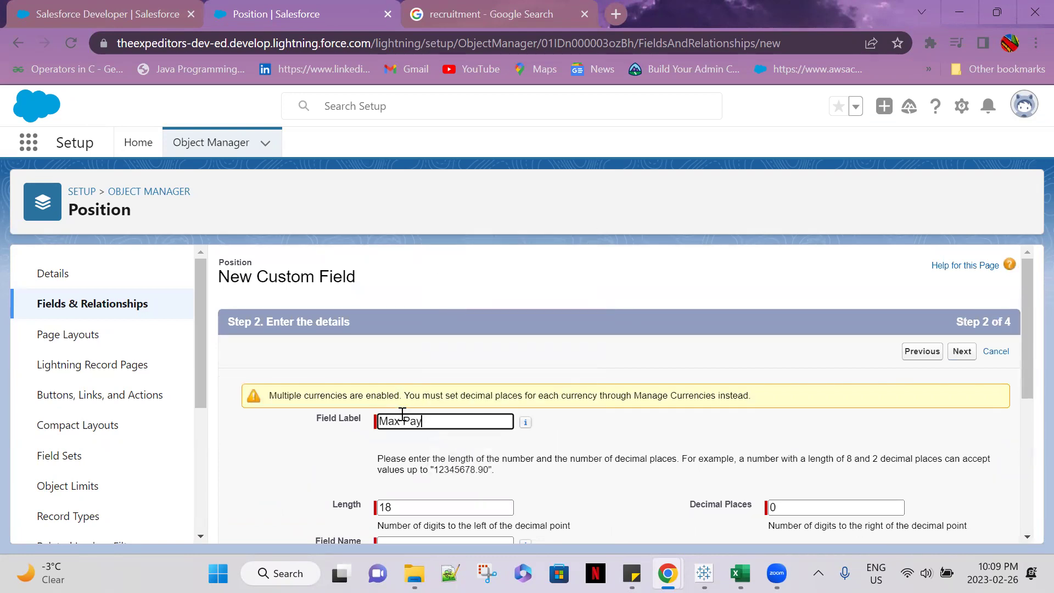
{"action": "scroll", "coordinate": [464, 429], "scroll_direction": "down", "scroll_amount": 3}
{"action": "left_click", "coordinate": [426, 379]}
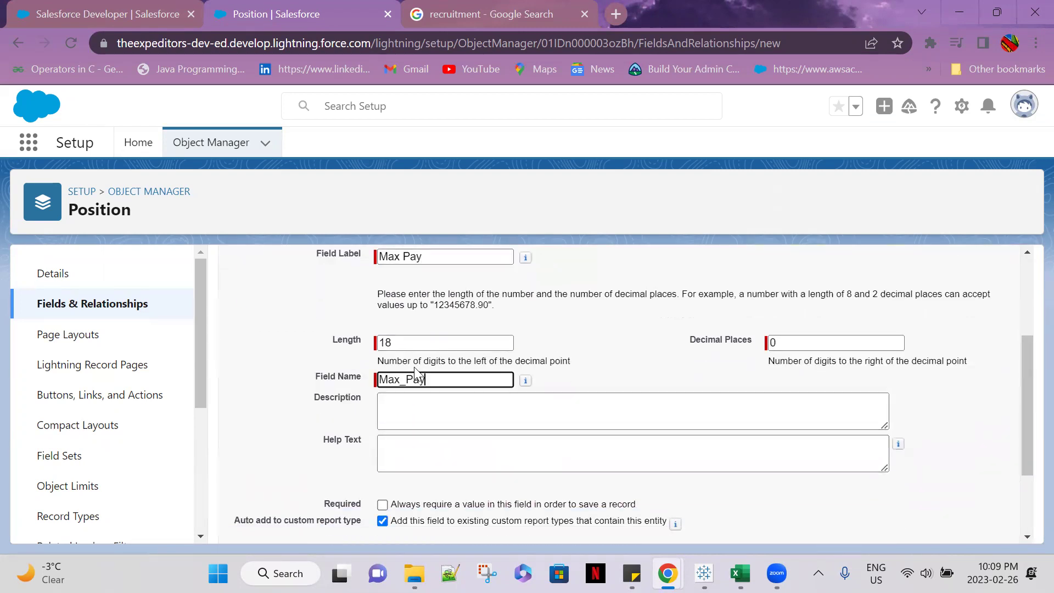
Step: Set the Max Pay field's length to 8 and its decimal places to 2
{"action": "left_click", "coordinate": [392, 342]}
{"action": "double_click", "coordinate": [386, 342]}
{"action": "type", "text": "8"}
{"action": "left_click", "coordinate": [774, 342]}
{"action": "key", "text": "BackSpace"}
{"action": "type", "text": "2"}
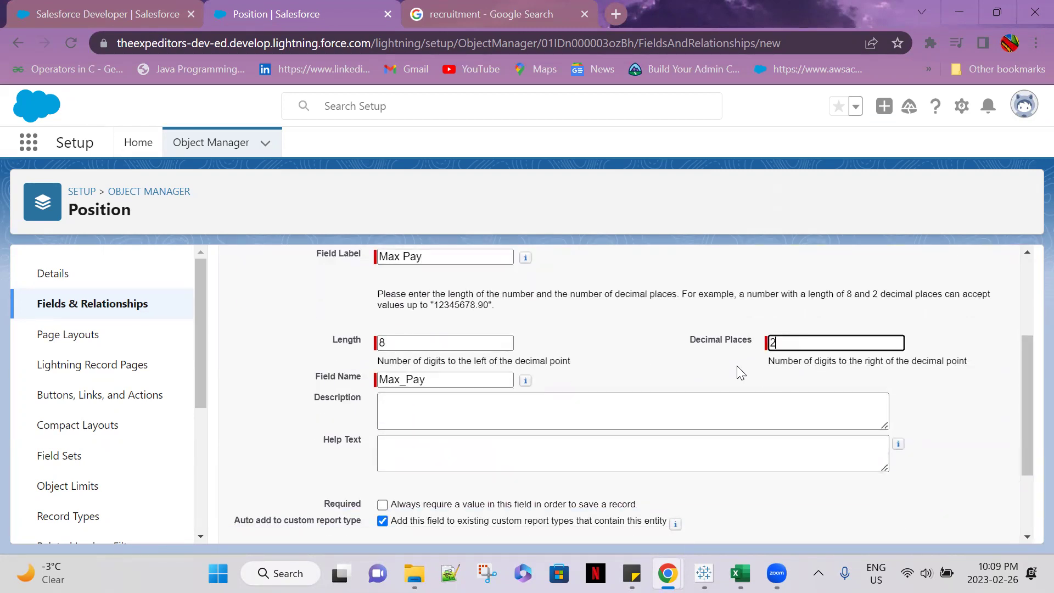
Step: Reuse the Min Pay help text for Max Pay, changing it to "Add the Maximum salary offered for the position"
{"action": "left_click", "coordinate": [417, 457]}
{"action": "type", "text": "Add the minimum salary offered for the position"}
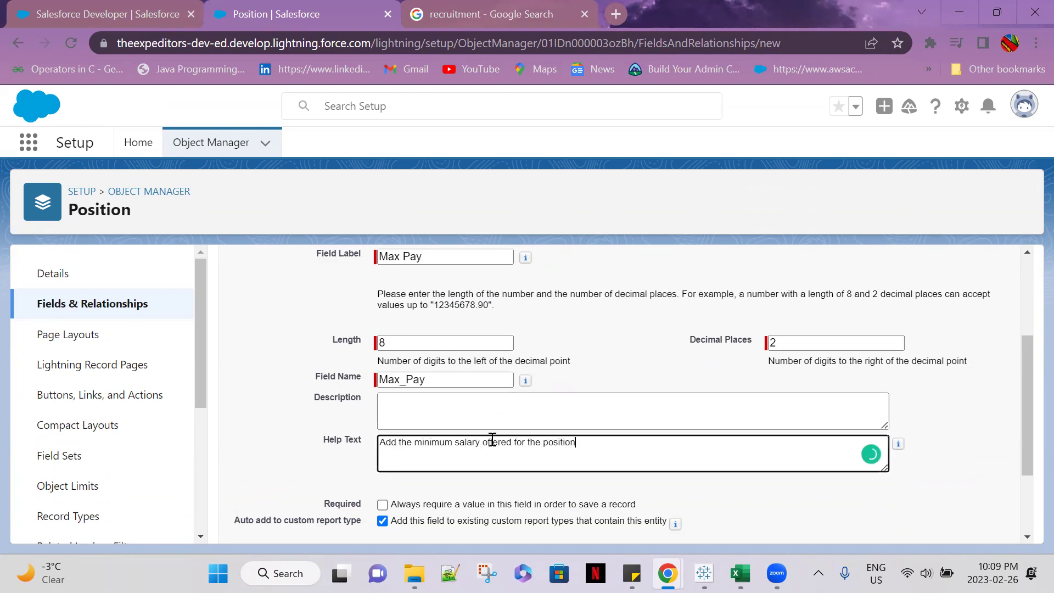
{"action": "left_click_drag", "start_coordinate": [454, 443], "coordinate": [414, 443]}
{"action": "type", "text": "Maximum"}
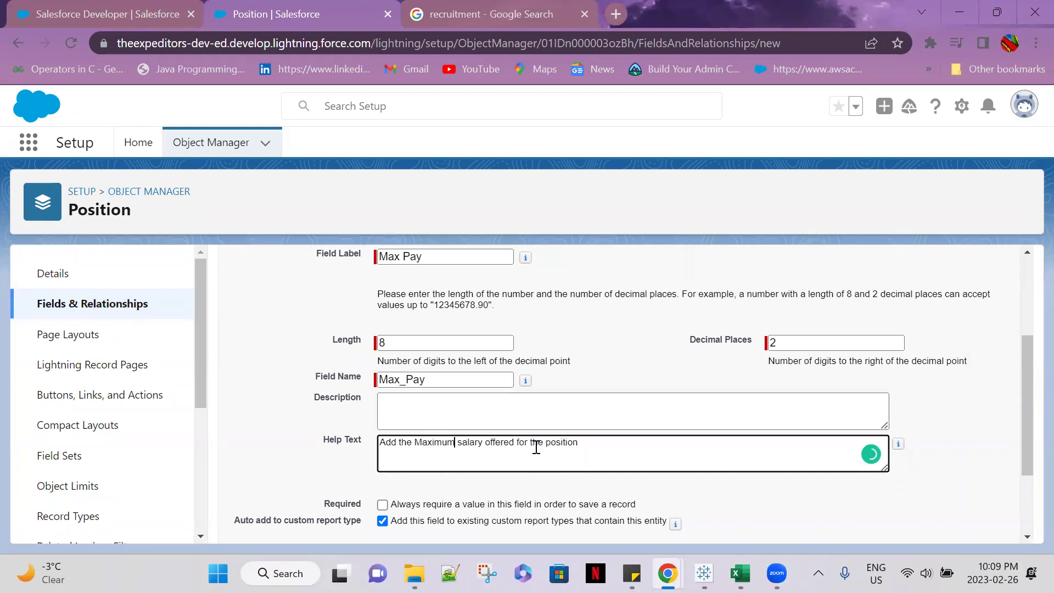
Step: Copy the help text without "Add" into the description and capitalize it as "The Maximum salary offered for the position"
{"action": "left_click_drag", "start_coordinate": [595, 444], "coordinate": [396, 445]}
{"action": "key", "text": "ctrl+c"}
{"action": "left_click", "coordinate": [387, 407]}
{"action": "key", "text": "ctrl+v"}
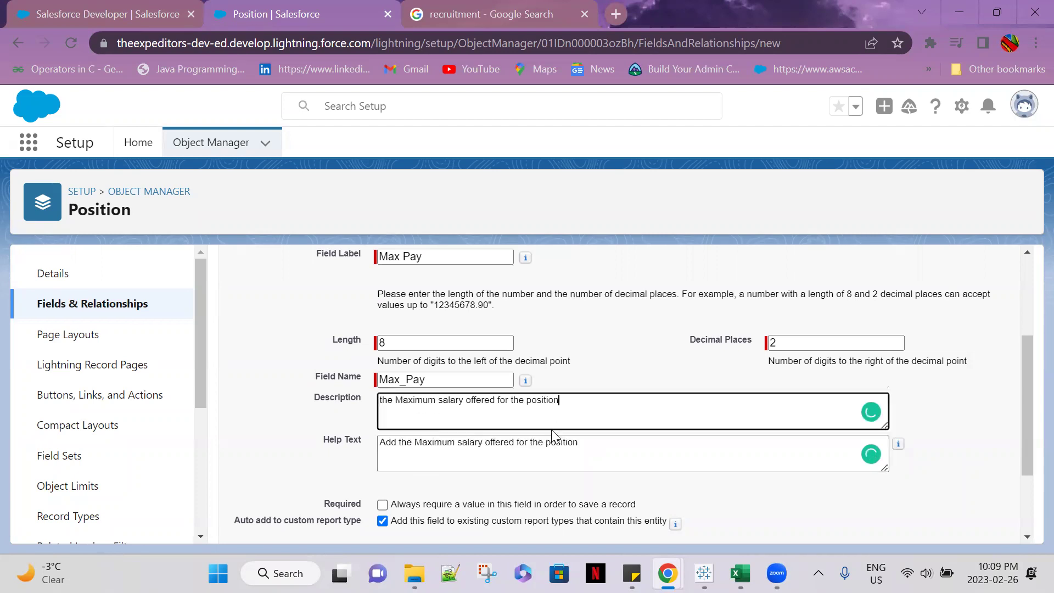
{"action": "left_click", "coordinate": [380, 399]}
{"action": "key", "text": "Delete"}
{"action": "type", "text": "T"}
{"action": "key", "text": "Tab"}
Step: Save the Max Pay field with its default field-level security and page layout, and begin another custom field
{"action": "scroll", "coordinate": [878, 494], "scroll_direction": "down", "scroll_amount": 2}
{"action": "left_click", "coordinate": [952, 531]}
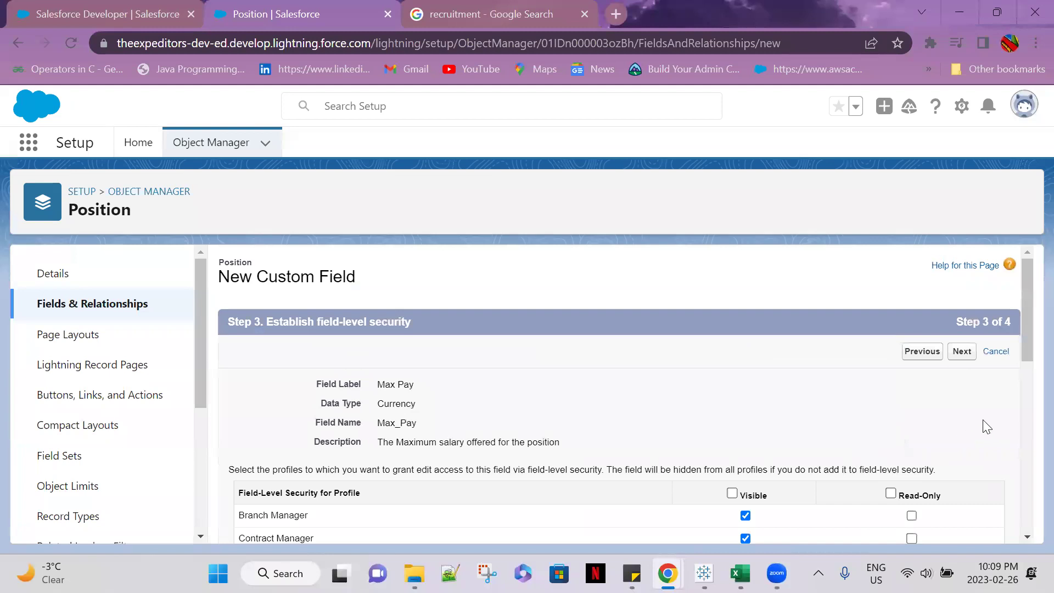
{"action": "scroll", "coordinate": [986, 427], "scroll_direction": "down", "scroll_amount": 2}
{"action": "scroll", "coordinate": [958, 289], "scroll_direction": "up", "scroll_amount": 1}
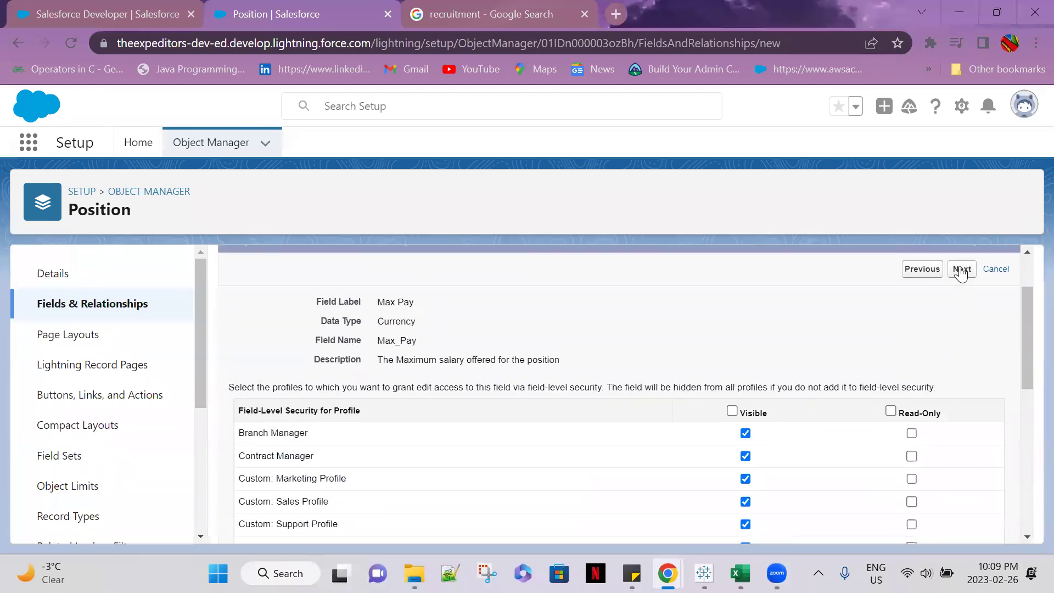
{"action": "left_click", "coordinate": [961, 269]}
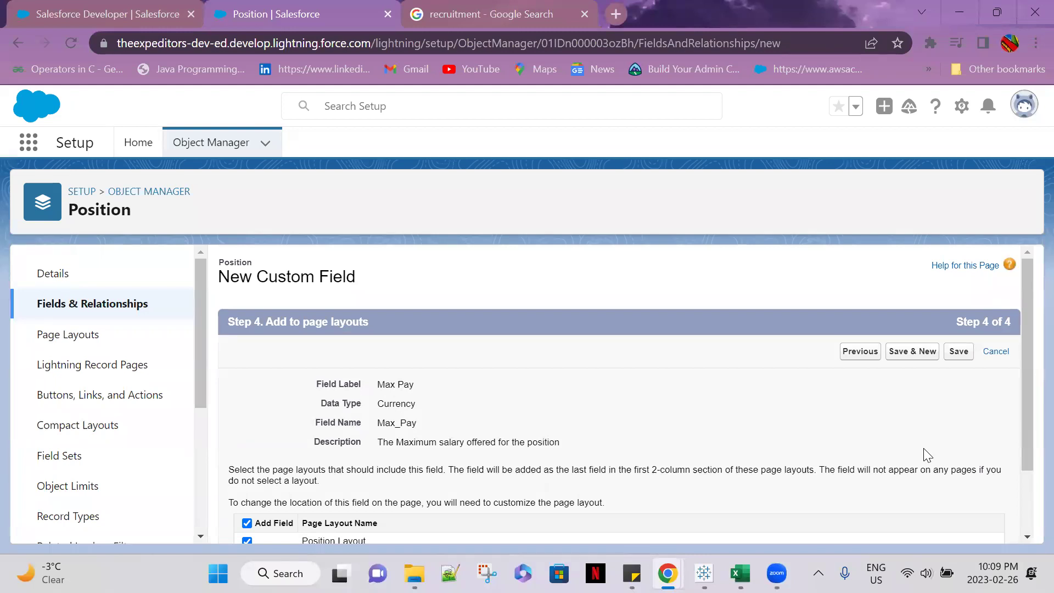
{"action": "left_click", "coordinate": [922, 354]}
Step: Choose Checkbox as the new field's data type and continue to its details
{"action": "scroll", "coordinate": [480, 434], "scroll_direction": "down", "scroll_amount": 8}
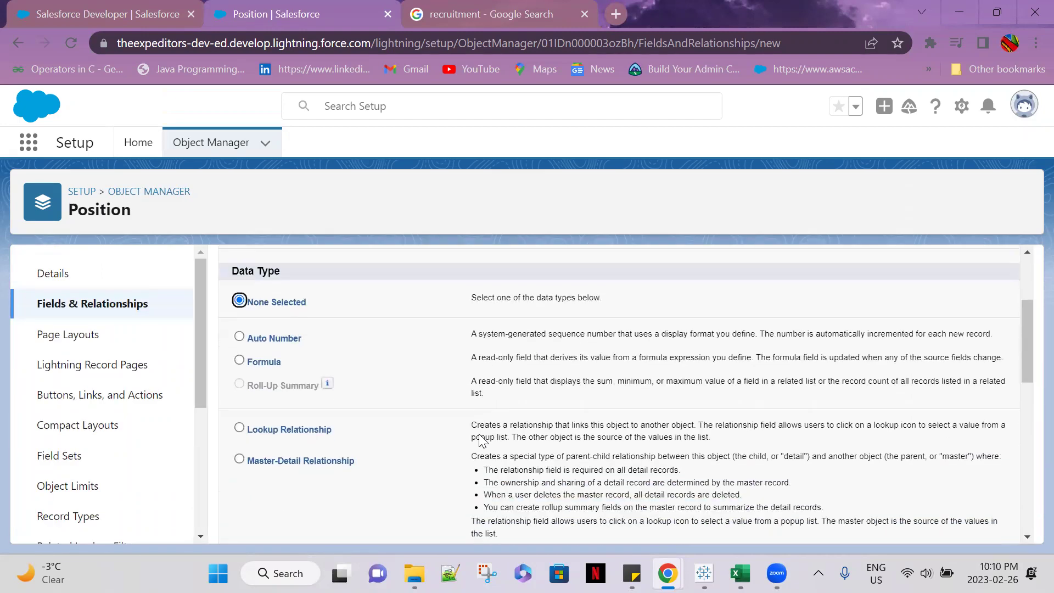
{"action": "scroll", "coordinate": [480, 434], "scroll_direction": "down", "scroll_amount": 2}
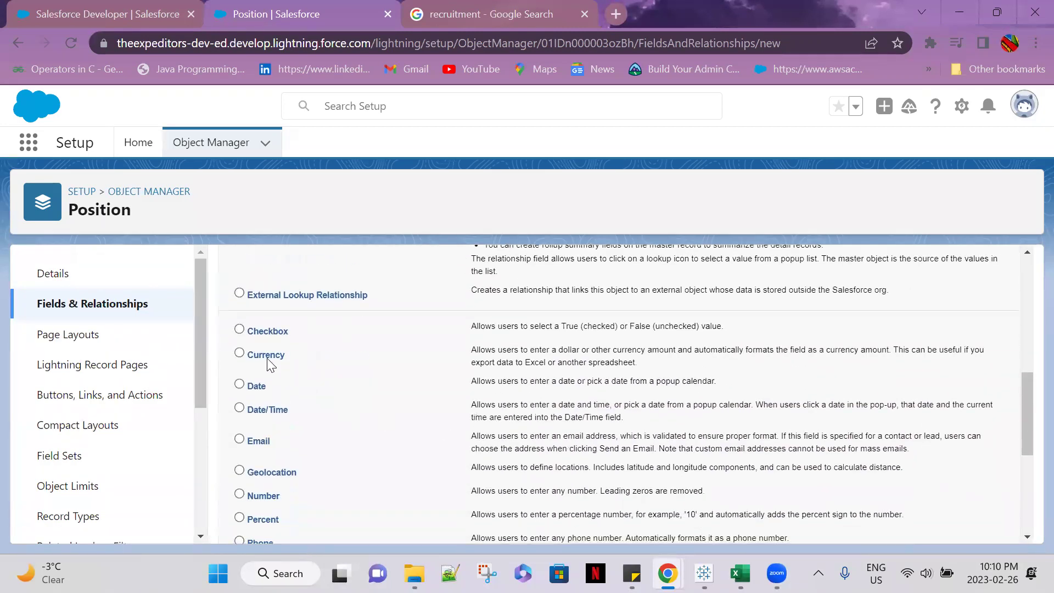
{"action": "left_click", "coordinate": [239, 329]}
{"action": "scroll", "coordinate": [791, 431], "scroll_direction": "down", "scroll_amount": 1}
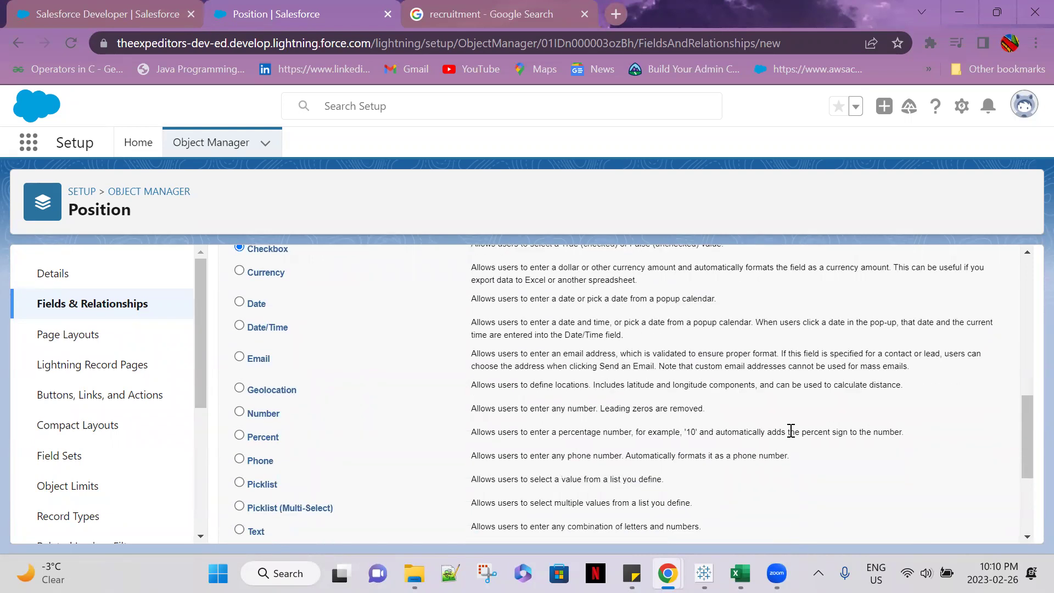
{"action": "scroll", "coordinate": [791, 431], "scroll_direction": "down", "scroll_amount": 3}
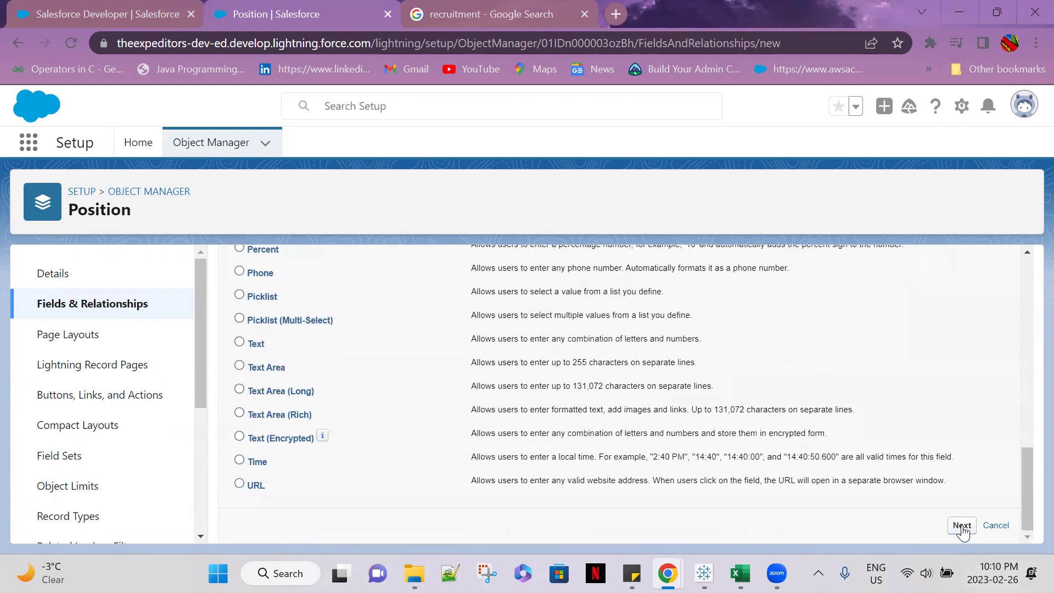
{"action": "left_click", "coordinate": [962, 525]}
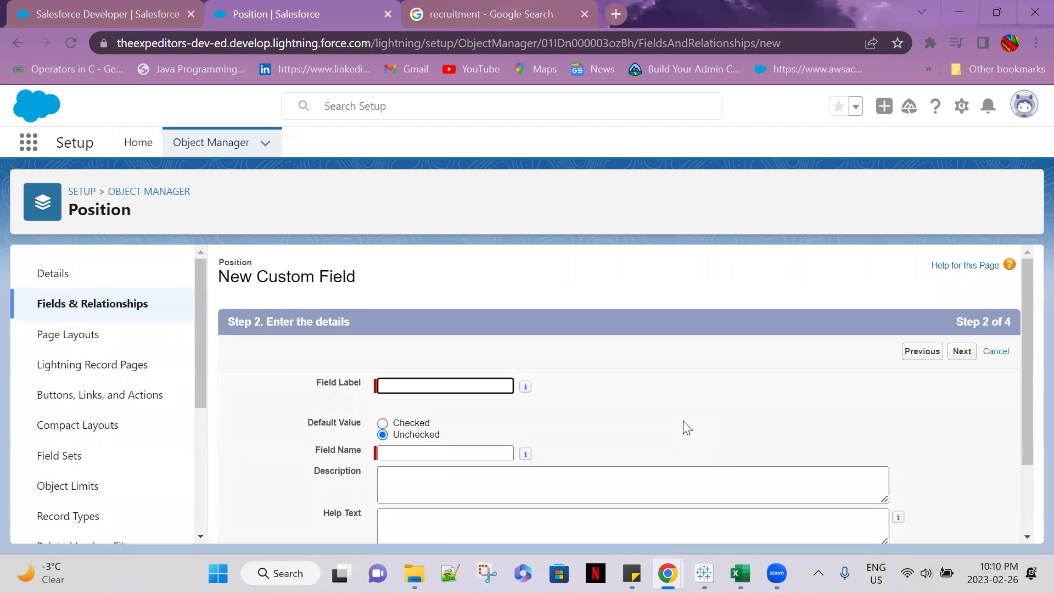
Step: Label the checkbox field "Travel Required" and let the field name fill in from the label
{"action": "left_click", "coordinate": [392, 391]}
{"action": "type", "text": "Trac"}
{"action": "type", "text": "vel"}
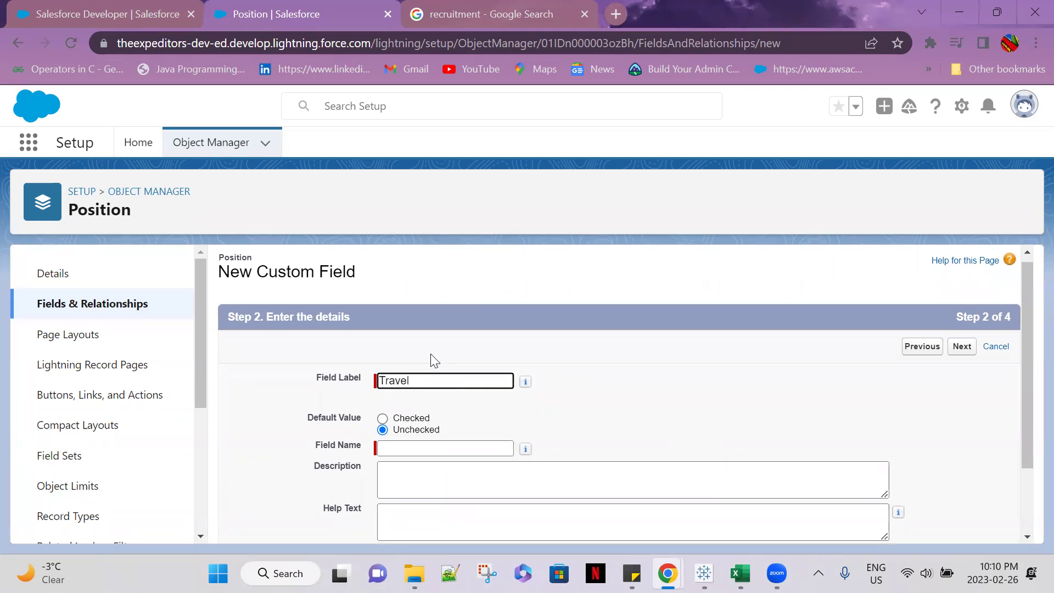
{"action": "scroll", "coordinate": [431, 360], "scroll_direction": "down", "scroll_amount": 2}
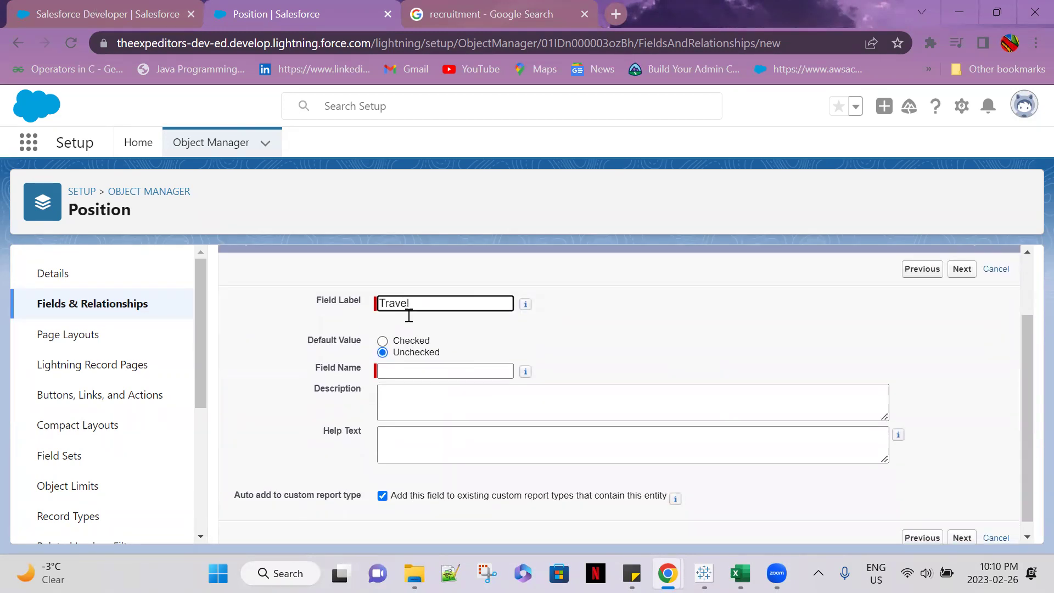
{"action": "type", "text": "Required"}
{"action": "left_click", "coordinate": [431, 357]}
Step: Enter the description "If the opening needs travel" and the help text "Check if the opening needs travelling"
{"action": "left_click", "coordinate": [417, 401]}
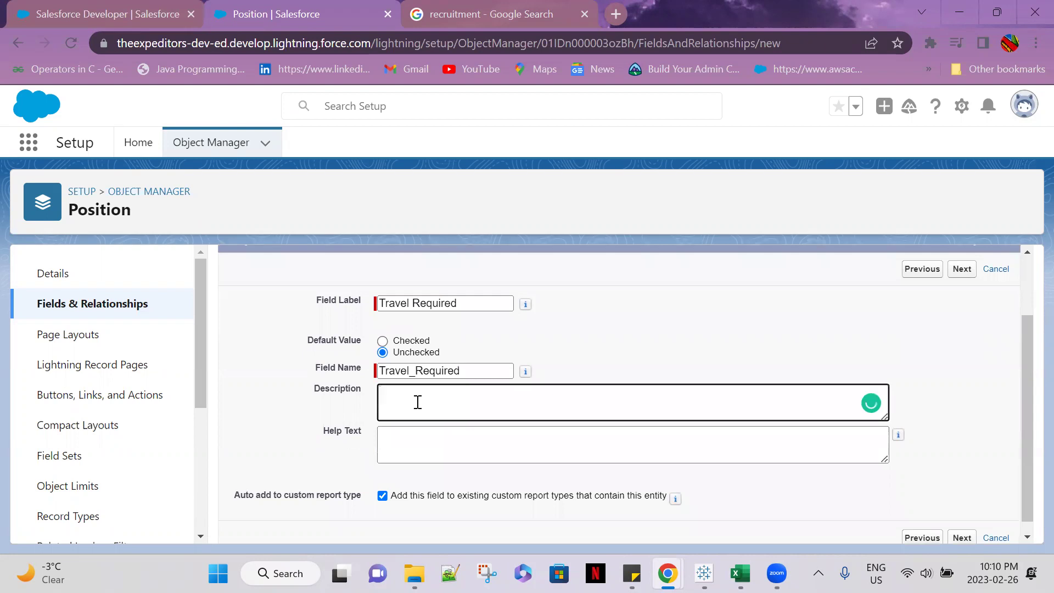
{"action": "type", "text": "If the opening needs travel"}
{"action": "left_click", "coordinate": [437, 442]}
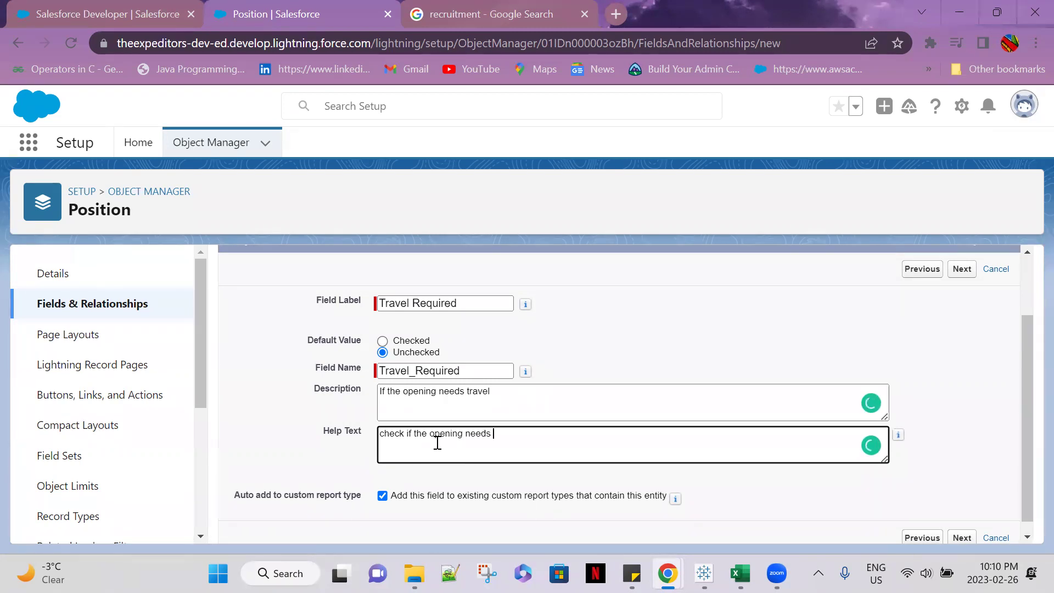
{"action": "type", "text": "ing"}
{"action": "left_click", "coordinate": [383, 434]}
{"action": "key", "text": "BackSpace"}
{"action": "type", "text": "C"}
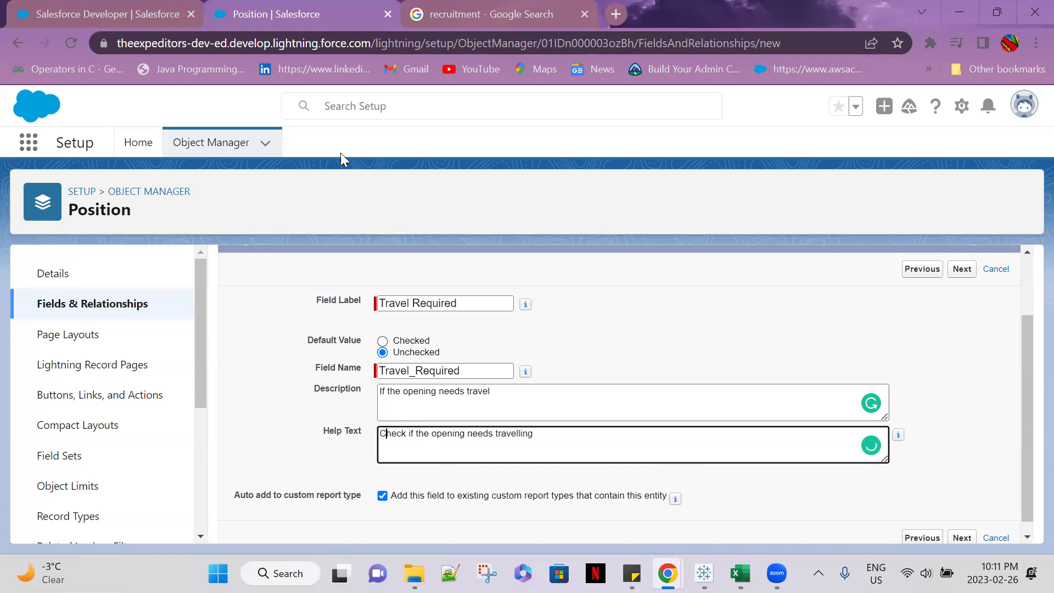
Step: Save the Travel Required field with its default field-level security and page layout, and begin another custom field
{"action": "scroll", "coordinate": [968, 432], "scroll_direction": "down", "scroll_amount": 1}
{"action": "left_click", "coordinate": [961, 525]}
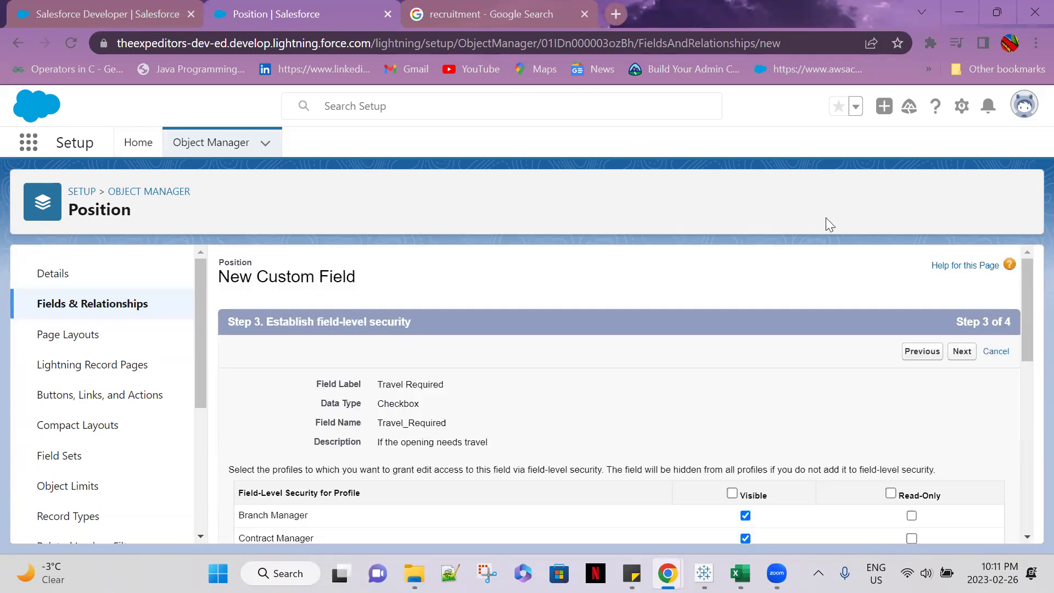
{"action": "scroll", "coordinate": [1028, 463], "scroll_direction": "down", "scroll_amount": 1}
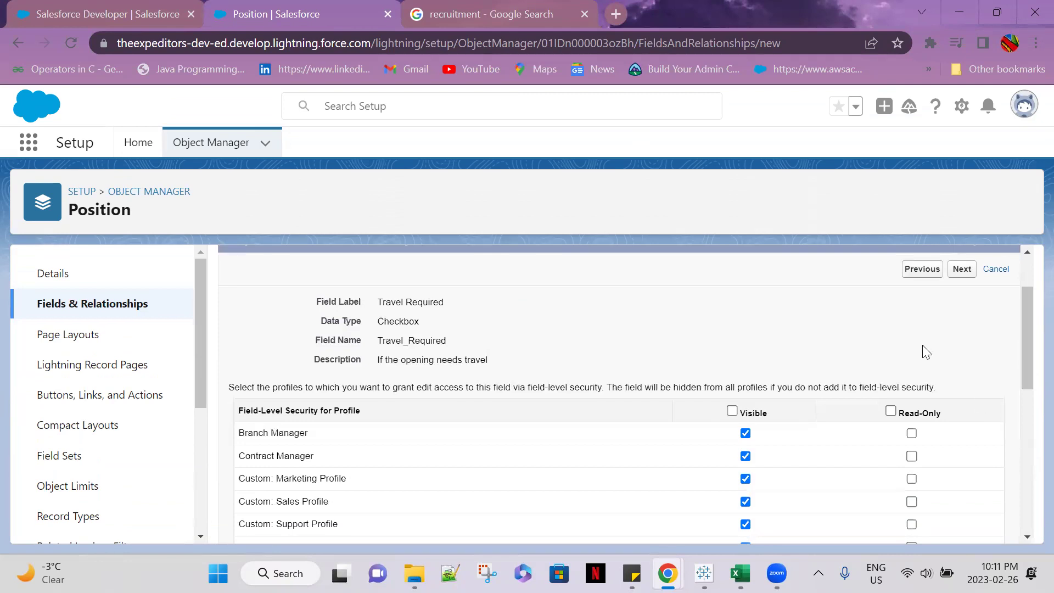
{"action": "left_click", "coordinate": [905, 270]}
{"action": "scroll", "coordinate": [651, 389], "scroll_direction": "down", "scroll_amount": 1}
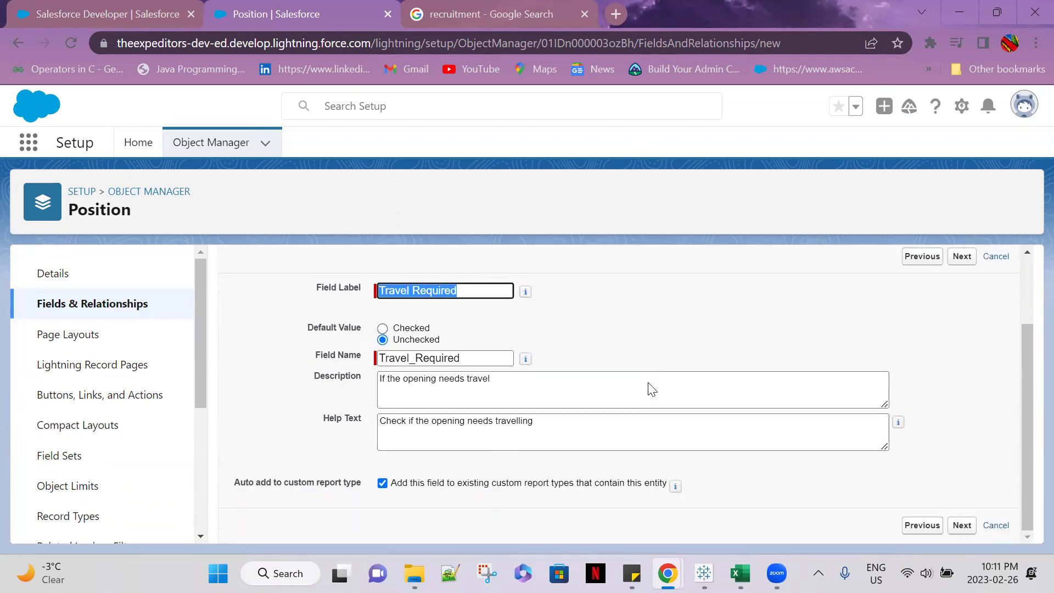
{"action": "left_click", "coordinate": [964, 258]}
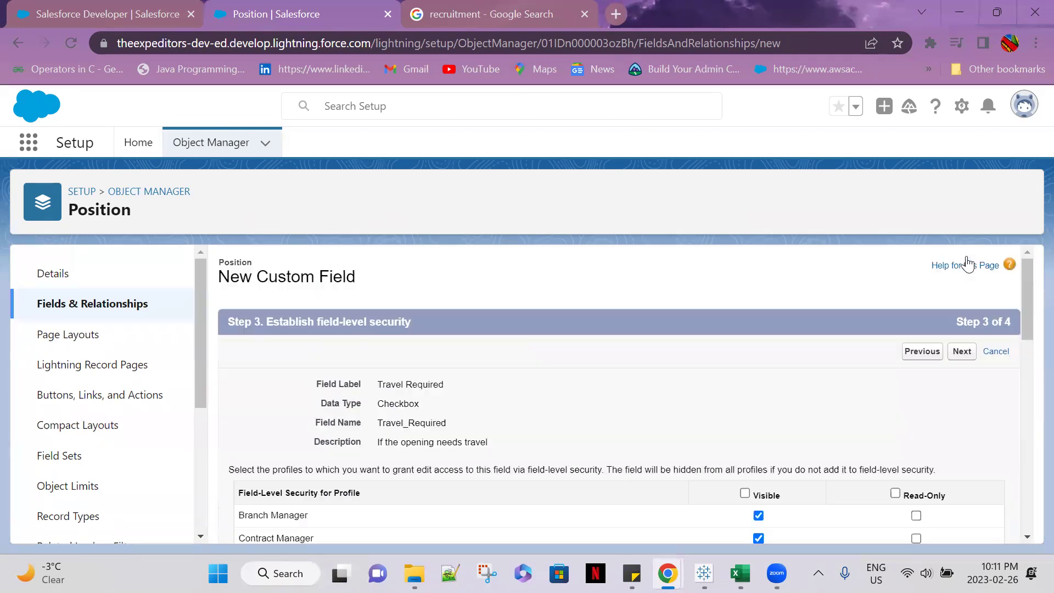
{"action": "left_click", "coordinate": [961, 357]}
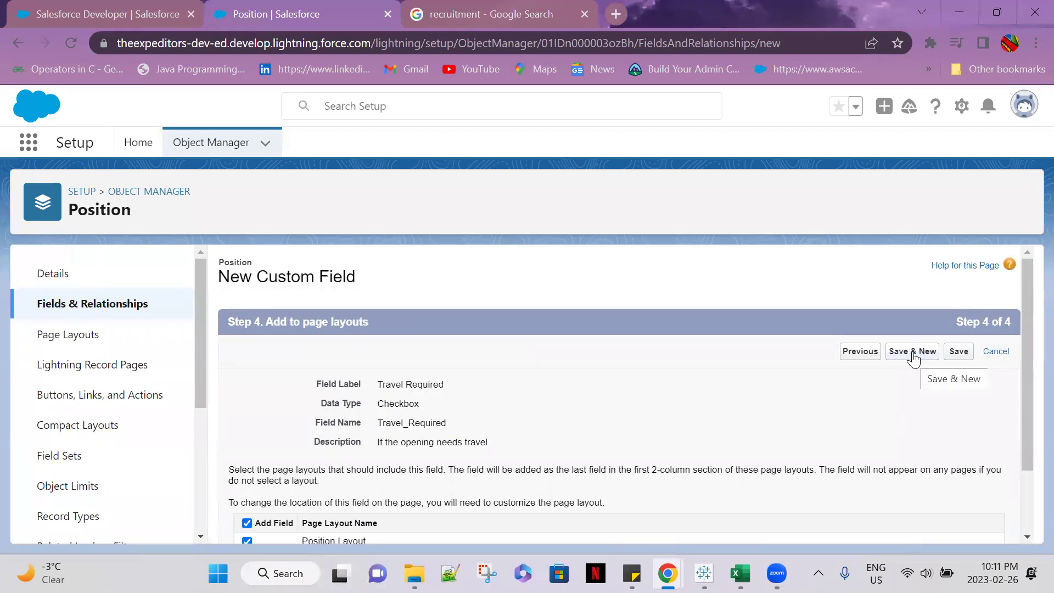
{"action": "left_click", "coordinate": [914, 353]}
Step: Choose Checkbox as the data type of the new field and continue to its details
{"action": "scroll", "coordinate": [270, 483], "scroll_direction": "down", "scroll_amount": 2}
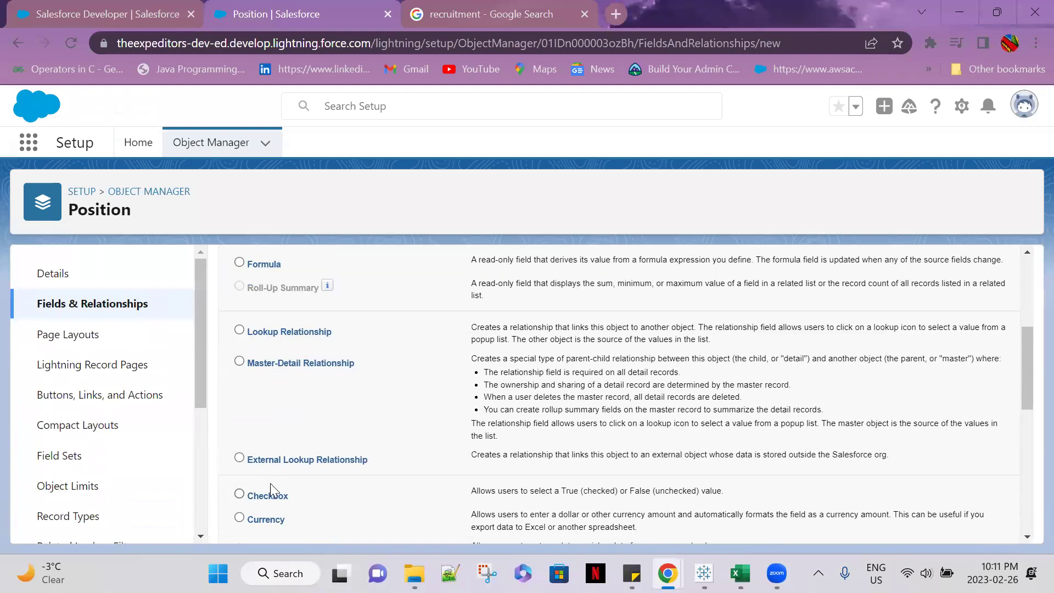
{"action": "scroll", "coordinate": [307, 517], "scroll_direction": "down", "scroll_amount": 2}
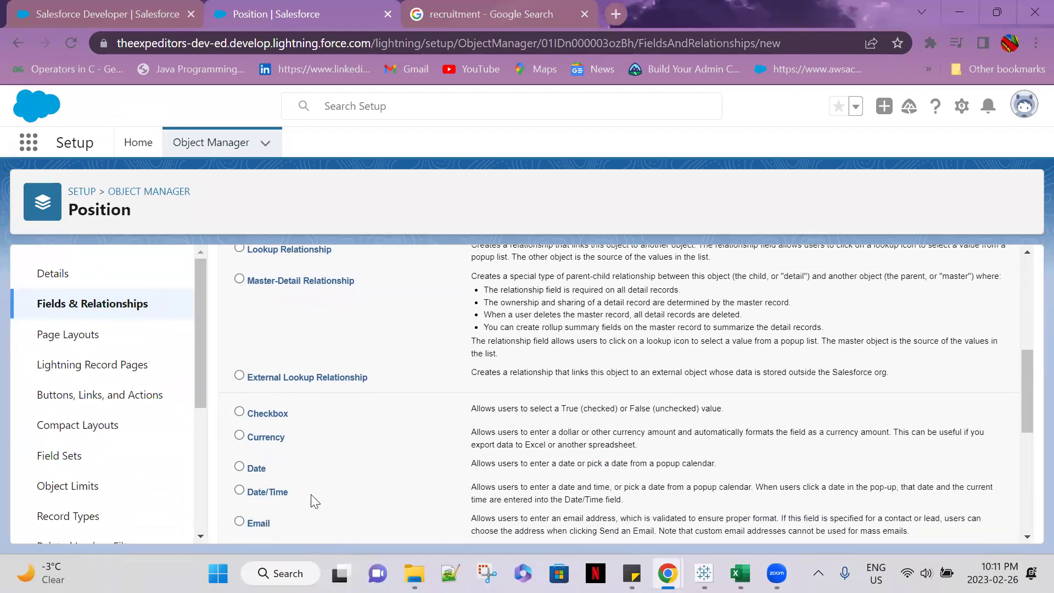
{"action": "left_click", "coordinate": [240, 413]}
{"action": "scroll", "coordinate": [795, 429], "scroll_direction": "down", "scroll_amount": 8}
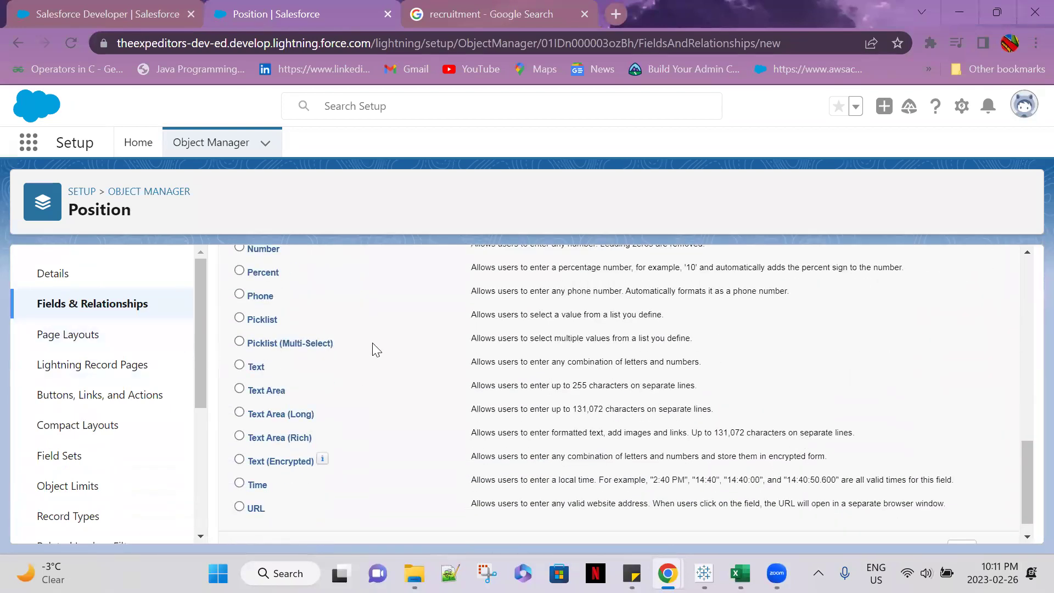
{"action": "scroll", "coordinate": [913, 471], "scroll_direction": "down", "scroll_amount": 1}
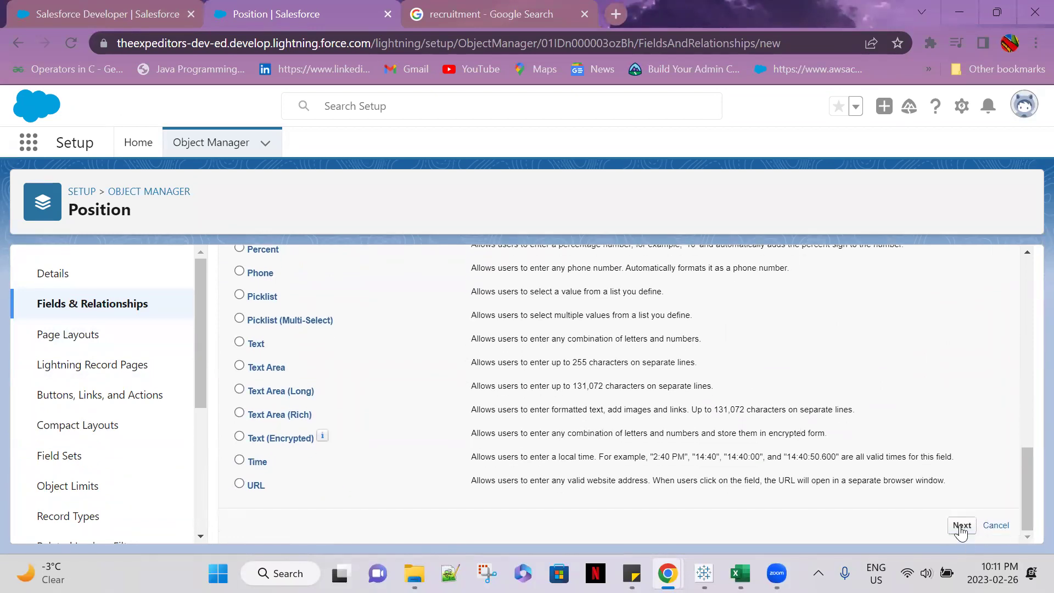
{"action": "left_click", "coordinate": [960, 526]}
Step: Label the checkbox field "Java" and let the field name fill in from the label
{"action": "left_click", "coordinate": [404, 386]}
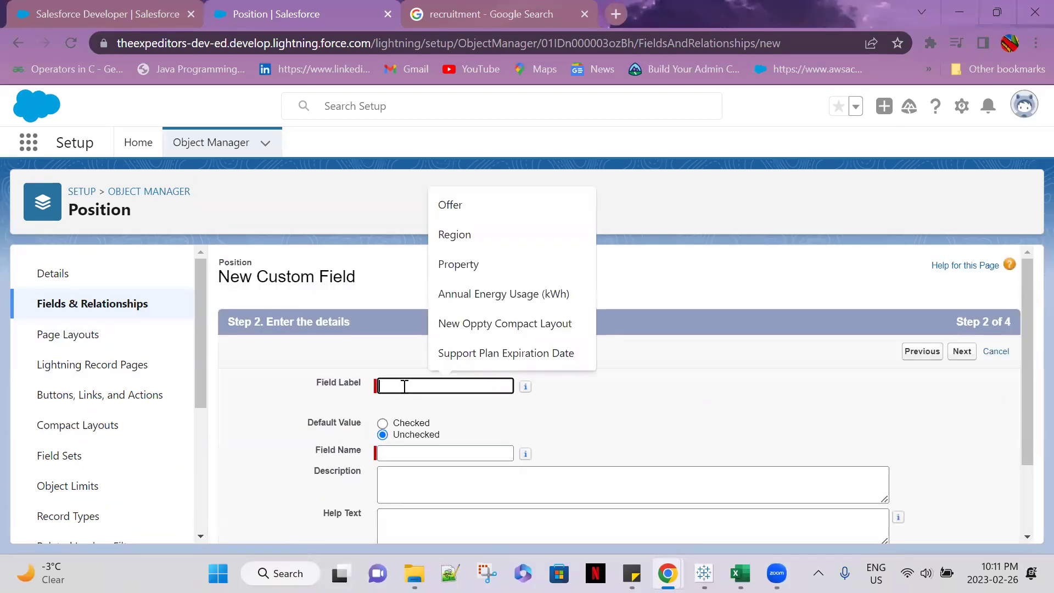
{"action": "type", "text": "L"}
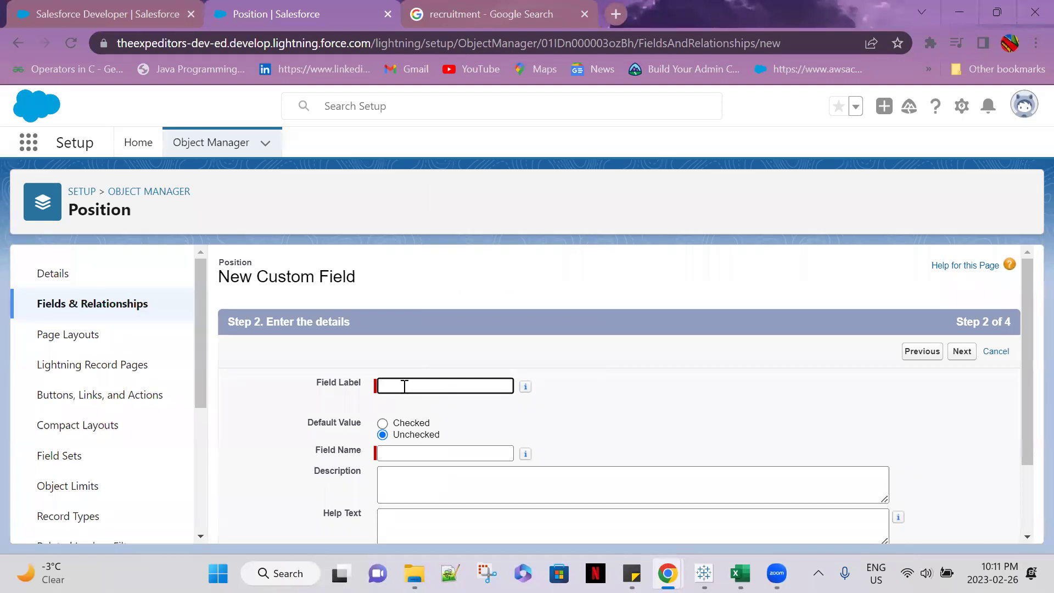
{"action": "type", "text": "java"}
{"action": "key", "text": "BackSpace"}
{"action": "type", "text": "Java"}
{"action": "scroll", "coordinate": [421, 390], "scroll_direction": "down", "scroll_amount": 2}
{"action": "left_click", "coordinate": [421, 387]}
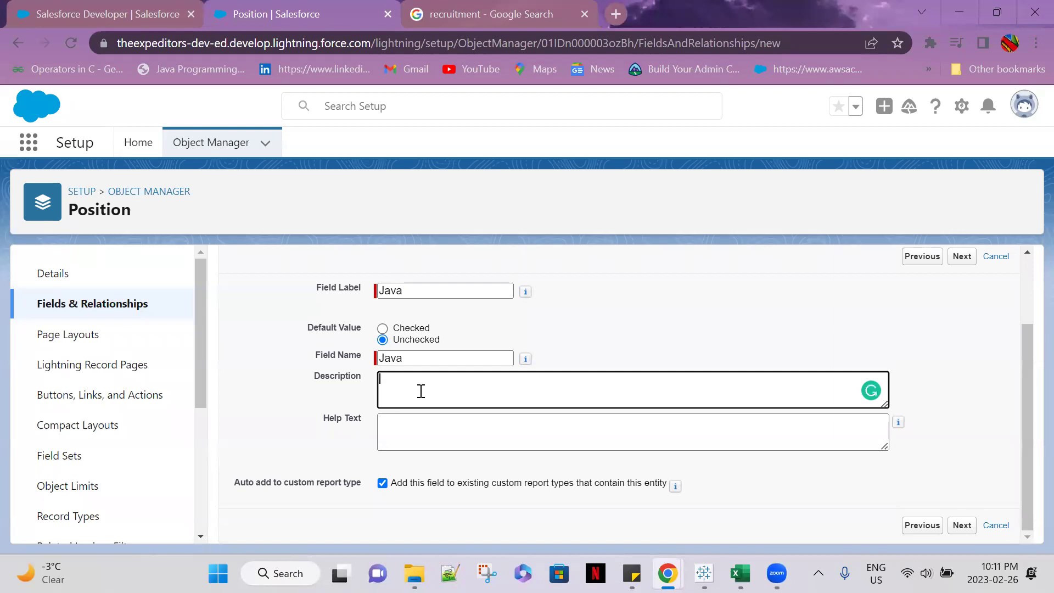
Step: Enter the description "Java opening" and the help text "Check if Java opening" for the Java field
{"action": "left_click", "coordinate": [417, 420]}
{"action": "left_click", "coordinate": [402, 379]}
{"action": "type", "text": "opening"}
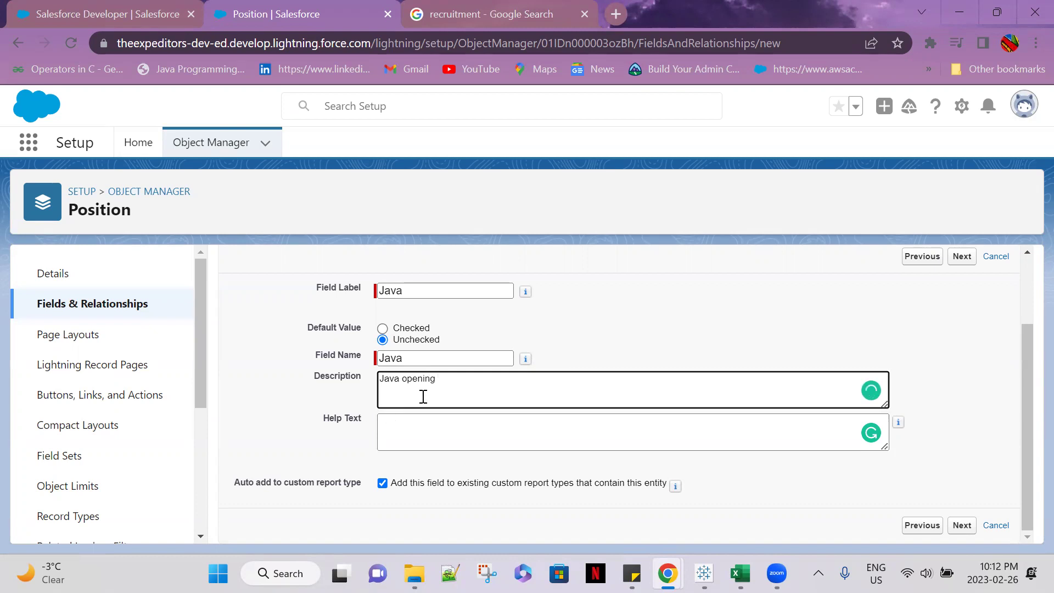
{"action": "key", "text": "ctrl+a"}
{"action": "key", "text": "ctrl+c"}
{"action": "left_click", "coordinate": [412, 421]}
{"action": "key", "text": "ctrl+v"}
{"action": "type", "text": "Check"}
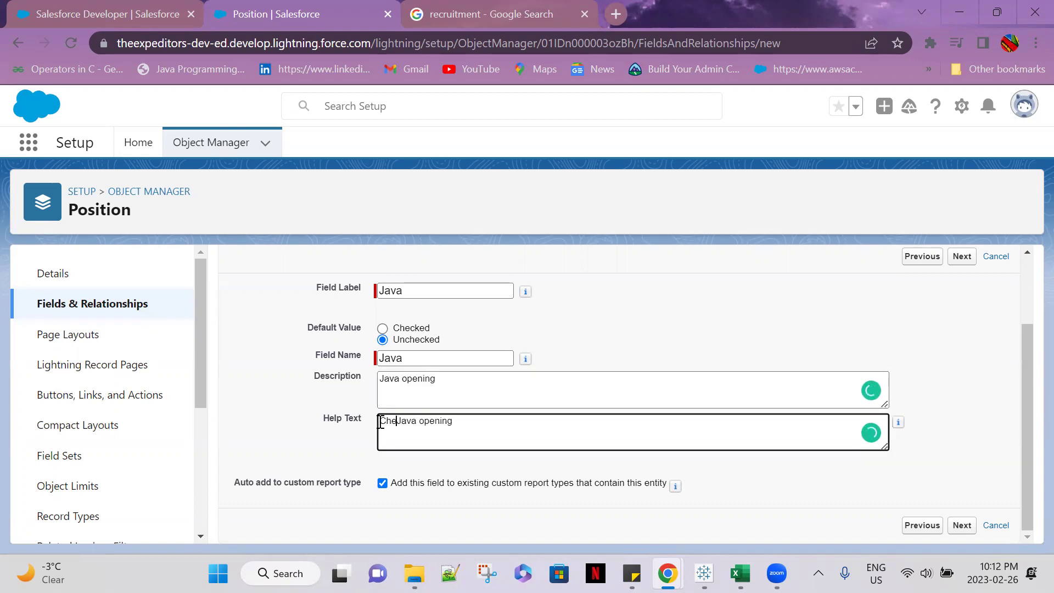
{"action": "type", "text": " if Java"}
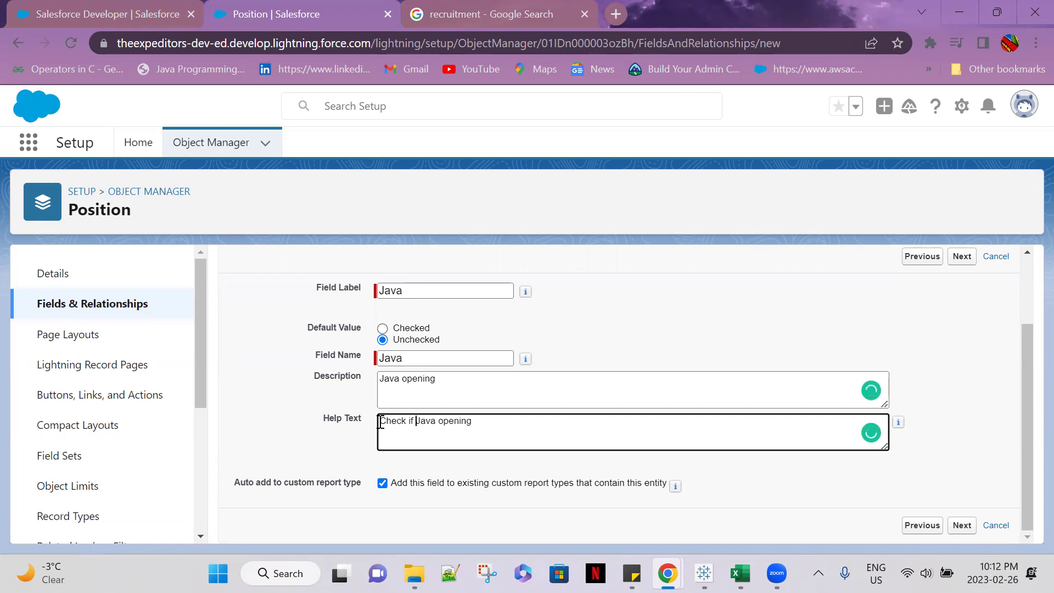
{"action": "key", "text": "BackSpace"}
{"action": "left_click_drag", "start_coordinate": [486, 423], "coordinate": [354, 424]}
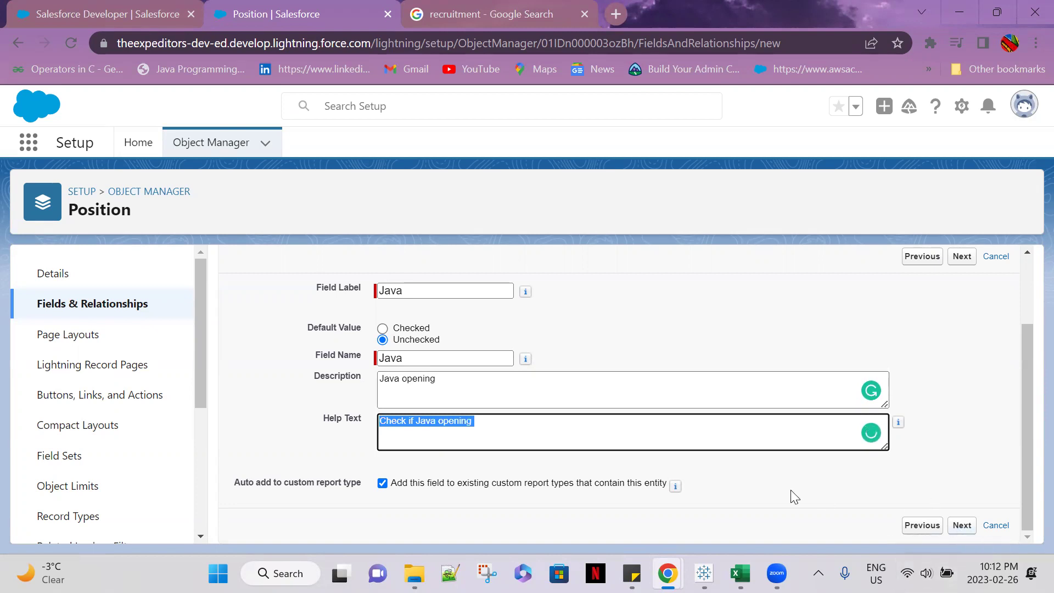
Step: Save the Java field with its default security and page layout, and start another field of type Checkbox
{"action": "left_click", "coordinate": [967, 530]}
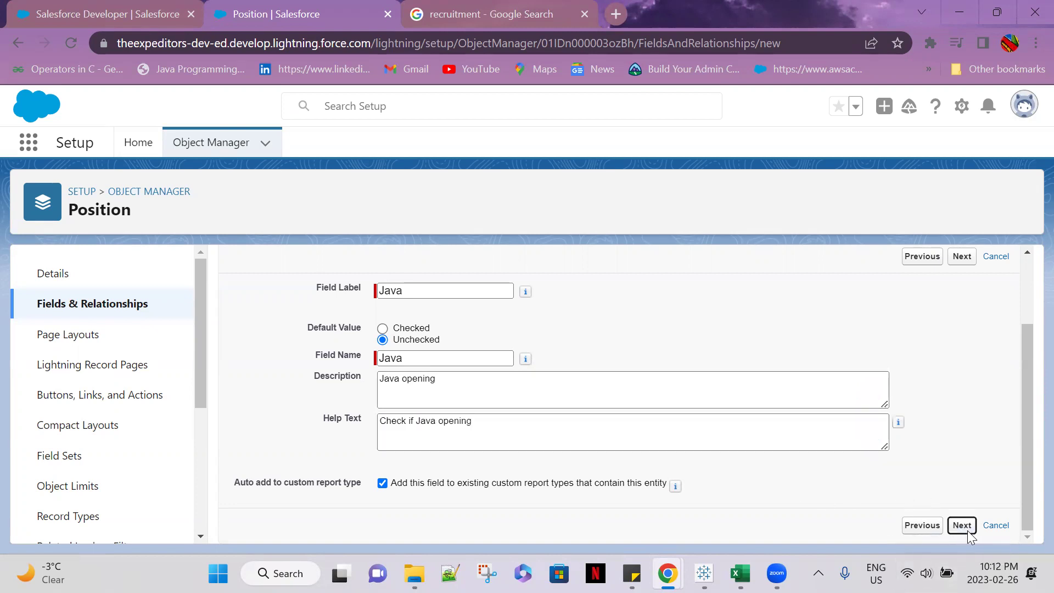
{"action": "left_click", "coordinate": [958, 351]}
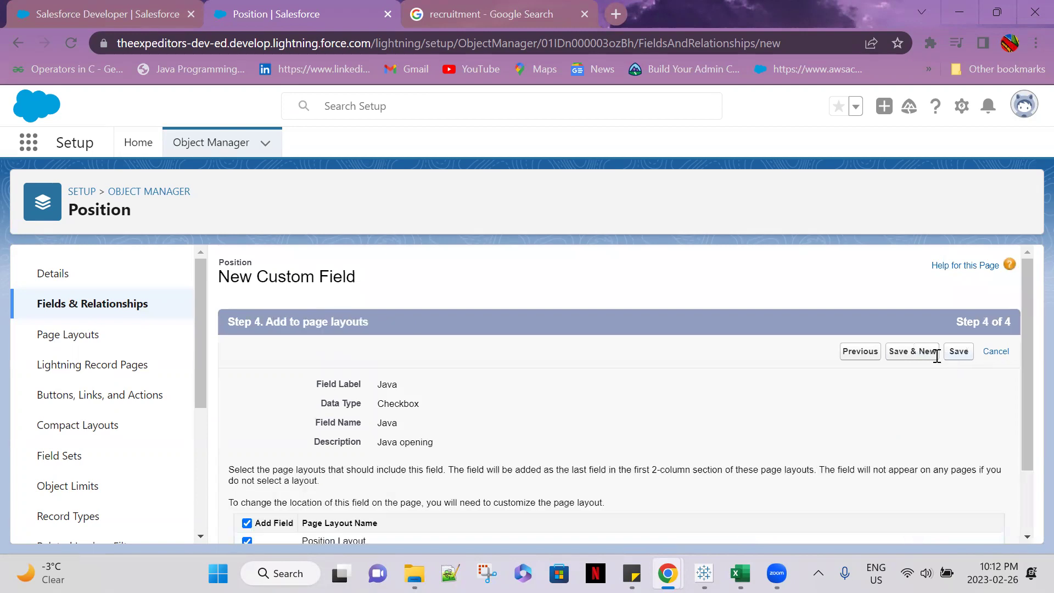
{"action": "scroll", "coordinate": [295, 431], "scroll_direction": "down", "scroll_amount": 3}
{"action": "left_click", "coordinate": [242, 413]}
{"action": "scroll", "coordinate": [879, 527], "scroll_direction": "down", "scroll_amount": 5}
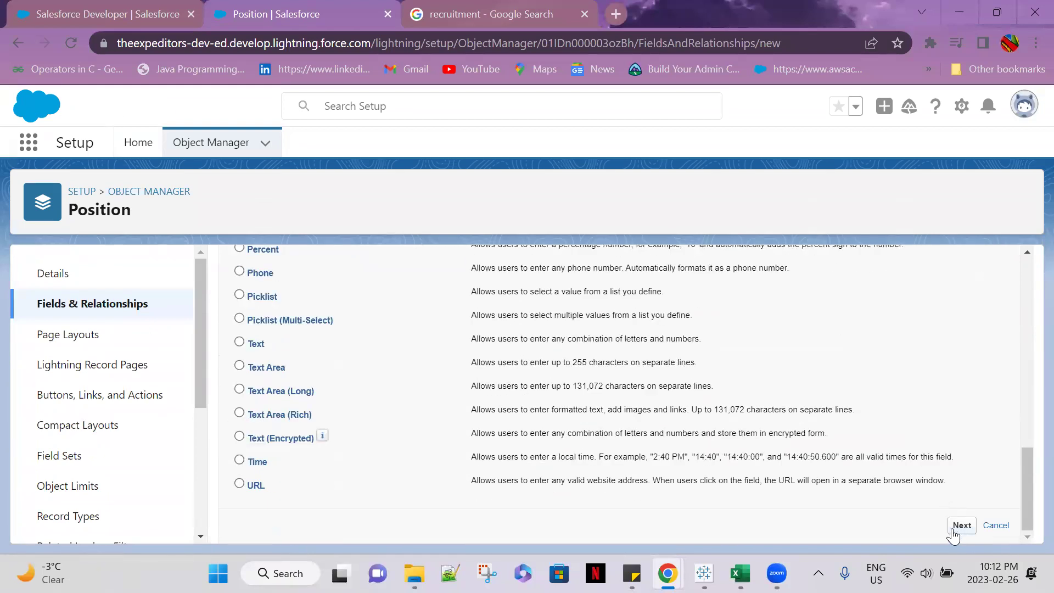
{"action": "left_click", "coordinate": [957, 526]}
Step: Label the checkbox field "Salesforce Admin" and let the field name fill in from the label
{"action": "left_click", "coordinate": [395, 383]}
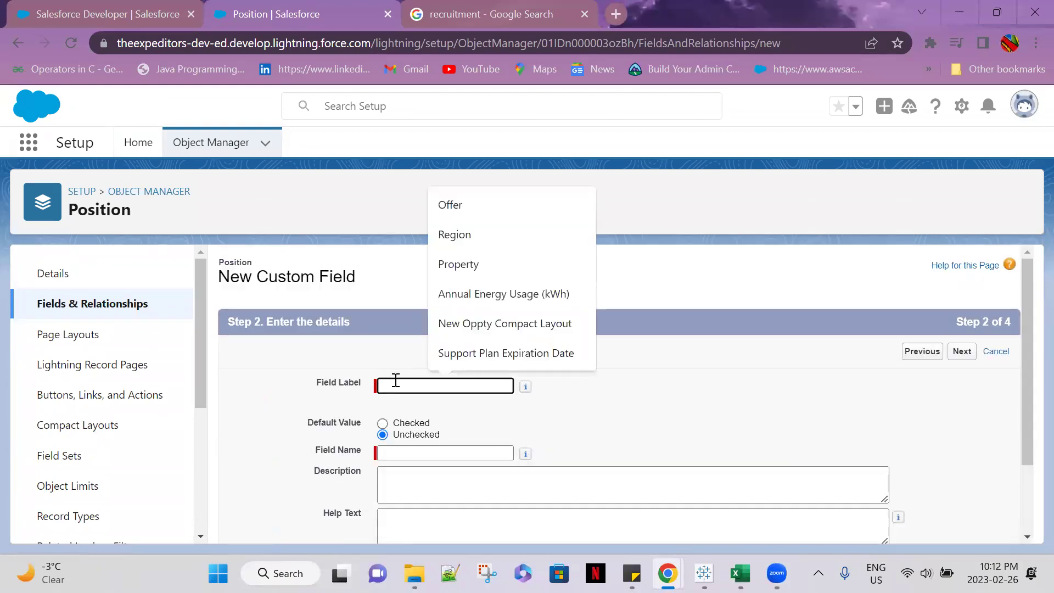
{"action": "type", "text": "Salesforce Admin"}
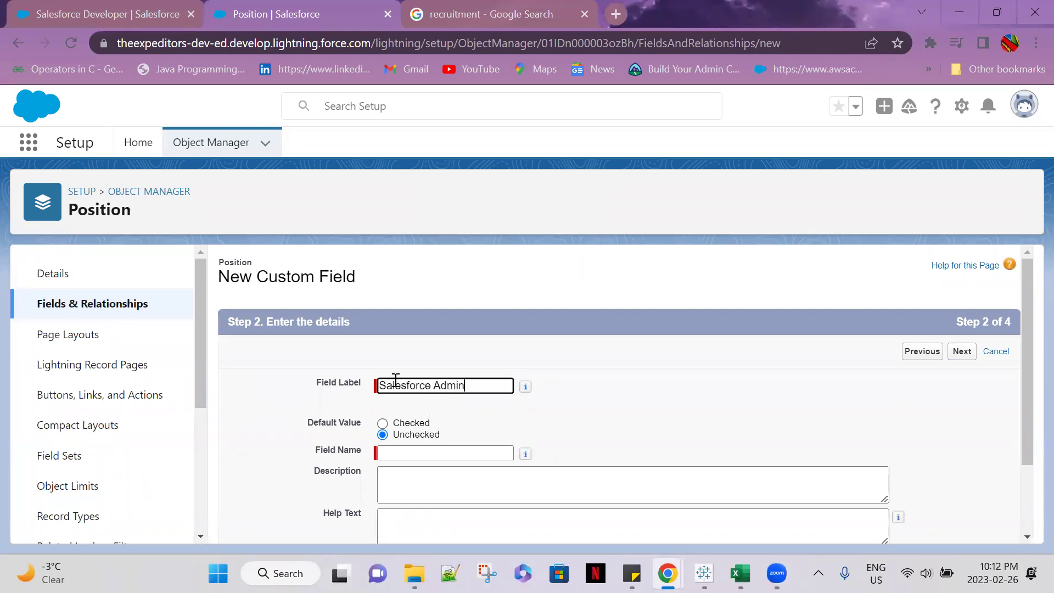
{"action": "scroll", "coordinate": [462, 439], "scroll_direction": "down", "scroll_amount": 2}
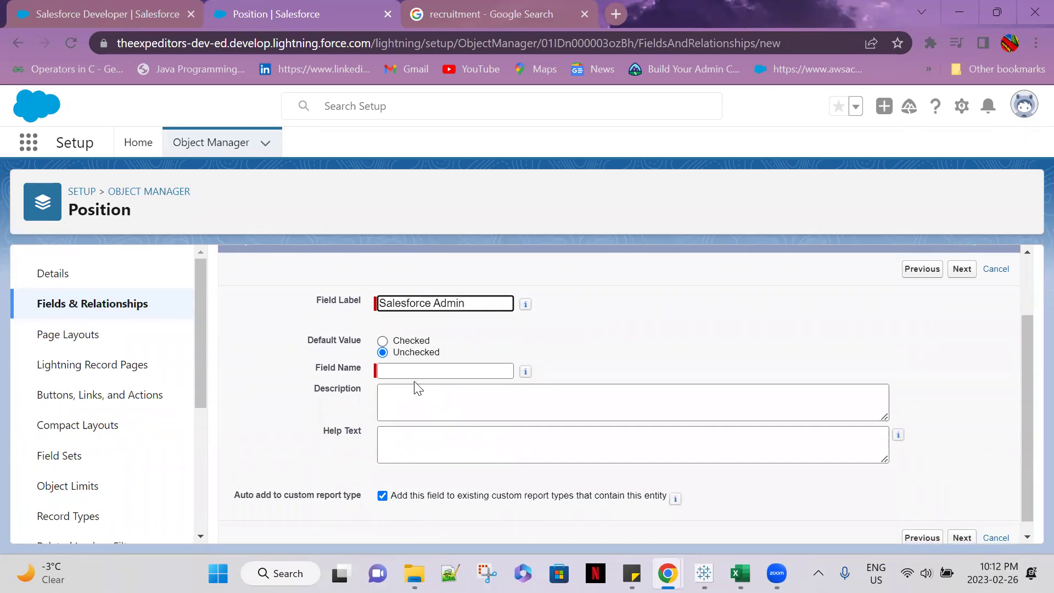
{"action": "left_click", "coordinate": [430, 410]}
Step: Enter the help text "Check if Salesforce admin opening" by adapting the Java field's wording
{"action": "left_click", "coordinate": [438, 442]}
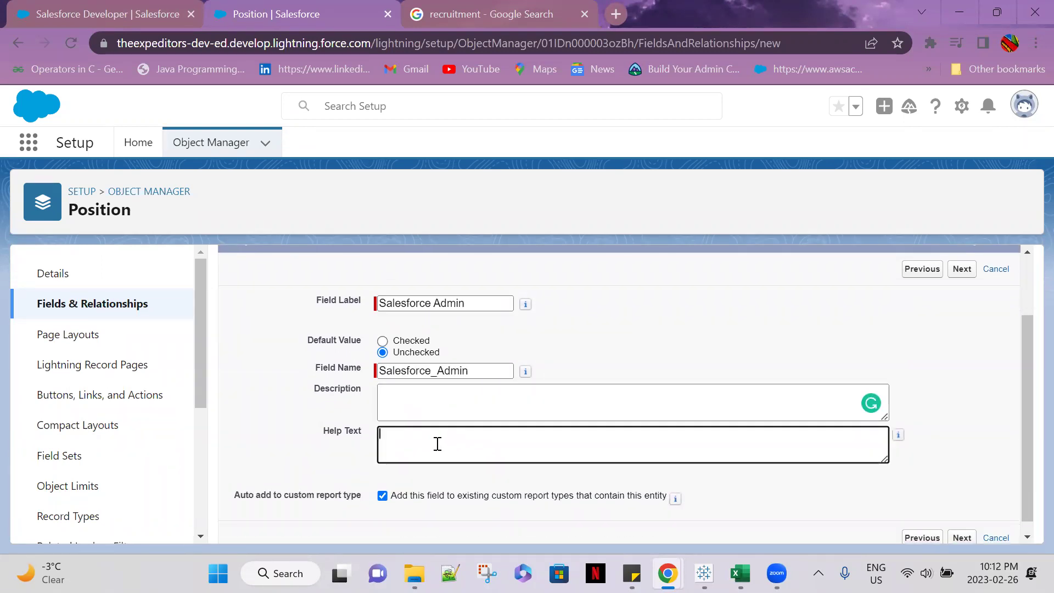
{"action": "type", "text": "Check if Java opening"}
{"action": "double_click", "coordinate": [420, 434]}
{"action": "key", "text": "BackSpace"}
{"action": "type", "text": "Salesforce "}
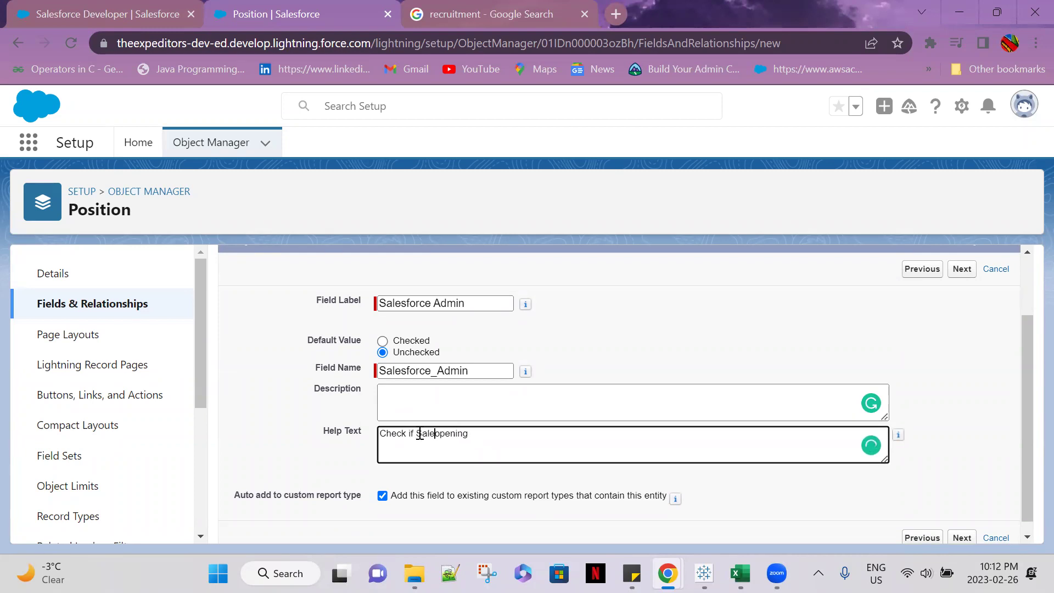
{"action": "type", "text": "admin"}
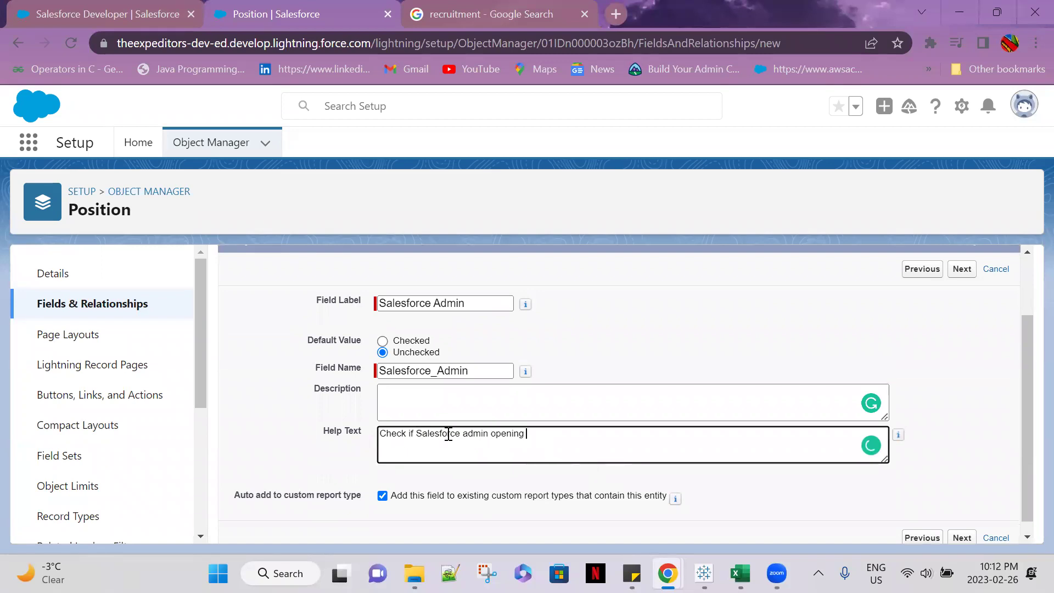
Step: Set the description to "If Salesforce admin opening" and correct the help text to "Check if the Salesforce admin opening"
{"action": "key", "text": "ctrl+a"}
{"action": "left_click_drag", "start_coordinate": [535, 434], "coordinate": [412, 430]}
{"action": "key", "text": "ctrl+c"}
{"action": "left_click", "coordinate": [400, 398]}
{"action": "key", "text": "ctrl+v"}
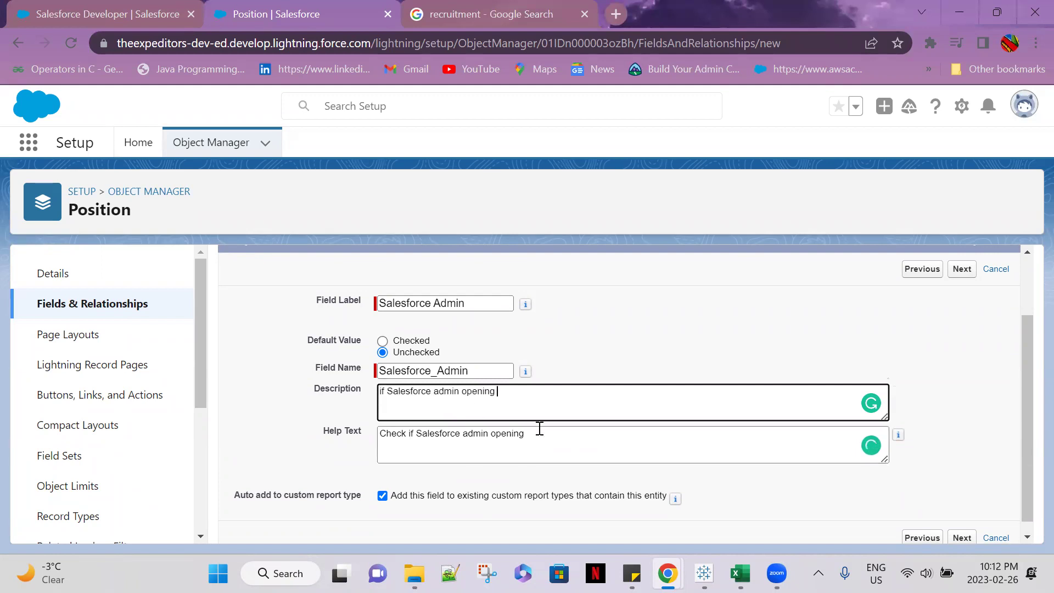
{"action": "left_click", "coordinate": [383, 393]}
{"action": "key", "text": "BackSpace"}
{"action": "type", "text": "I"}
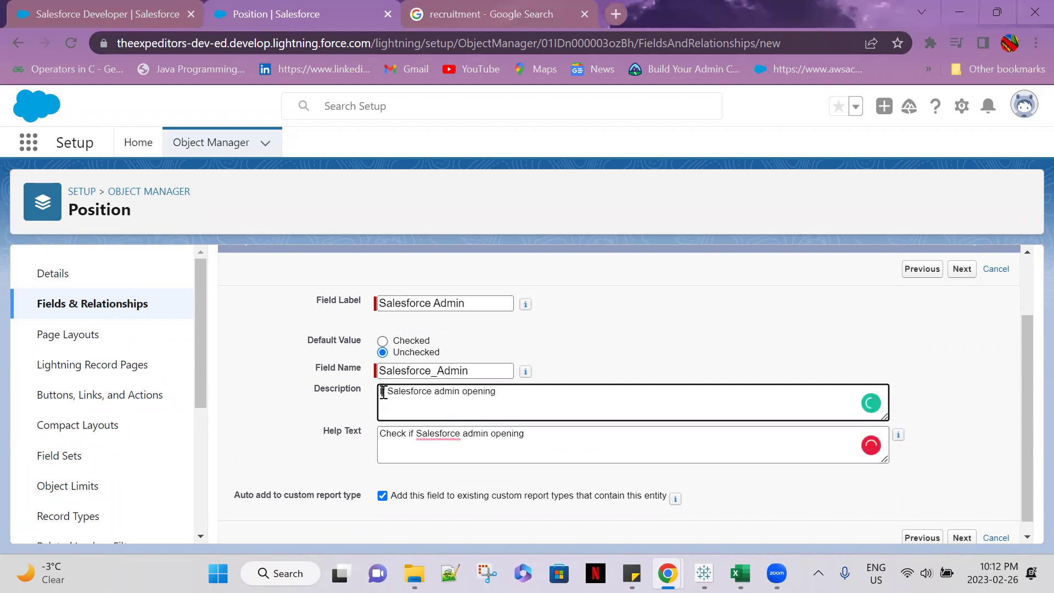
{"action": "left_click", "coordinate": [463, 437]}
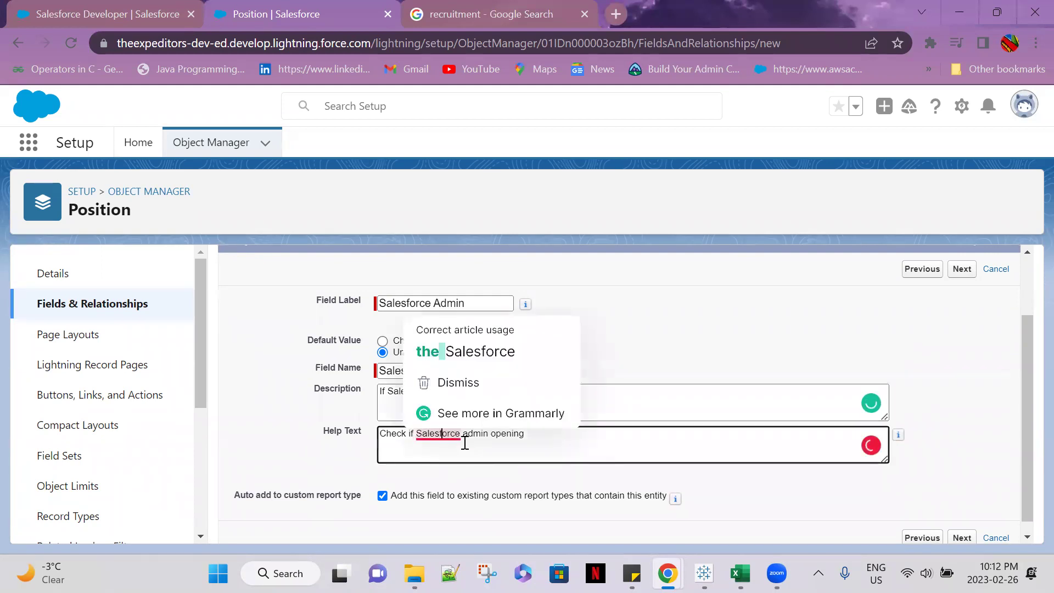
{"action": "left_click", "coordinate": [467, 354]}
Step: Save the Salesforce Admin field with its default security and page layout, and start another Checkbox field
{"action": "scroll", "coordinate": [1025, 492], "scroll_direction": "down", "scroll_amount": 1}
{"action": "left_click", "coordinate": [962, 526]}
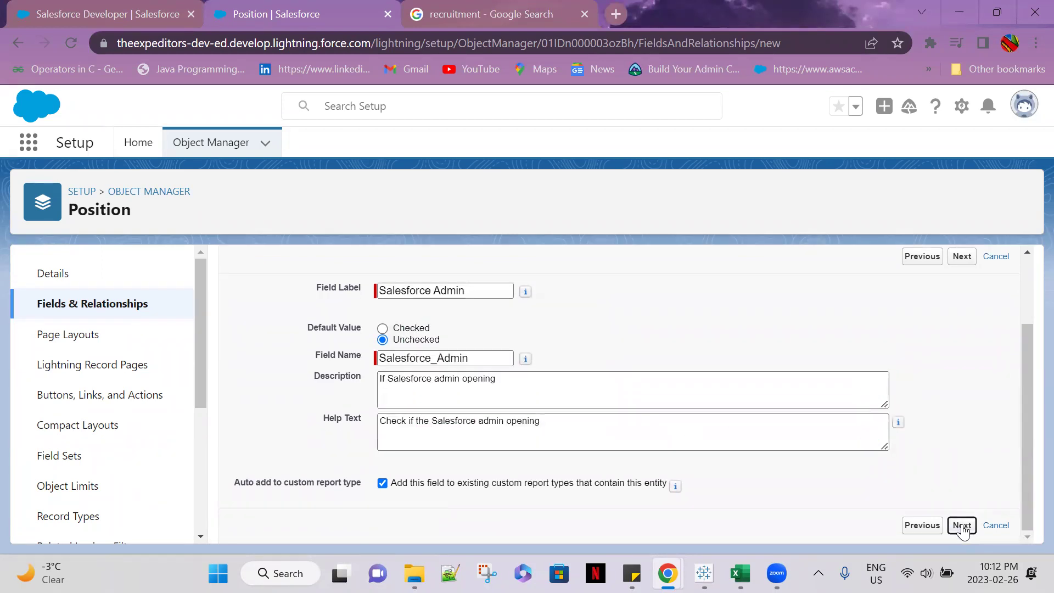
{"action": "left_click", "coordinate": [966, 357]}
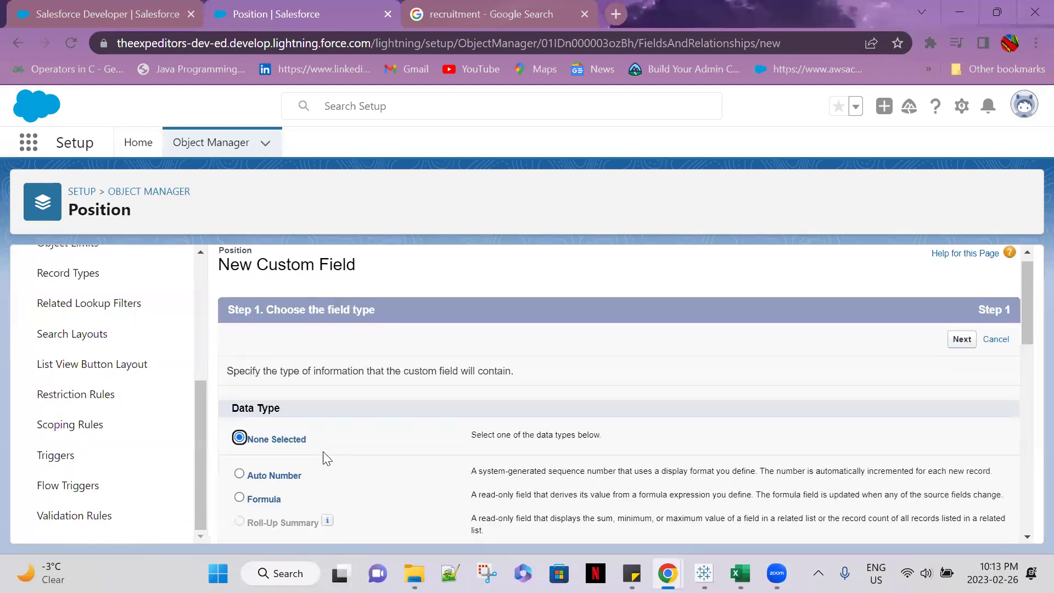
{"action": "scroll", "coordinate": [275, 483], "scroll_direction": "down", "scroll_amount": 5}
{"action": "left_click", "coordinate": [239, 495]}
{"action": "scroll", "coordinate": [1004, 478], "scroll_direction": "down", "scroll_amount": 7}
{"action": "left_click", "coordinate": [961, 524]}
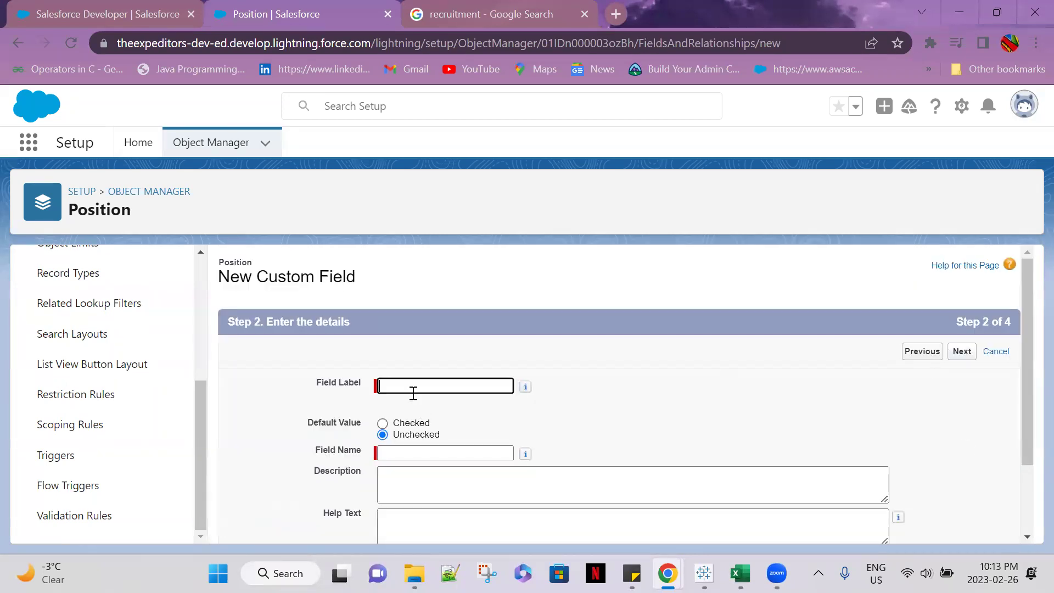
Step: Label the checkbox field "Apex" and let the field name fill in from the label
{"action": "left_click", "coordinate": [413, 391]}
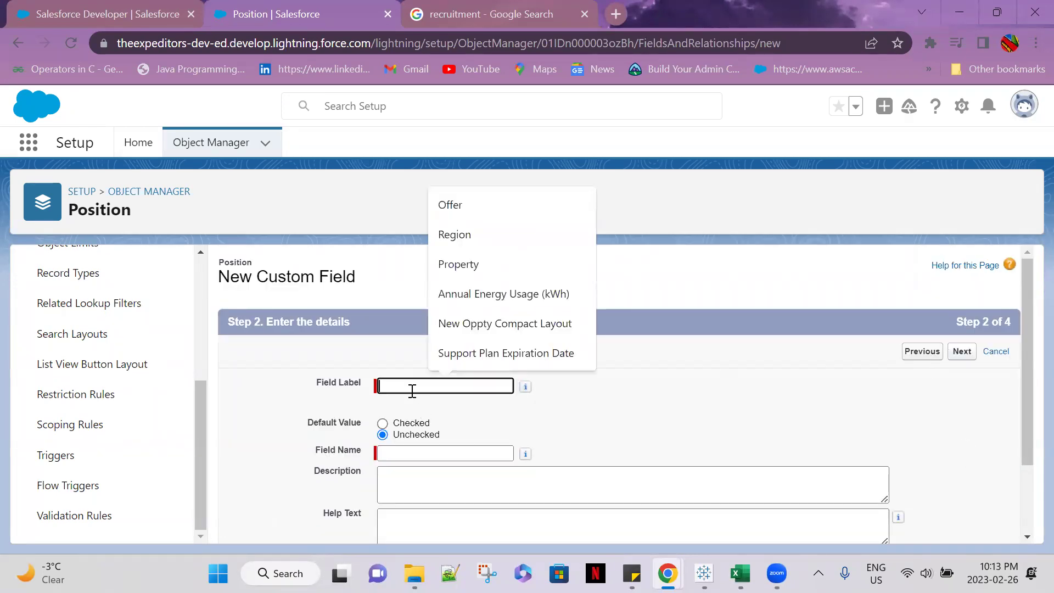
{"action": "type", "text": "Apex"}
{"action": "scroll", "coordinate": [411, 390], "scroll_direction": "down", "scroll_amount": 1}
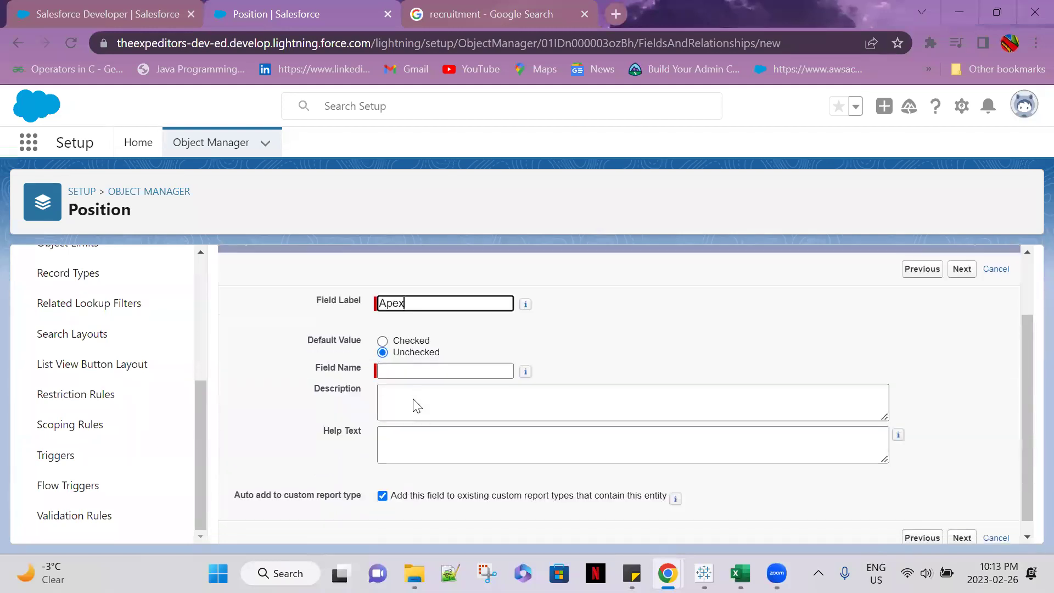
{"action": "left_click", "coordinate": [410, 367]}
{"action": "left_click", "coordinate": [415, 407]}
Step: Enter the help text "Check if apex opening" for the Apex field
{"action": "left_click", "coordinate": [465, 438]}
{"action": "key", "text": "ctrl+v"}
{"action": "key", "text": "BackSpace"}
{"action": "key", "text": "BackSpace"}
{"action": "key", "text": "BackSpace"}
{"action": "key", "text": "BackSpace"}
{"action": "key", "text": "BackSpace"}
{"action": "key", "text": "BackSpace"}
{"action": "key", "text": "BackSpace"}
{"action": "key", "text": "BackSpace"}
{"action": "key", "text": "BackSpace"}
{"action": "key", "text": "BackSpace"}
{"action": "key", "text": "BackSpace"}
{"action": "key", "text": "BackSpace"}
{"action": "key", "text": "BackSpace"}
{"action": "key", "text": "BackSpace"}
{"action": "key", "text": "BackSpace"}
{"action": "key", "text": "BackSpace"}
{"action": "key", "text": "BackSpace"}
{"action": "key", "text": "BackSpace"}
{"action": "key", "text": "BackSpace"}
{"action": "type", "text": "Check if apex"}
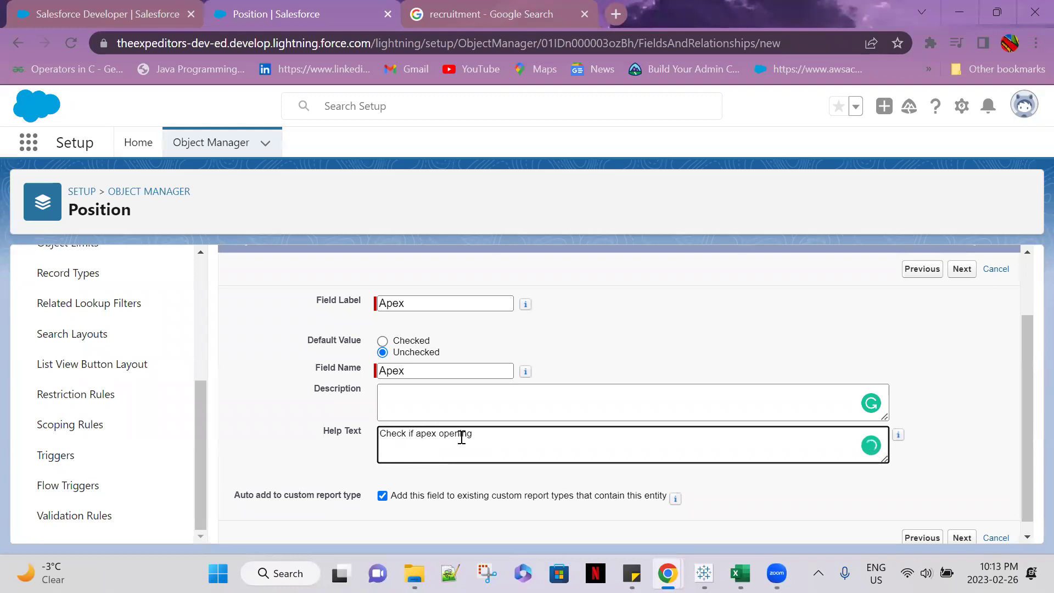
Step: Copy the Apex help text into the description and shorten it to "apex opening"
{"action": "left_click_drag", "start_coordinate": [475, 437], "coordinate": [351, 436]}
{"action": "key", "text": "ctrl+c"}
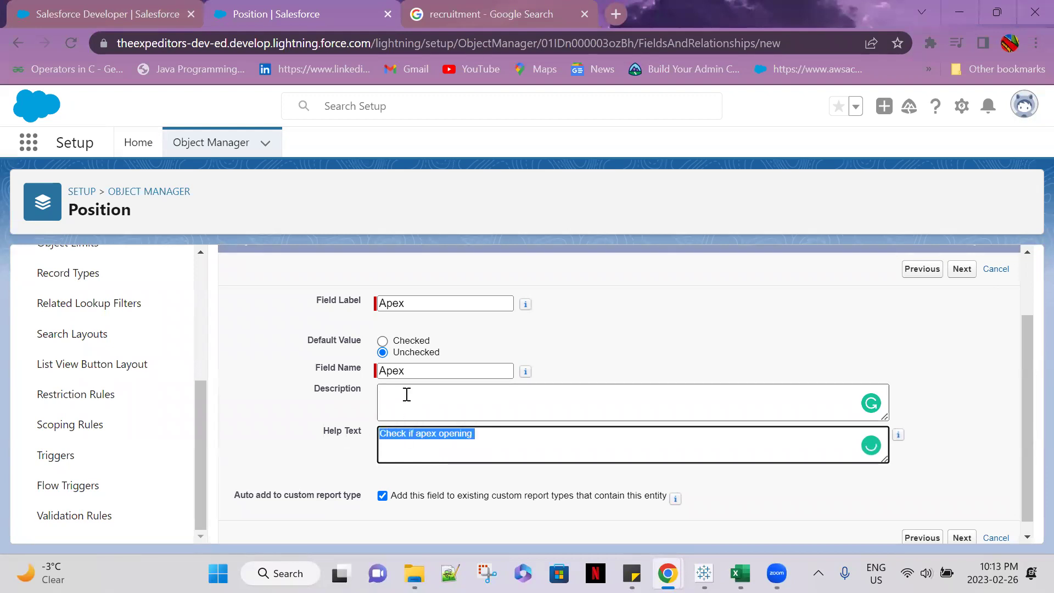
{"action": "left_click", "coordinate": [405, 394]}
{"action": "key", "text": "ctrl+v"}
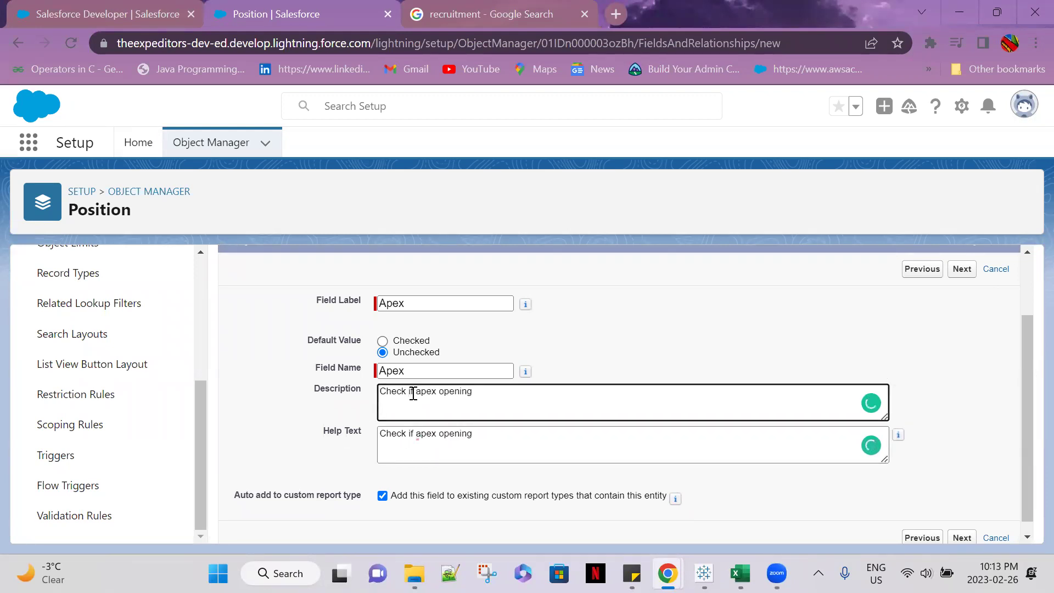
{"action": "left_click_drag", "start_coordinate": [413, 393], "coordinate": [353, 392]}
{"action": "key", "text": "BackSpace"}
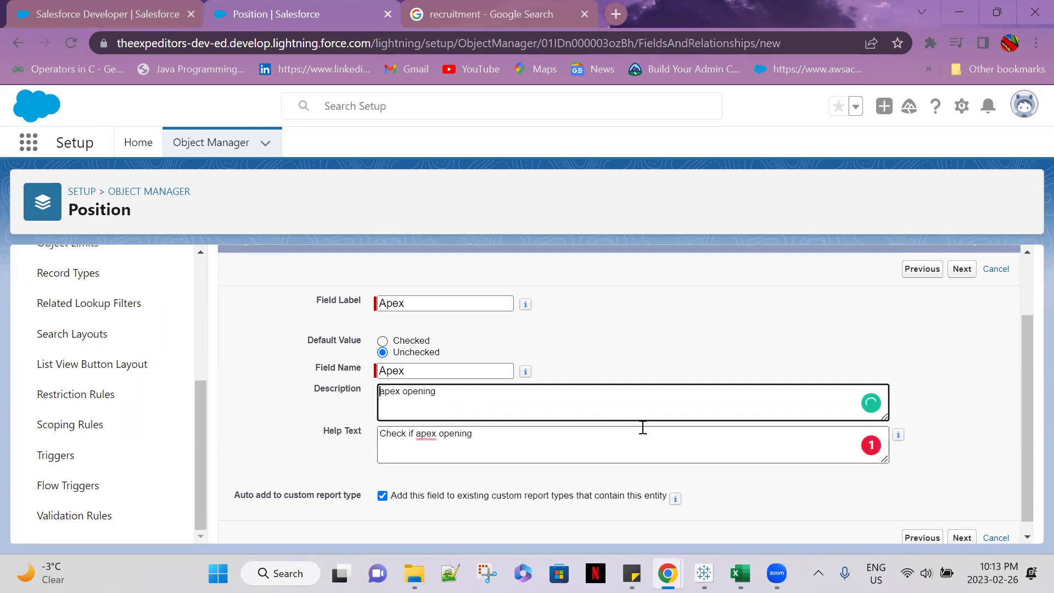
{"action": "left_click", "coordinate": [427, 435]}
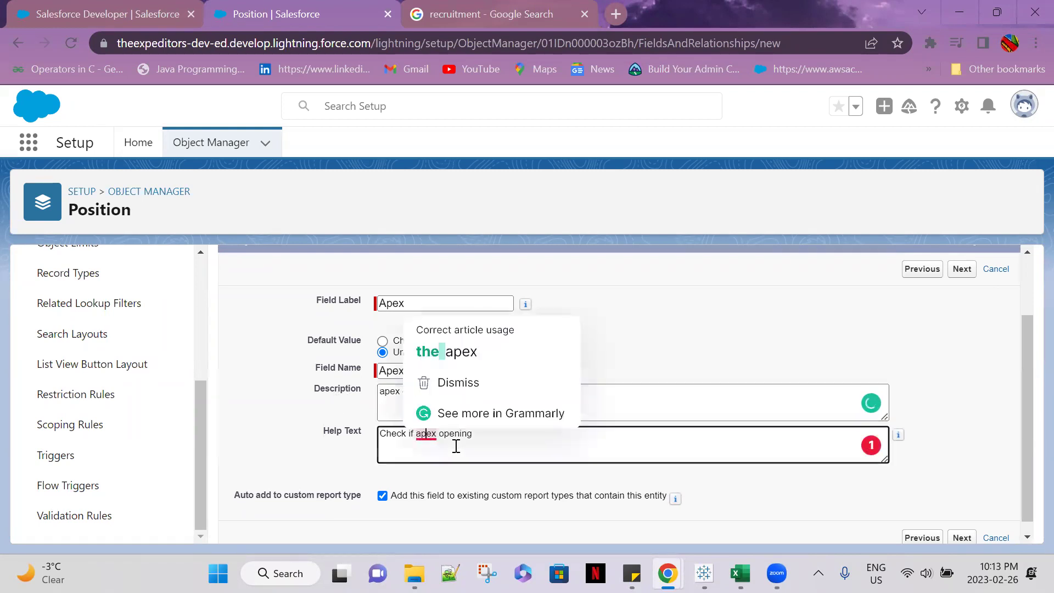
{"action": "left_click", "coordinate": [460, 362]}
{"action": "scroll", "coordinate": [428, 423], "scroll_direction": "down", "scroll_amount": 1}
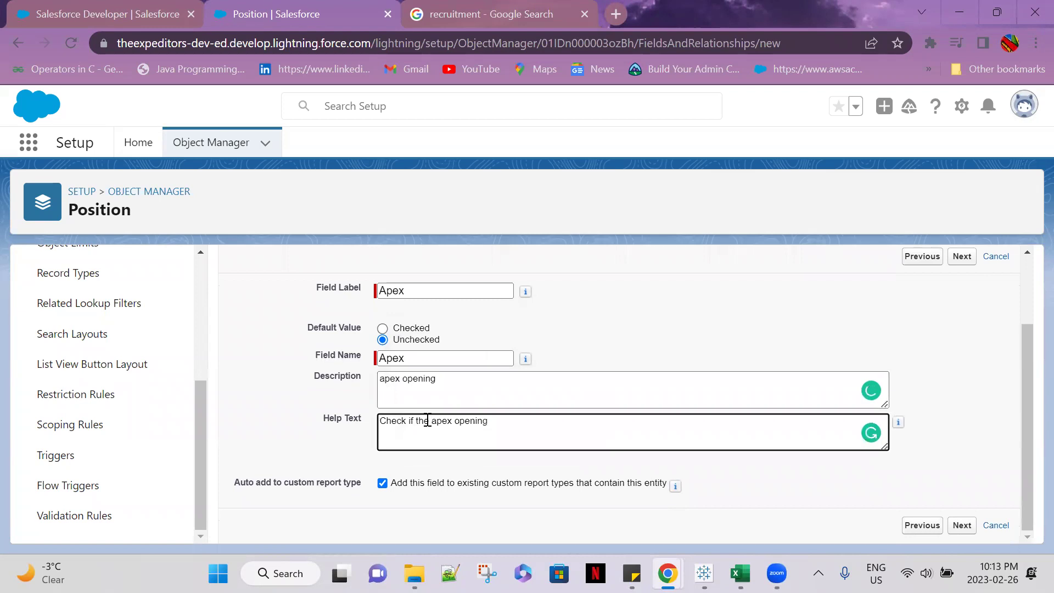
{"action": "key", "text": "BackSpace"}
{"action": "key", "text": "BackSpace"}
{"action": "key", "text": "BackSpace"}
Step: Save the Apex field with its default security and page layout, and start another Checkbox field
{"action": "left_click", "coordinate": [961, 526]}
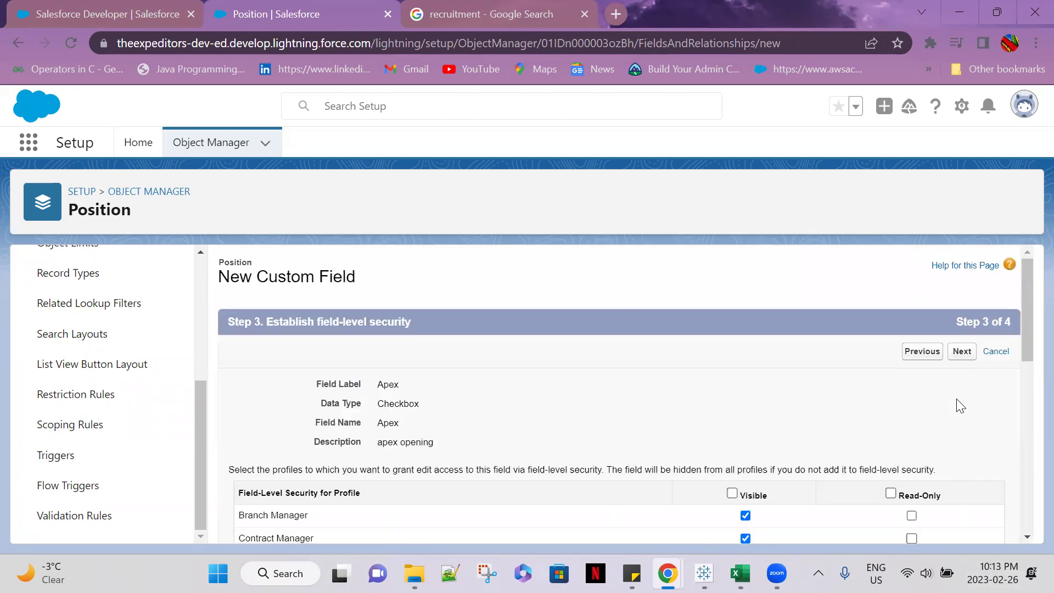
{"action": "left_click", "coordinate": [961, 356]}
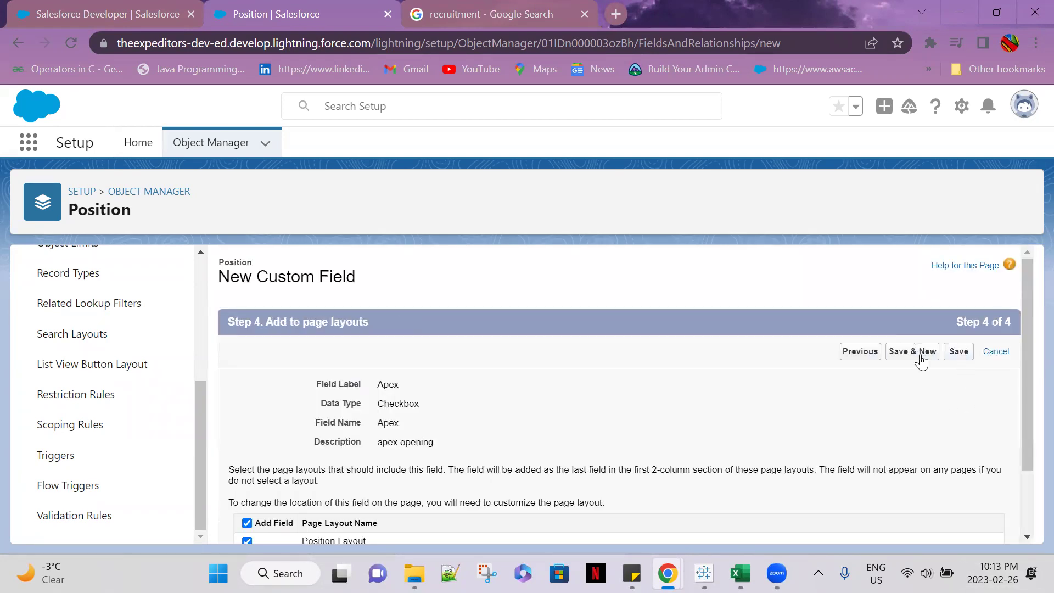
{"action": "left_click", "coordinate": [921, 358]}
{"action": "scroll", "coordinate": [500, 406], "scroll_direction": "down", "scroll_amount": 3}
{"action": "scroll", "coordinate": [269, 425], "scroll_direction": "down", "scroll_amount": 3}
{"action": "left_click", "coordinate": [241, 412]}
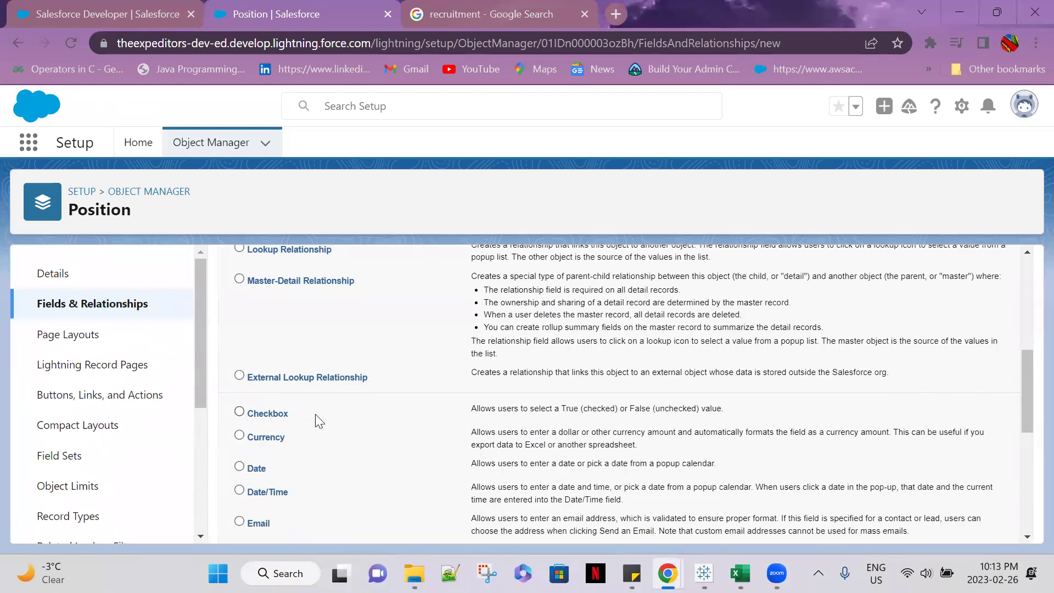
{"action": "scroll", "coordinate": [969, 459], "scroll_direction": "down", "scroll_amount": 1}
{"action": "scroll", "coordinate": [985, 521], "scroll_direction": "down", "scroll_amount": 10}
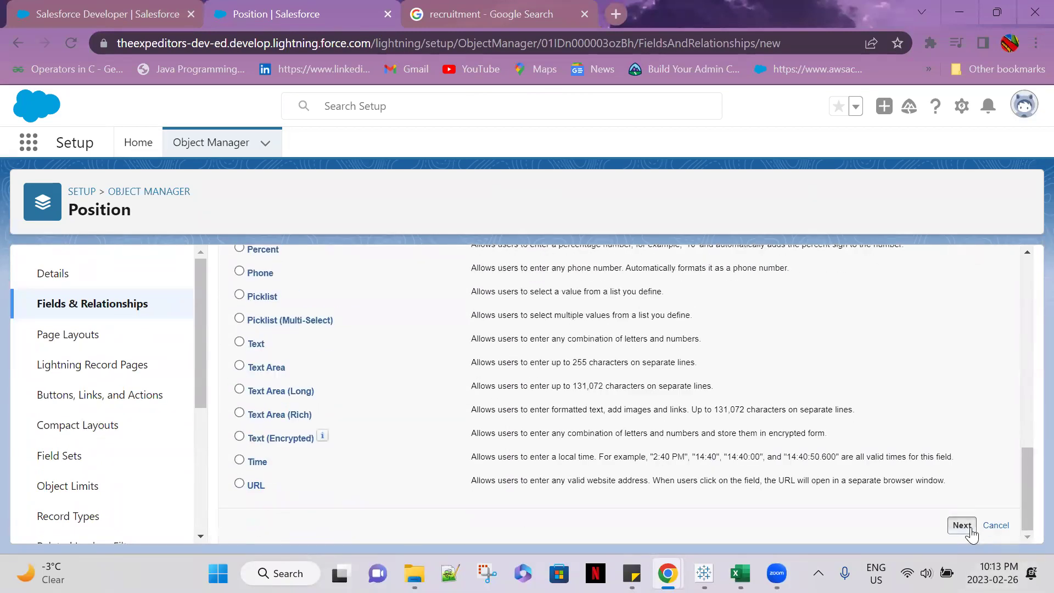
{"action": "left_click", "coordinate": [964, 525]}
Step: Label the checkbox field "Salesforce Dev" and let the field name fill in from the label
{"action": "left_click", "coordinate": [420, 380]}
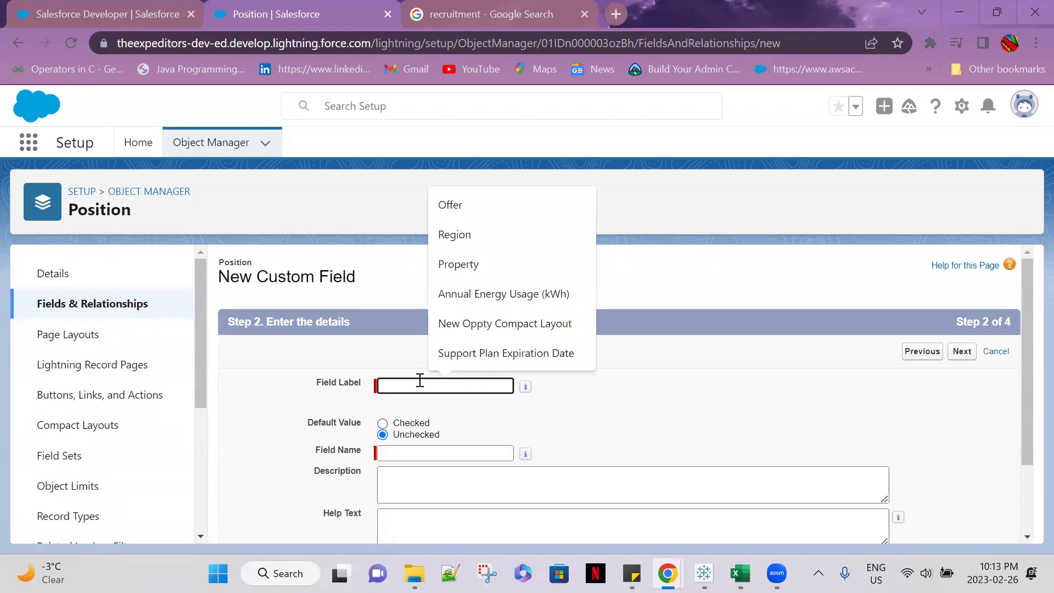
{"action": "type", "text": "Salesforc"}
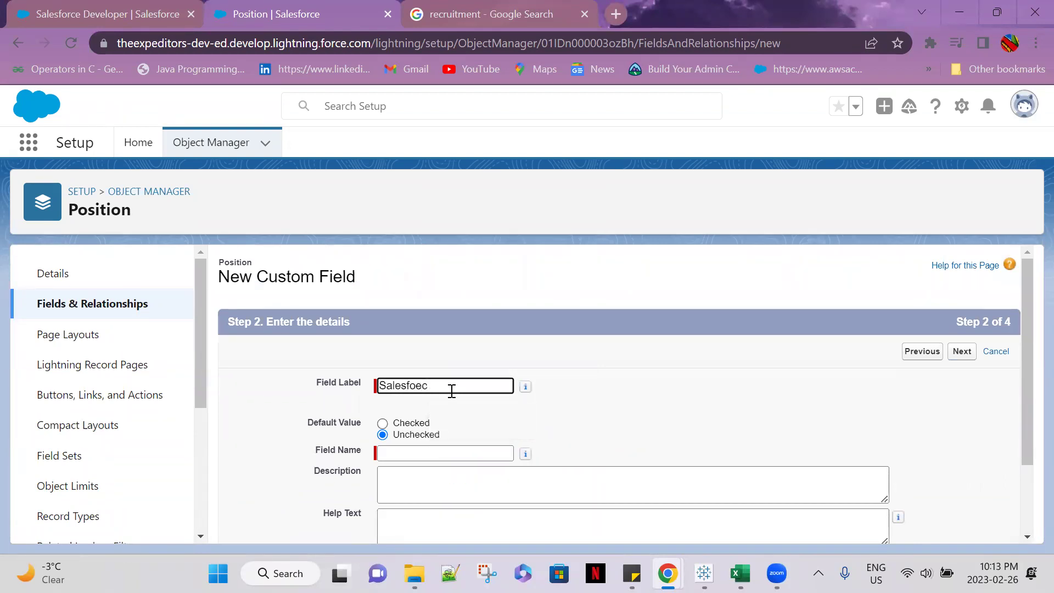
{"action": "key", "text": "BackSpace"}
{"action": "key", "text": "BackSpace"}
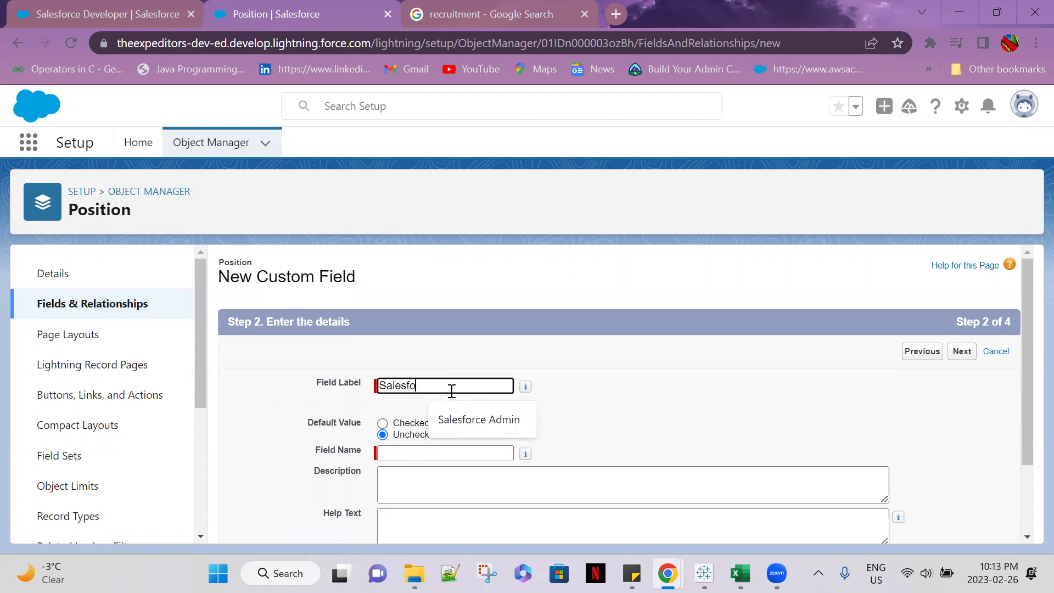
{"action": "left_click", "coordinate": [449, 427]}
{"action": "left_click_drag", "start_coordinate": [468, 385], "coordinate": [438, 384]}
{"action": "key", "text": "BackSpace"}
{"action": "type", "text": "Dev"}
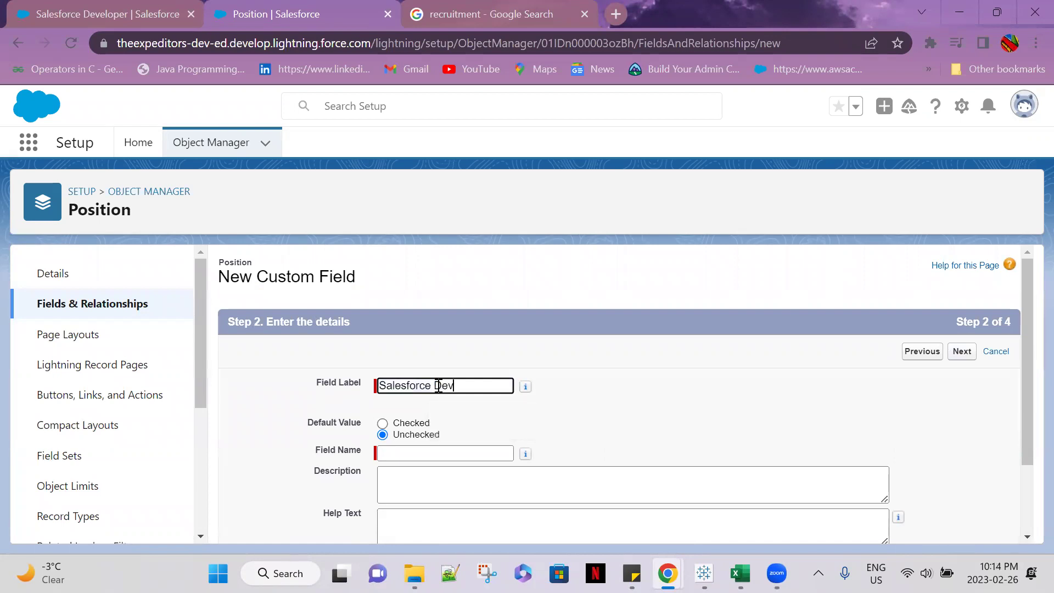
{"action": "scroll", "coordinate": [439, 386], "scroll_direction": "down", "scroll_amount": 2}
{"action": "left_click", "coordinate": [424, 387]}
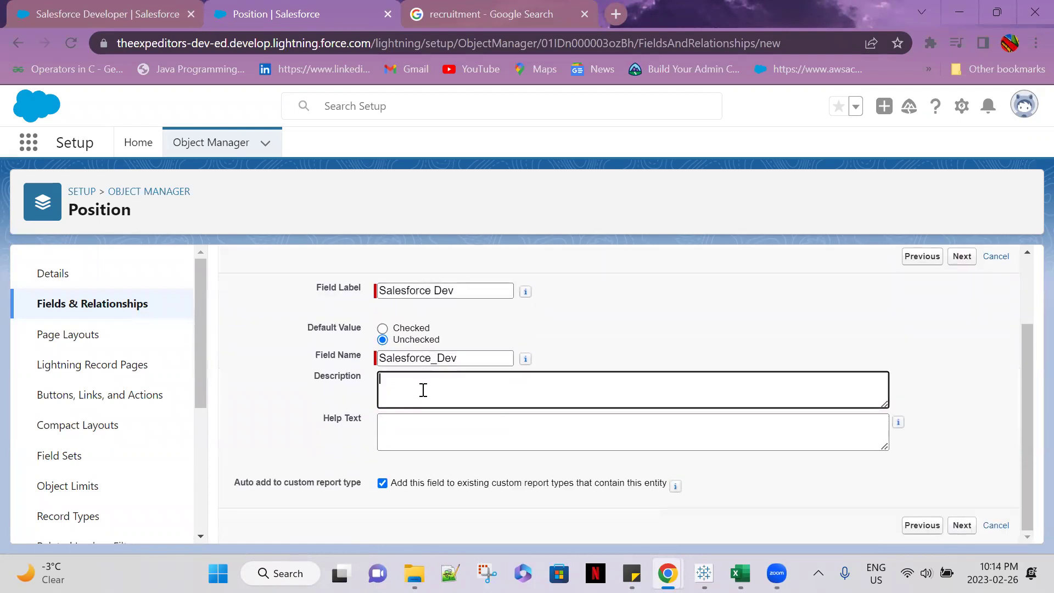
Step: Enter the help text "Check if Salesforce Dev opening" for the Salesforce Dev field
{"action": "left_click", "coordinate": [447, 430]}
{"action": "type", "text": "Check if apex opening"}
{"action": "left_click_drag", "start_coordinate": [439, 420], "coordinate": [423, 421]}
{"action": "key", "text": "BackSpace"}
{"action": "key", "text": "BackSpace"}
{"action": "type", "text": "Salesopening"}
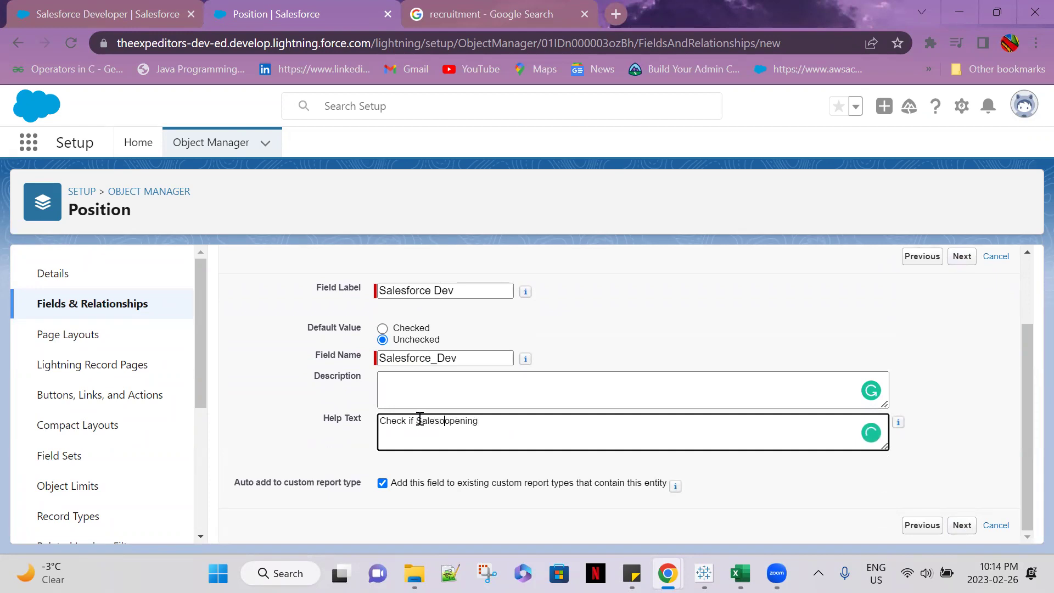
{"action": "type", "text": "force Dev"}
Step: Copy "Salesforce Dev opening" from the help text into the field's description
{"action": "left_click_drag", "start_coordinate": [520, 421], "coordinate": [418, 419]}
{"action": "key", "text": "ctrl+c"}
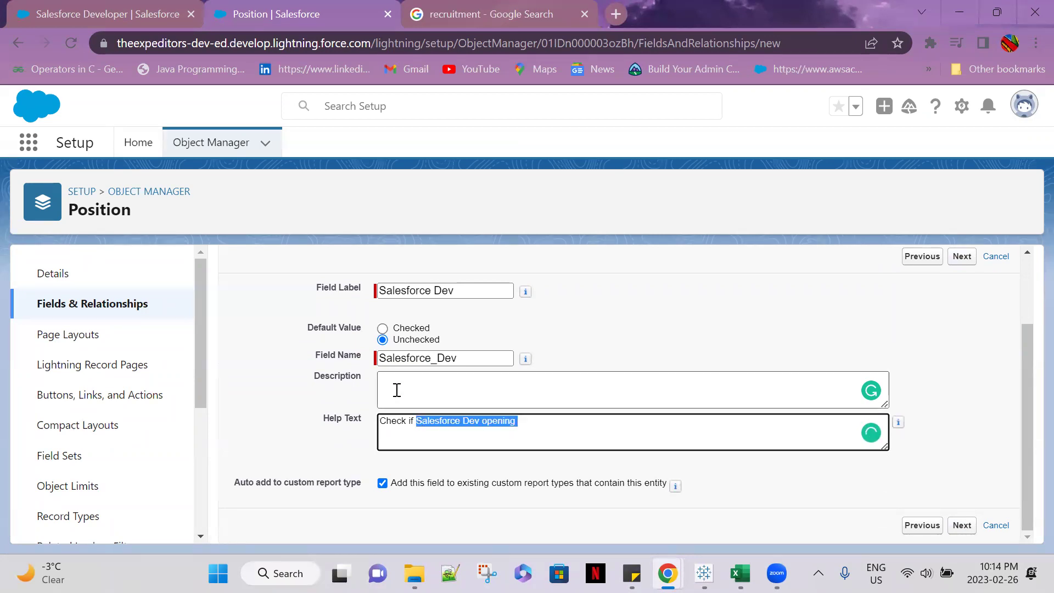
{"action": "left_click", "coordinate": [395, 390]}
{"action": "key", "text": "ctrl+v"}
Step: Save the Salesforce Dev field with its default field-level security and page layout
{"action": "left_click", "coordinate": [962, 529]}
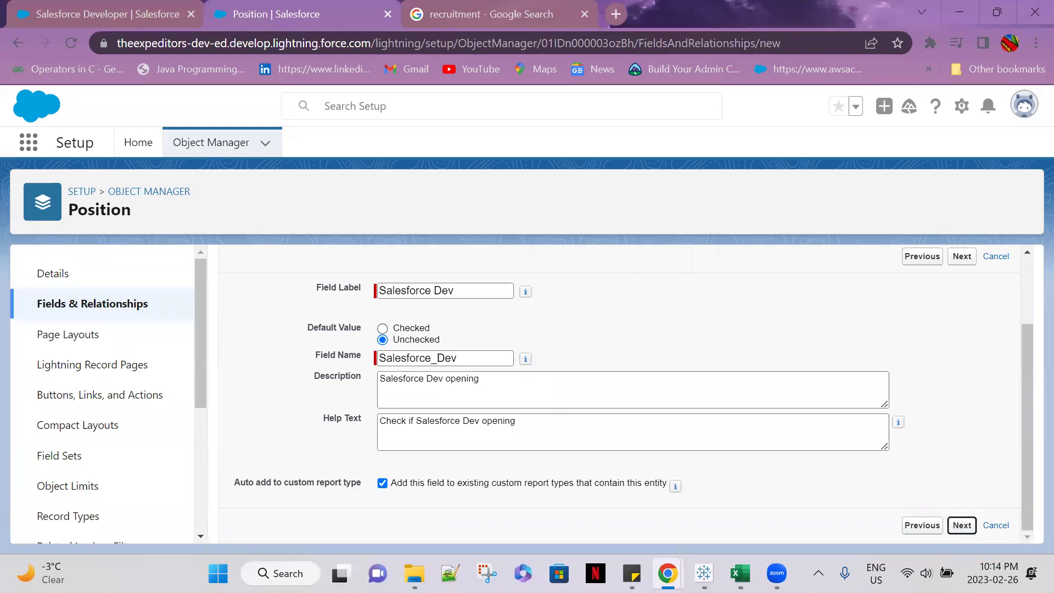
{"action": "left_click", "coordinate": [962, 525]}
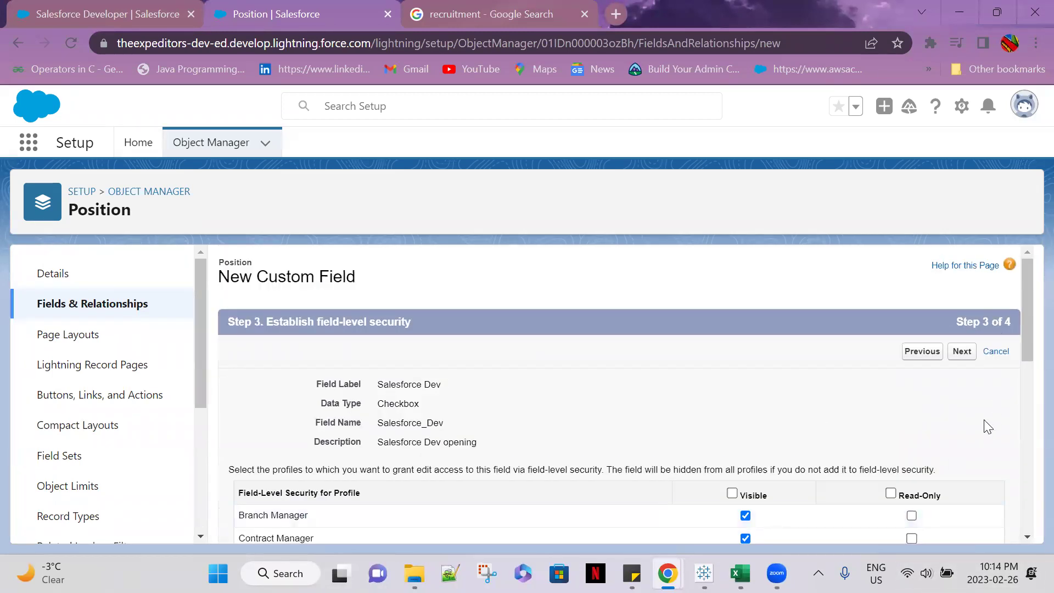
{"action": "left_click", "coordinate": [960, 354]}
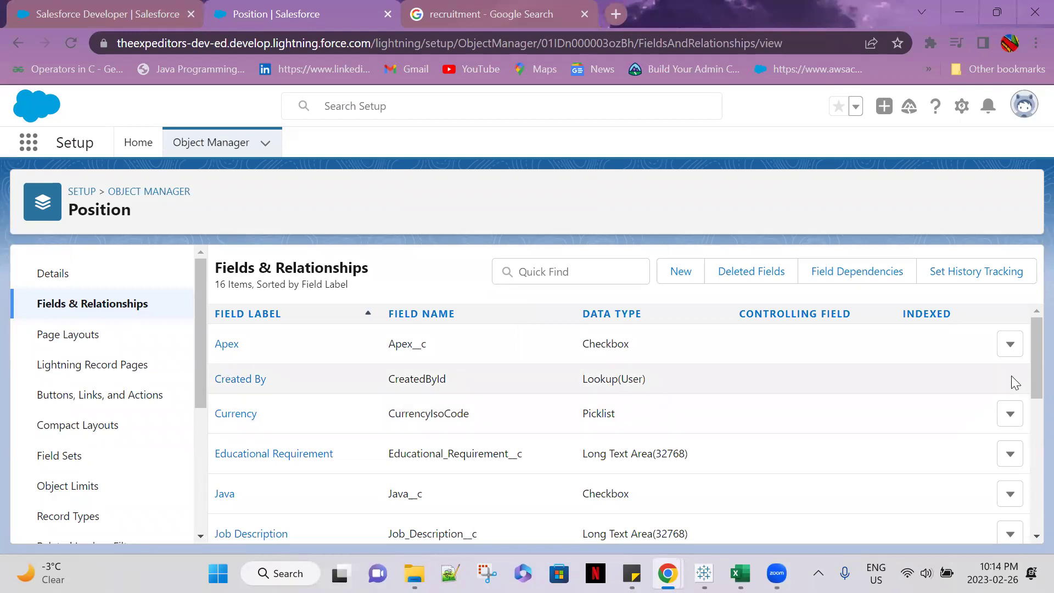
{"action": "scroll", "coordinate": [649, 376], "scroll_direction": "down", "scroll_amount": 6}
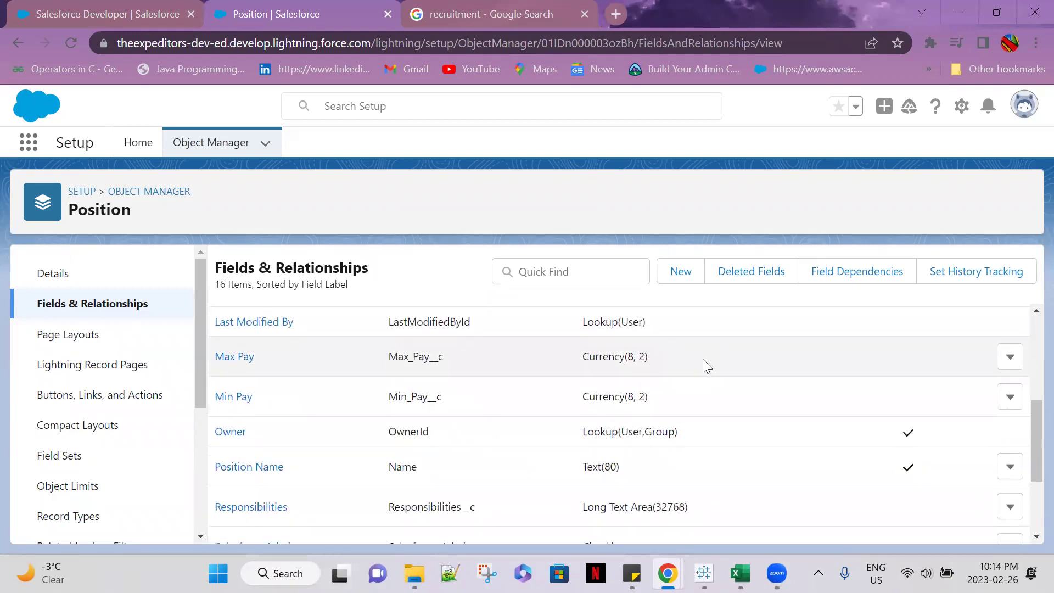
{"action": "scroll", "coordinate": [704, 367], "scroll_direction": "down", "scroll_amount": 1}
{"action": "scroll", "coordinate": [713, 413], "scroll_direction": "up", "scroll_amount": 2}
{"action": "scroll", "coordinate": [714, 417], "scroll_direction": "down", "scroll_amount": 1}
{"action": "scroll", "coordinate": [719, 425], "scroll_direction": "up", "scroll_amount": 5}
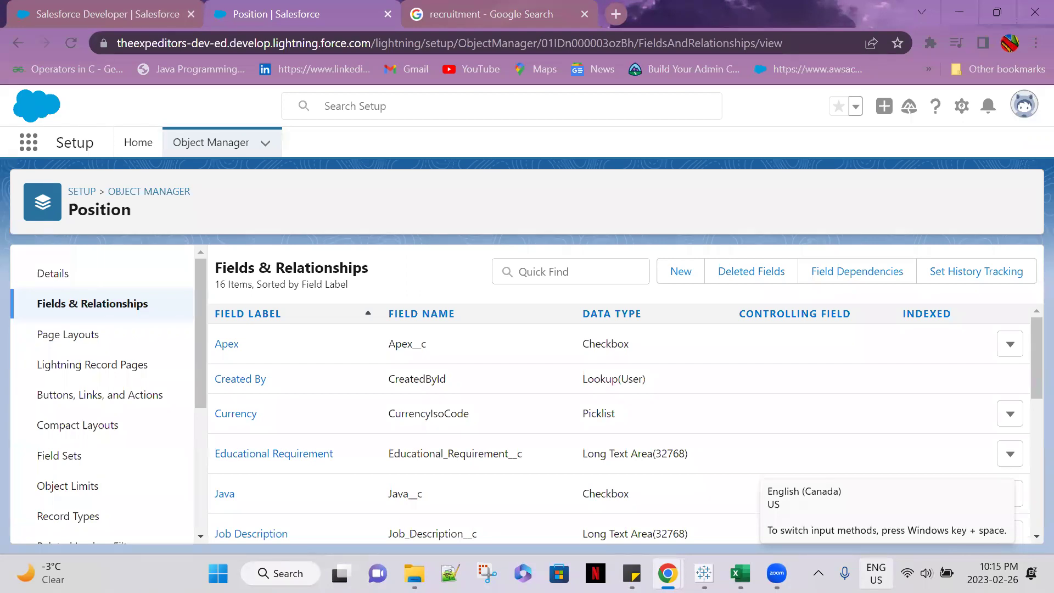
Step: Start a new custom field of type Date on the Position object
{"action": "left_click", "coordinate": [689, 274]}
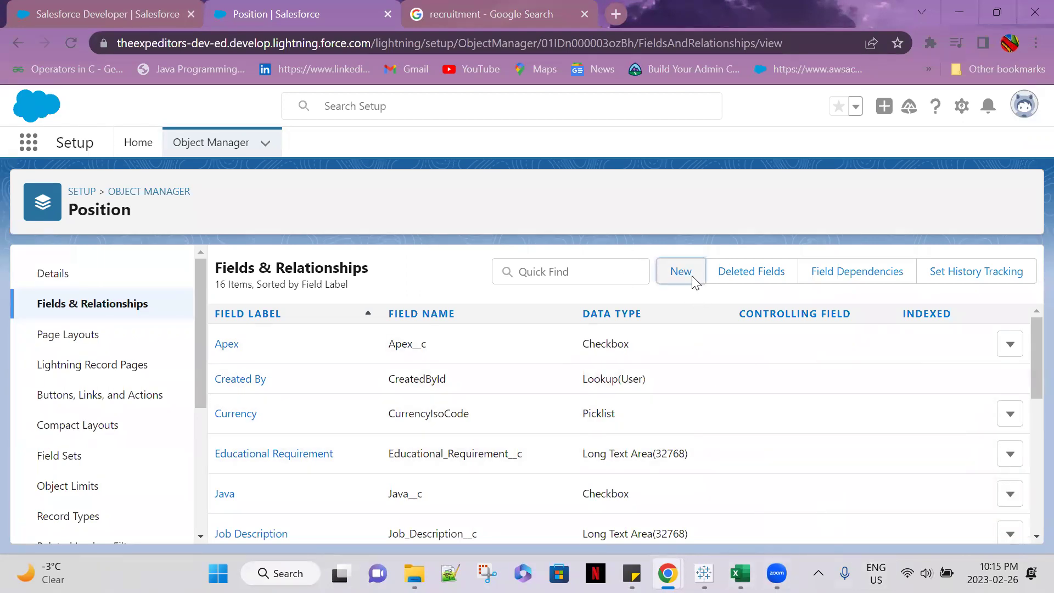
{"action": "scroll", "coordinate": [845, 426], "scroll_direction": "down", "scroll_amount": 5}
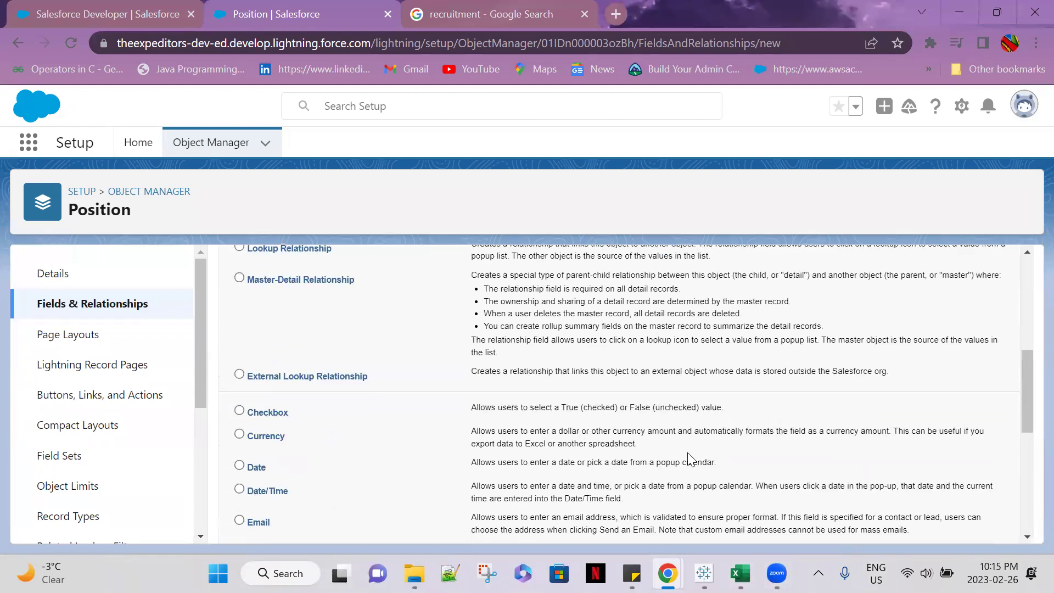
{"action": "scroll", "coordinate": [274, 396], "scroll_direction": "down", "scroll_amount": 2}
{"action": "left_click", "coordinate": [267, 384]}
{"action": "scroll", "coordinate": [971, 428], "scroll_direction": "down", "scroll_amount": 5}
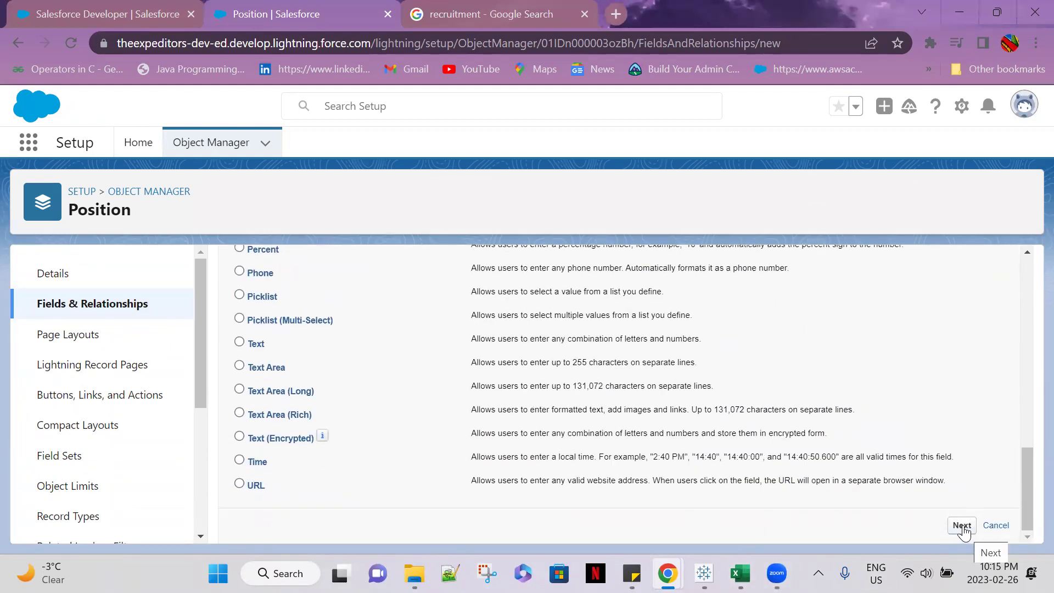
{"action": "left_click", "coordinate": [961, 525]}
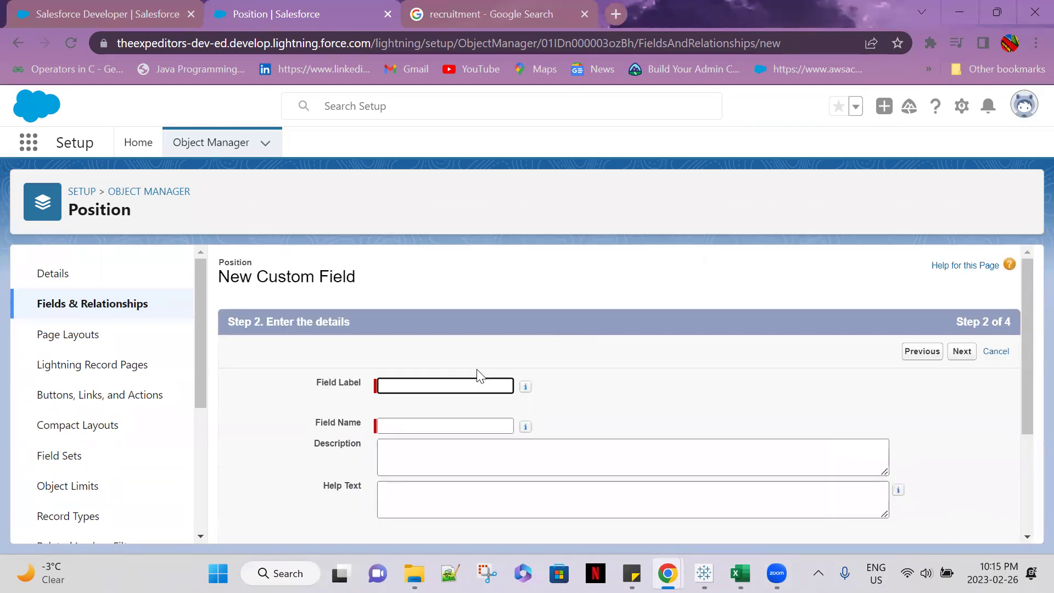
Step: Label the date field "Open Date" and let the field name fill in from the label
{"action": "left_click", "coordinate": [465, 387]}
{"action": "type", "text": "Open dATE"}
{"action": "key", "text": "BackSpace"}
{"action": "key", "text": "BackSpace"}
{"action": "key", "text": "BackSpace"}
{"action": "key", "text": "BackSpace"}
{"action": "type", "text": "Date"}
{"action": "left_click", "coordinate": [469, 420]}
Step: Enter the description "Date the position got opened" for the Open Date field
{"action": "left_click", "coordinate": [460, 457]}
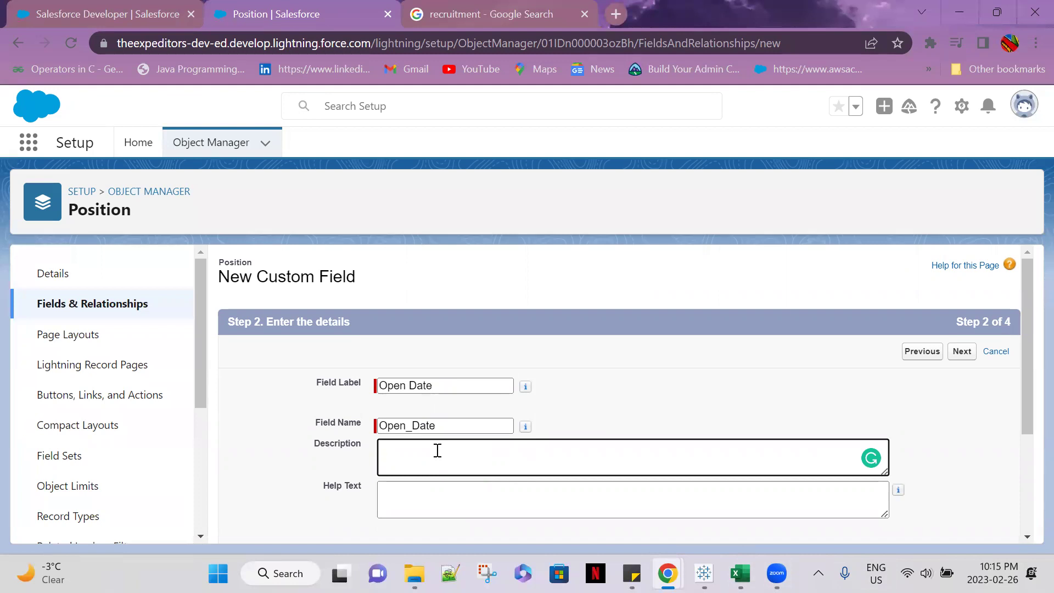
{"action": "type", "text": "Date"}
{"action": "type", "text": " the posi"}
{"action": "type", "text": "tion got "}
{"action": "type", "text": "opening"}
{"action": "type", "text": "s"}
{"action": "key", "text": "BackSpace"}
{"action": "key", "text": "BackSpace"}
{"action": "key", "text": "BackSpace"}
{"action": "key", "text": "BackSpace"}
{"action": "key", "text": "BackSpace"}
{"action": "type", "text": "ned"}
Step: Copy the Open Date description "Date the position got opened" into the help text
{"action": "left_click", "coordinate": [426, 502]}
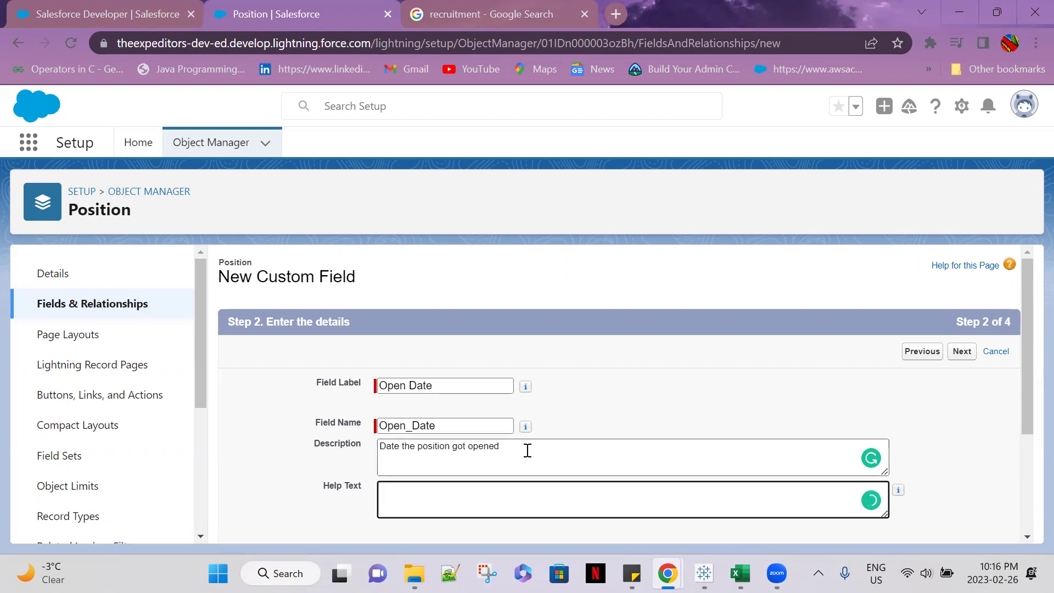
{"action": "left_click_drag", "start_coordinate": [527, 446], "coordinate": [360, 444]}
{"action": "key", "text": "ctrl+c"}
{"action": "left_click", "coordinate": [433, 493]}
{"action": "key", "text": "ctrl+v"}
{"action": "scroll", "coordinate": [775, 418], "scroll_direction": "down", "scroll_amount": 1}
{"action": "scroll", "coordinate": [882, 452], "scroll_direction": "down", "scroll_amount": 1}
{"action": "scroll", "coordinate": [882, 451], "scroll_direction": "up", "scroll_amount": 1}
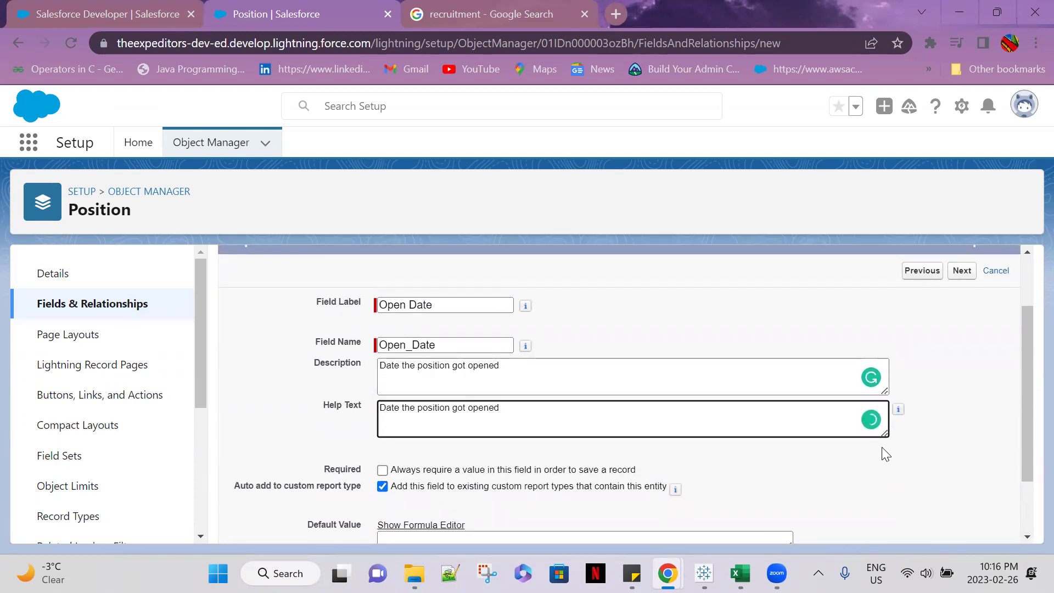
Step: Save the Open Date field with its default security and page layout, and start another Date field
{"action": "left_click", "coordinate": [961, 270]}
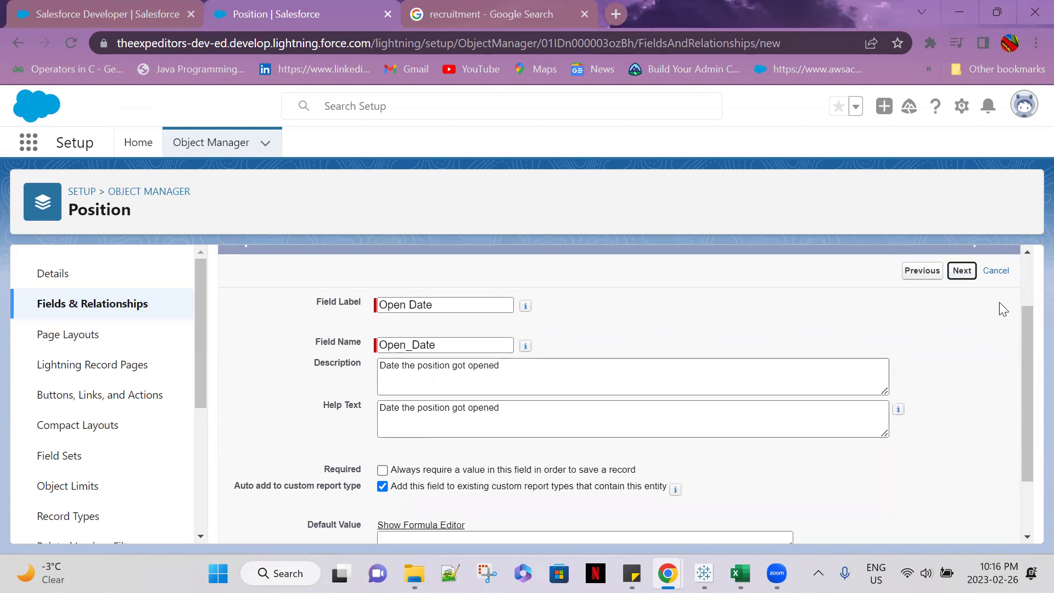
{"action": "scroll", "coordinate": [878, 318], "scroll_direction": "down", "scroll_amount": 3}
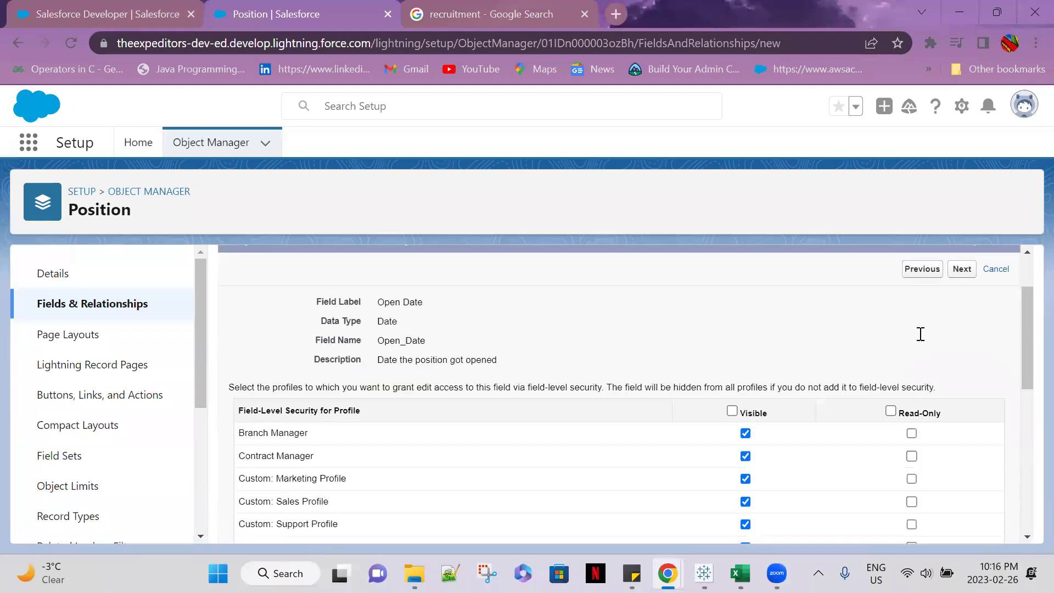
{"action": "scroll", "coordinate": [962, 330], "scroll_direction": "up", "scroll_amount": 3}
{"action": "left_click", "coordinate": [961, 351]}
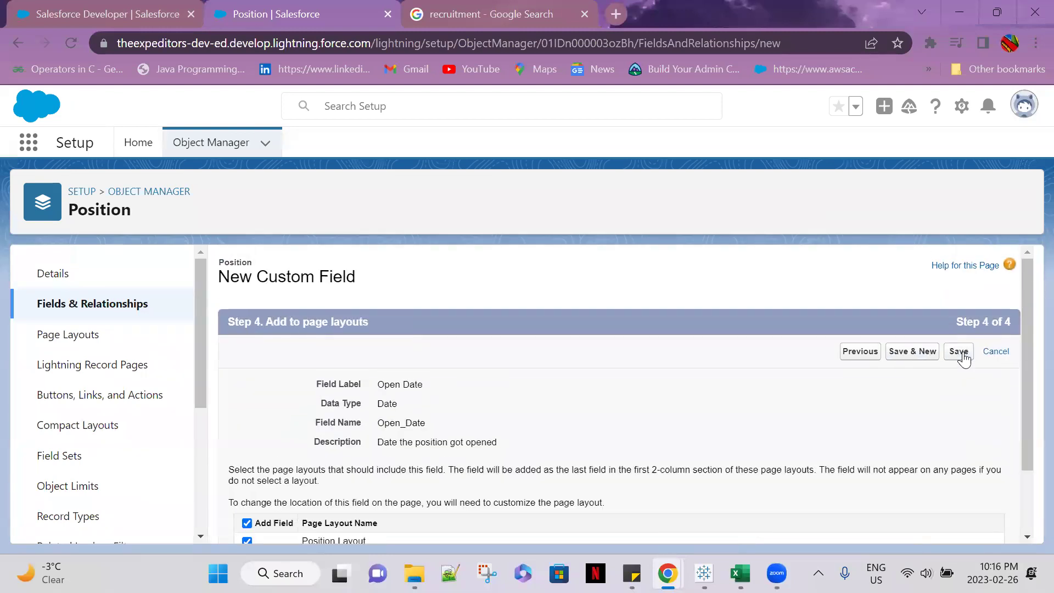
{"action": "left_click", "coordinate": [921, 357]}
{"action": "scroll", "coordinate": [283, 478], "scroll_direction": "down", "scroll_amount": 3}
{"action": "scroll", "coordinate": [283, 479], "scroll_direction": "down", "scroll_amount": 2}
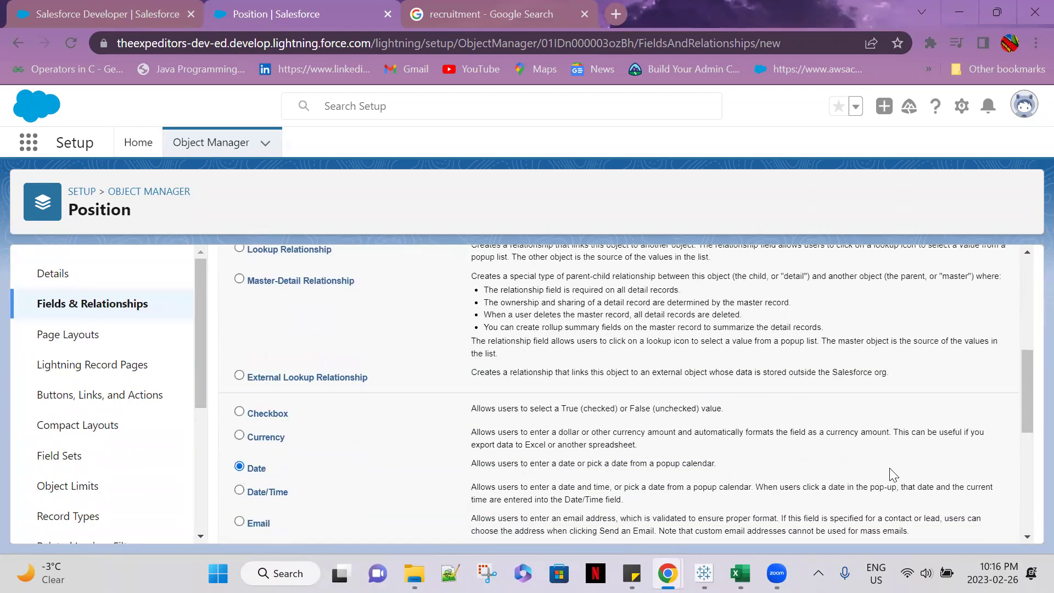
{"action": "scroll", "coordinate": [900, 478], "scroll_direction": "down", "scroll_amount": 5}
{"action": "left_click", "coordinate": [960, 526]}
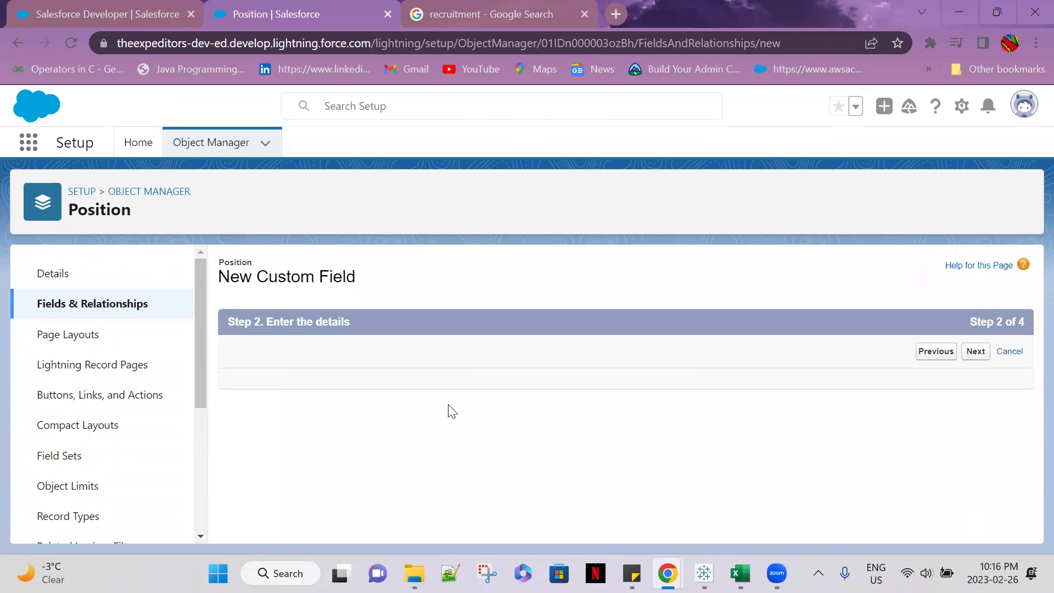
Step: Label the date field "Closing Date" and let the field name fill in from the label
{"action": "left_click", "coordinate": [439, 390]}
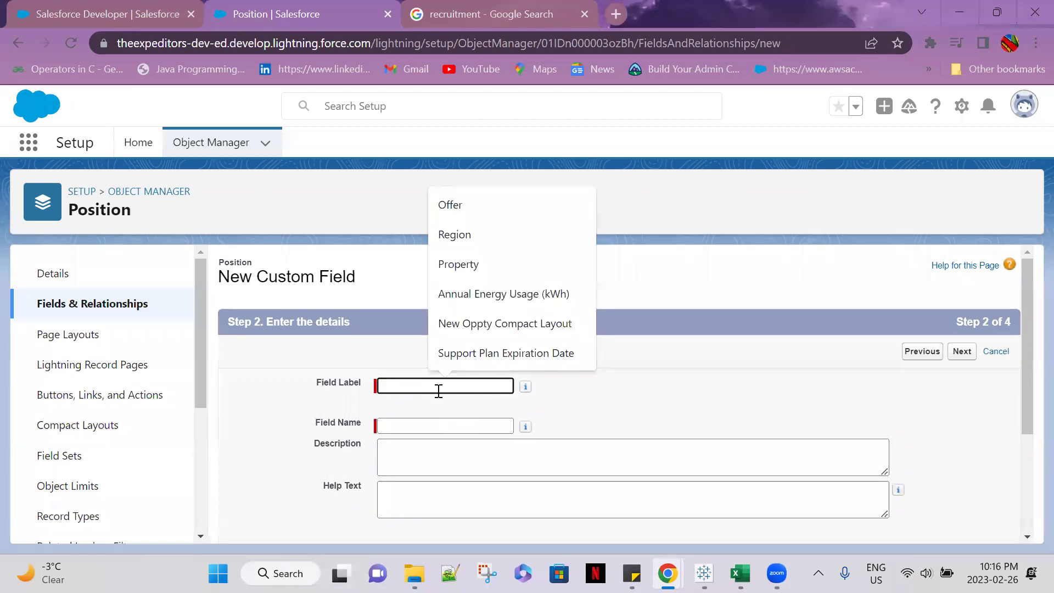
{"action": "type", "text": "Closing Date"}
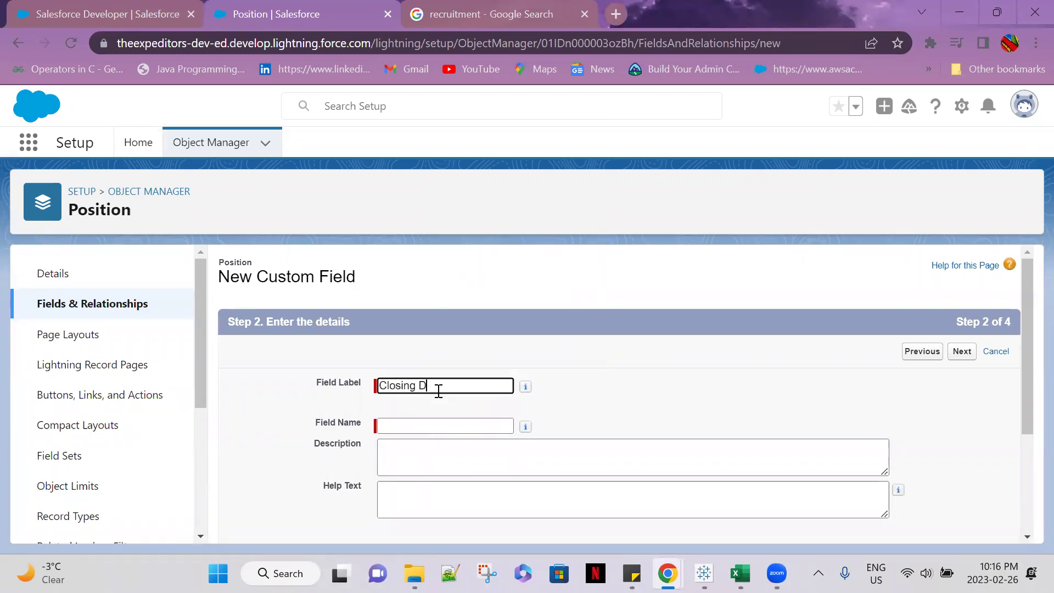
{"action": "left_click", "coordinate": [397, 427]}
{"action": "left_click", "coordinate": [400, 453]}
Step: Change the date field's label to "Hire By Date"
{"action": "left_click_drag", "start_coordinate": [416, 386], "coordinate": [362, 386]}
{"action": "key", "text": "BackSpace"}
{"action": "type", "text": "Hire"}
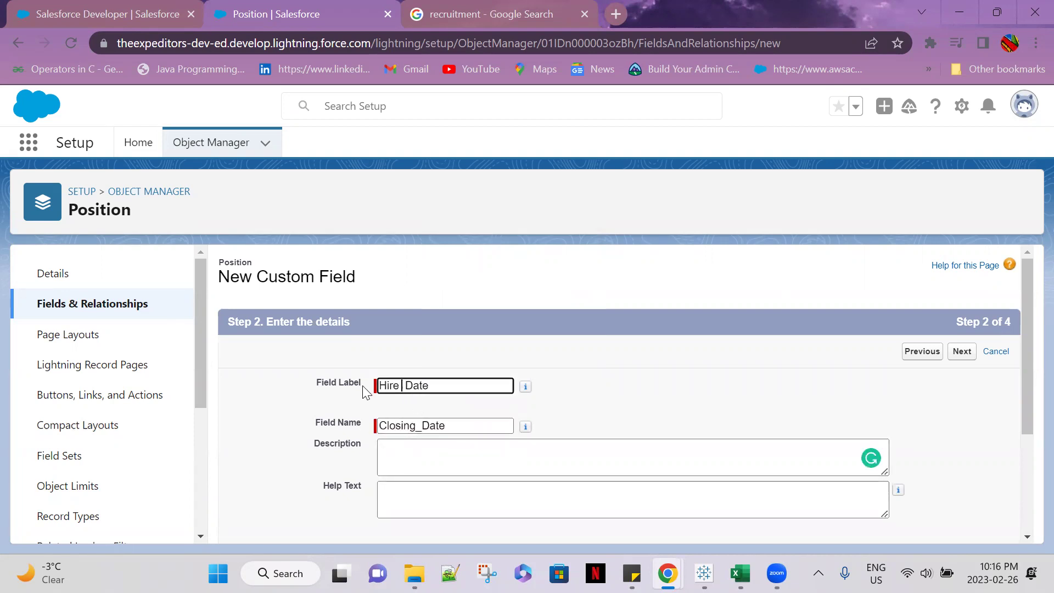
{"action": "type", "text": " BY"}
{"action": "key", "text": "BackSpace"}
{"action": "type", "text": "y"}
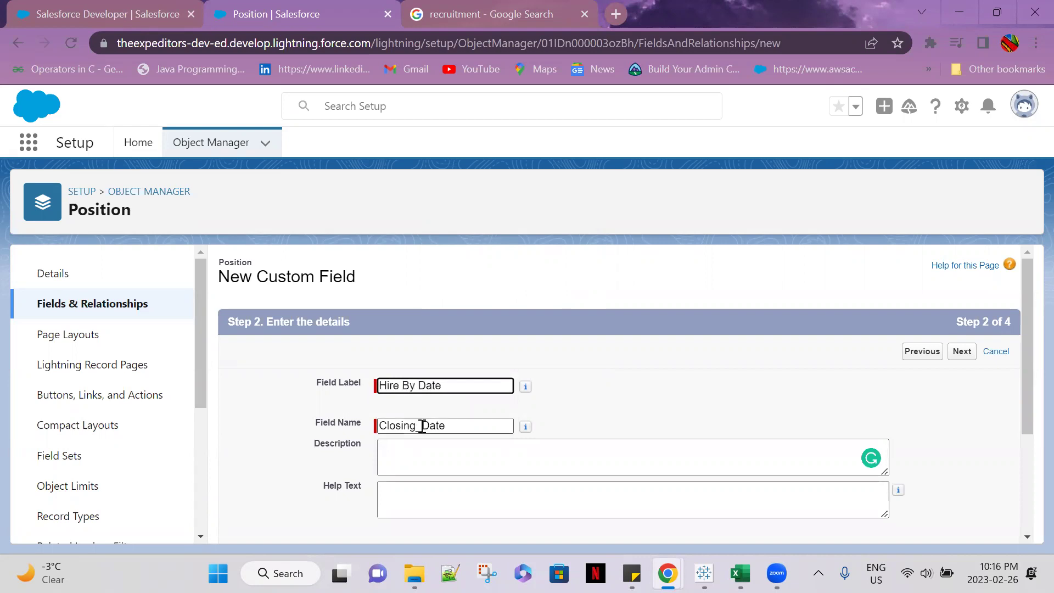
Step: Clear the outdated field name and let it refill from the label as "Hire_By_Date"
{"action": "left_click_drag", "start_coordinate": [415, 425], "coordinate": [343, 425]}
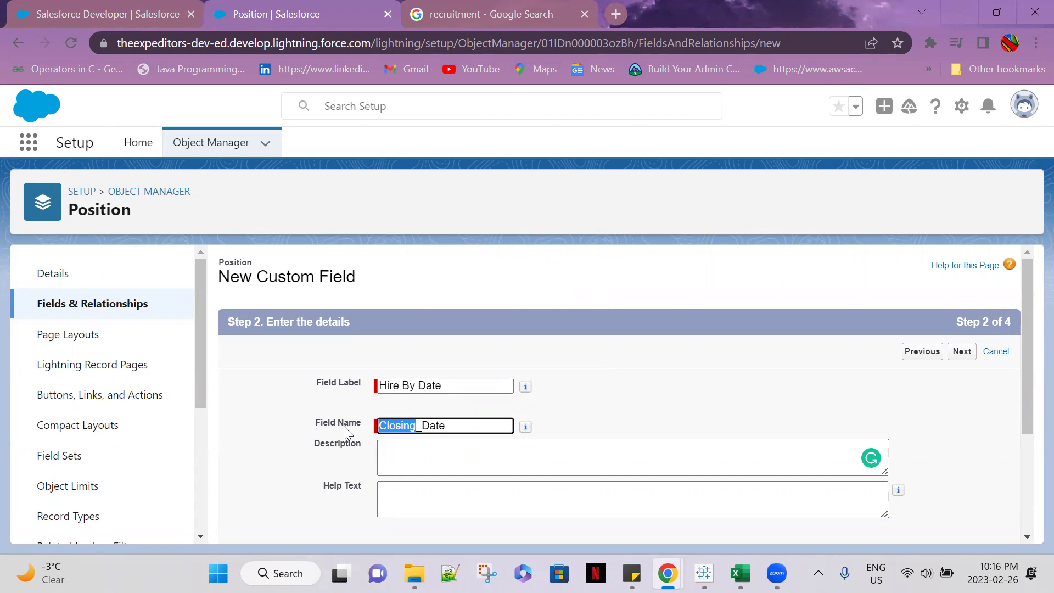
{"action": "left_click_drag", "start_coordinate": [468, 426], "coordinate": [235, 417]}
{"action": "key", "text": "BackSpace"}
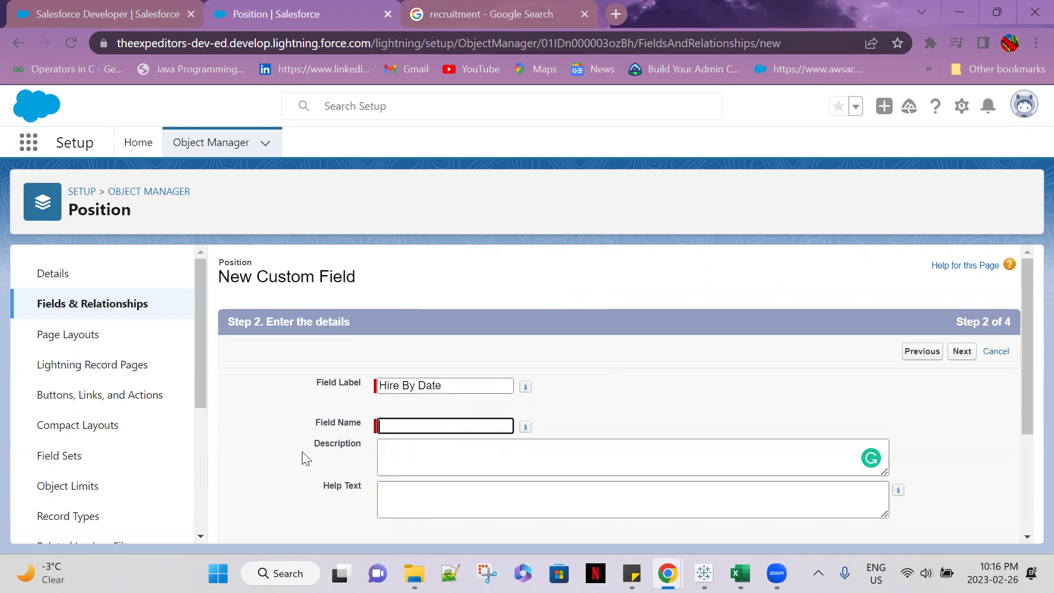
{"action": "left_click", "coordinate": [417, 428]}
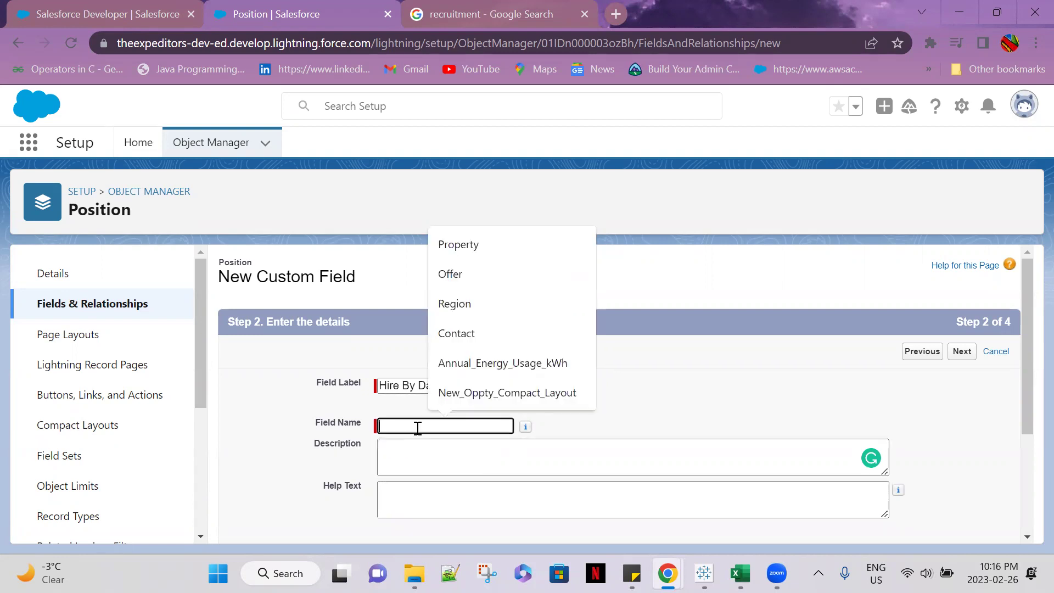
{"action": "left_click", "coordinate": [419, 384]}
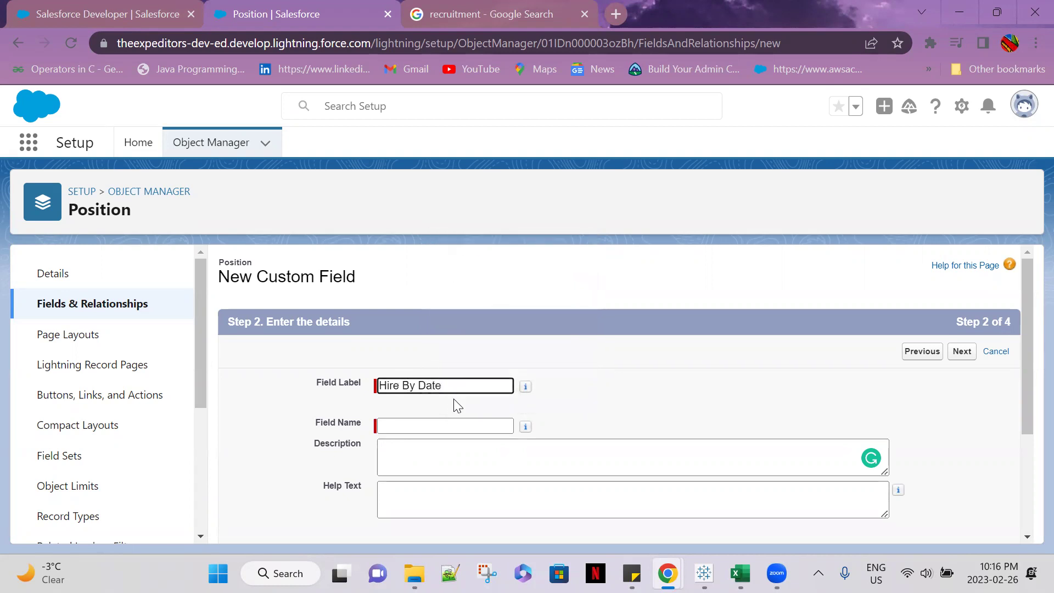
{"action": "key", "text": "Tab"}
Step: Enter the description "When is the last date to hire an candiate" for the Hire By Date field
{"action": "left_click", "coordinate": [451, 463]}
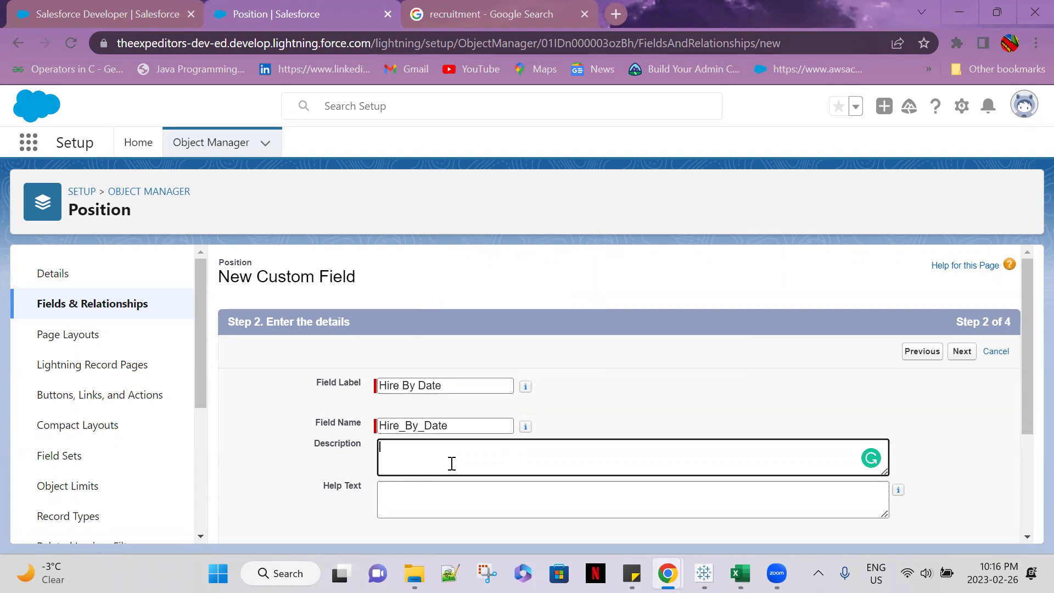
{"action": "type", "text": "posit"}
{"action": "key", "text": "BackSpace"}
{"action": "key", "text": "BackSpace"}
{"action": "key", "text": "BackSpace"}
{"action": "key", "text": "BackSpace"}
{"action": "key", "text": "BackSpace"}
{"action": "type", "text": "Positio"}
{"action": "type", "text": "n"}
{"action": "key", "text": "ctrl+BackSpace"}
{"action": "type", "text": "when"}
{"action": "key", "text": "BackSpace"}
{"action": "key", "text": "BackSpace"}
{"action": "key", "text": "BackSpace"}
{"action": "key", "text": "BackSpace"}
{"action": "key", "text": "BackSpace"}
{"action": "type", "text": "When is the last date to h"}
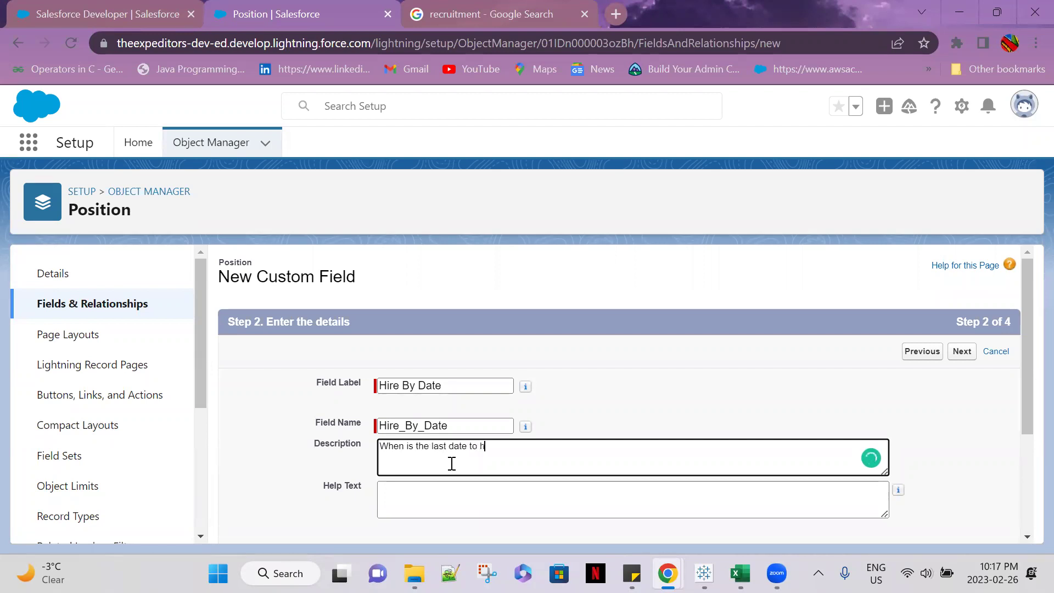
{"action": "type", "text": "ire an employee"}
{"action": "key", "text": "BackSpace"}
{"action": "key", "text": "BackSpace"}
{"action": "key", "text": "BackSpace"}
{"action": "key", "text": "BackSpace"}
{"action": "key", "text": "BackSpace"}
{"action": "key", "text": "BackSpace"}
{"action": "key", "text": "BackSpace"}
{"action": "key", "text": "BackSpace"}
{"action": "key", "text": "BackSpace"}
{"action": "key", "text": "BackSpace"}
{"action": "key", "text": "BackSpace"}
{"action": "type", "text": "an candiate"}
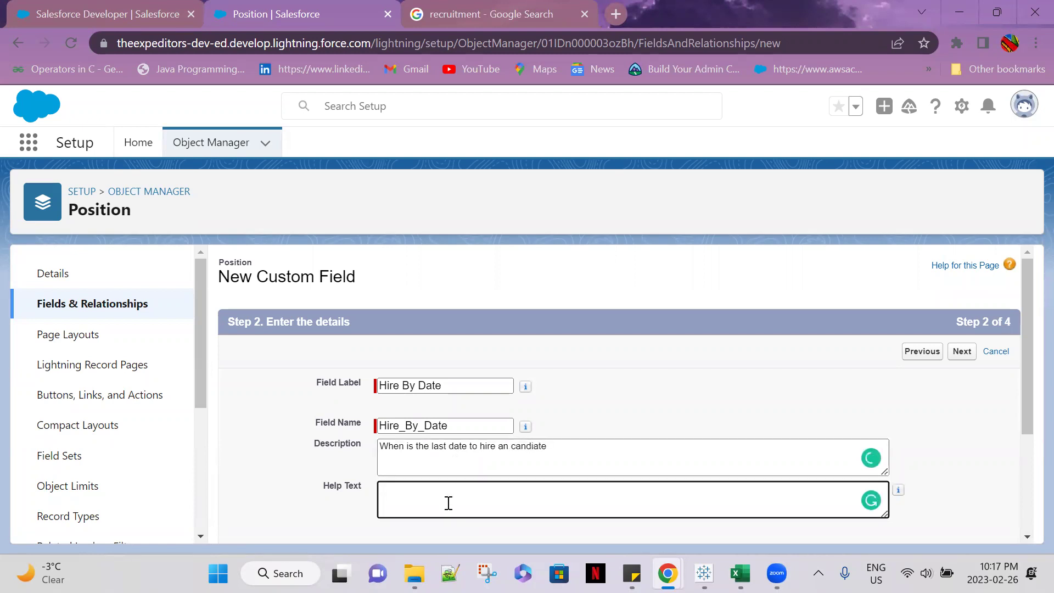
Step: Correct the spelling and article in the description so it reads "When is the last date to hire a candidate"
{"action": "type", "text": "Date"}
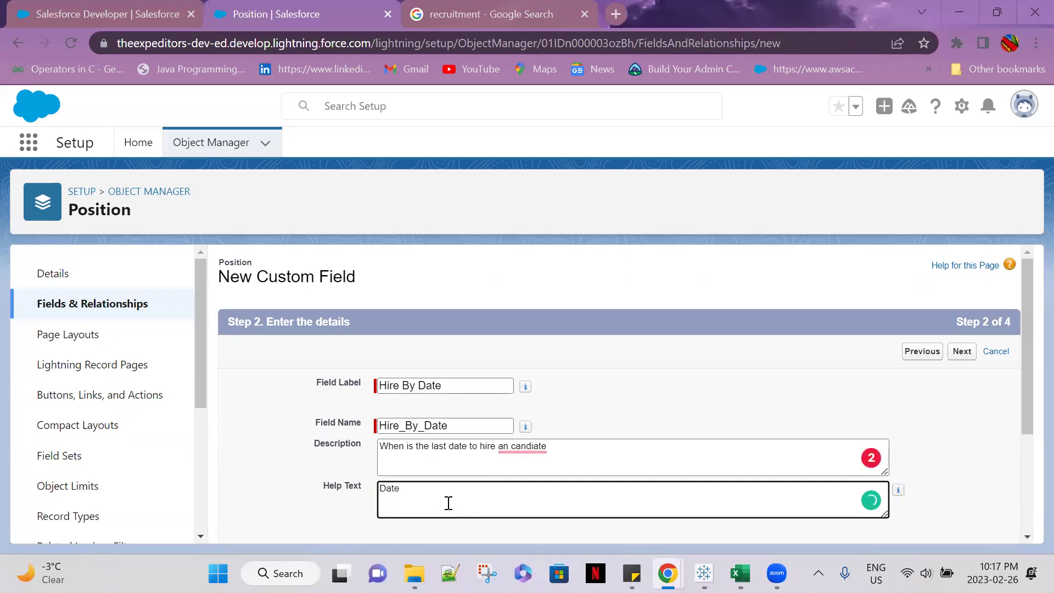
{"action": "left_click", "coordinate": [529, 446]}
{"action": "left_click", "coordinate": [567, 344]}
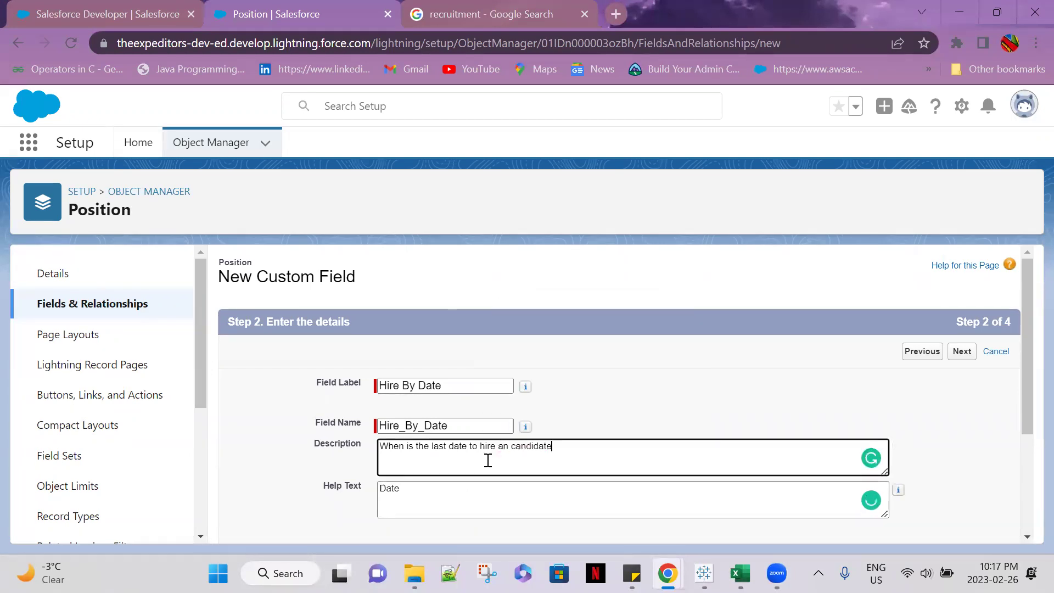
{"action": "left_click", "coordinate": [436, 498]}
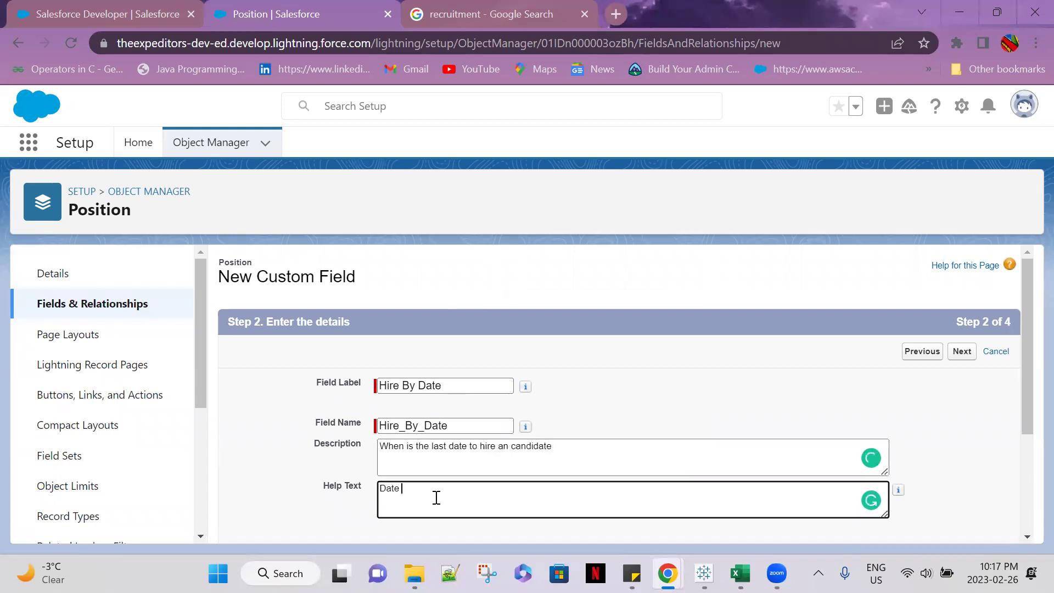
{"action": "left_click", "coordinate": [512, 451]}
{"action": "key", "text": "BackSpace"}
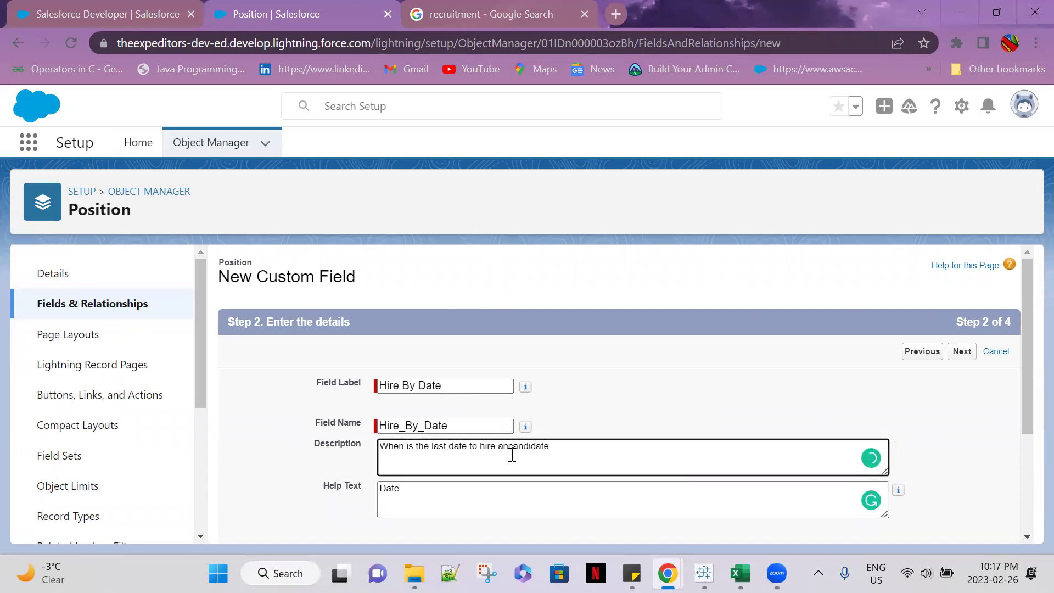
Step: Enter the help text "Fill in the date by when a candidate needs to be hired" for the Hire By Date field
{"action": "left_click", "coordinate": [415, 493]}
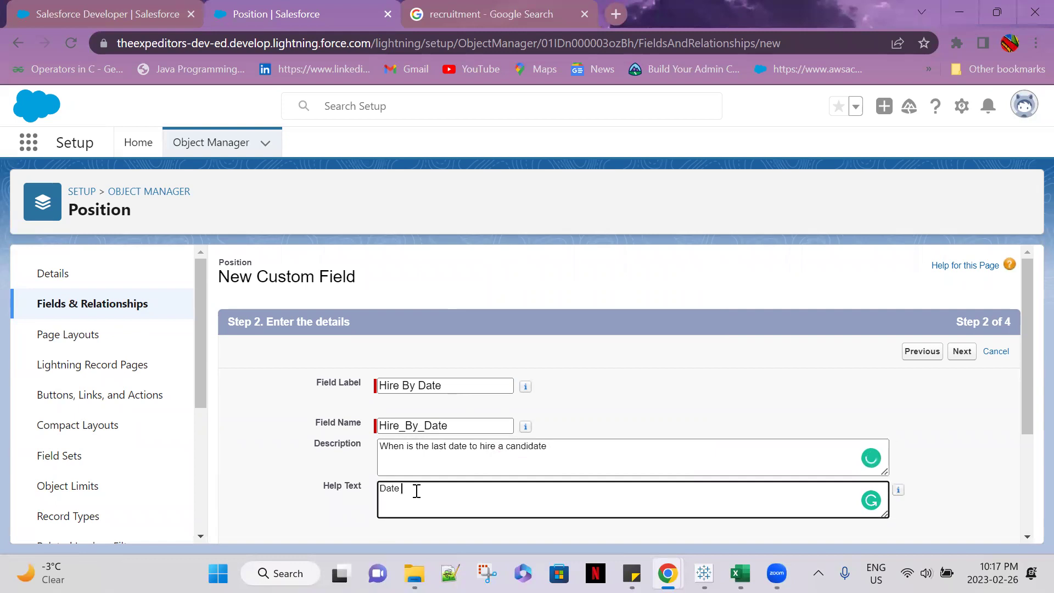
{"action": "type", "text": "of hire"}
{"action": "key", "text": "BackSpace"}
{"action": "key", "text": "BackSpace"}
{"action": "key", "text": "BackSpace"}
{"action": "key", "text": "BackSpace"}
{"action": "key", "text": "BackSpace"}
{"action": "key", "text": "BackSpace"}
{"action": "key", "text": "BackSpace"}
{"action": "key", "text": "BackSpace"}
{"action": "type", "text": "Fu"}
{"action": "key", "text": "BackSpace"}
{"action": "type", "text": "ill in the deta"}
{"action": "key", "text": "BackSpace"}
{"action": "key", "text": "BackSpace"}
{"action": "key", "text": "BackSpace"}
{"action": "type", "text": "ate by when a candi"}
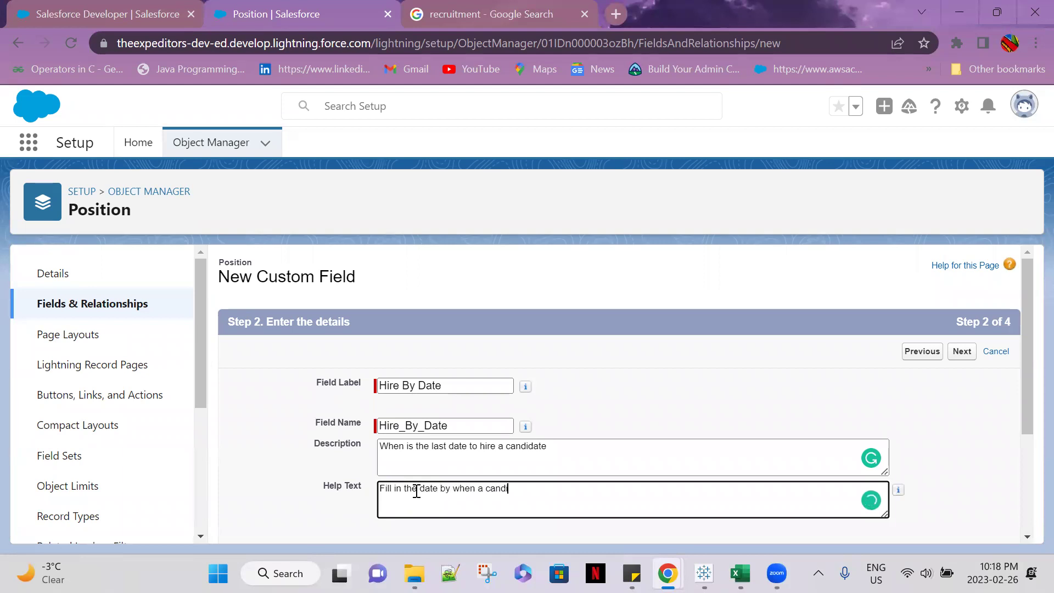
{"action": "type", "text": "date needs to be hired"}
Step: Save the Hire By Date field with its default field-level security and page layout, and start another custom field
{"action": "left_click", "coordinate": [965, 357]}
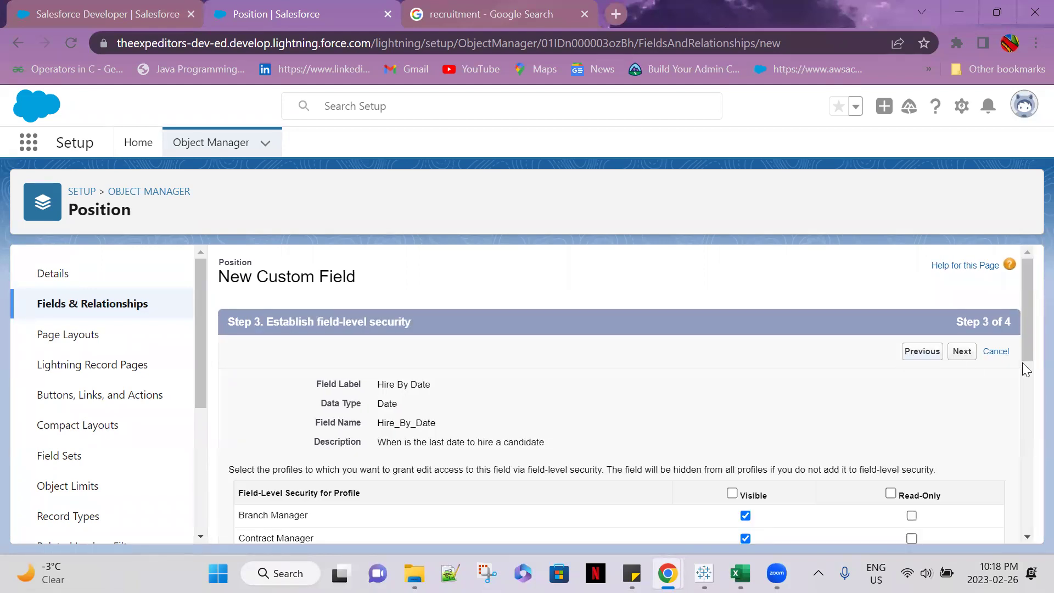
{"action": "left_click", "coordinate": [966, 356]}
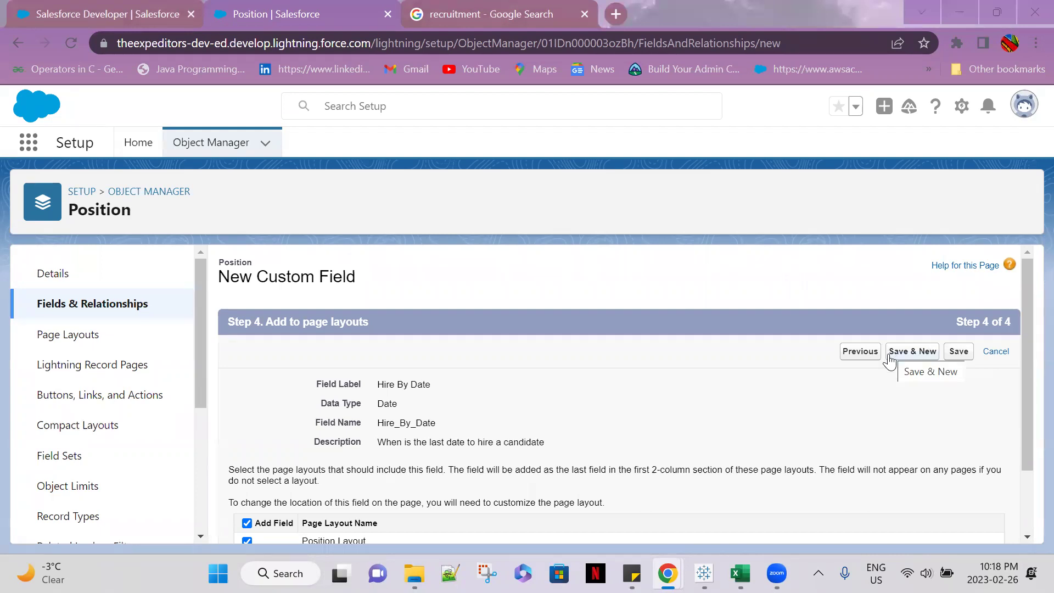
{"action": "left_click", "coordinate": [906, 354]}
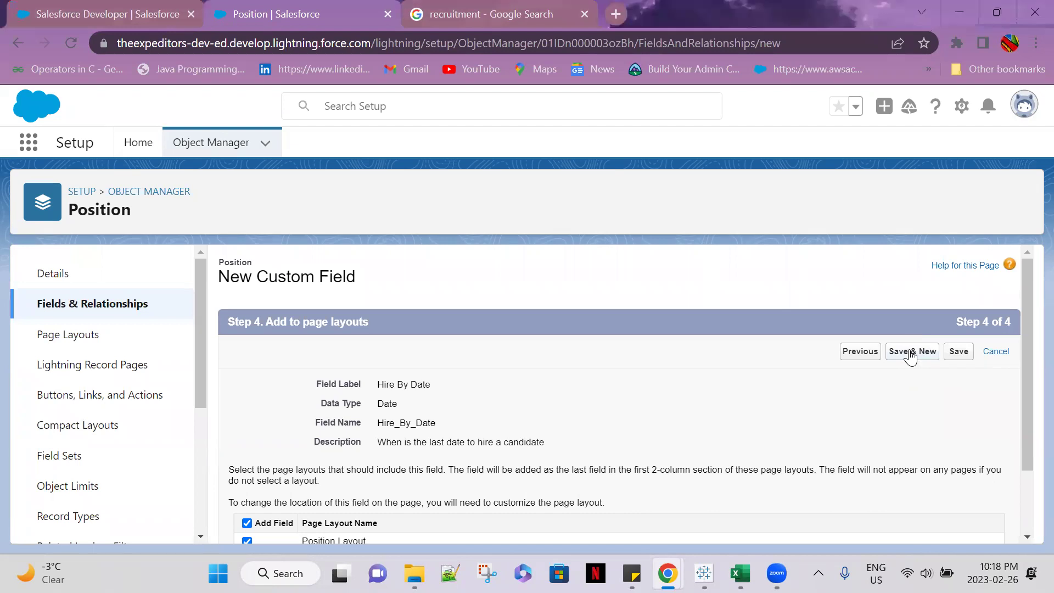
Step: Choose Date as the new custom field's data type and continue to its details
{"action": "scroll", "coordinate": [472, 400], "scroll_direction": "down", "scroll_amount": 5}
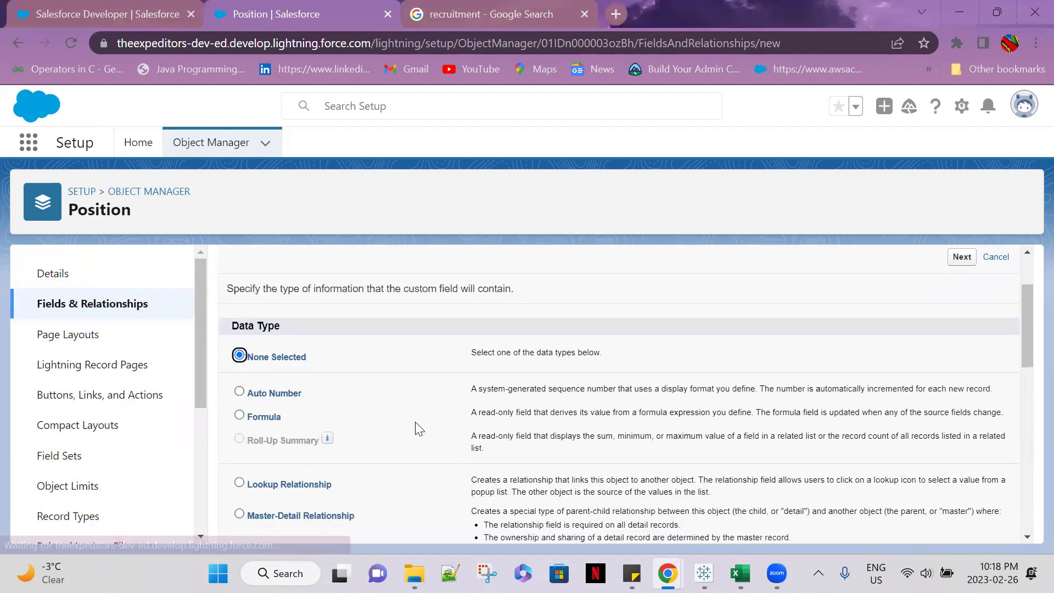
{"action": "scroll", "coordinate": [249, 409], "scroll_direction": "down", "scroll_amount": 3}
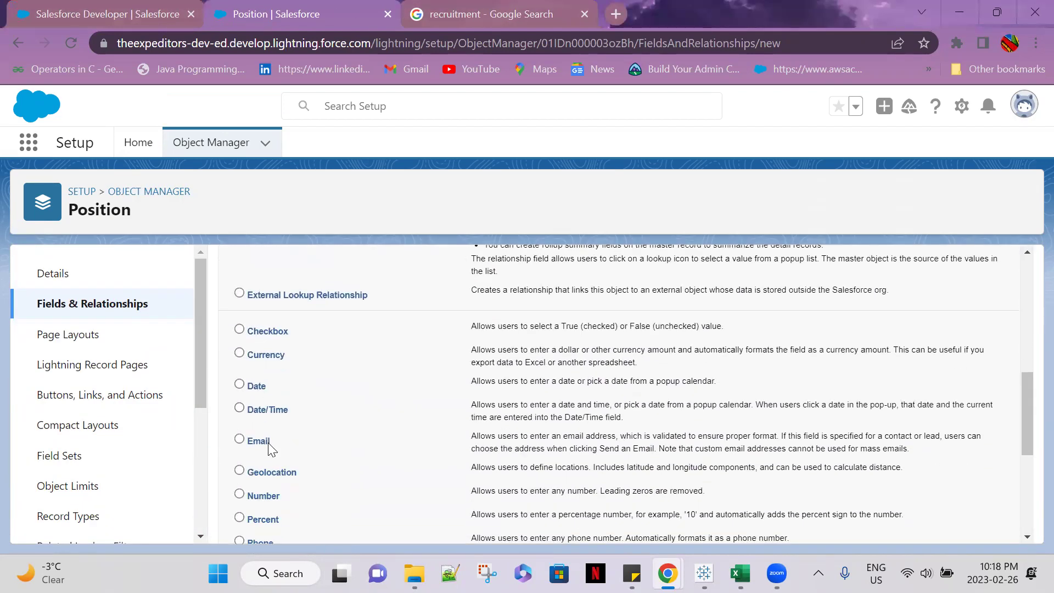
{"action": "left_click", "coordinate": [239, 384]}
{"action": "scroll", "coordinate": [1005, 455], "scroll_direction": "down", "scroll_amount": 3}
{"action": "scroll", "coordinate": [1004, 454], "scroll_direction": "down", "scroll_amount": 3}
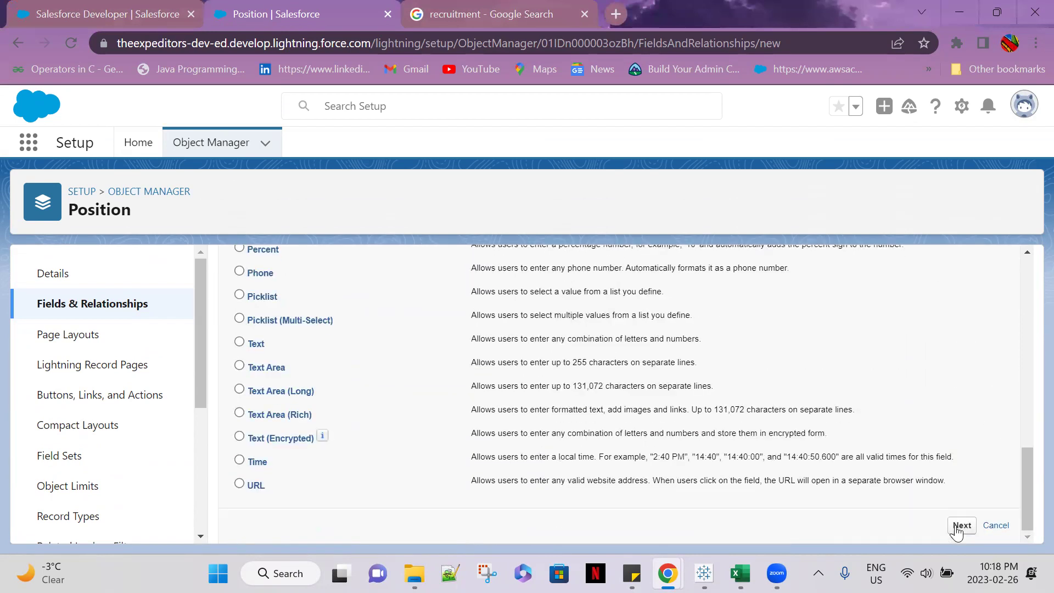
{"action": "left_click", "coordinate": [958, 524]}
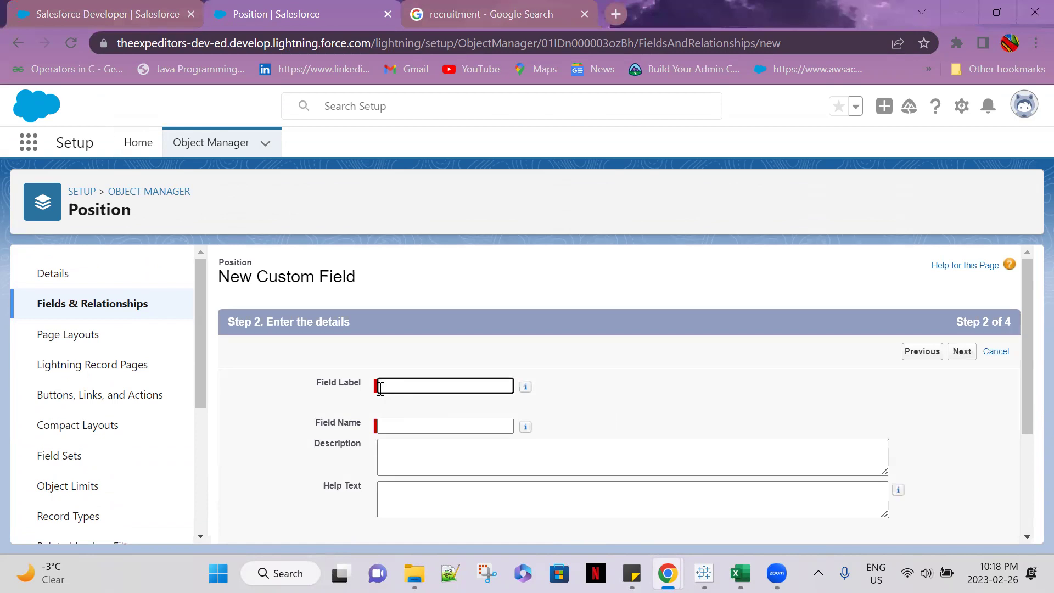
Step: Label the new date field "Closing Date" and let the field name fill in as "Closing_Date"
{"action": "left_click", "coordinate": [381, 388]}
{"action": "type", "text": "Closing Date"}
{"action": "left_click", "coordinate": [417, 426]}
Step: Enter the description "Date by what the candidate got hired" for the Closing Date field
{"action": "left_click", "coordinate": [445, 463]}
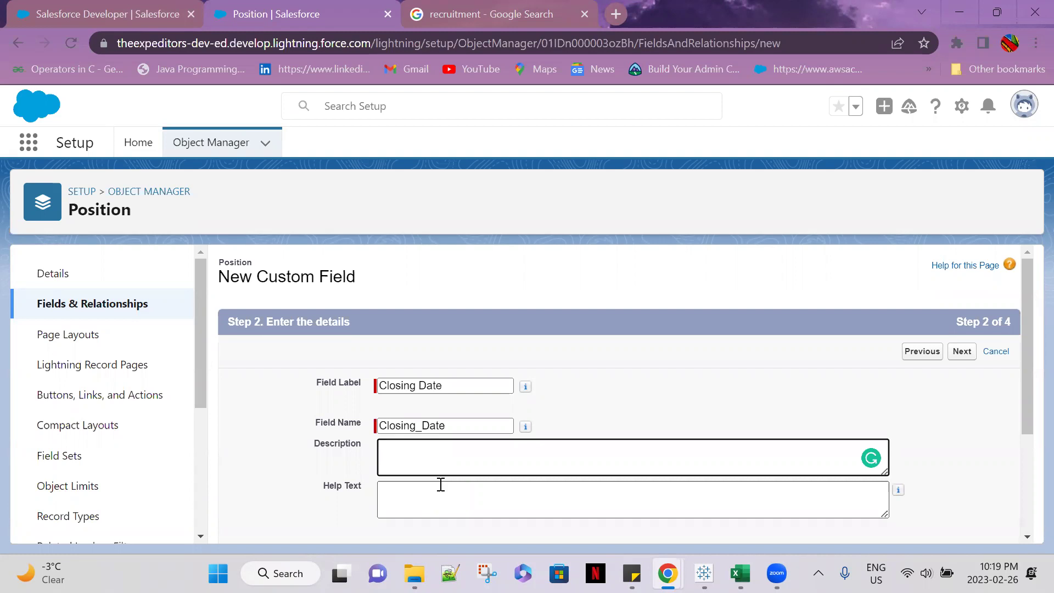
{"action": "type", "text": "By what"}
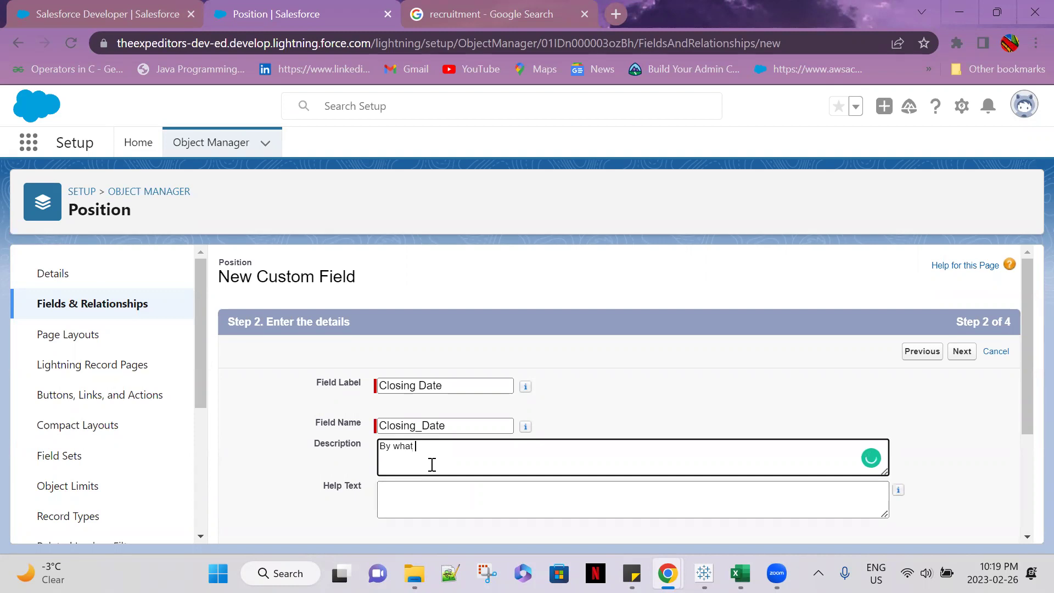
{"action": "key", "text": "BackSpace"}
{"action": "key", "text": "BackSpace"}
{"action": "key", "text": "BackSpace"}
{"action": "key", "text": "BackSpace"}
{"action": "key", "text": "BackSpace"}
{"action": "key", "text": "BackSpace"}
{"action": "key", "text": "BackSpace"}
{"action": "type", "text": "date by"}
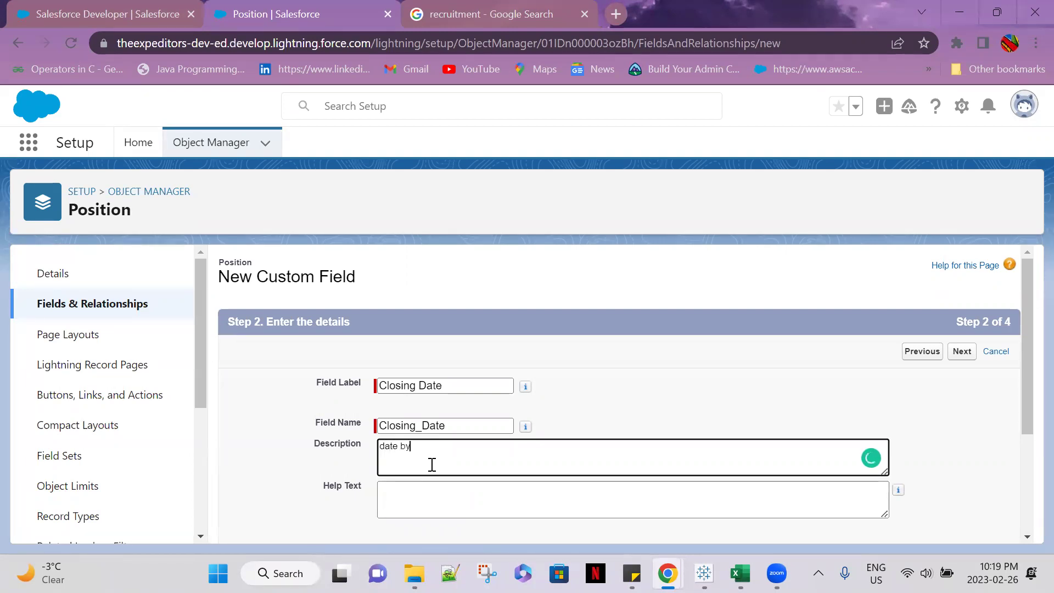
{"action": "type", "text": " what the employee"}
{"action": "key", "text": "BackSpace"}
{"action": "key", "text": "BackSpace"}
{"action": "key", "text": "BackSpace"}
{"action": "key", "text": "BackSpace"}
{"action": "key", "text": "BackSpace"}
{"action": "key", "text": "BackSpace"}
{"action": "key", "text": "BackSpace"}
{"action": "key", "text": "BackSpace"}
{"action": "key", "text": "BackSpace"}
{"action": "type", "text": "candidate "}
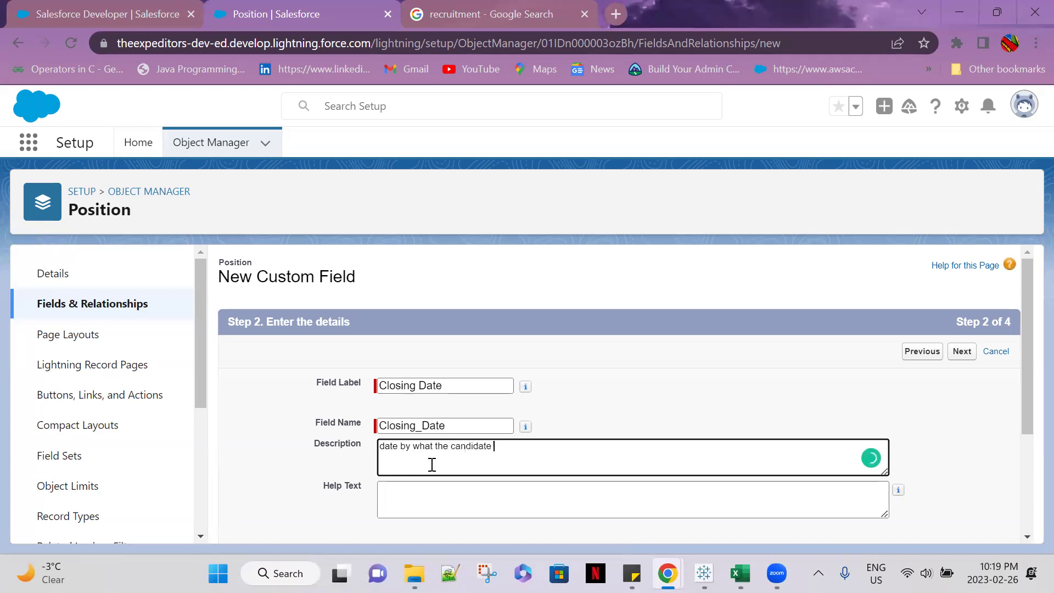
{"action": "type", "text": "got hired"}
{"action": "left_click", "coordinate": [385, 447]}
{"action": "key", "text": "BackSpace"}
{"action": "type", "text": "D"}
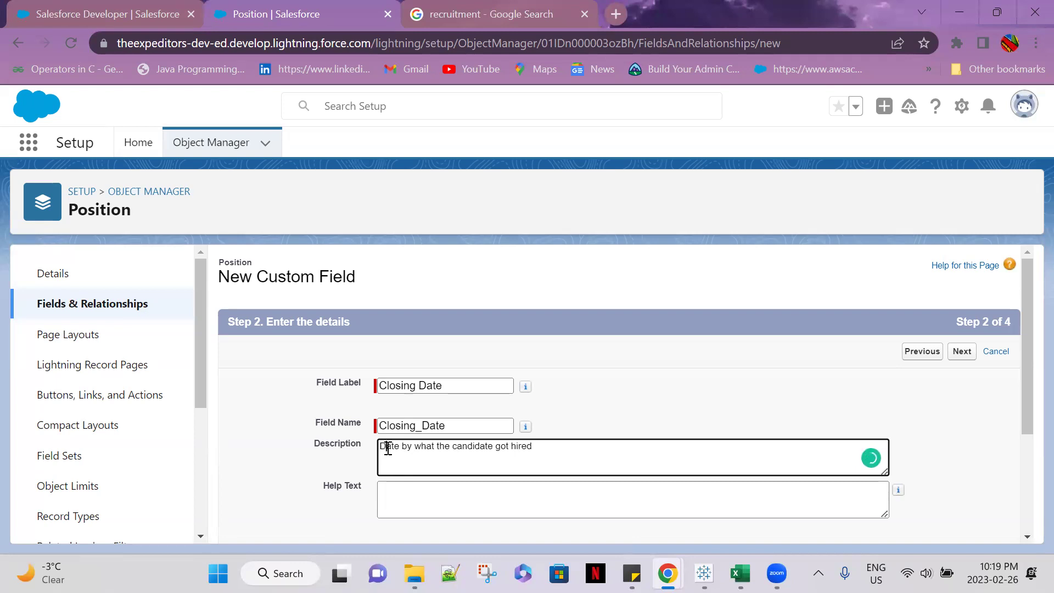
Step: Enter the Closing Date help text and apply the suggested correction so it reads "The date on which the candidate got hired"
{"action": "left_click", "coordinate": [411, 502]}
{"action": "type", "text": "Dat"}
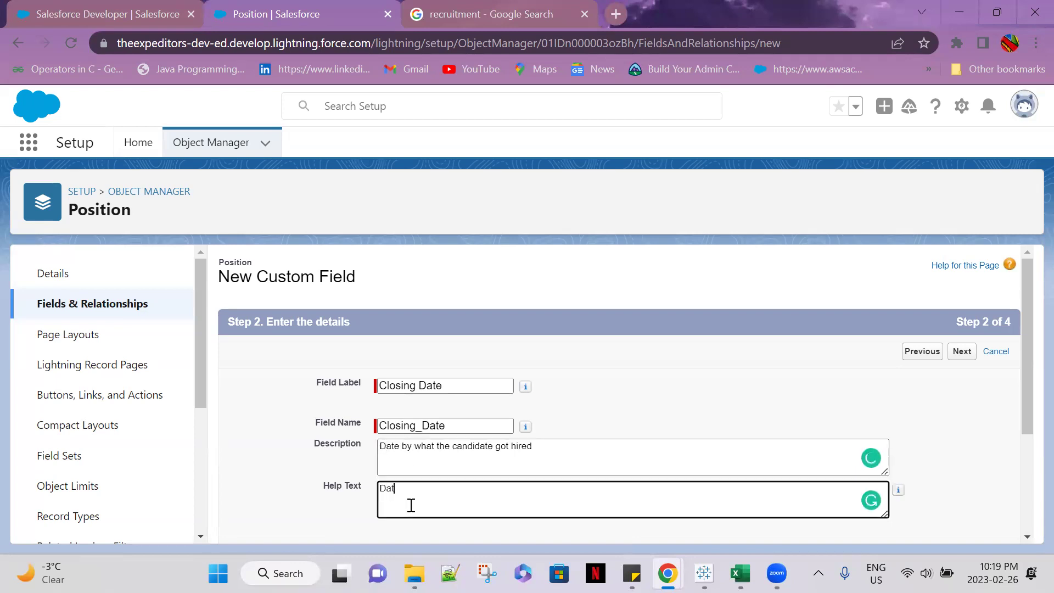
{"action": "type", "text": "e on which the candidate"}
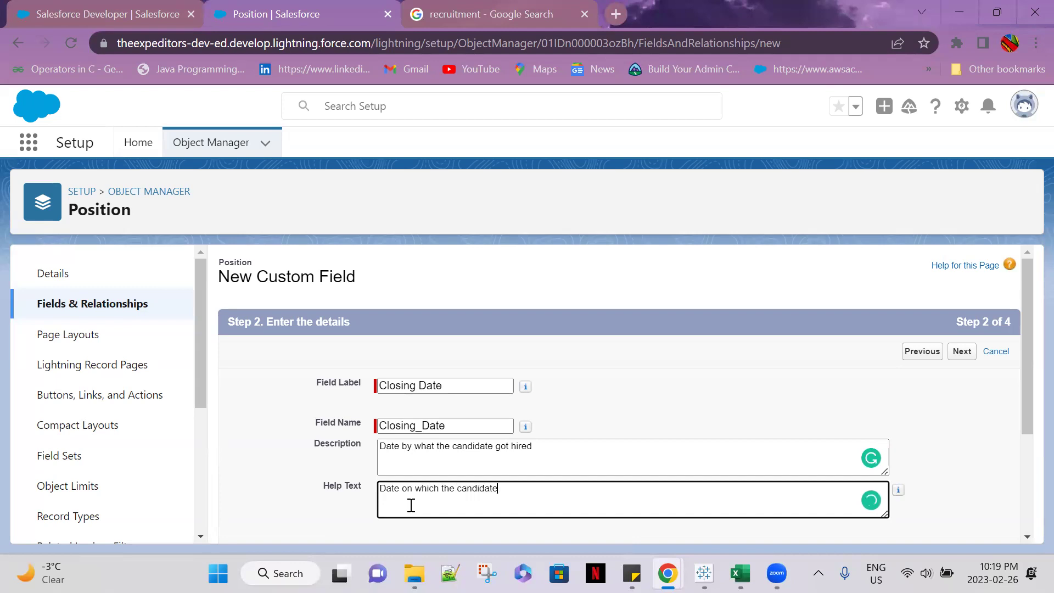
{"action": "type", "text": " got hired"}
{"action": "scroll", "coordinate": [902, 481], "scroll_direction": "down", "scroll_amount": 1}
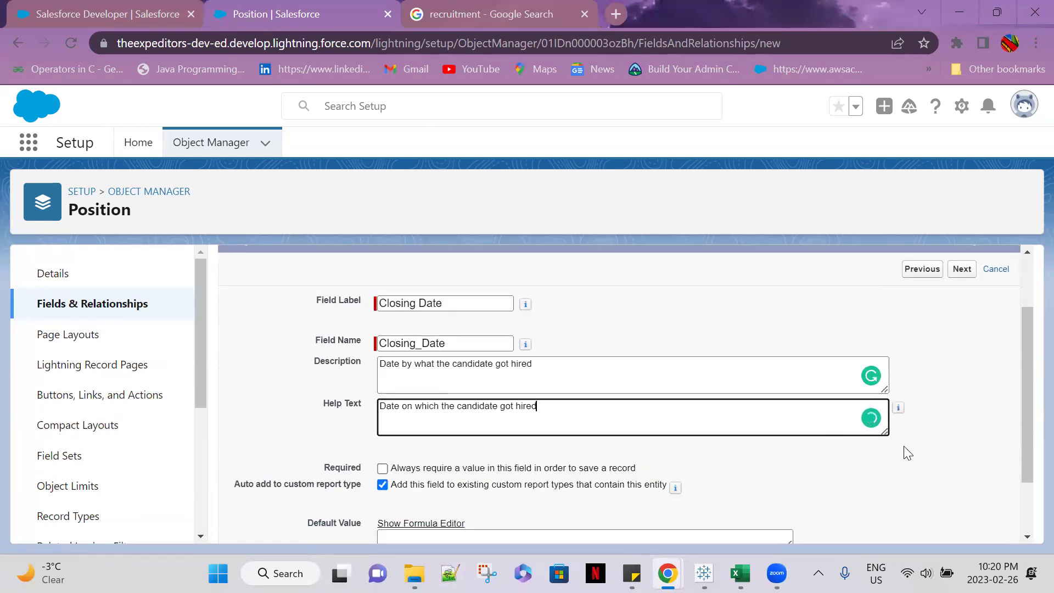
{"action": "scroll", "coordinate": [941, 447], "scroll_direction": "down", "scroll_amount": 1}
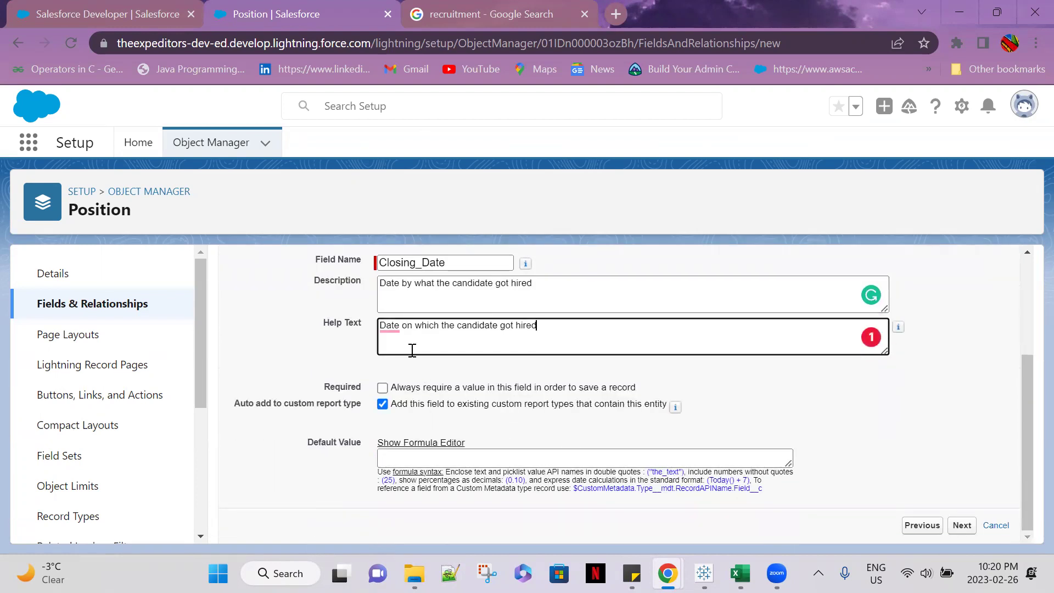
{"action": "left_click", "coordinate": [387, 329]}
{"action": "left_click", "coordinate": [426, 364]}
Step: Accept the default field-level security and page layout for the Closing Date field and save it
{"action": "left_click", "coordinate": [951, 530]}
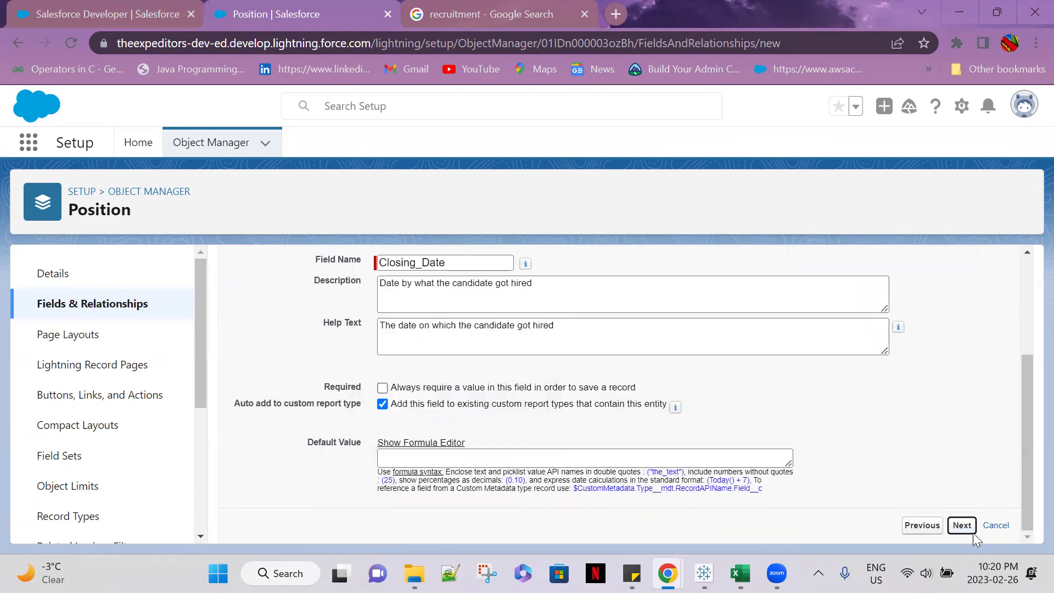
{"action": "left_click", "coordinate": [967, 355]}
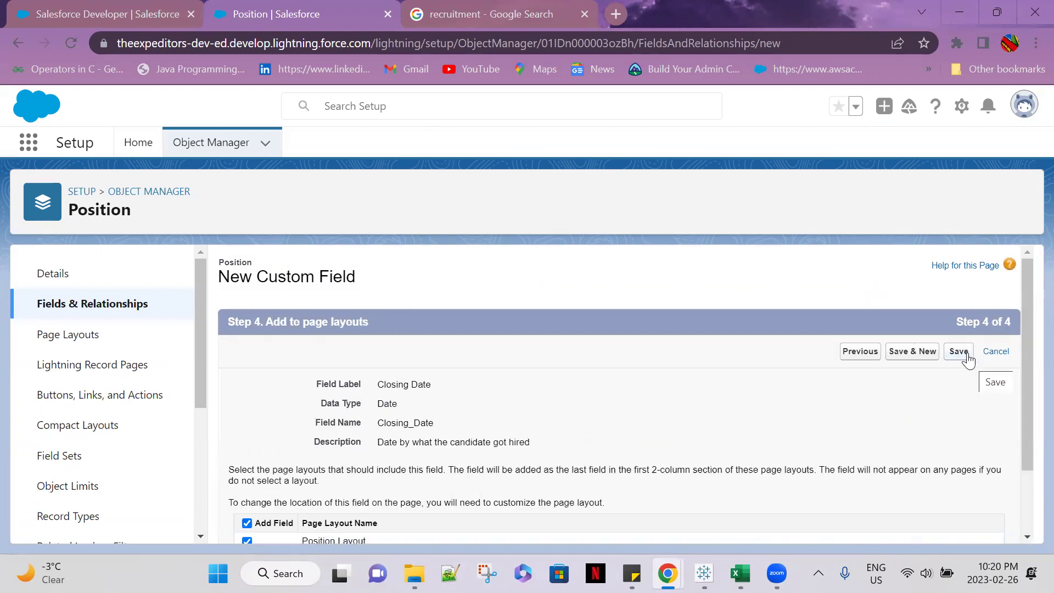
{"action": "left_click", "coordinate": [958, 351]}
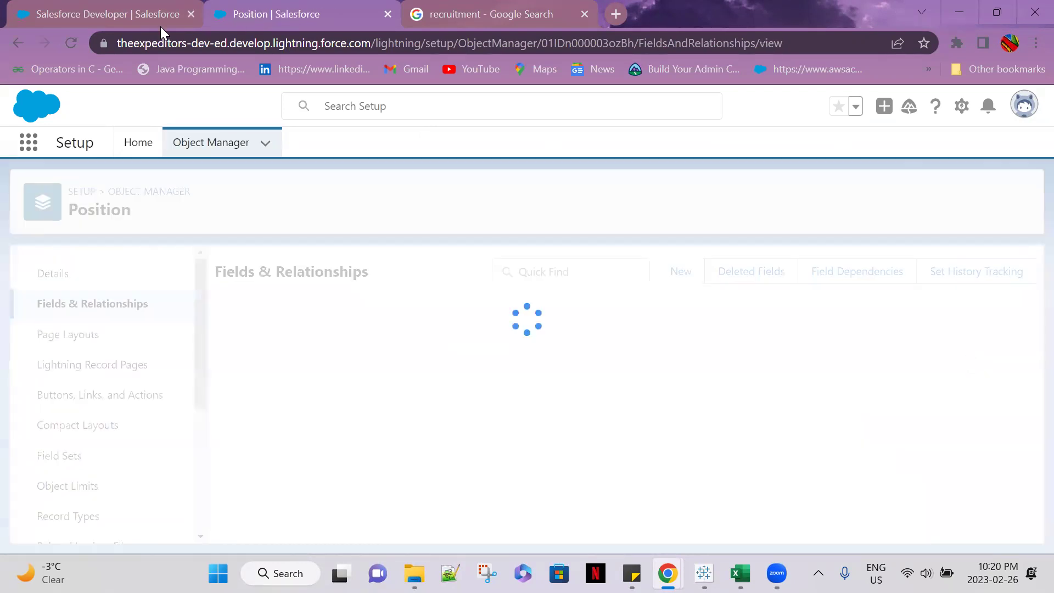
Step: Reload the Recruitment app, go to its Positions list and start a new Position record
{"action": "left_click", "coordinate": [145, 19]}
{"action": "left_click", "coordinate": [73, 41]}
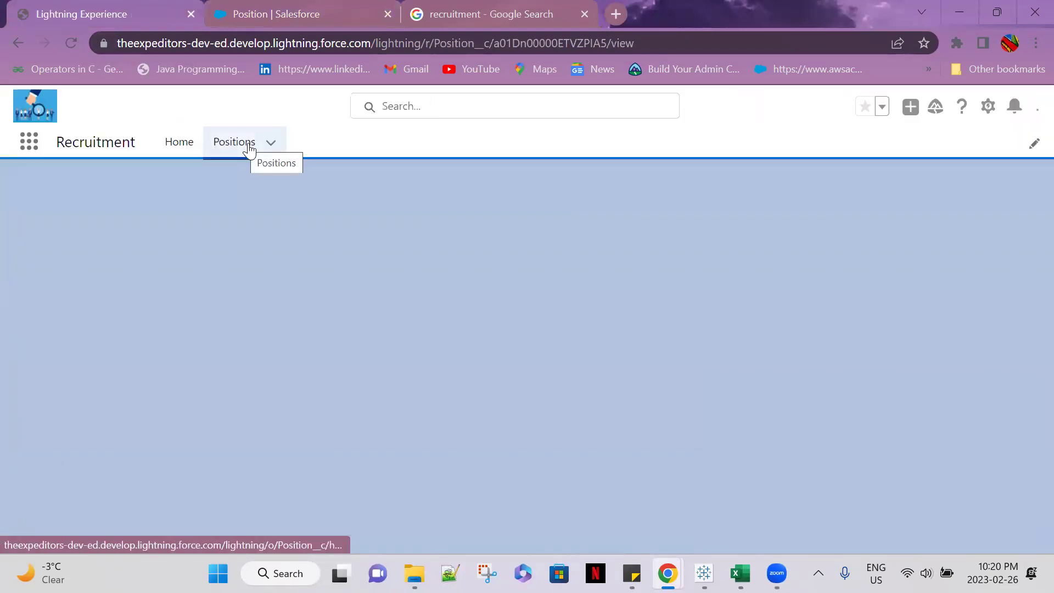
{"action": "left_click", "coordinate": [249, 144]}
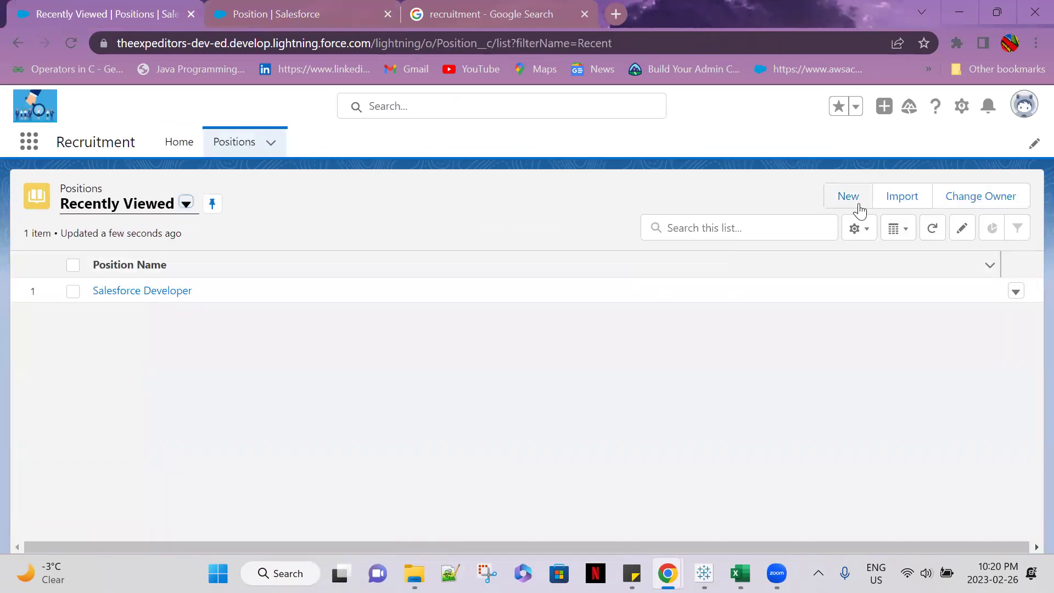
{"action": "left_click", "coordinate": [848, 197]}
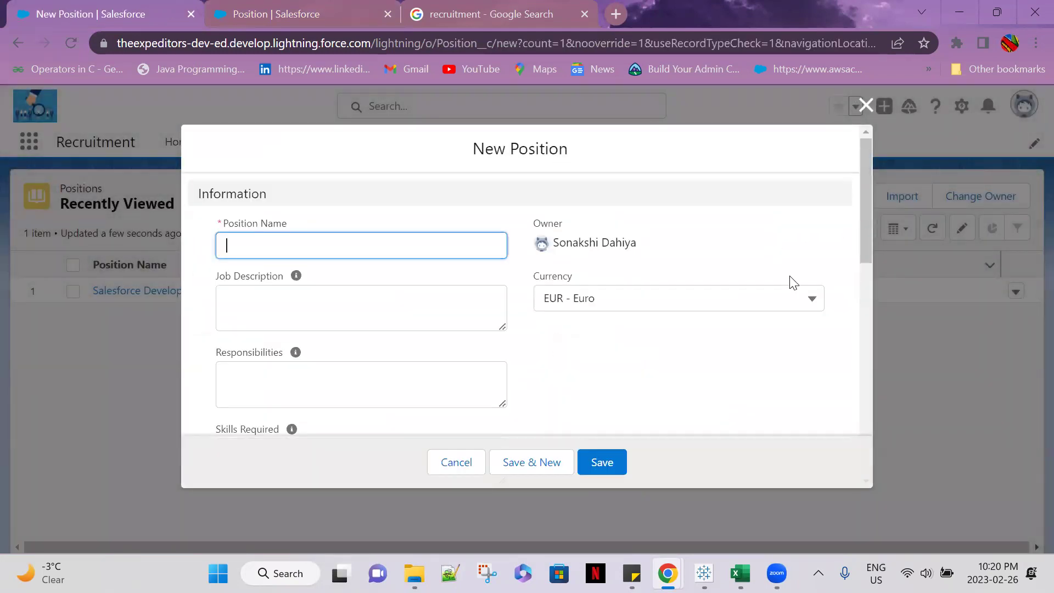
Step: Look through the form's fields, name the position "Salesforce Consultant" and enter the job description "work with team of admin and dev and BA"
{"action": "scroll", "coordinate": [837, 334], "scroll_direction": "down", "scroll_amount": 9}
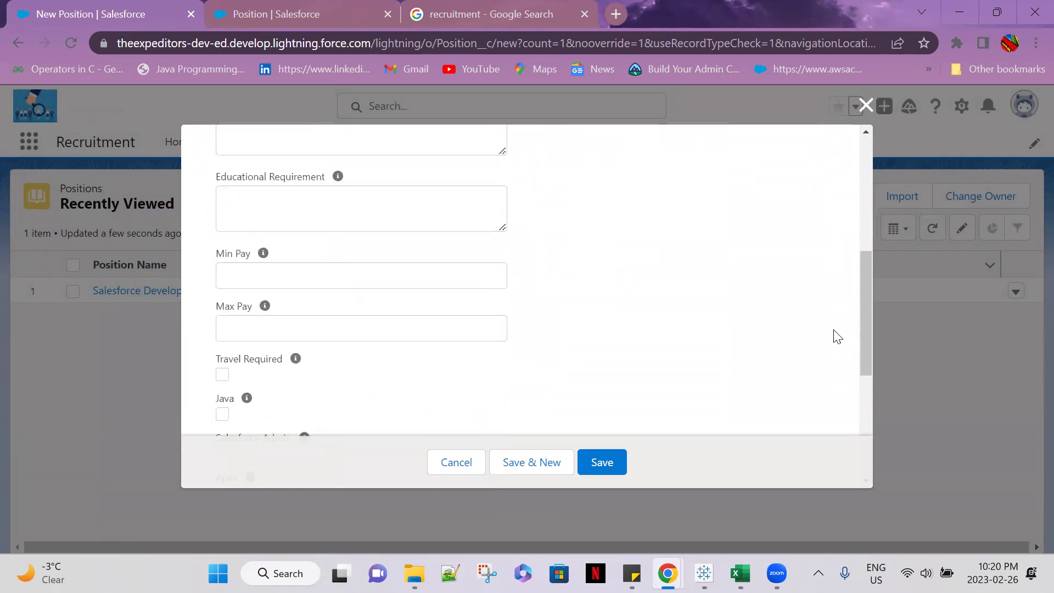
{"action": "scroll", "coordinate": [836, 336], "scroll_direction": "down", "scroll_amount": 3}
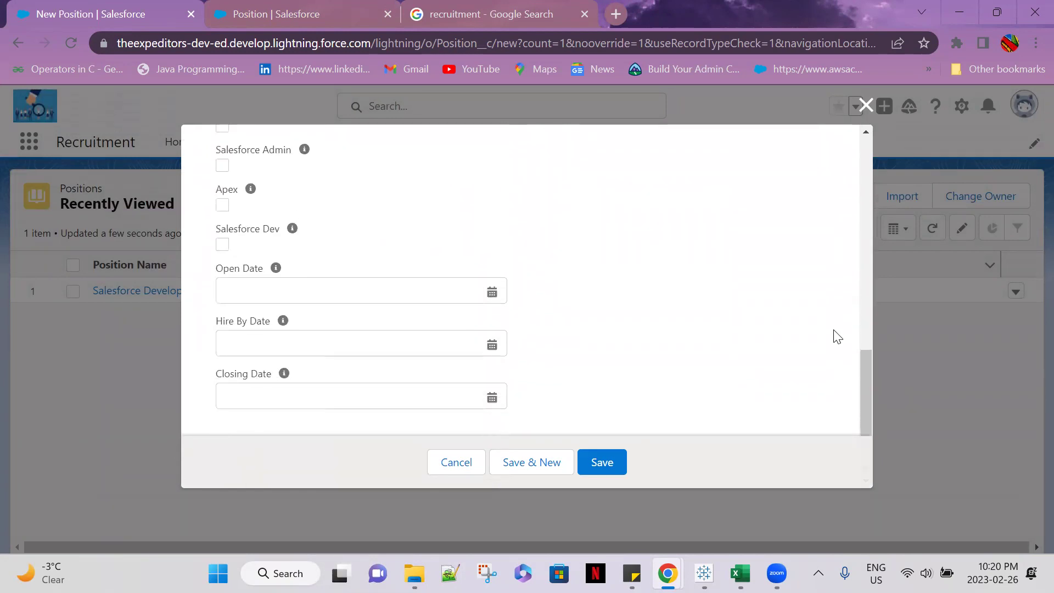
{"action": "scroll", "coordinate": [837, 336], "scroll_direction": "up", "scroll_amount": 2}
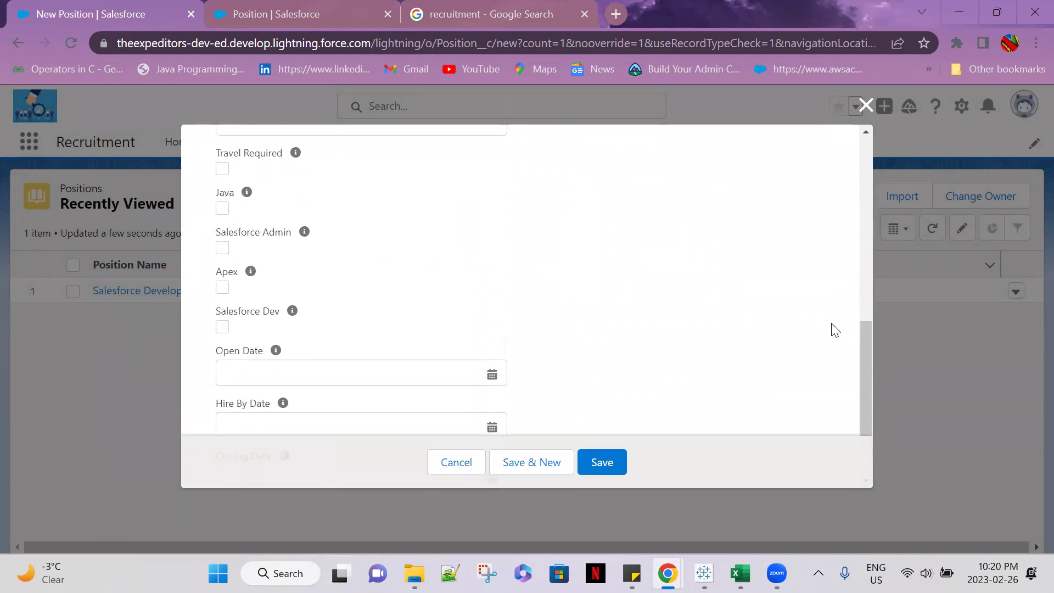
{"action": "scroll", "coordinate": [834, 330], "scroll_direction": "up", "scroll_amount": 3}
{"action": "scroll", "coordinate": [829, 329], "scroll_direction": "up", "scroll_amount": 5}
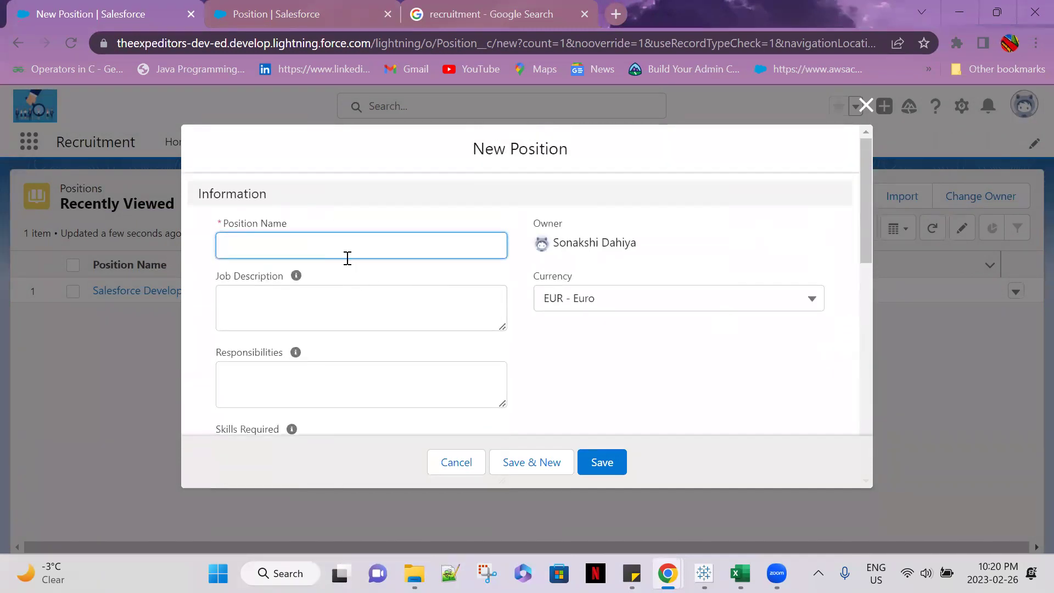
{"action": "type", "text": "Salesforce Consultant"}
{"action": "left_click", "coordinate": [293, 303]}
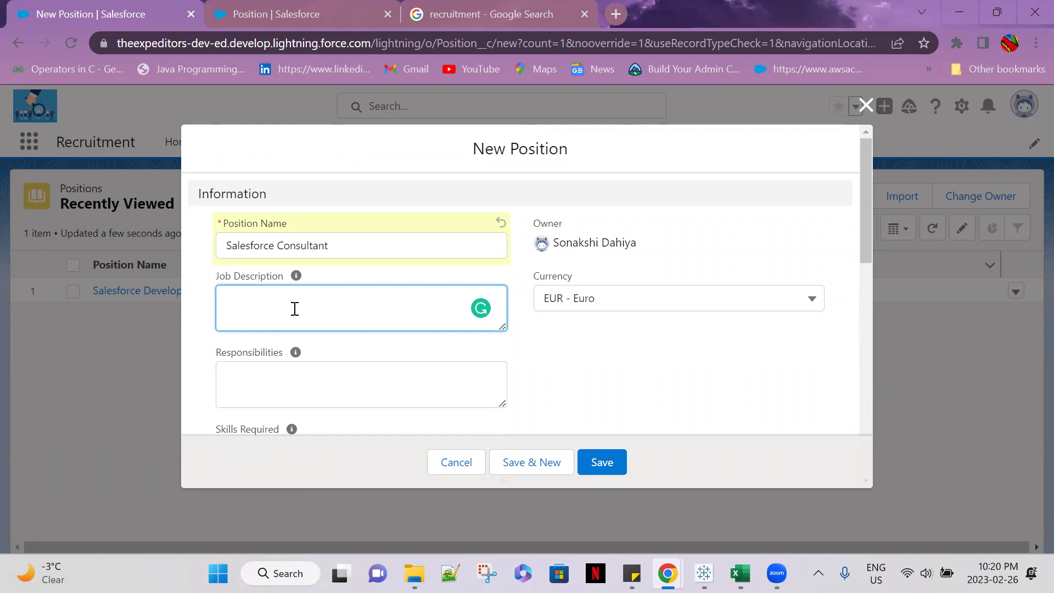
{"action": "type", "text": "rk with t"}
{"action": "type", "text": "eam of co"}
{"action": "key", "text": "BackSpace"}
{"action": "key", "text": "BackSpace"}
{"action": "type", "text": "admin and dev"}
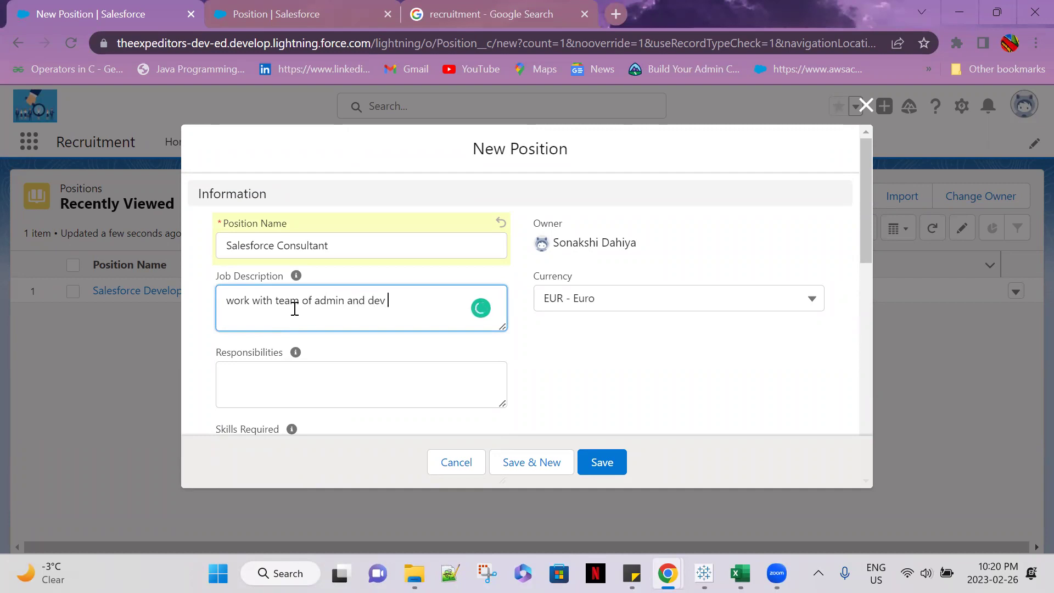
{"action": "type", "text": " and BA"}
Step: Enter the responsibilities "collaboration", "development" and "planning" on separate lines
{"action": "scroll", "coordinate": [313, 332], "scroll_direction": "down", "scroll_amount": 1}
{"action": "left_click", "coordinate": [268, 297]}
{"action": "type", "text": "collabo"}
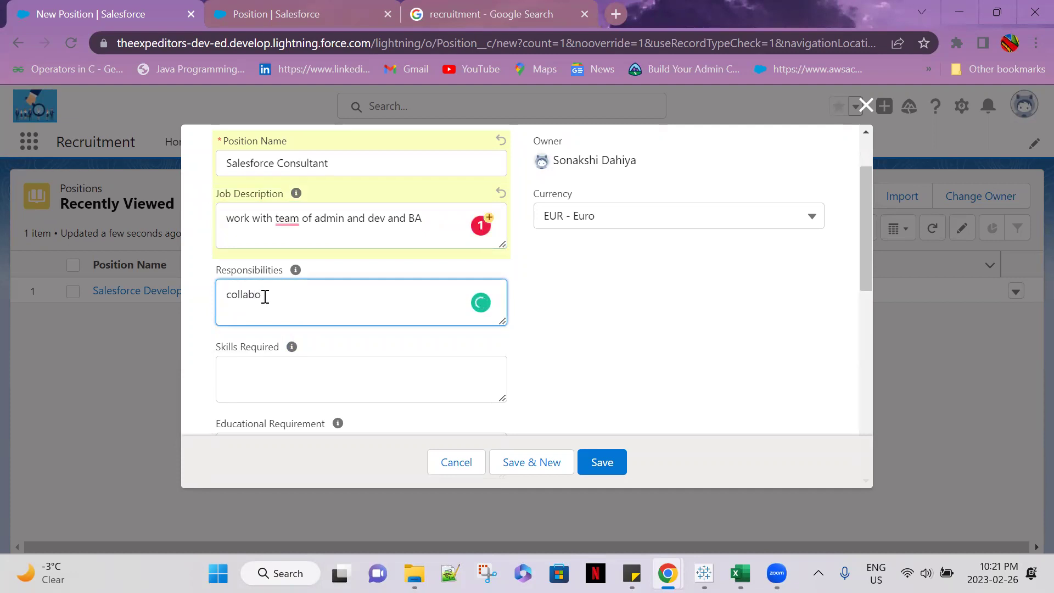
{"action": "type", "text": "ration"}
{"action": "key", "text": "Return"}
{"action": "type", "text": "development"}
{"action": "key", "text": "Return"}
{"action": "type", "text": "plan"}
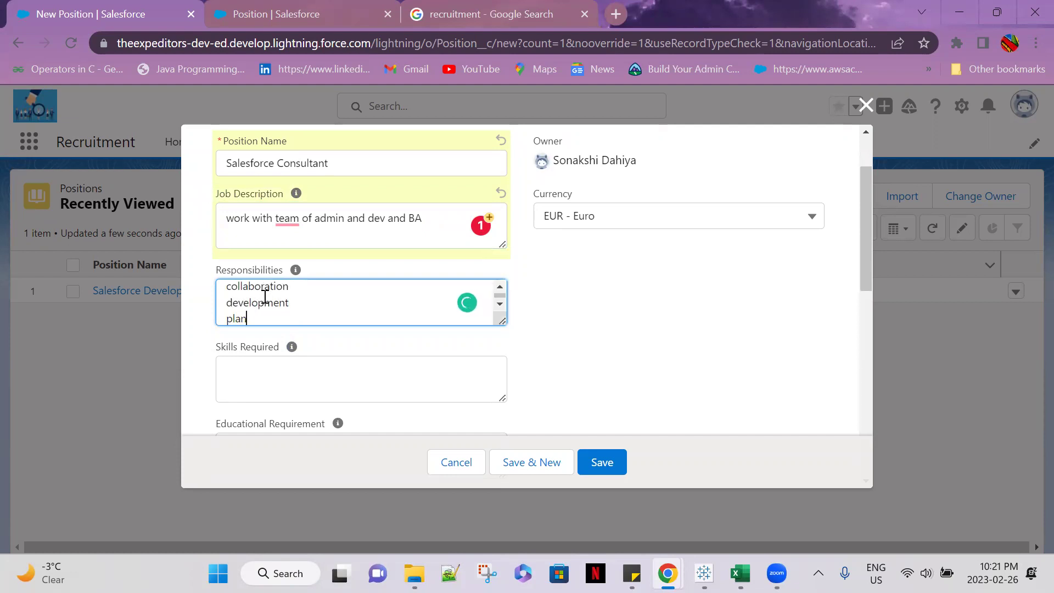
{"action": "type", "text": "ning"}
{"action": "key", "text": "Return"}
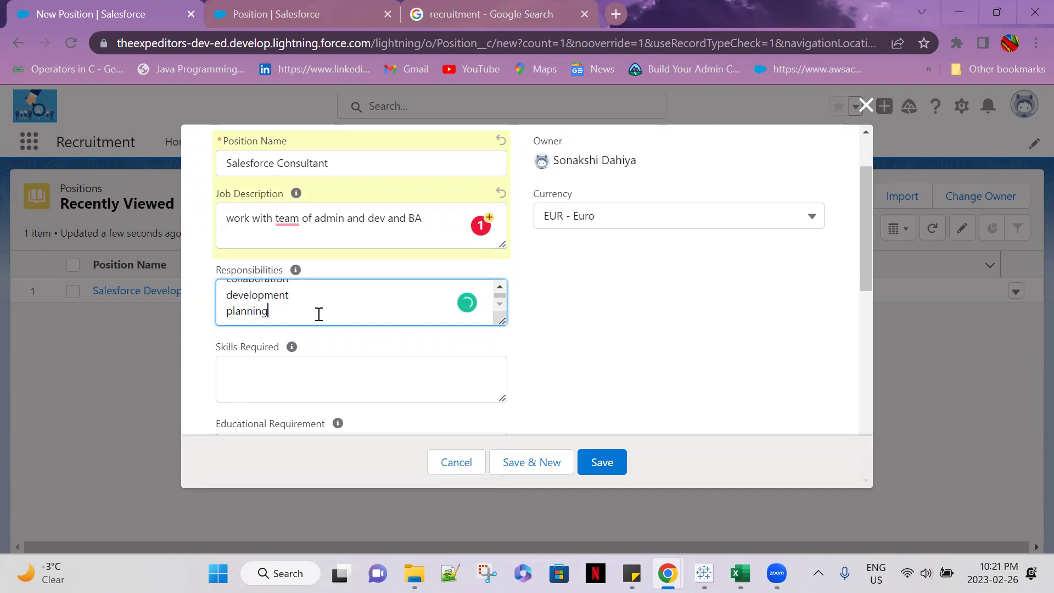
Step: Enter "Admin, development, Apex, java" as the skills required for the position
{"action": "scroll", "coordinate": [341, 339], "scroll_direction": "down", "scroll_amount": 1}
{"action": "left_click", "coordinate": [259, 295]}
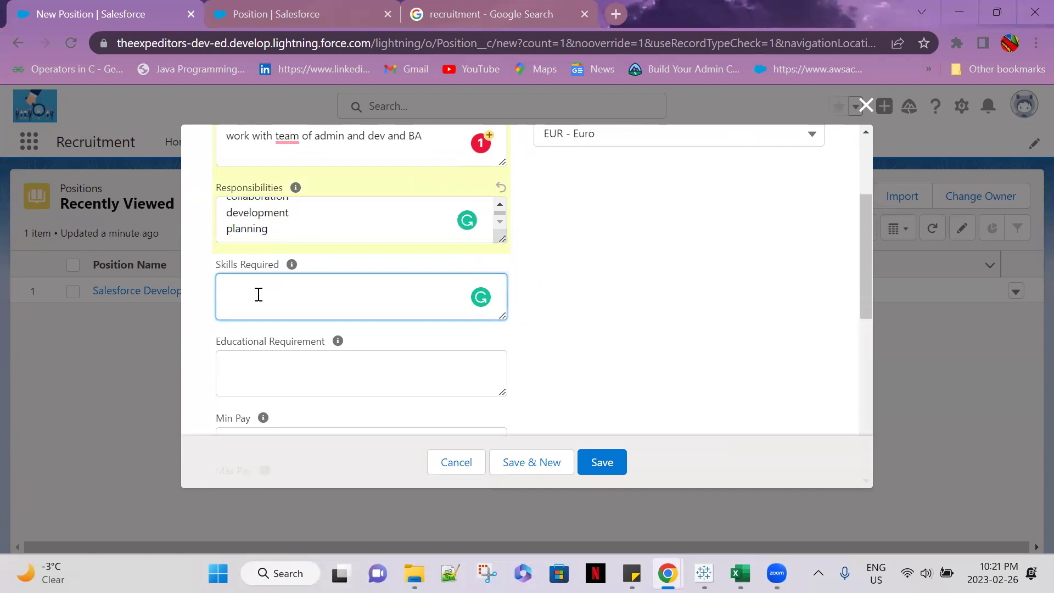
{"action": "type", "text": "admi"}
{"action": "key", "text": "BackSpace"}
{"action": "key", "text": "BackSpace"}
{"action": "key", "text": "BackSpace"}
{"action": "key", "text": "BackSpace"}
{"action": "type", "text": "Admin dev"}
{"action": "key", "text": "BackSpace"}
{"action": "key", "text": "BackSpace"}
{"action": "key", "text": "BackSpace"}
{"action": "key", "text": "BackSpace"}
{"action": "type", "text": "development"}
{"action": "type", "text": "jav"}
{"action": "key", "text": "BackSpace"}
{"action": "key", "text": "BackSpace"}
{"action": "key", "text": "BackSpace"}
{"action": "type", "text": "Apex, jav"}
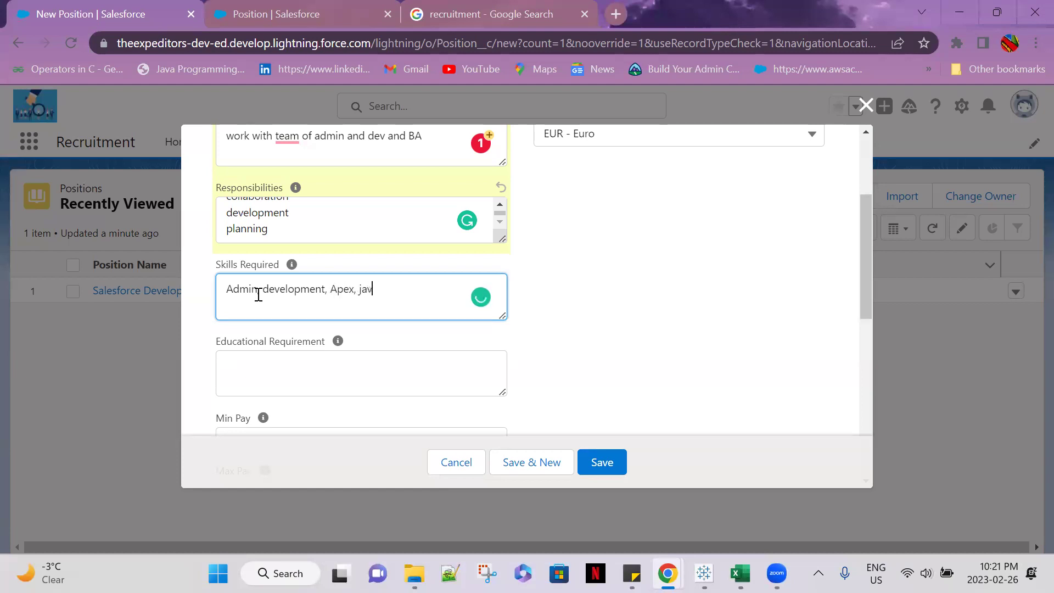
{"action": "left_click", "coordinate": [257, 295]}
{"action": "type", "text": ", ja"}
Step: Enter "bachelors degree" as the educational requirement
{"action": "scroll", "coordinate": [273, 325], "scroll_direction": "down", "scroll_amount": 1}
{"action": "left_click", "coordinate": [301, 283]}
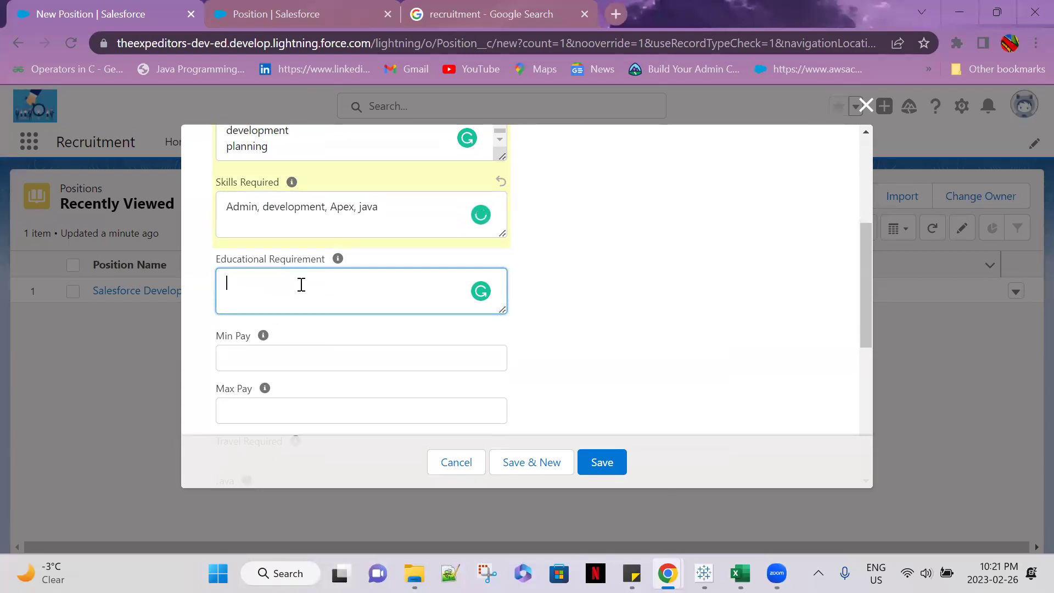
{"action": "type", "text": "bachelors degre"}
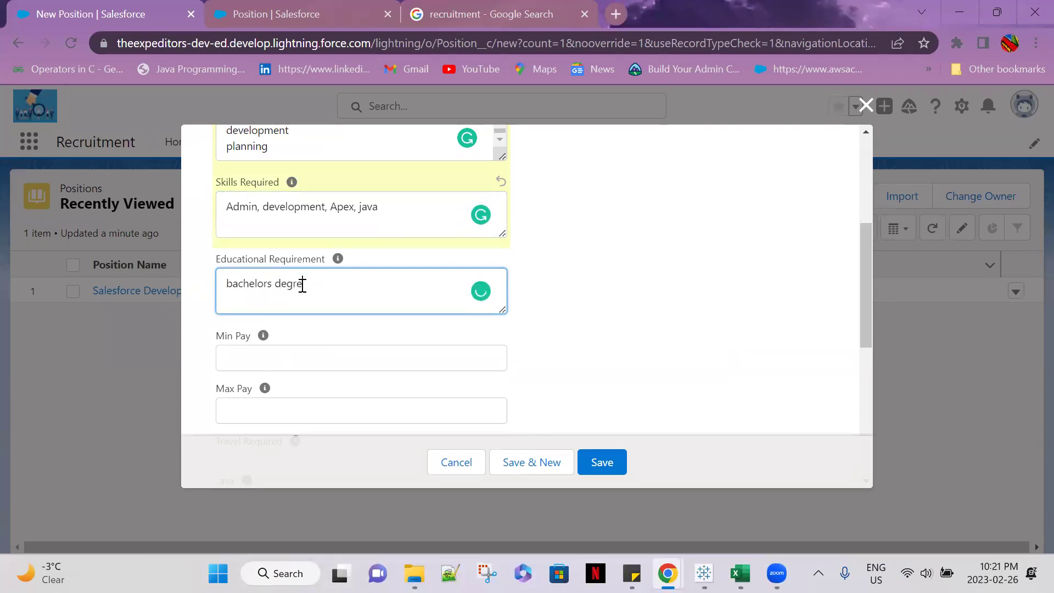
{"action": "type", "text": "e"}
Step: Set the position's Min Pay to 2000 and Max Pay to 8000
{"action": "scroll", "coordinate": [334, 306], "scroll_direction": "down", "scroll_amount": 2}
{"action": "left_click", "coordinate": [294, 280]}
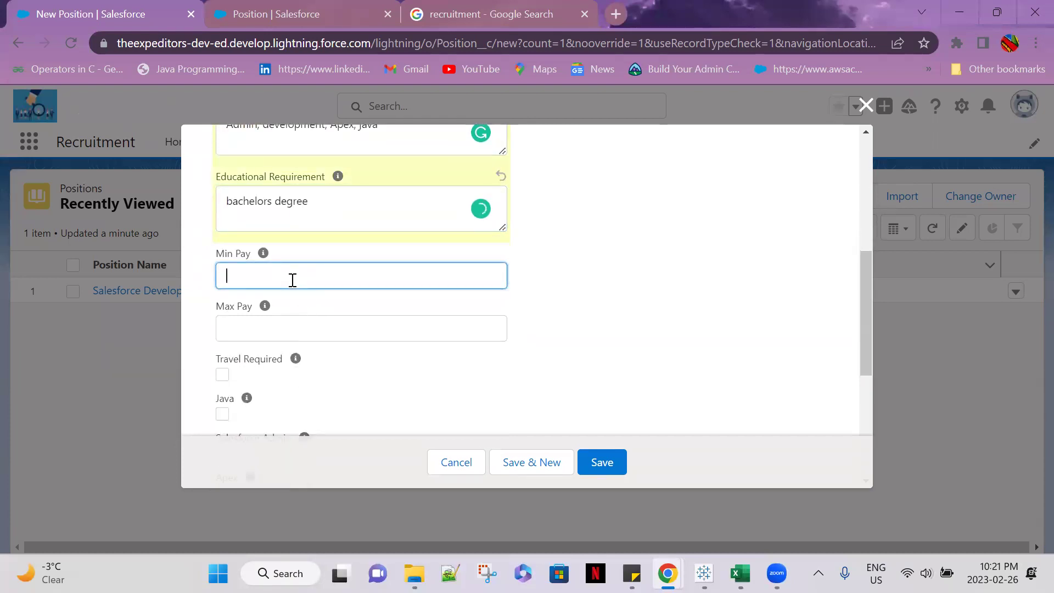
{"action": "type", "text": "2000"}
{"action": "left_click", "coordinate": [271, 324]}
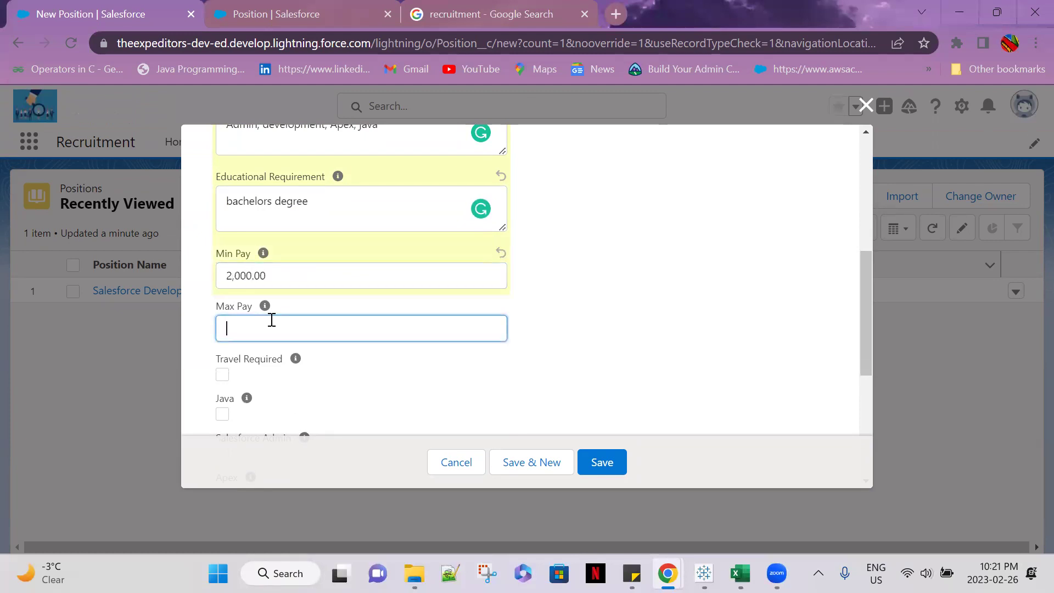
{"action": "type", "text": "8000"}
{"action": "left_click", "coordinate": [354, 362]}
Step: Enable the Travel Required, Java, Salesforce Admin, Apex and Salesforce Dev checkboxes
{"action": "scroll", "coordinate": [351, 346], "scroll_direction": "down", "scroll_amount": 1}
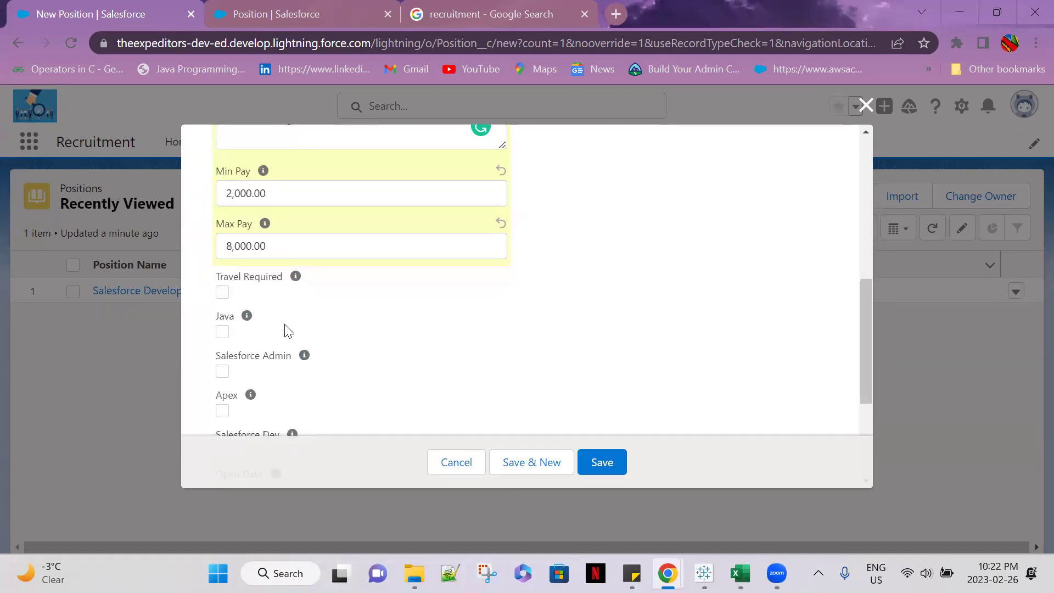
{"action": "left_click", "coordinate": [223, 294]}
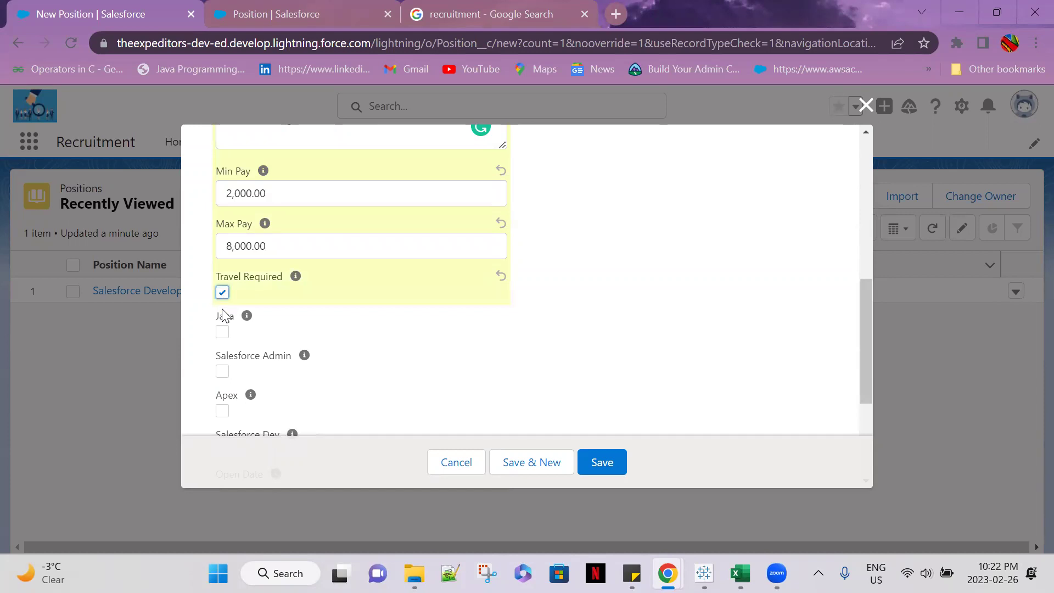
{"action": "left_click", "coordinate": [222, 331]}
{"action": "scroll", "coordinate": [302, 346], "scroll_direction": "down", "scroll_amount": 1}
{"action": "left_click", "coordinate": [223, 288]}
{"action": "left_click", "coordinate": [223, 328]}
{"action": "left_click", "coordinate": [222, 368]}
Step: Set the position's Open Date to 2023-02-26
{"action": "scroll", "coordinate": [348, 371], "scroll_direction": "down", "scroll_amount": 1}
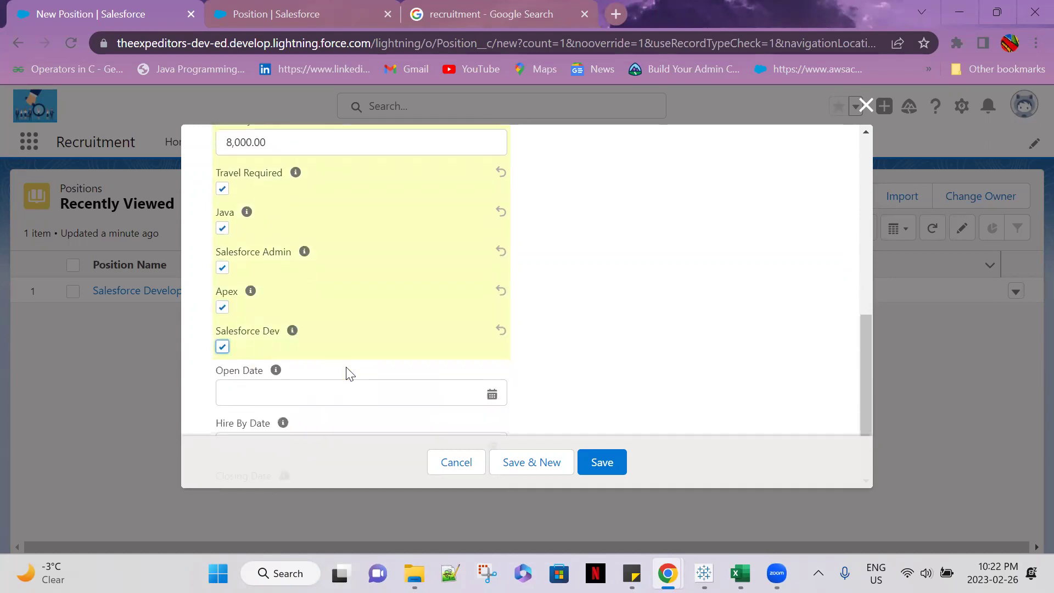
{"action": "left_click", "coordinate": [489, 334]}
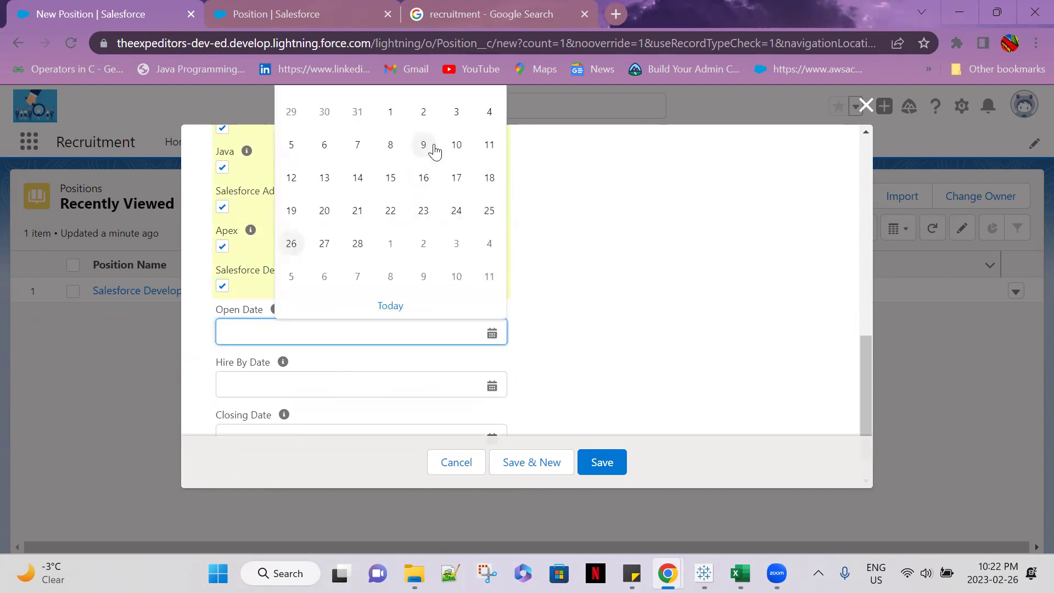
{"action": "left_click", "coordinate": [291, 244]}
Step: Set the Hire By Date to 2023-04-09 and save the position with Closing Date left empty
{"action": "scroll", "coordinate": [525, 349], "scroll_direction": "down", "scroll_amount": 1}
{"action": "left_click", "coordinate": [491, 344]}
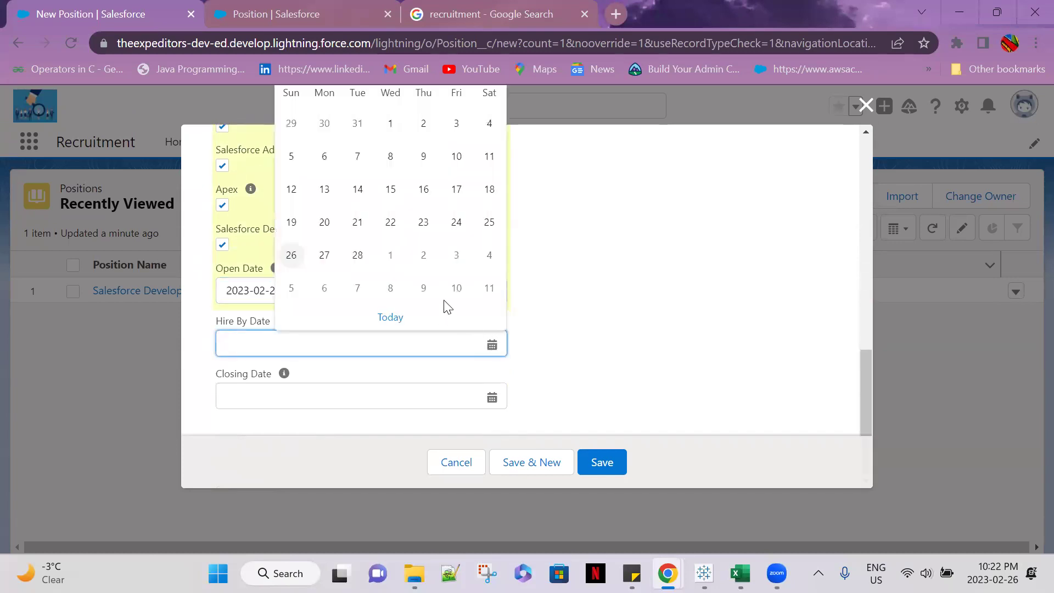
{"action": "scroll", "coordinate": [569, 214], "scroll_direction": "up", "scroll_amount": 3}
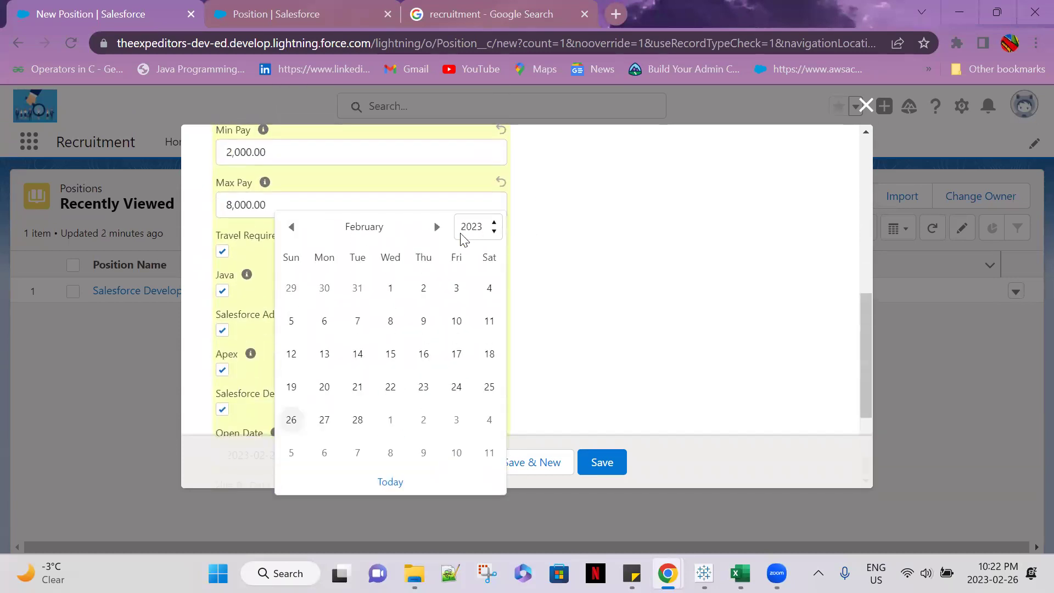
{"action": "left_click", "coordinate": [438, 227]}
{"action": "left_click", "coordinate": [437, 227]}
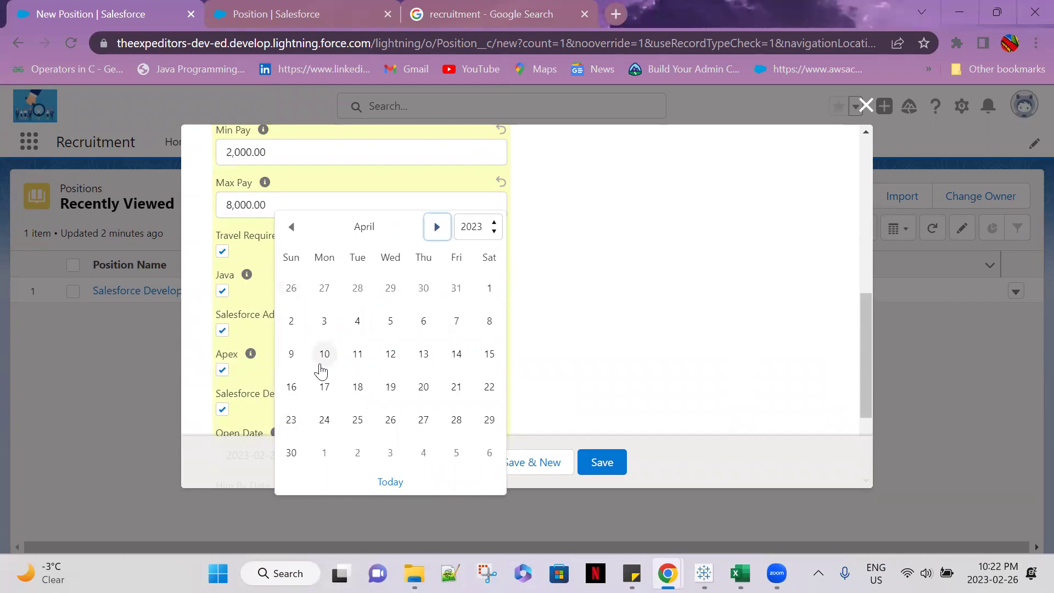
{"action": "left_click", "coordinate": [290, 360]}
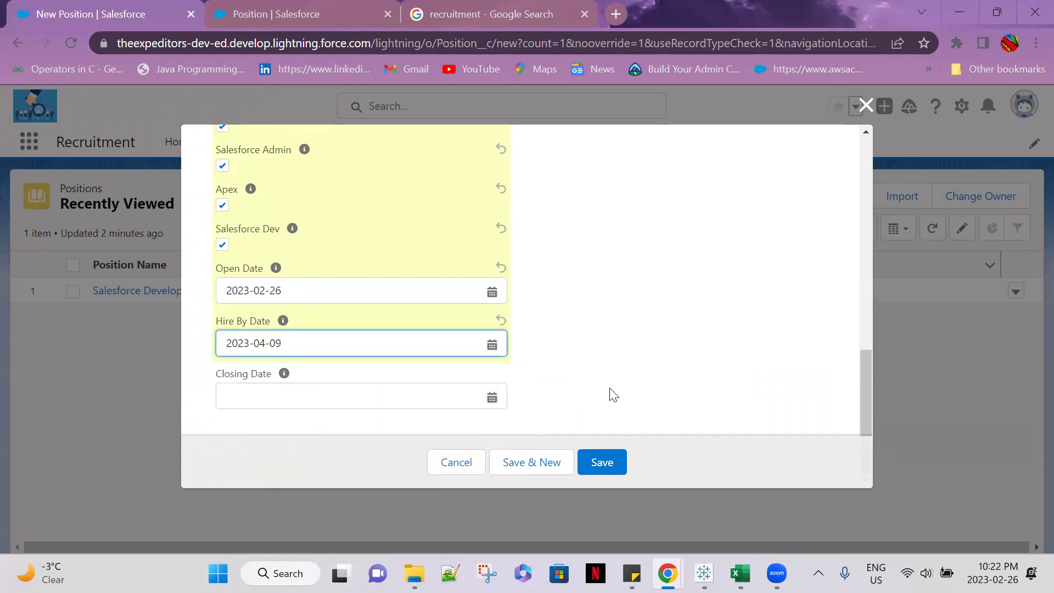
{"action": "left_click", "coordinate": [598, 469]}
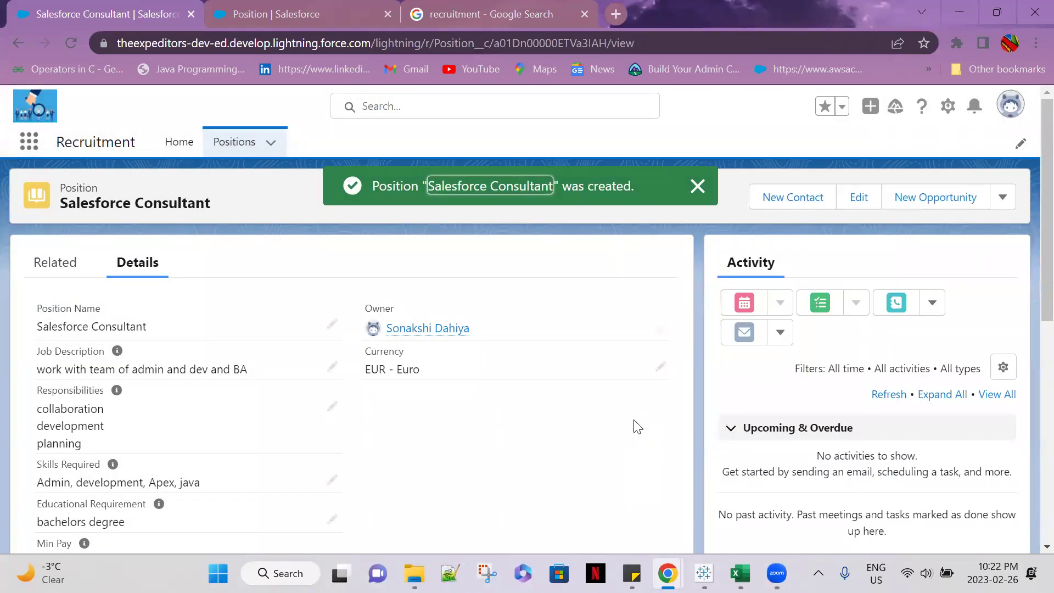
Step: Review the saved Salesforce Consultant record's details and check the recent records on the Recruitment app's Home page
{"action": "scroll", "coordinate": [635, 426], "scroll_direction": "down", "scroll_amount": 5}
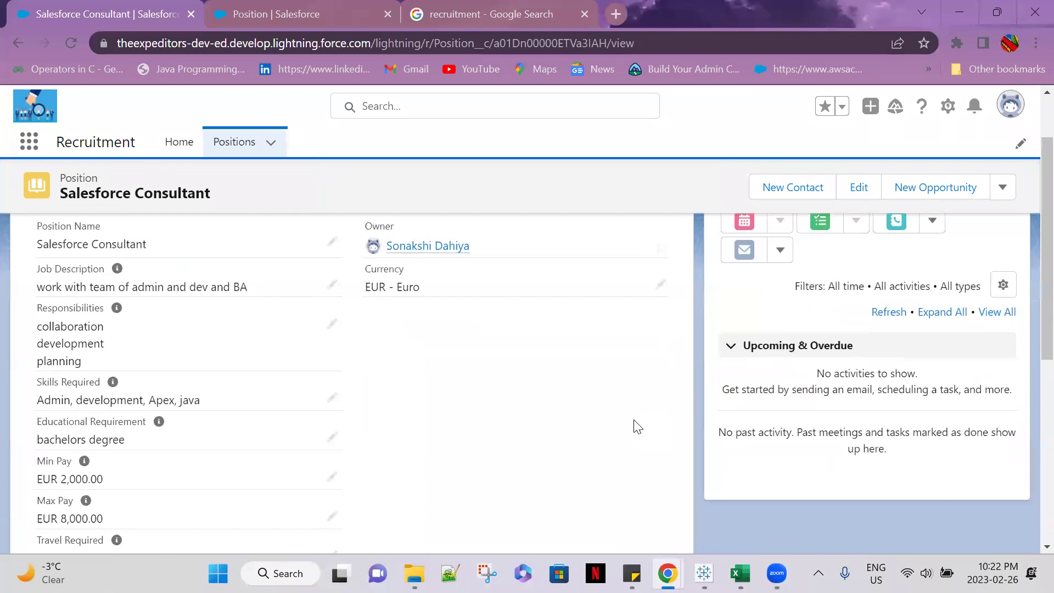
{"action": "scroll", "coordinate": [635, 426], "scroll_direction": "down", "scroll_amount": 4}
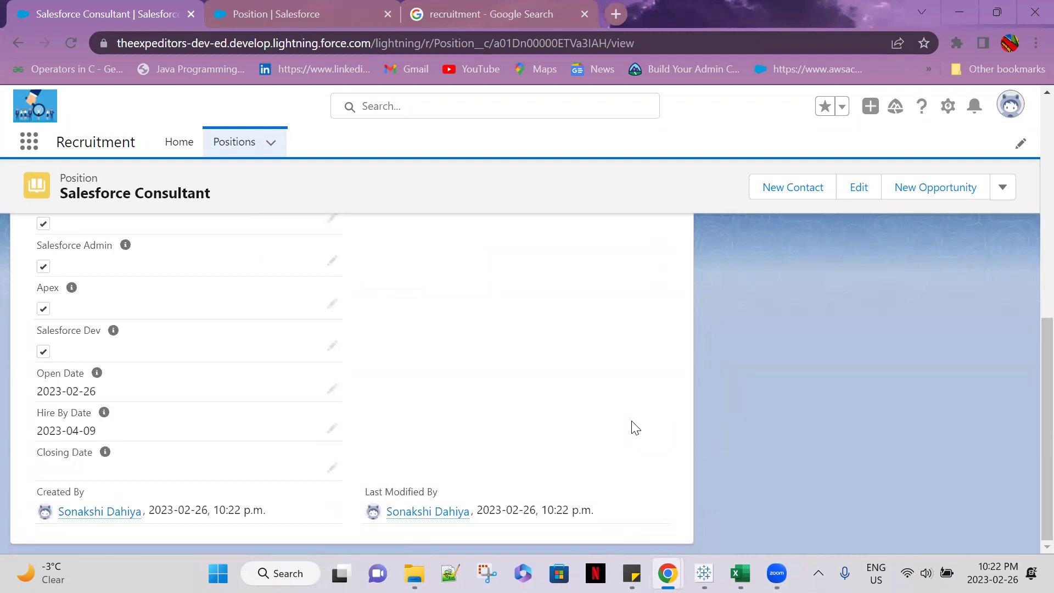
{"action": "scroll", "coordinate": [636, 427], "scroll_direction": "up", "scroll_amount": 9}
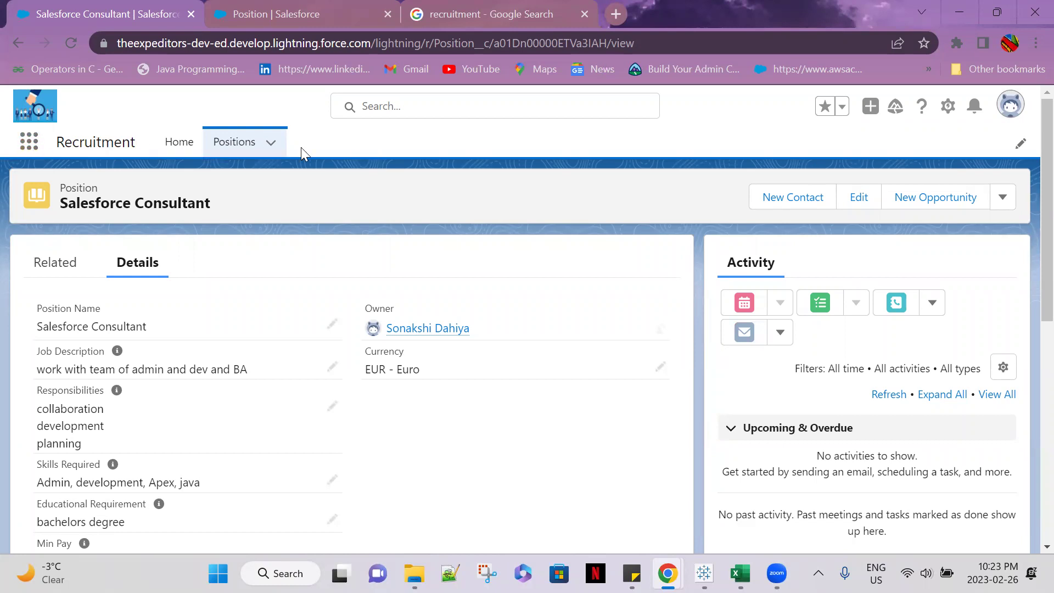
{"action": "left_click", "coordinate": [179, 143]}
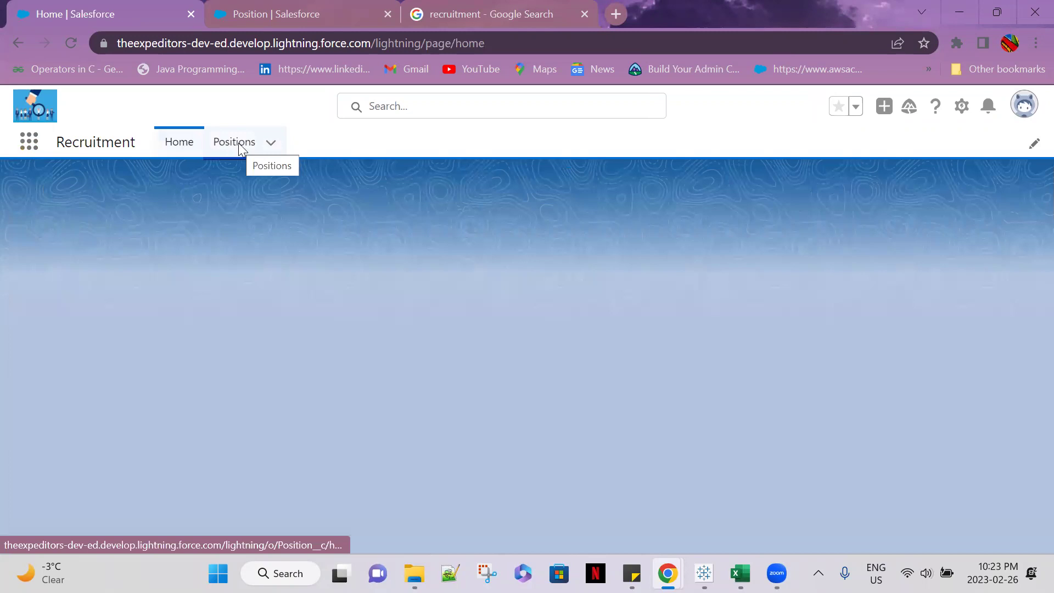
{"action": "scroll", "coordinate": [363, 431], "scroll_direction": "down", "scroll_amount": 5}
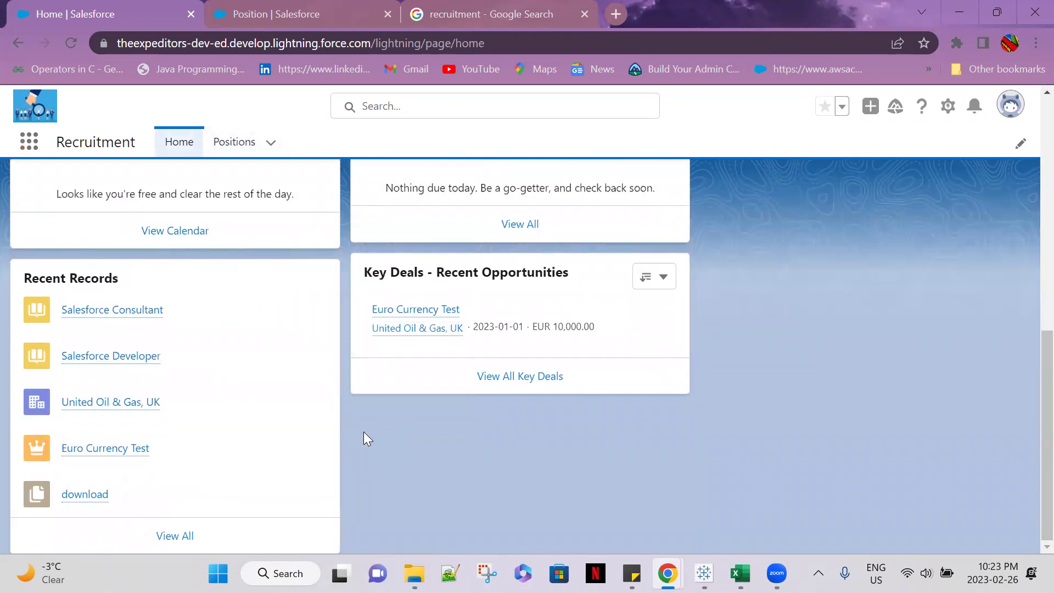
Step: Open the recently viewed Positions list and check the row actions available for the Salesforce Developer and Salesforce Consultant records
{"action": "scroll", "coordinate": [313, 238], "scroll_direction": "up", "scroll_amount": 10}
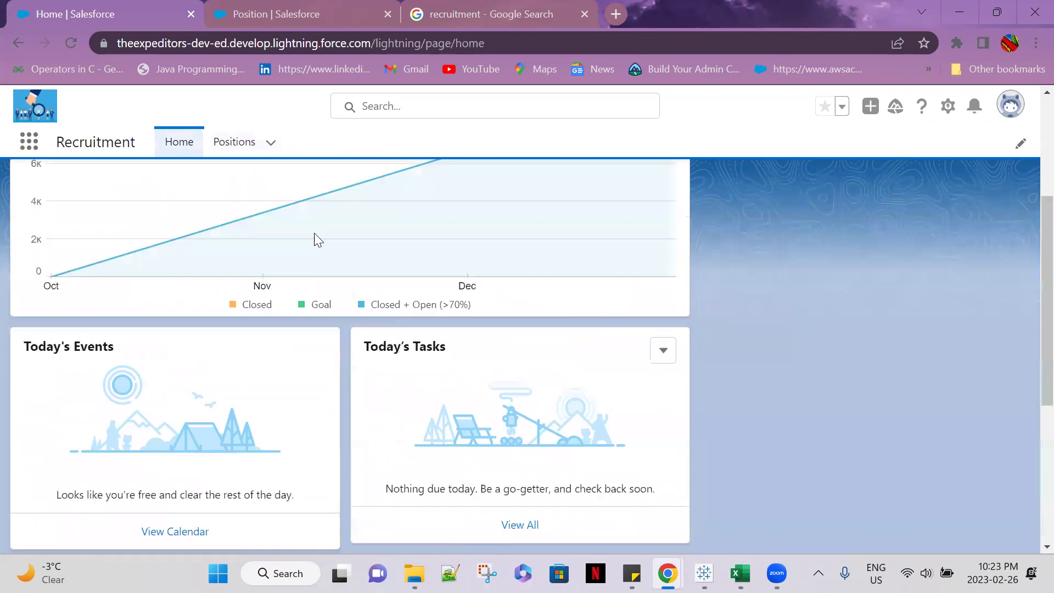
{"action": "left_click", "coordinate": [234, 142]}
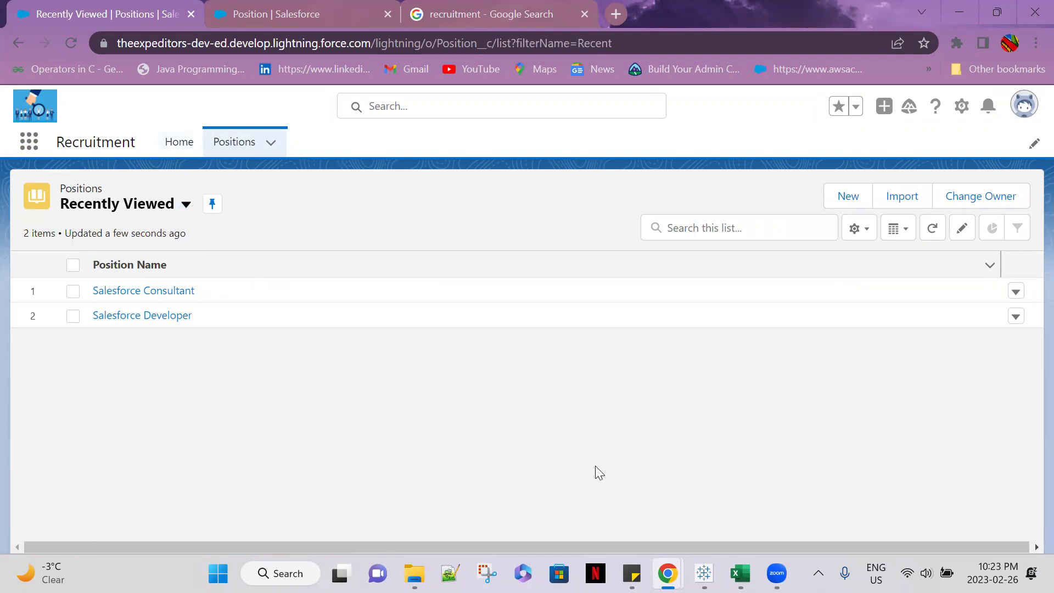
{"action": "left_click", "coordinate": [1015, 317]}
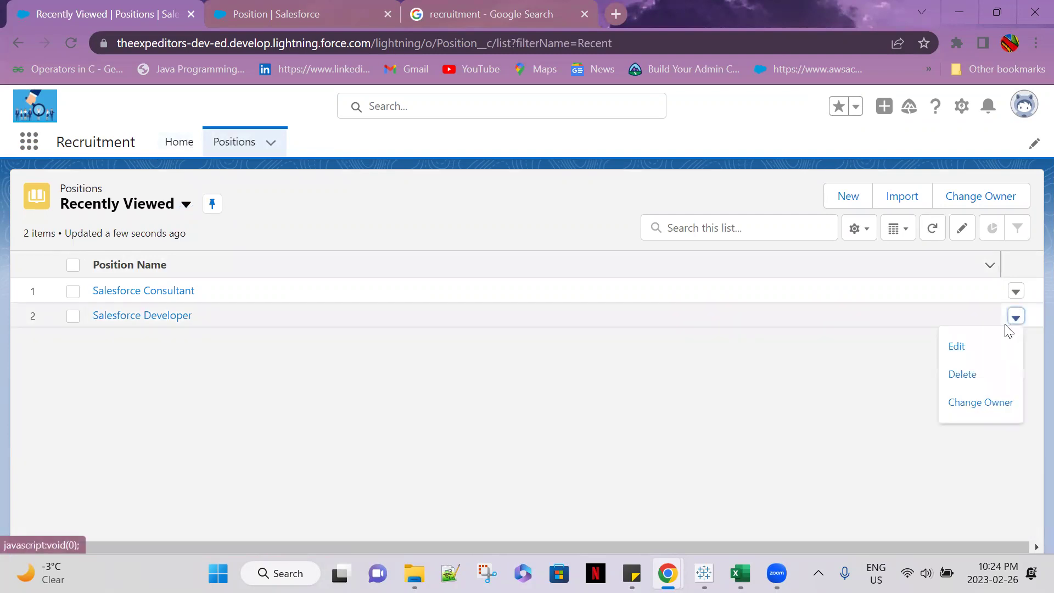
{"action": "left_click", "coordinate": [1016, 292]}
{"action": "left_click", "coordinate": [792, 414]}
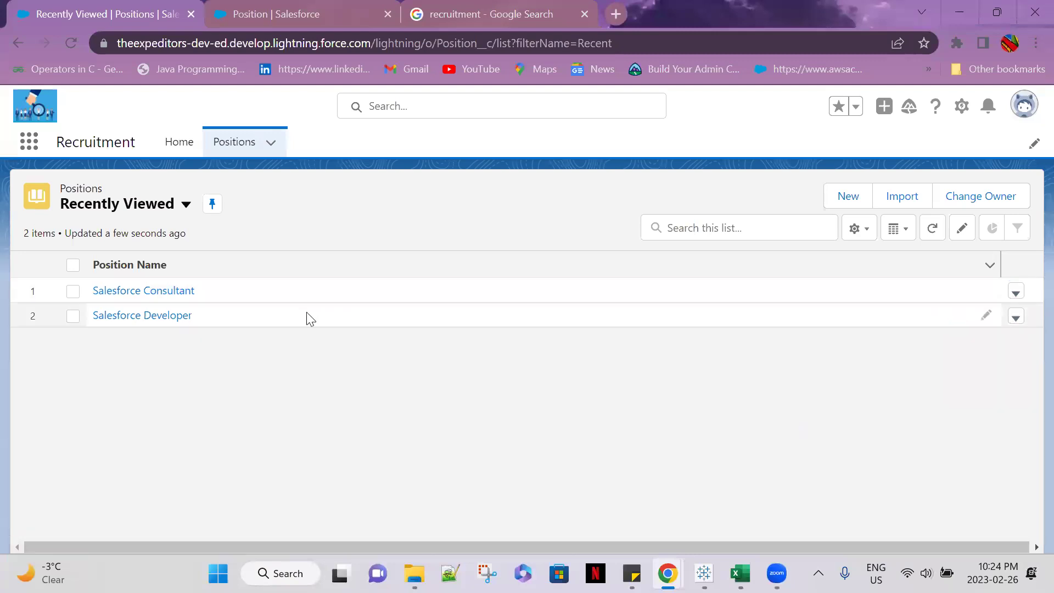
Step: Open the Salesforce Developer position record and look through its detail fields
{"action": "left_click", "coordinate": [122, 318]}
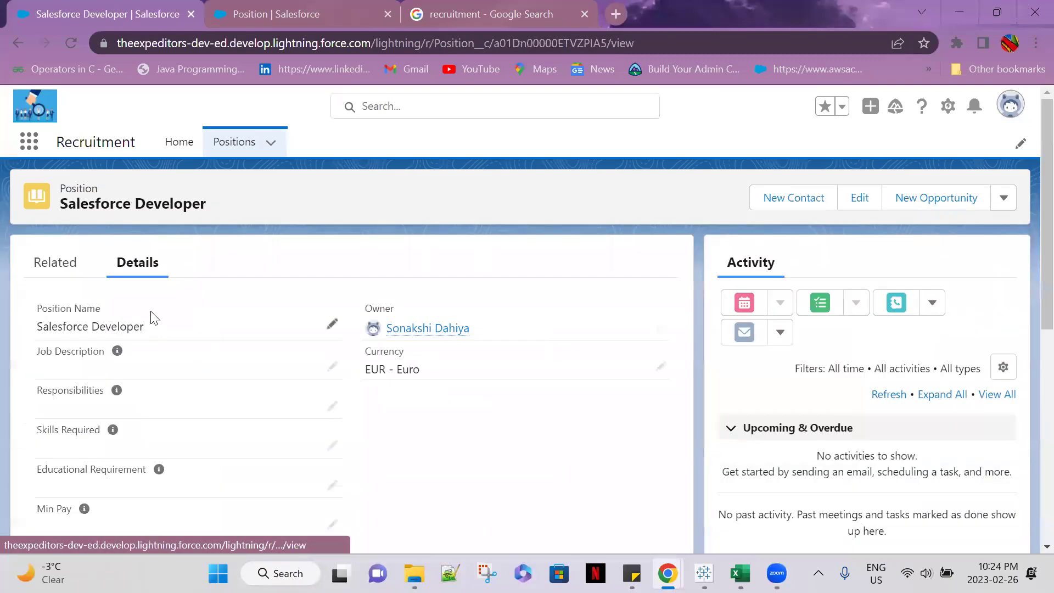
{"action": "scroll", "coordinate": [297, 354], "scroll_direction": "down", "scroll_amount": 6}
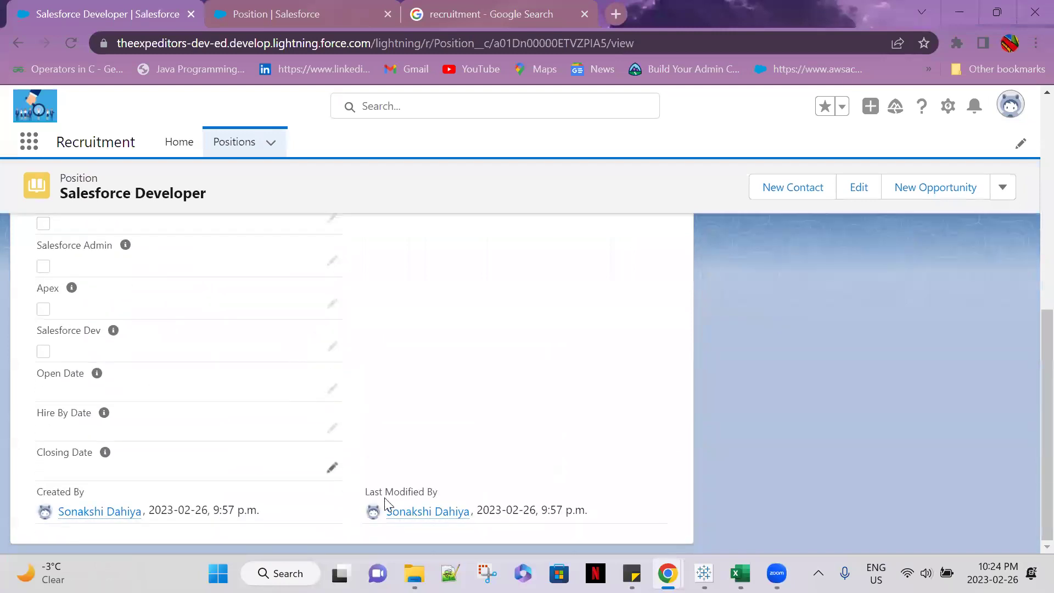
{"action": "scroll", "coordinate": [212, 383], "scroll_direction": "up", "scroll_amount": 10}
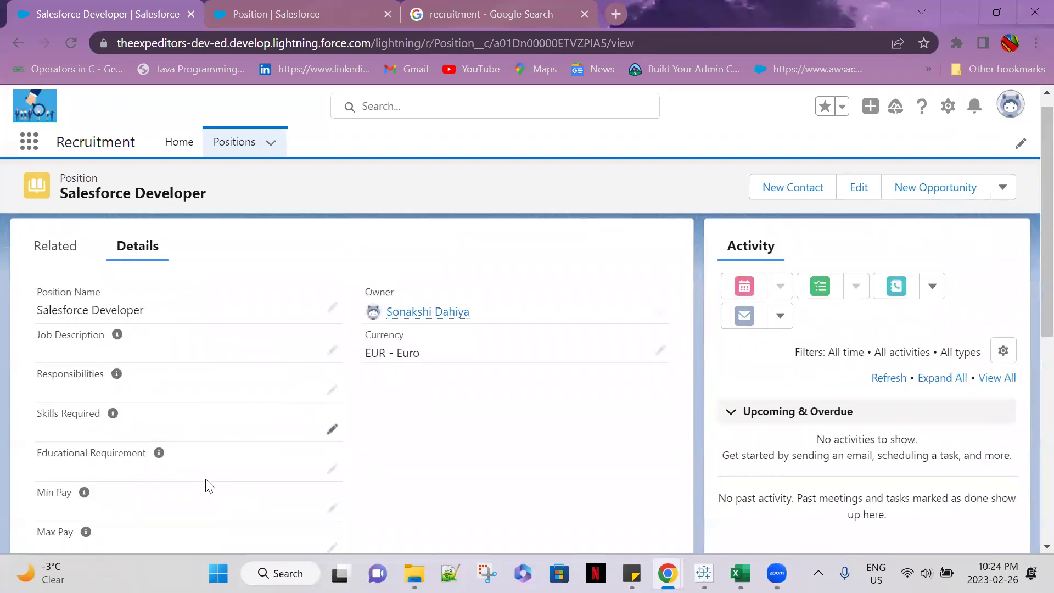
{"action": "scroll", "coordinate": [485, 540], "scroll_direction": "down", "scroll_amount": 2}
{"action": "scroll", "coordinate": [459, 504], "scroll_direction": "down", "scroll_amount": 3}
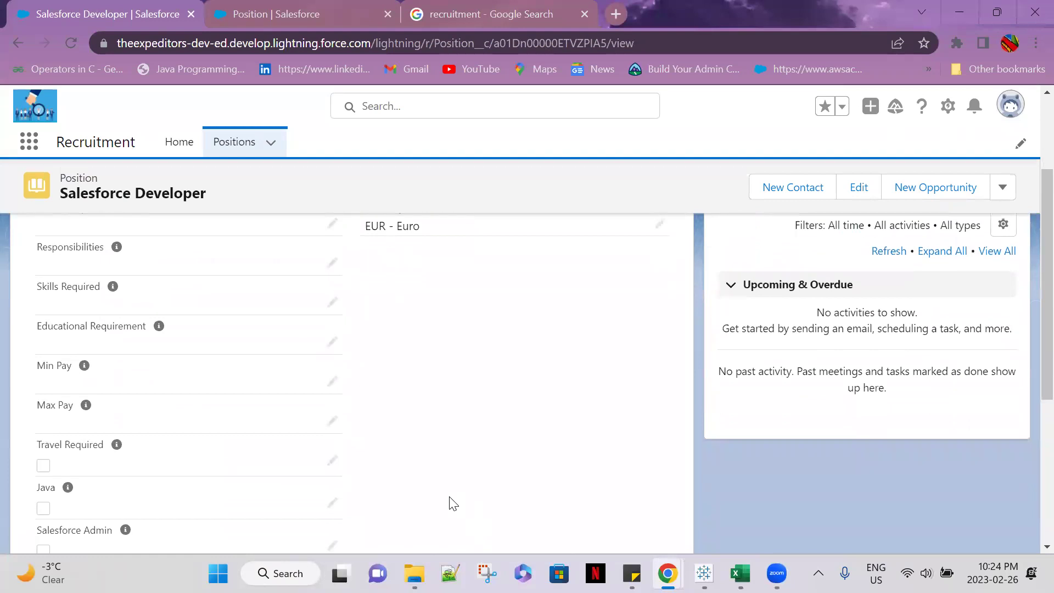
Step: Read the help text of the Min Pay, Max Pay and Skills Required fields on the Salesforce Developer record
{"action": "scroll", "coordinate": [438, 499], "scroll_direction": "up", "scroll_amount": 3}
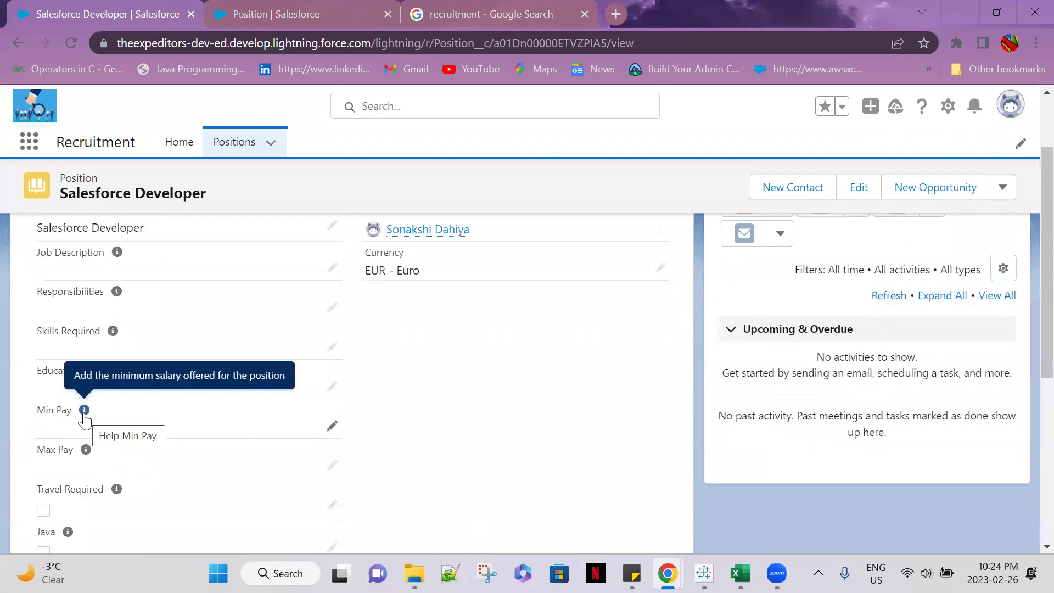
{"action": "mouse_move", "coordinate": [86, 451]}
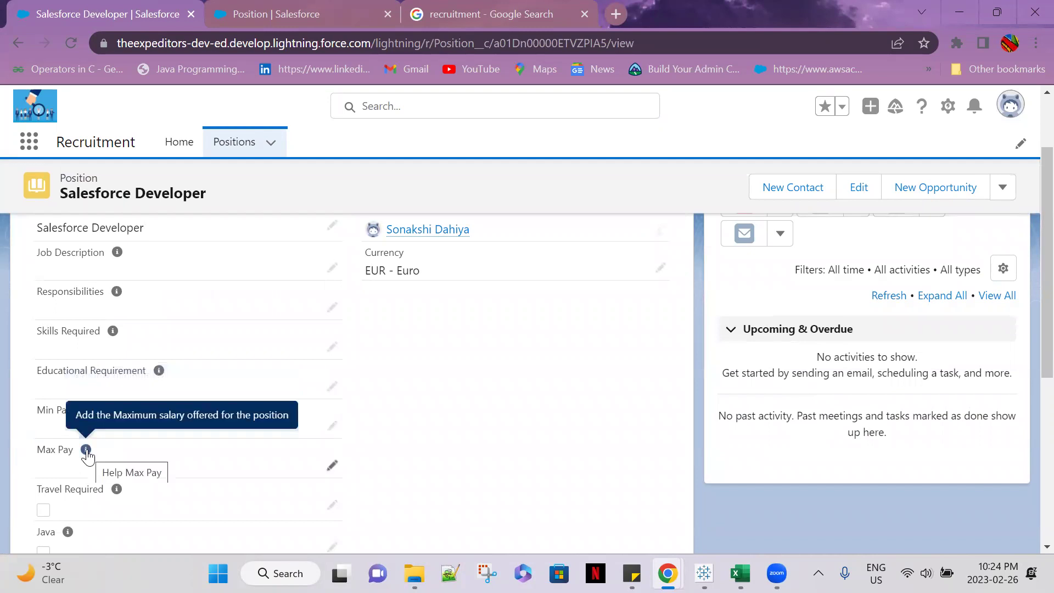
{"action": "mouse_move", "coordinate": [157, 373]}
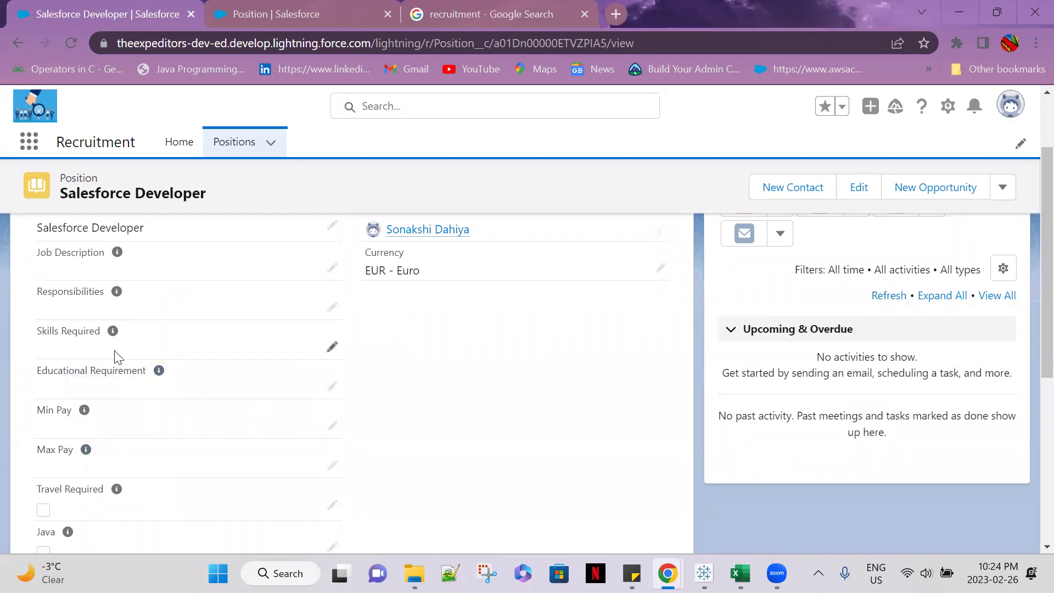
{"action": "mouse_move", "coordinate": [113, 334]}
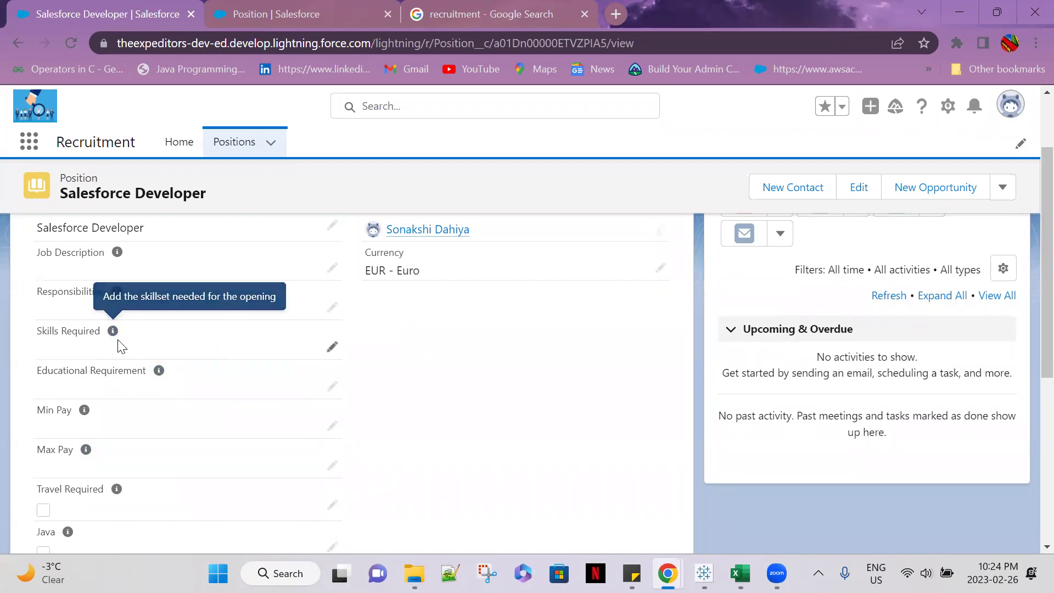
{"action": "scroll", "coordinate": [114, 338], "scroll_direction": "up", "scroll_amount": 2}
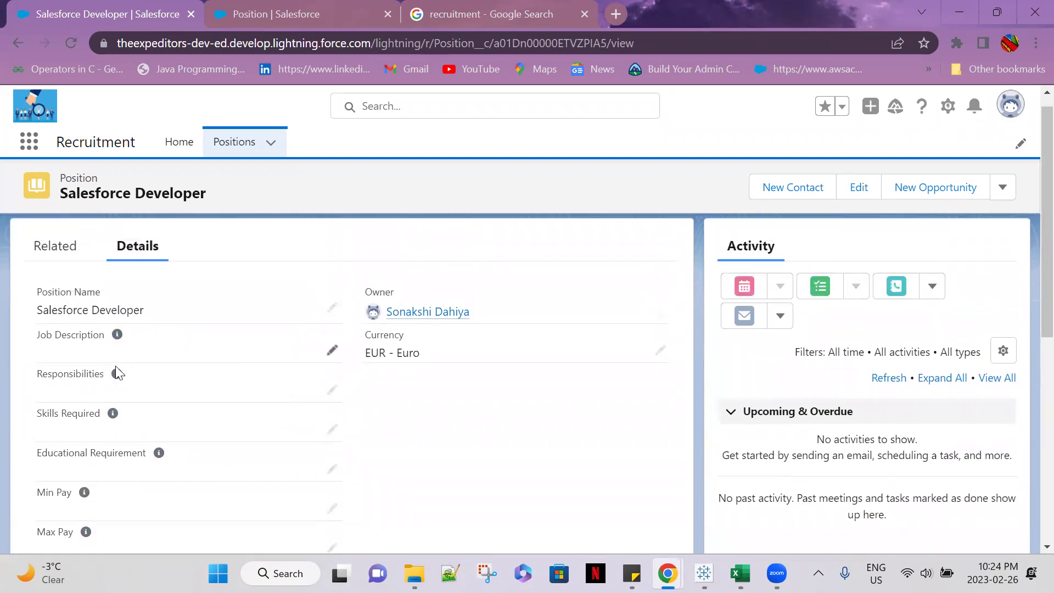
Step: Check the Salesforce Developer record's skill checkboxes, date fields and creation details, and return to the start of its details
{"action": "scroll", "coordinate": [200, 416], "scroll_direction": "down", "scroll_amount": 4}
{"action": "scroll", "coordinate": [200, 416], "scroll_direction": "down", "scroll_amount": 3}
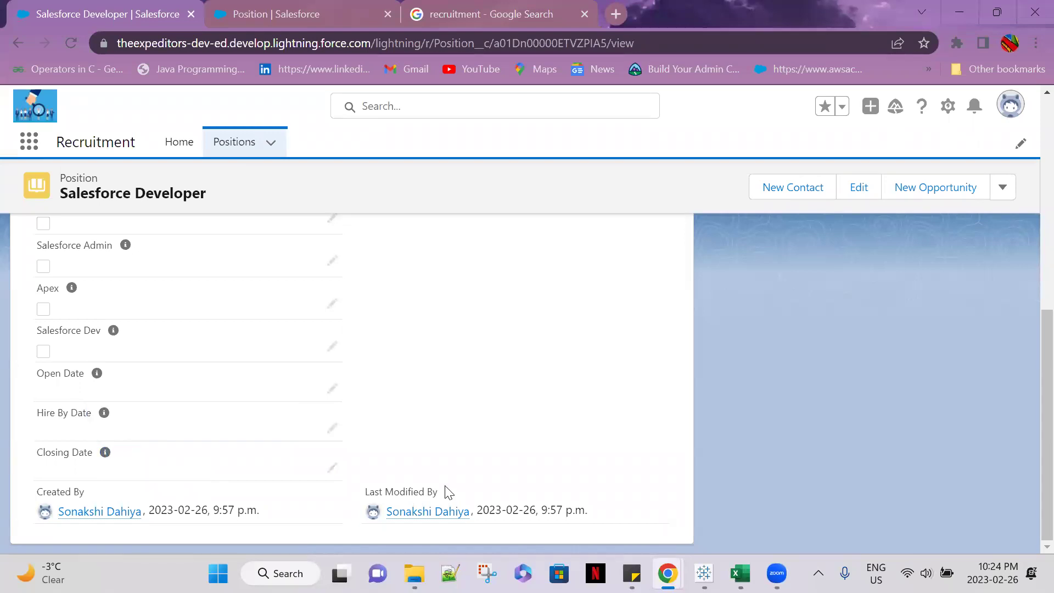
{"action": "scroll", "coordinate": [422, 471], "scroll_direction": "up", "scroll_amount": 4}
{"action": "scroll", "coordinate": [427, 473], "scroll_direction": "up", "scroll_amount": 1}
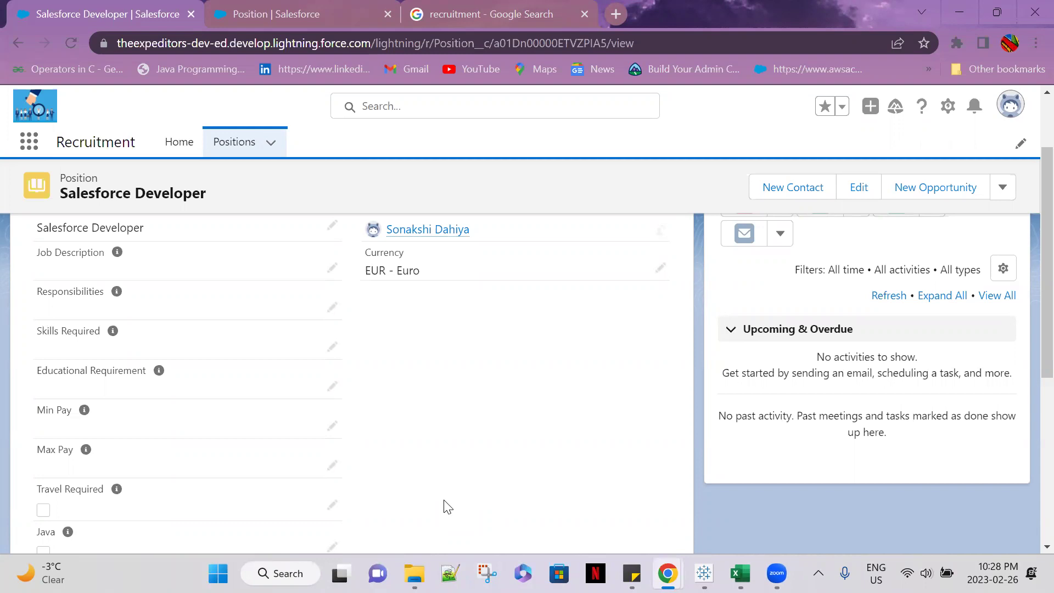
{"action": "scroll", "coordinate": [448, 507], "scroll_direction": "up", "scroll_amount": 2}
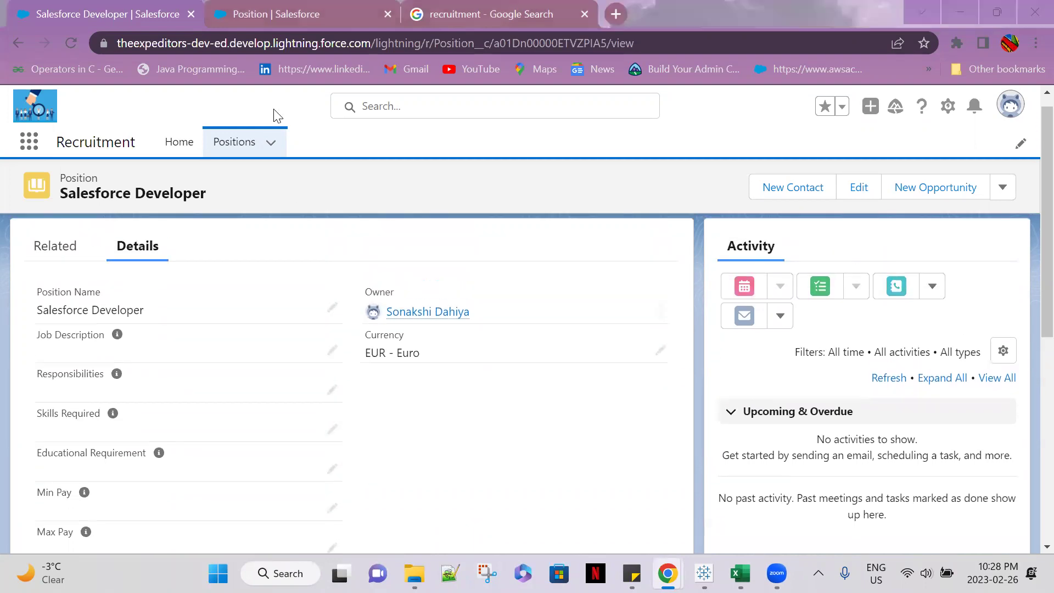